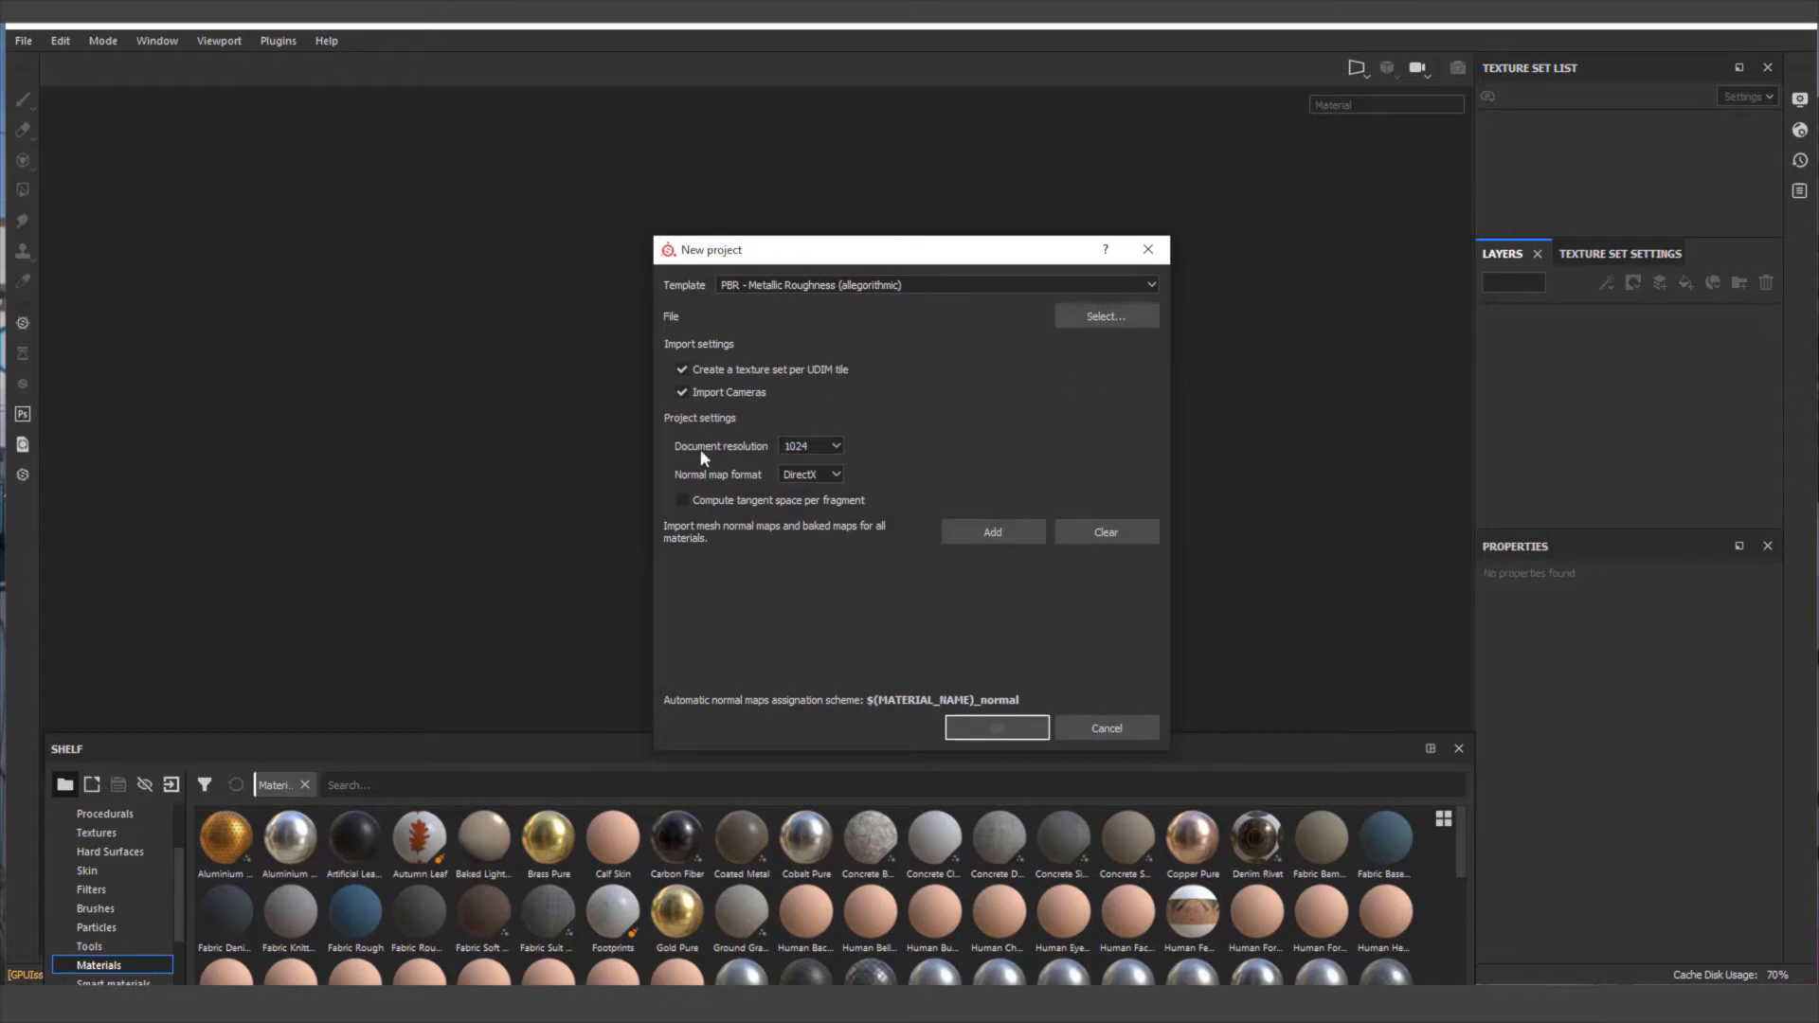
# Set the new project's document resolution to 2048 and its normal map format to OpenGL
pyautogui.click(837, 447)
pyautogui.click(794, 513)
pyautogui.click(834, 477)
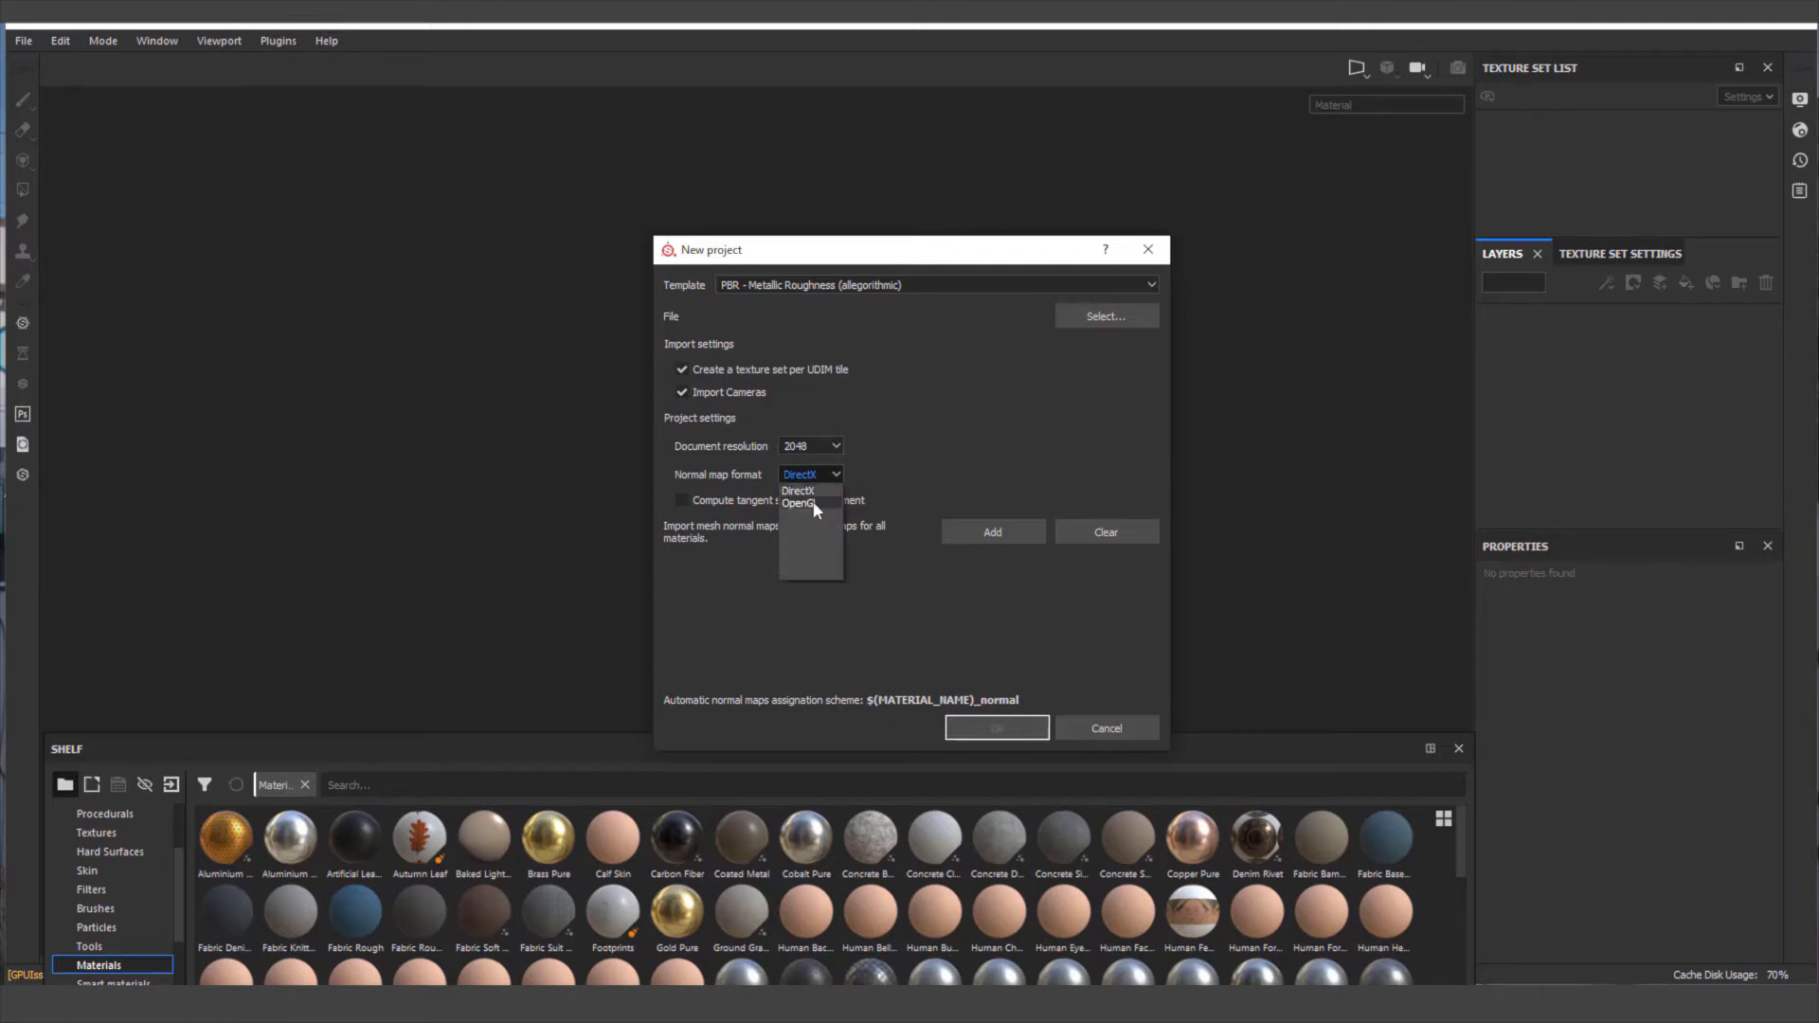
pyautogui.click(802, 503)
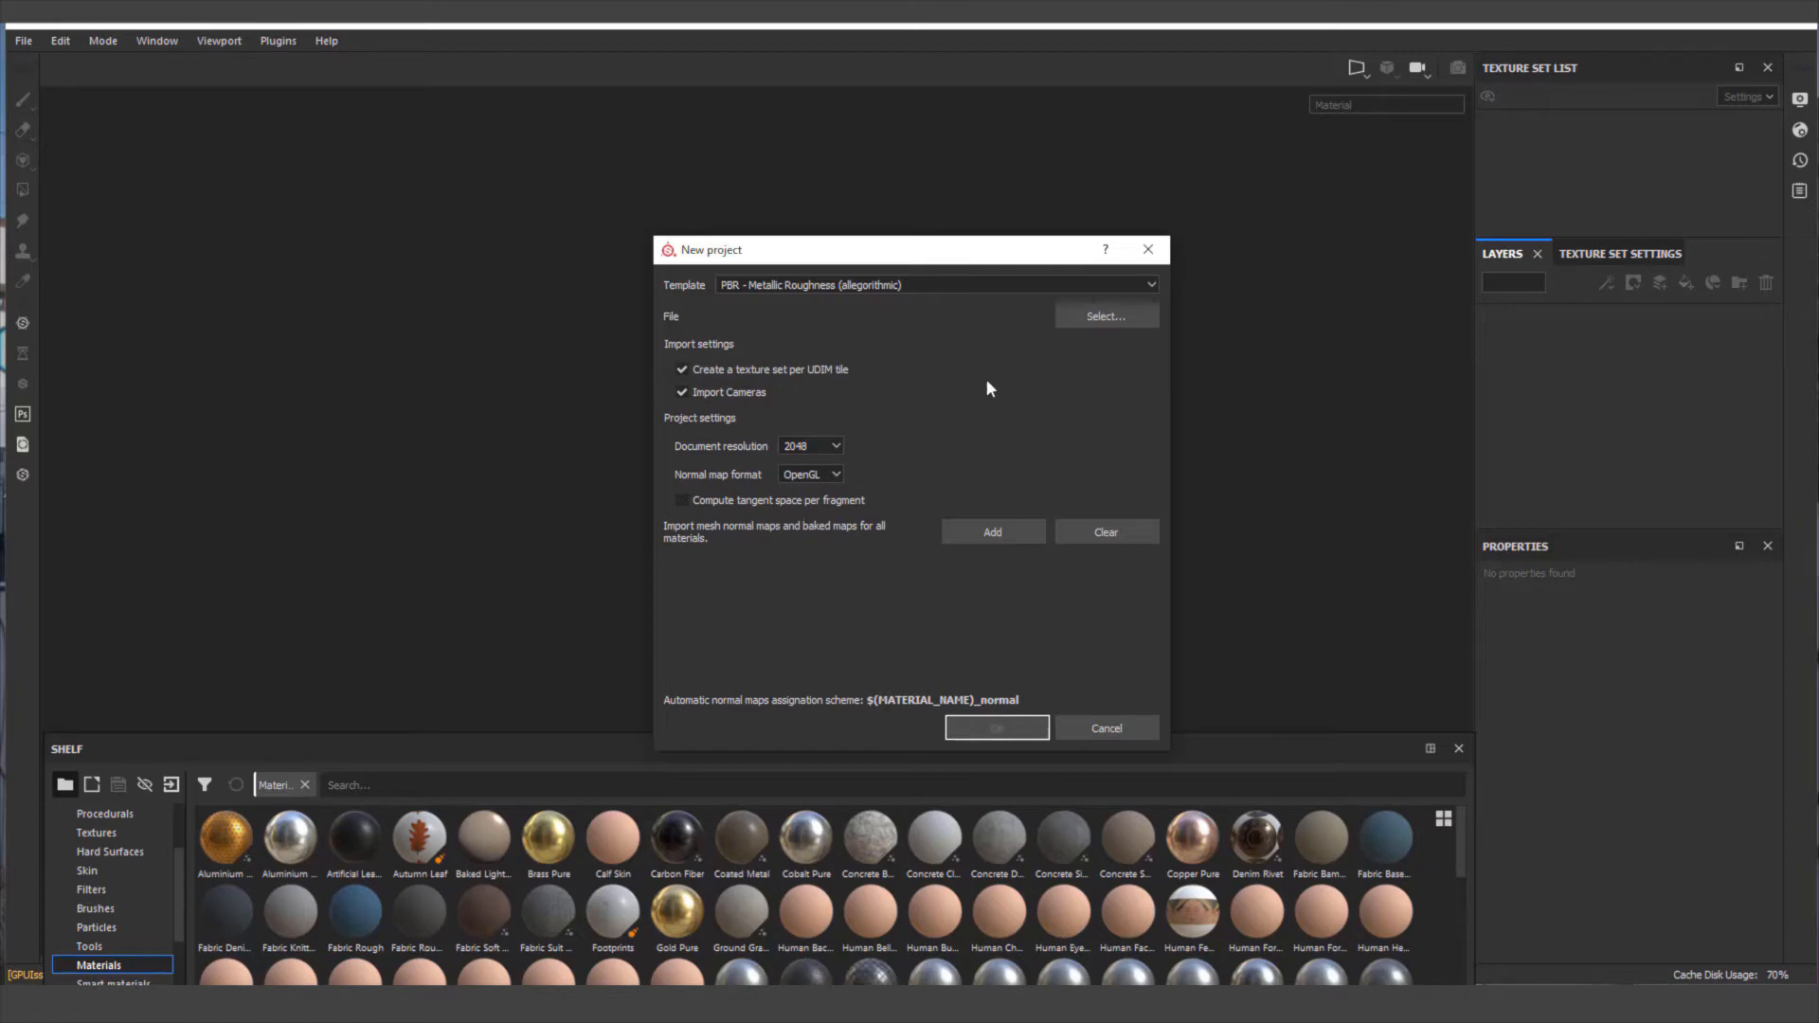
# Choose the barstool_1 FBX file from the Desktop as the mesh and create the project
pyautogui.click(1104, 318)
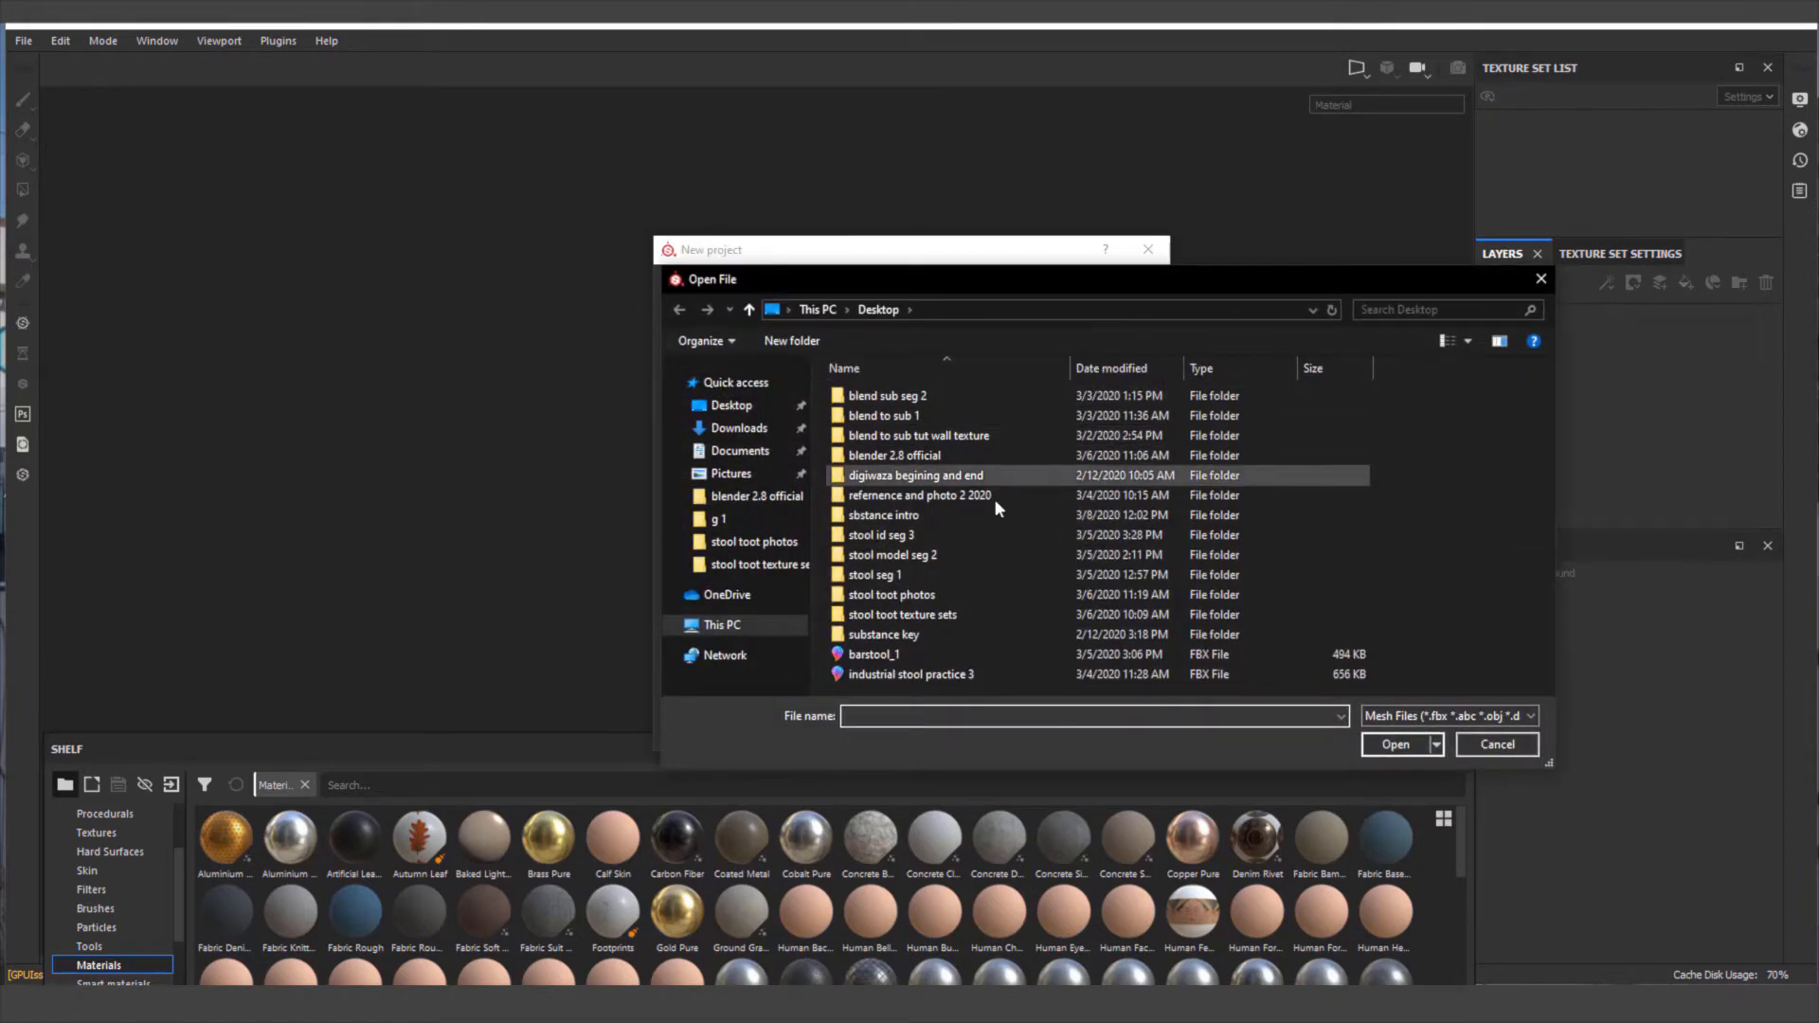
pyautogui.click(887, 660)
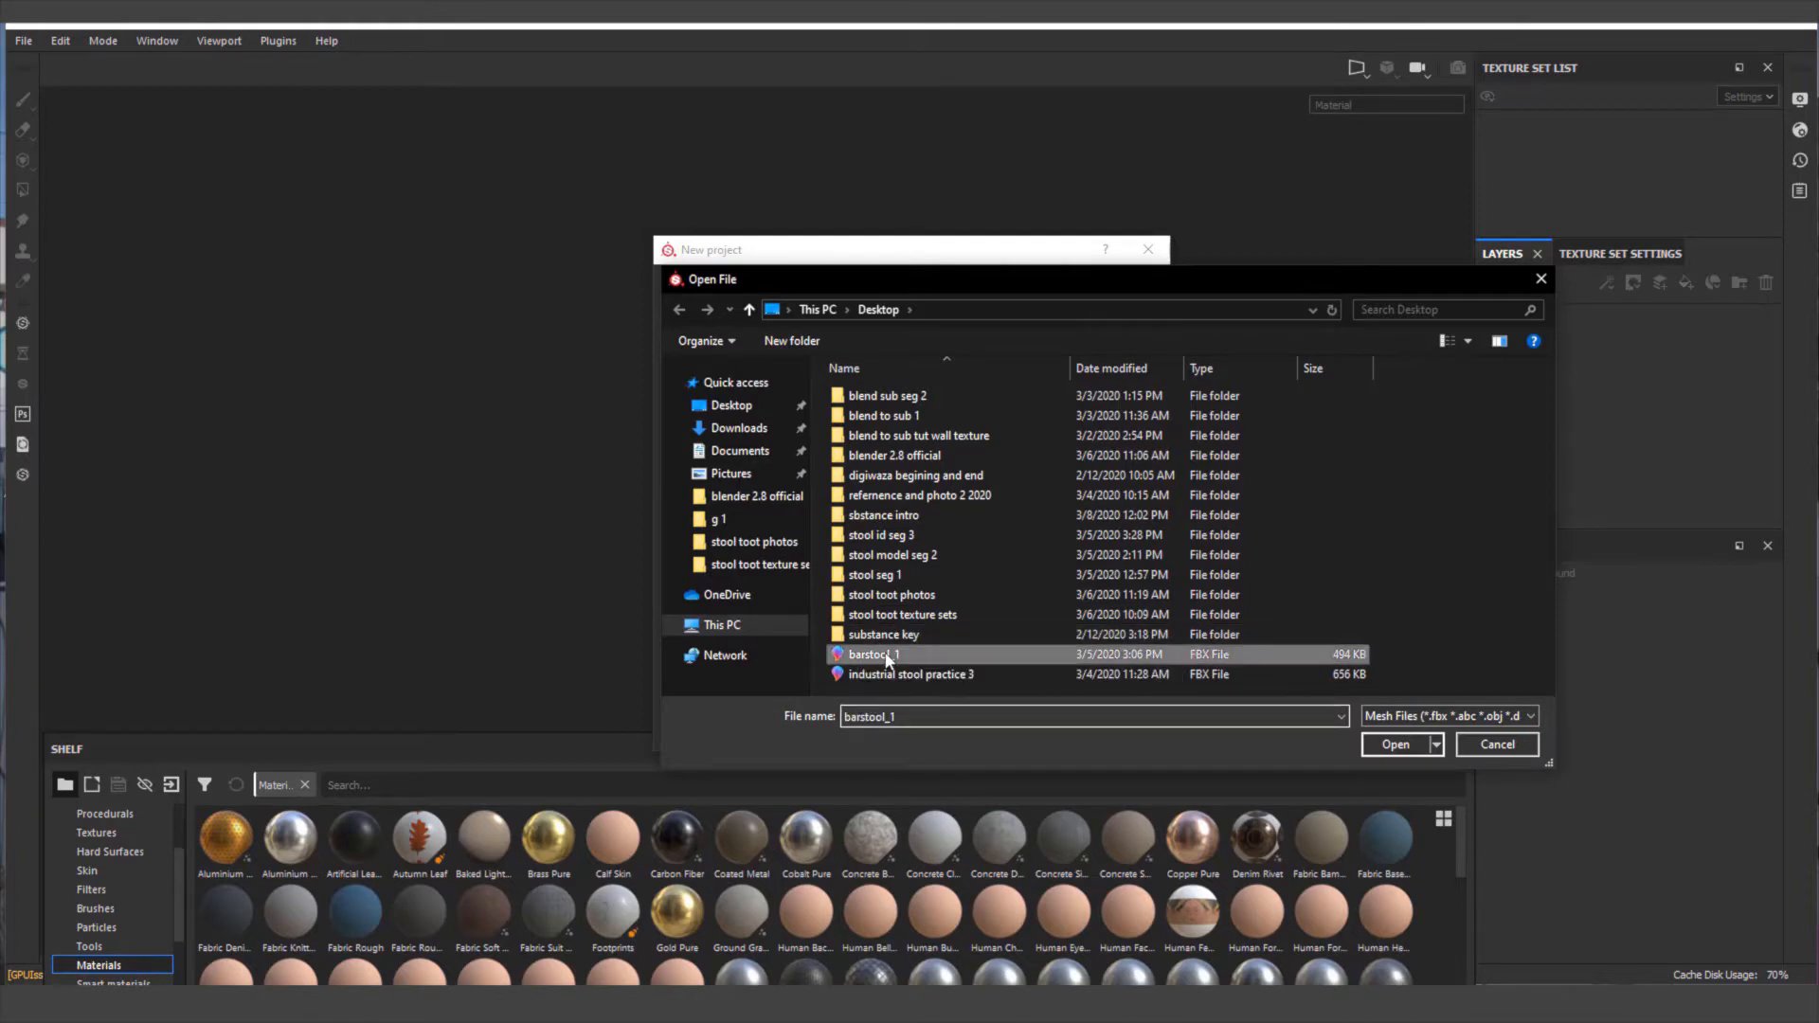
pyautogui.click(1402, 745)
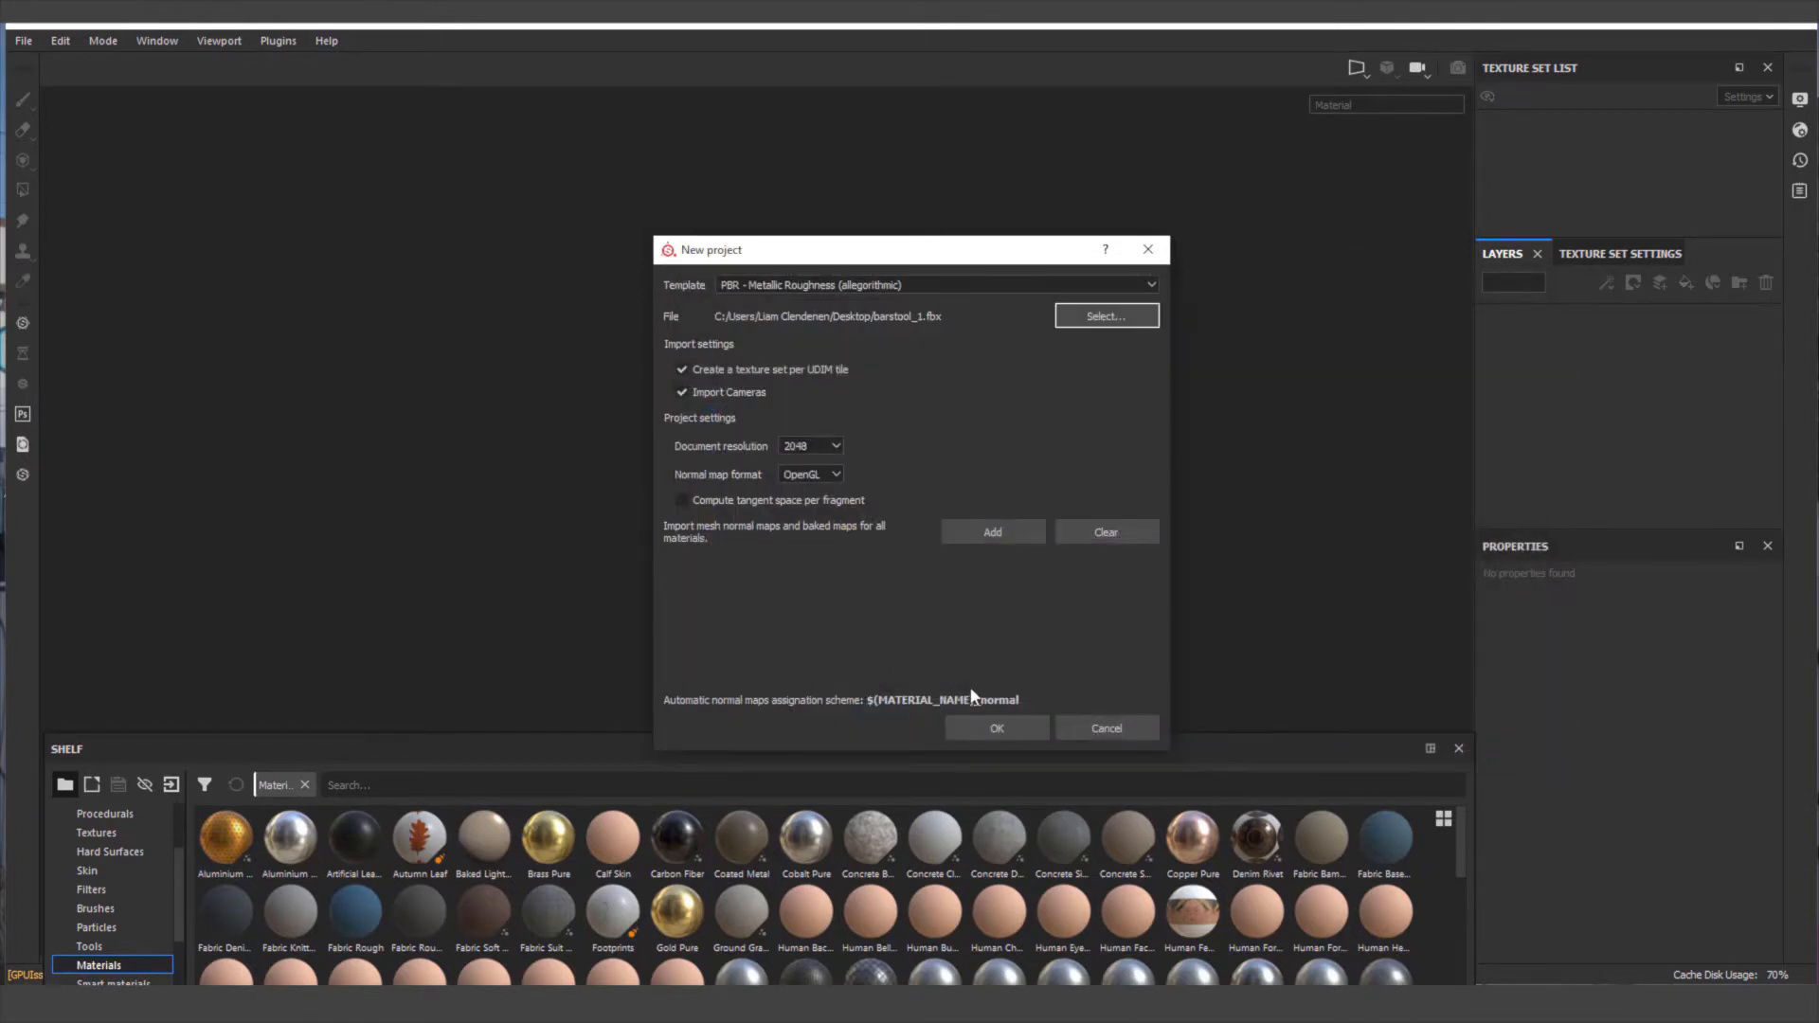
pyautogui.click(994, 728)
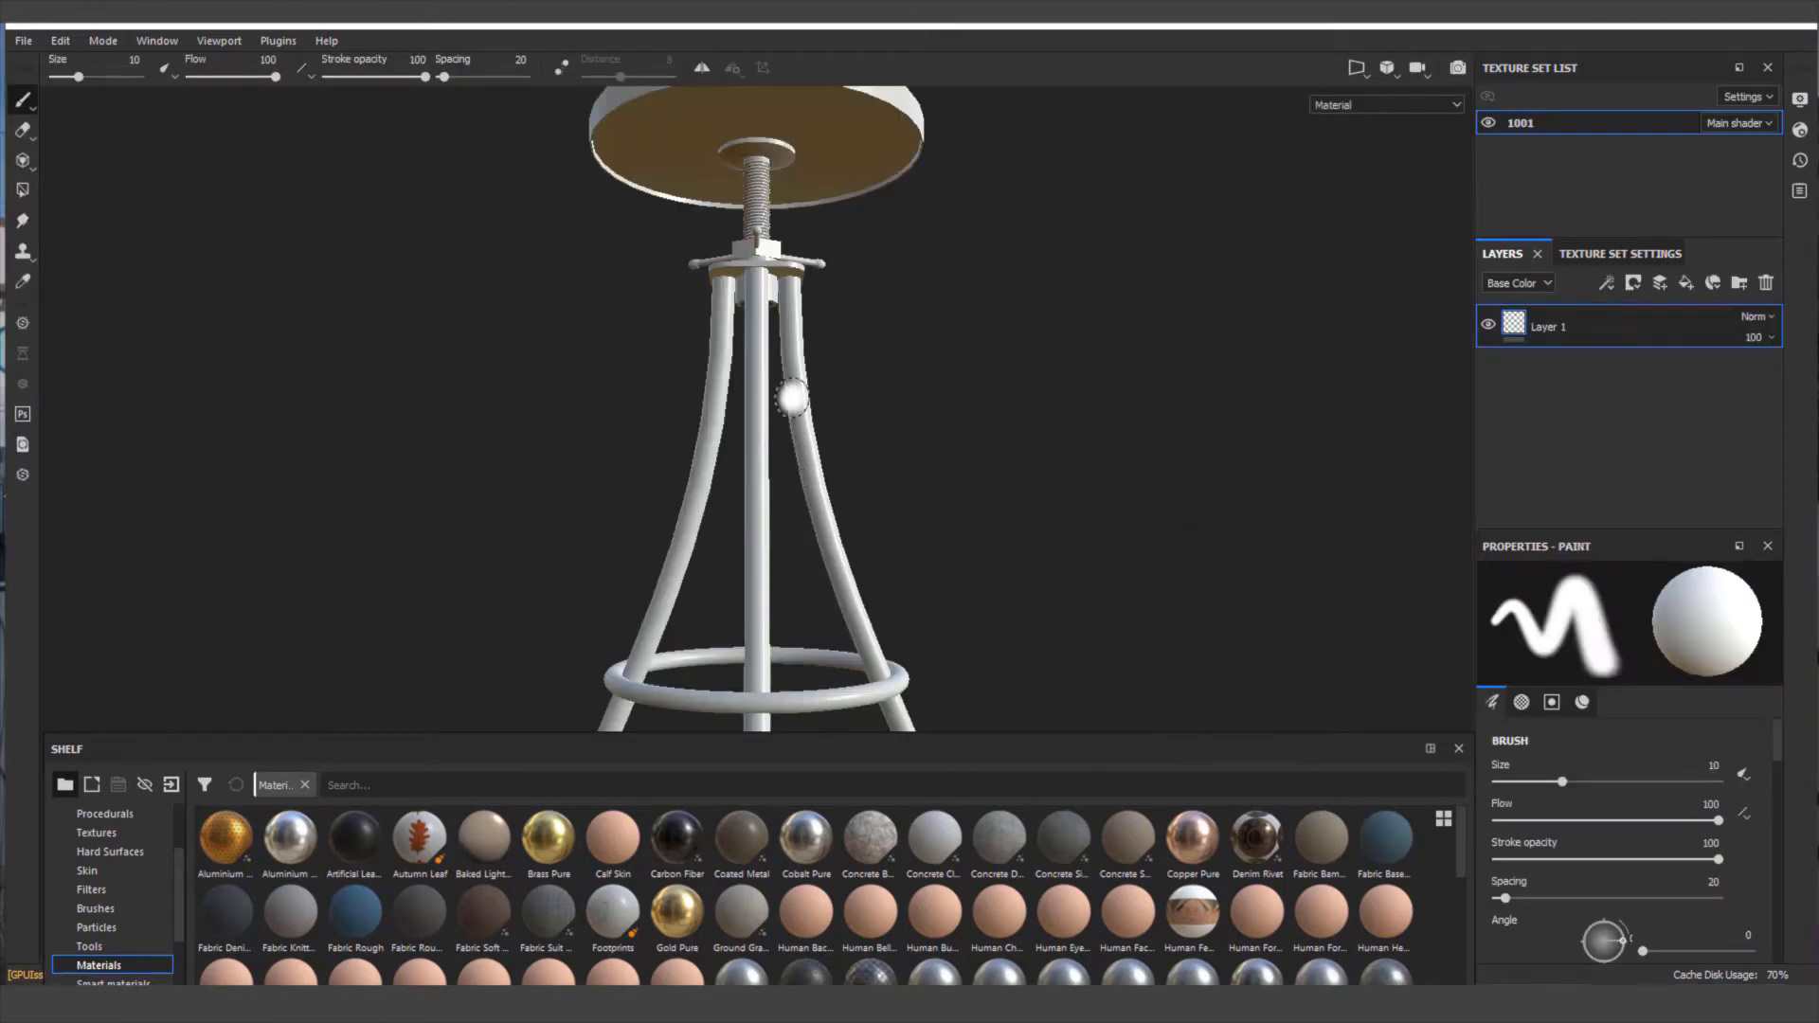
# Examine the imported bar stool model as a whole, from the seat down to the legs
pyautogui.scroll(-3, 794, 398)
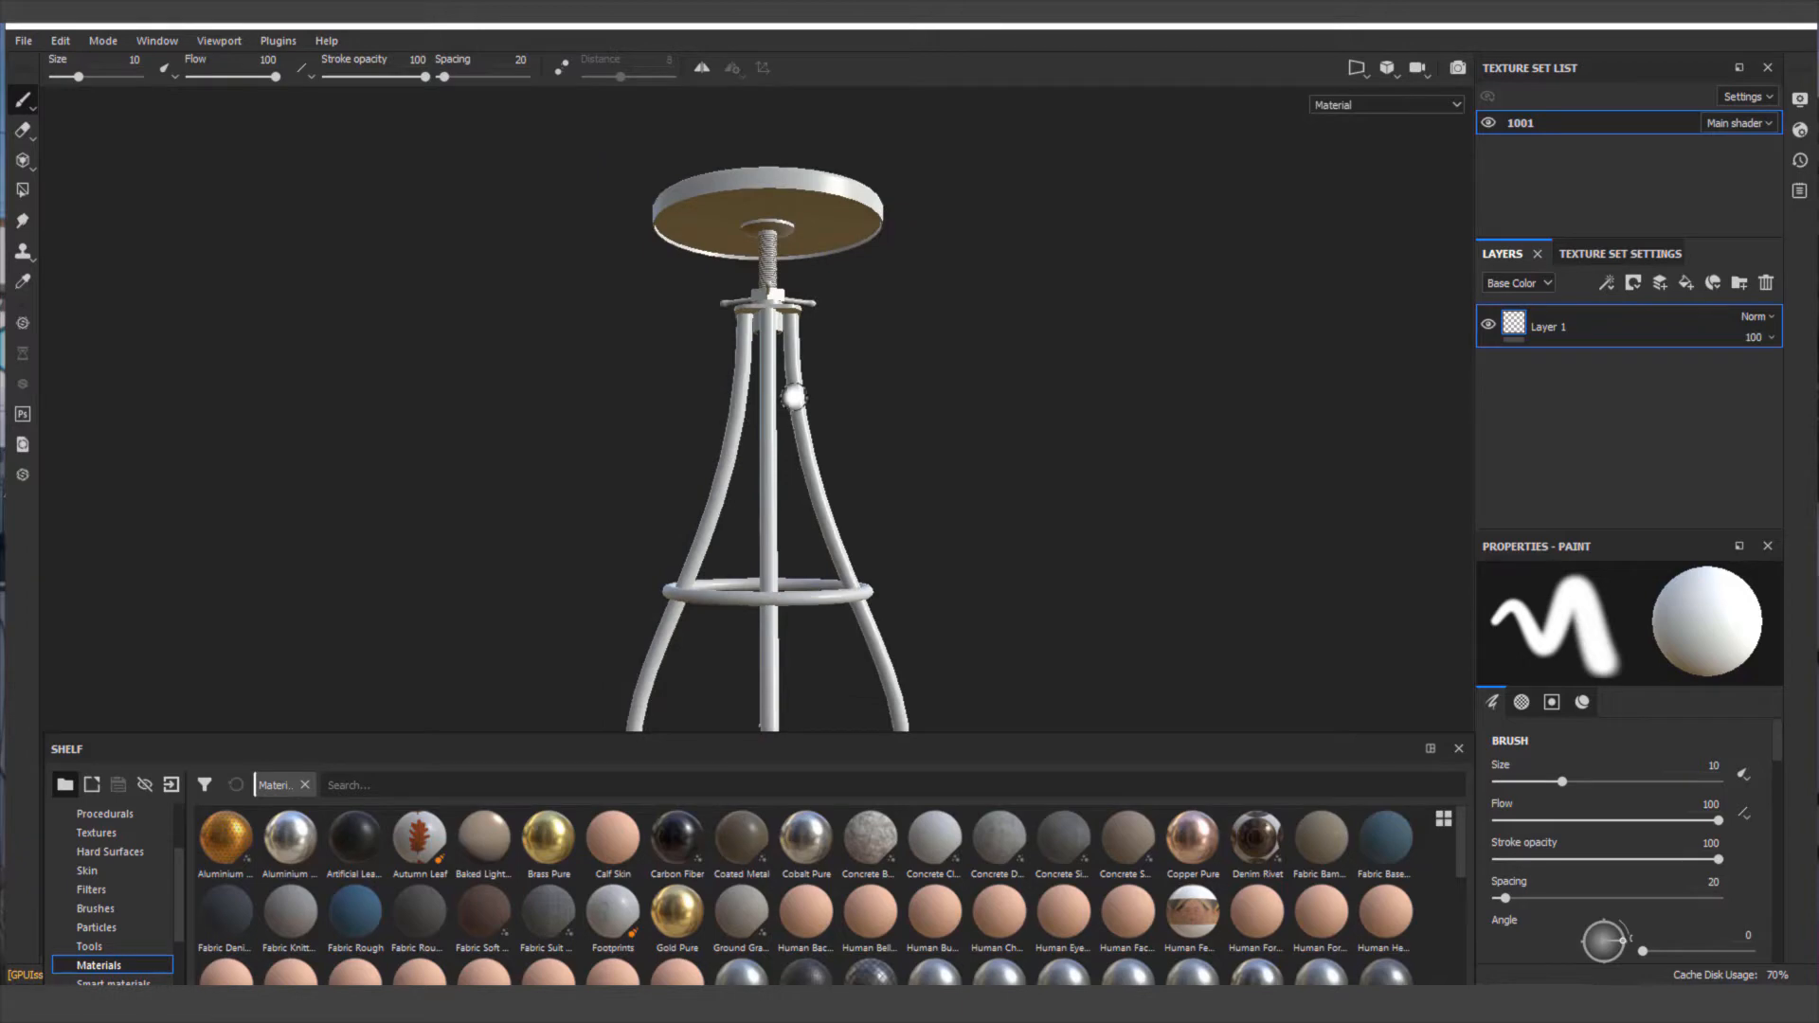
pyautogui.scroll(-2, 794, 398)
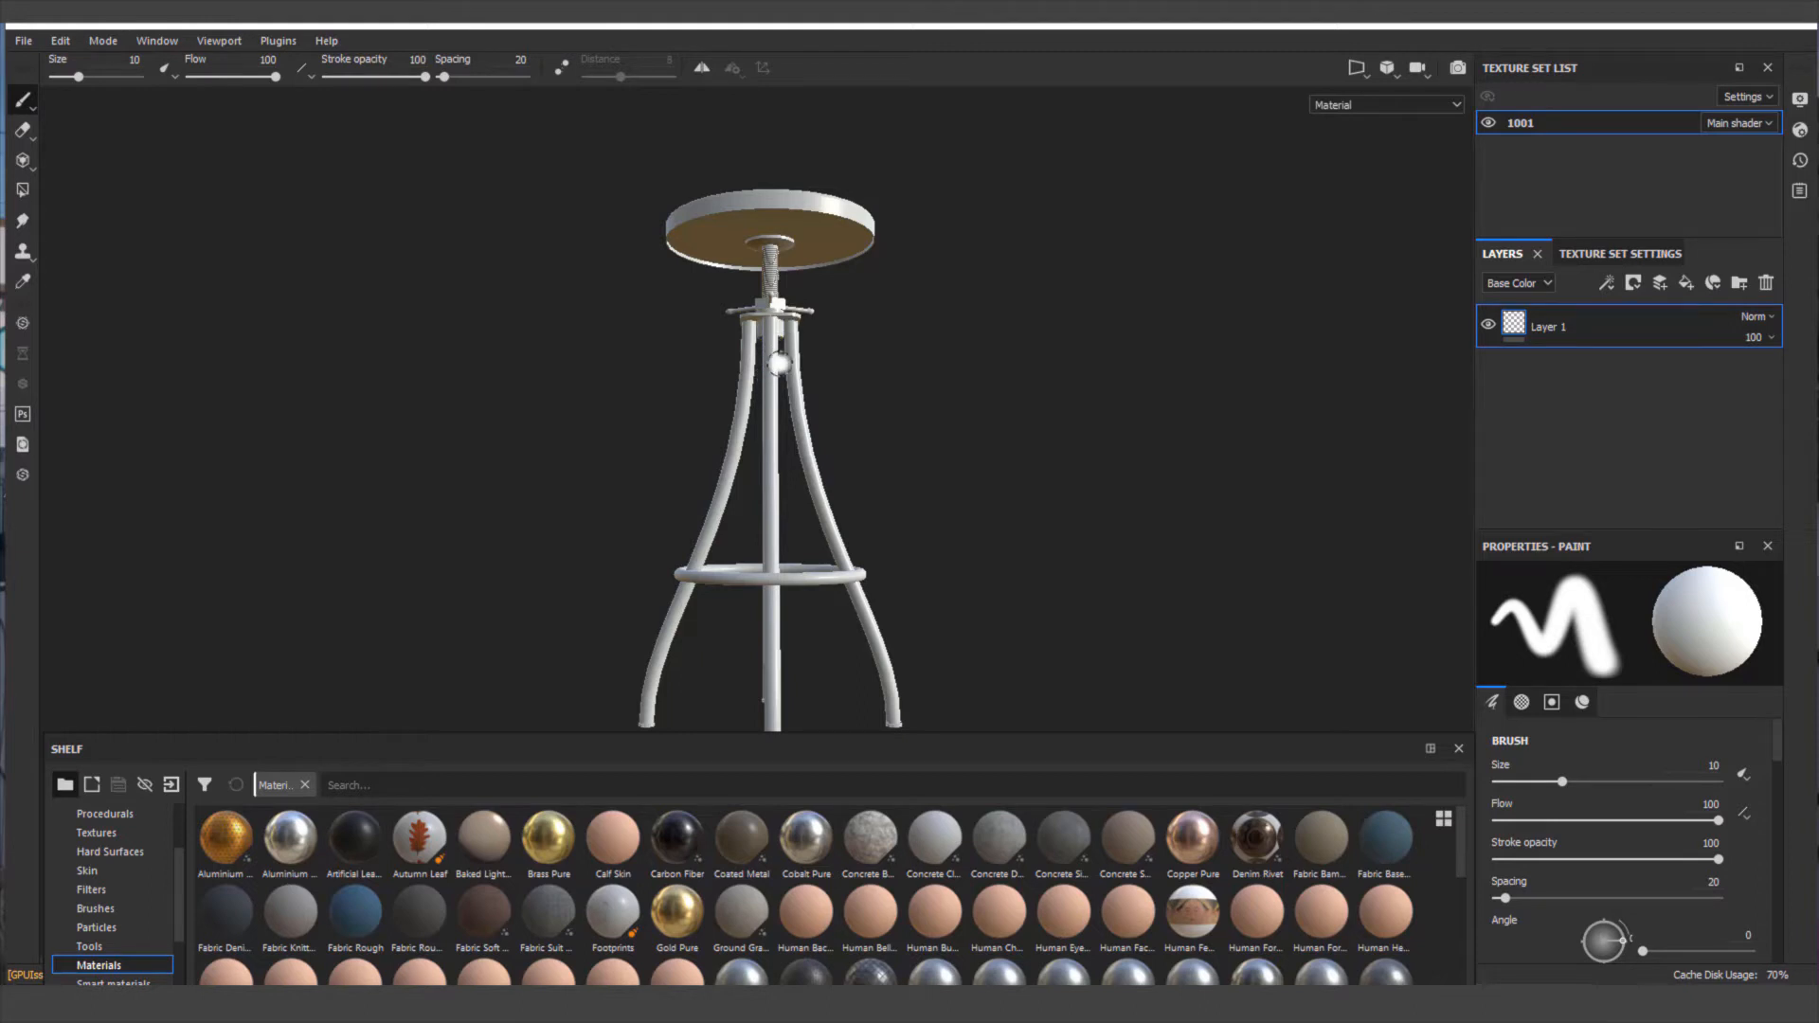
pyautogui.moveTo(778, 362)
pyautogui.keyDown('alt'); pyautogui.mouseDown()
pyautogui.moveTo(597, 467)
pyautogui.moveTo(546, 463)
pyautogui.moveTo(747, 459)
pyautogui.mouseUp(); pyautogui.keyUp('alt')
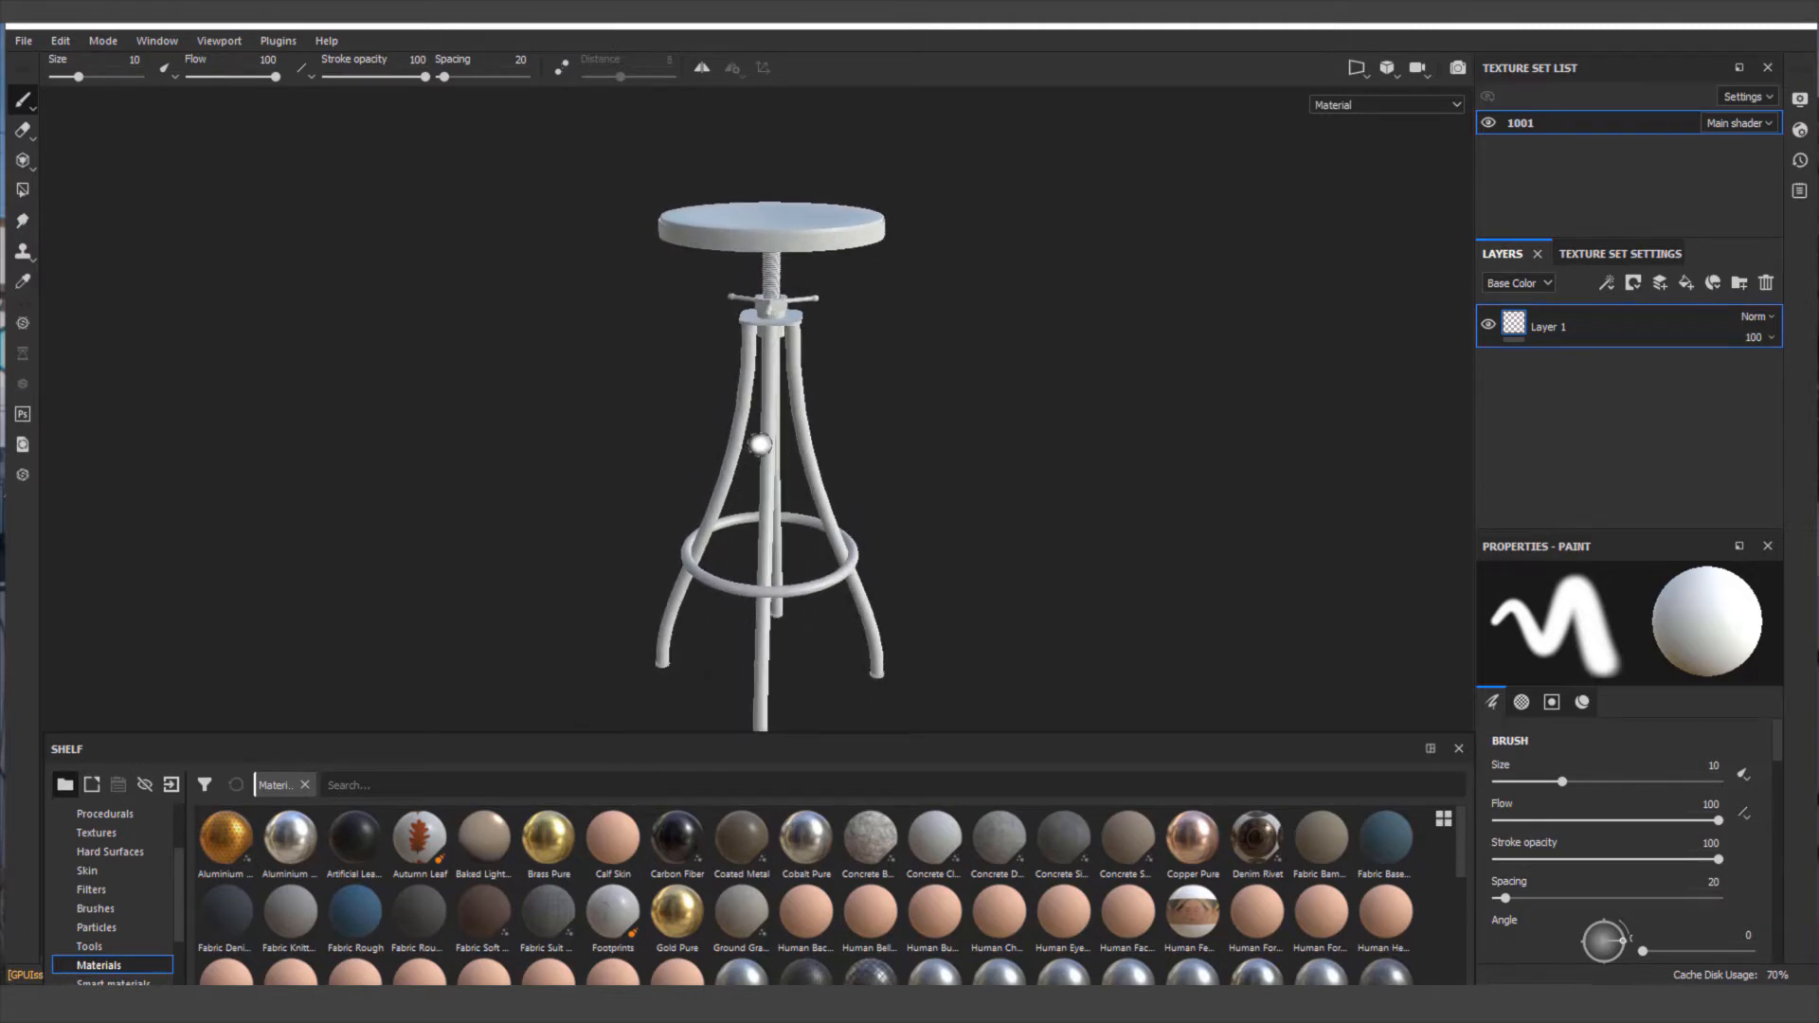
pyautogui.moveTo(775, 410)
pyautogui.keyDown('alt'); pyautogui.mouseDown(button='middle')
pyautogui.moveTo(649, 384)
pyautogui.moveTo(786, 389)
pyautogui.mouseUp(button='middle'); pyautogui.keyUp('alt')
pyautogui.scroll(3, 687, 404)
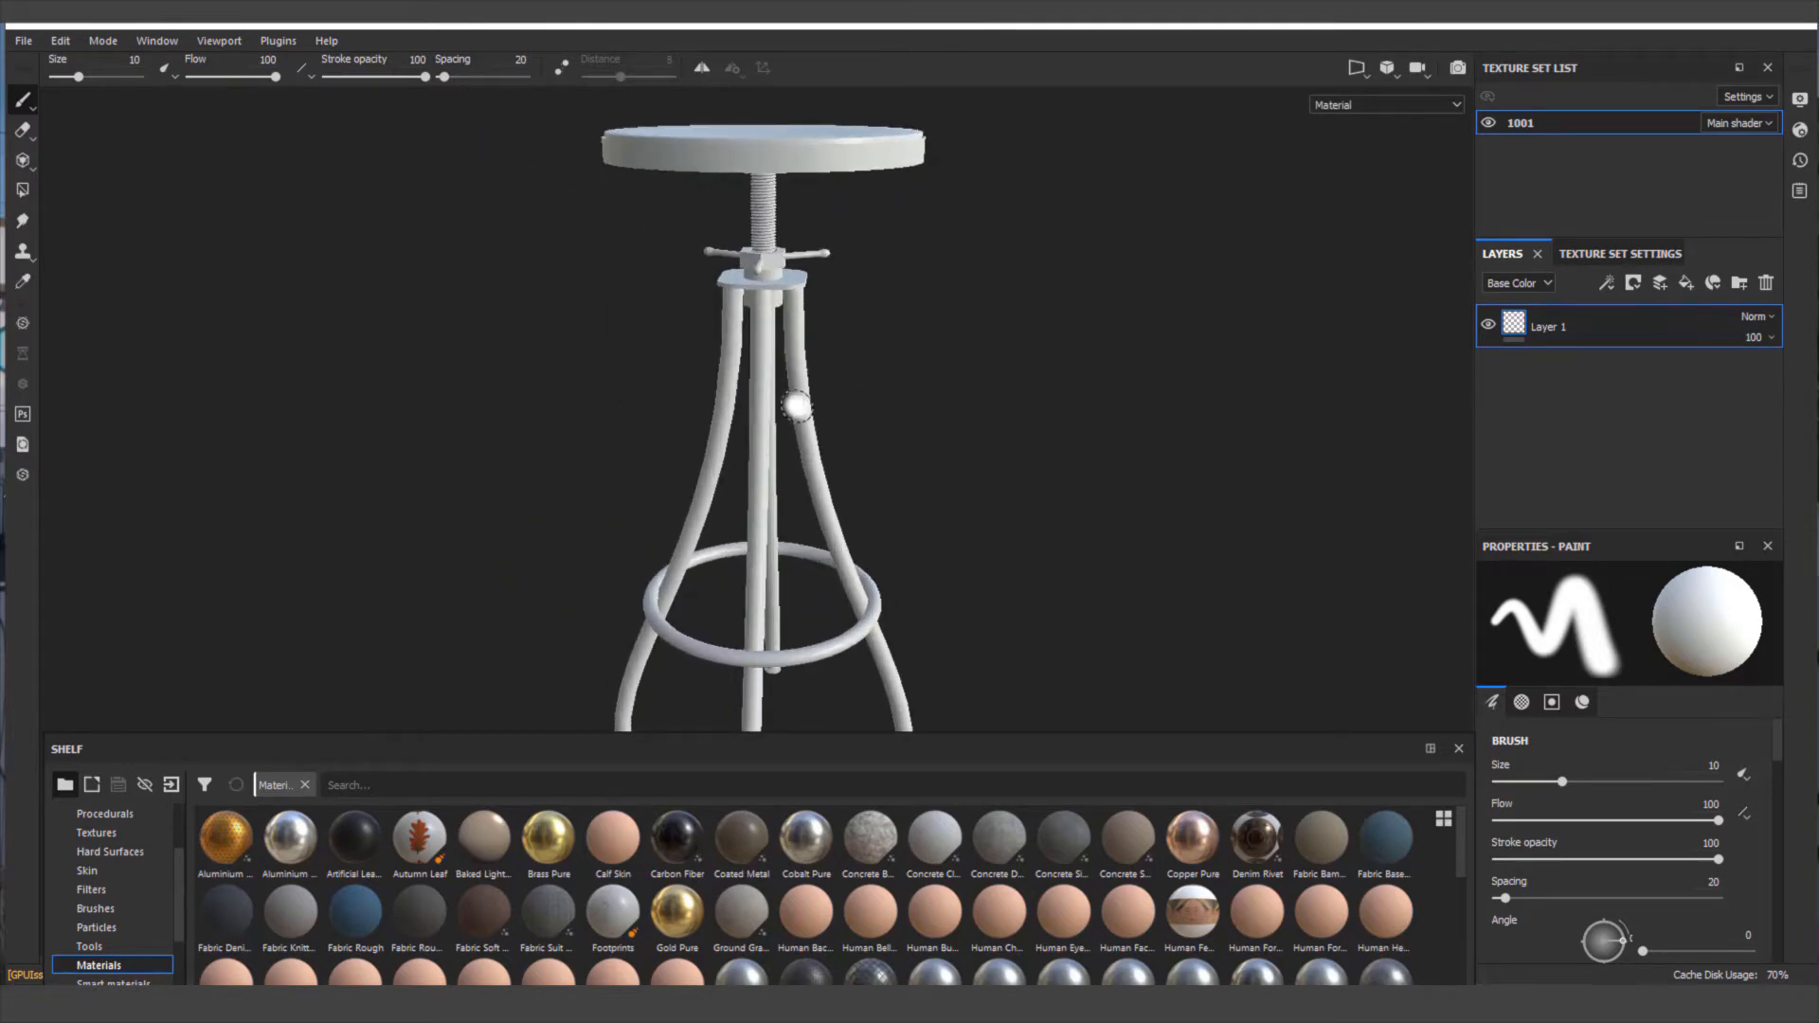
pyautogui.scroll(-2, 801, 407)
pyautogui.scroll(-2, 796, 405)
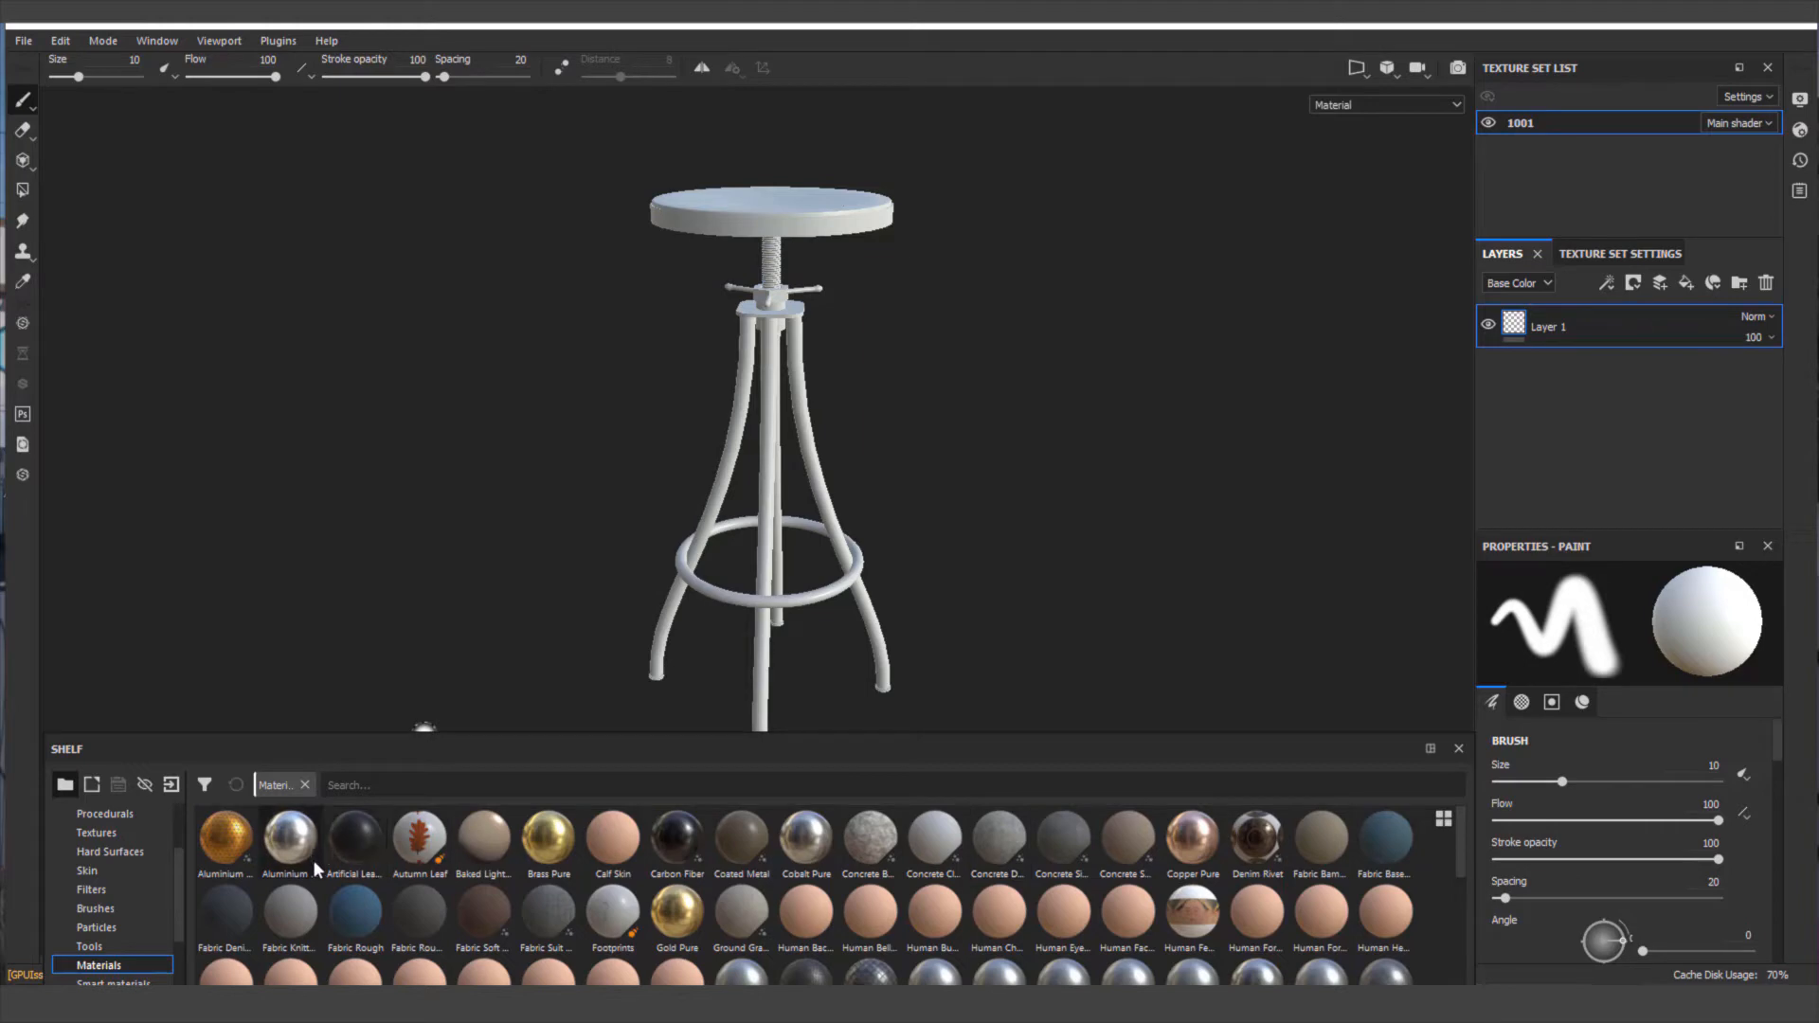
# Browse the shelf's asset categories, look through the brushes, and return to the materials
pyautogui.moveTo(312, 860)
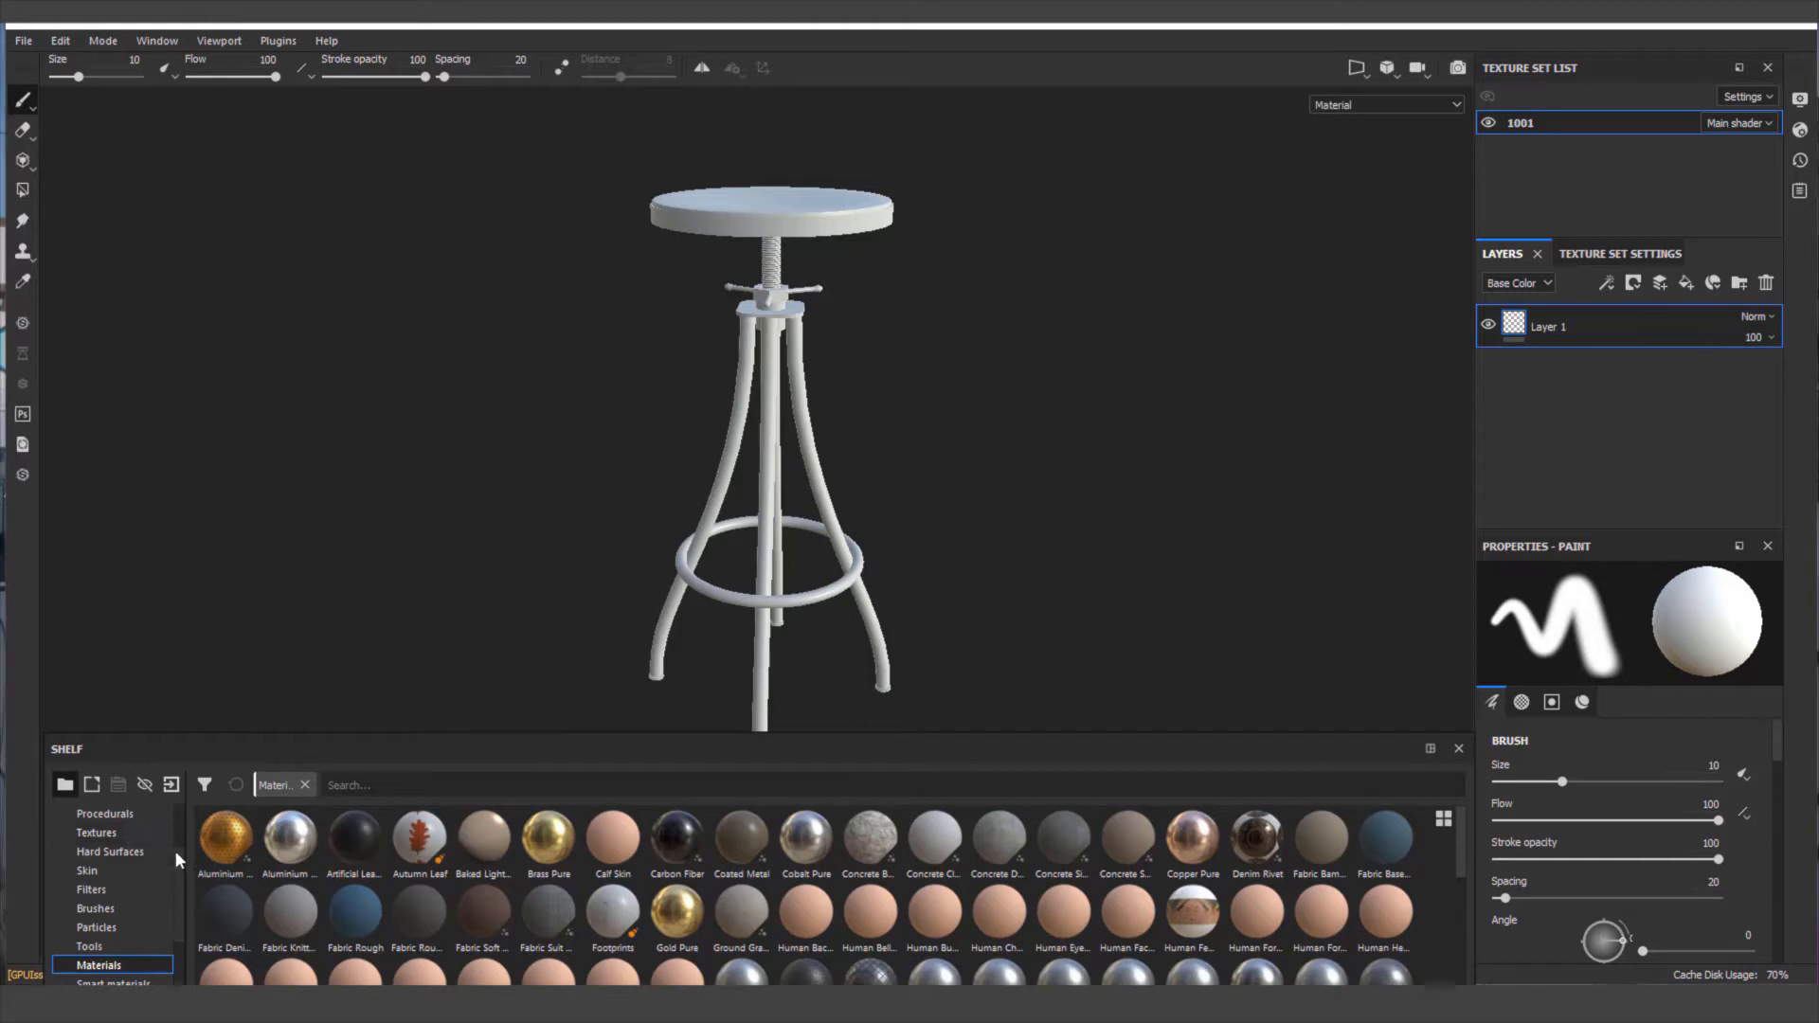
pyautogui.scroll(2, 175, 850)
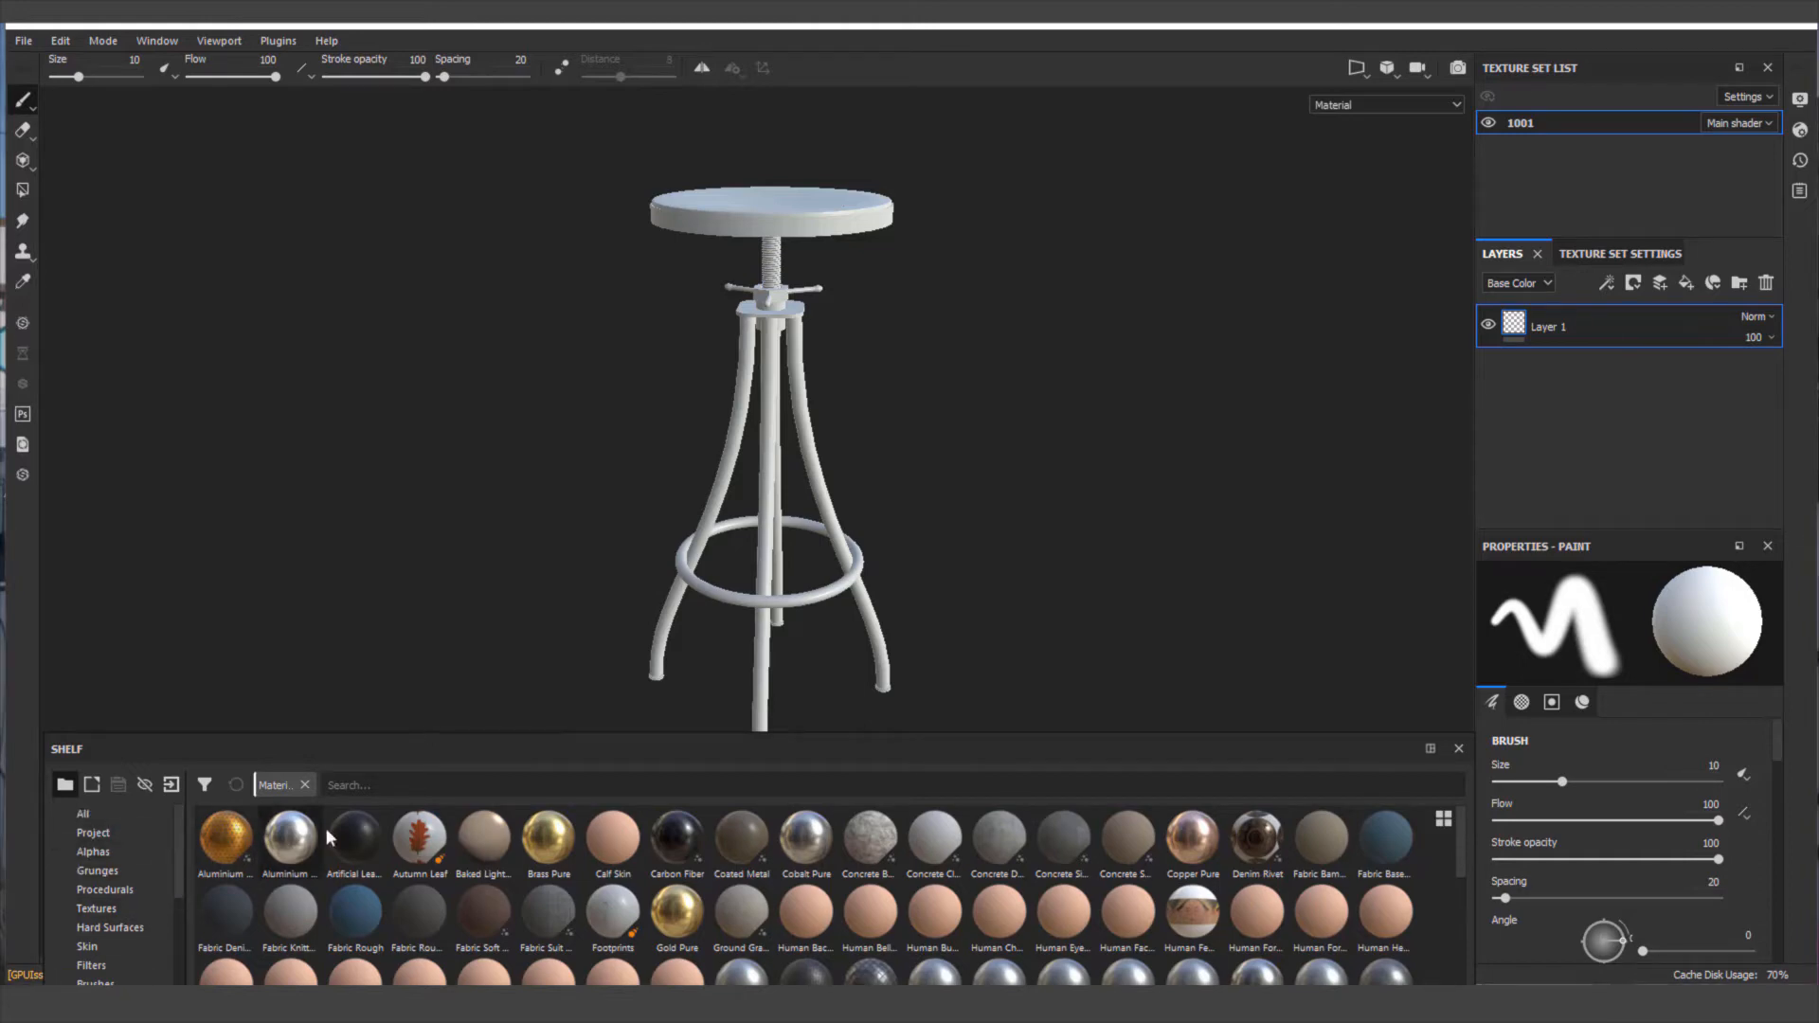
pyautogui.scroll(-3, 174, 854)
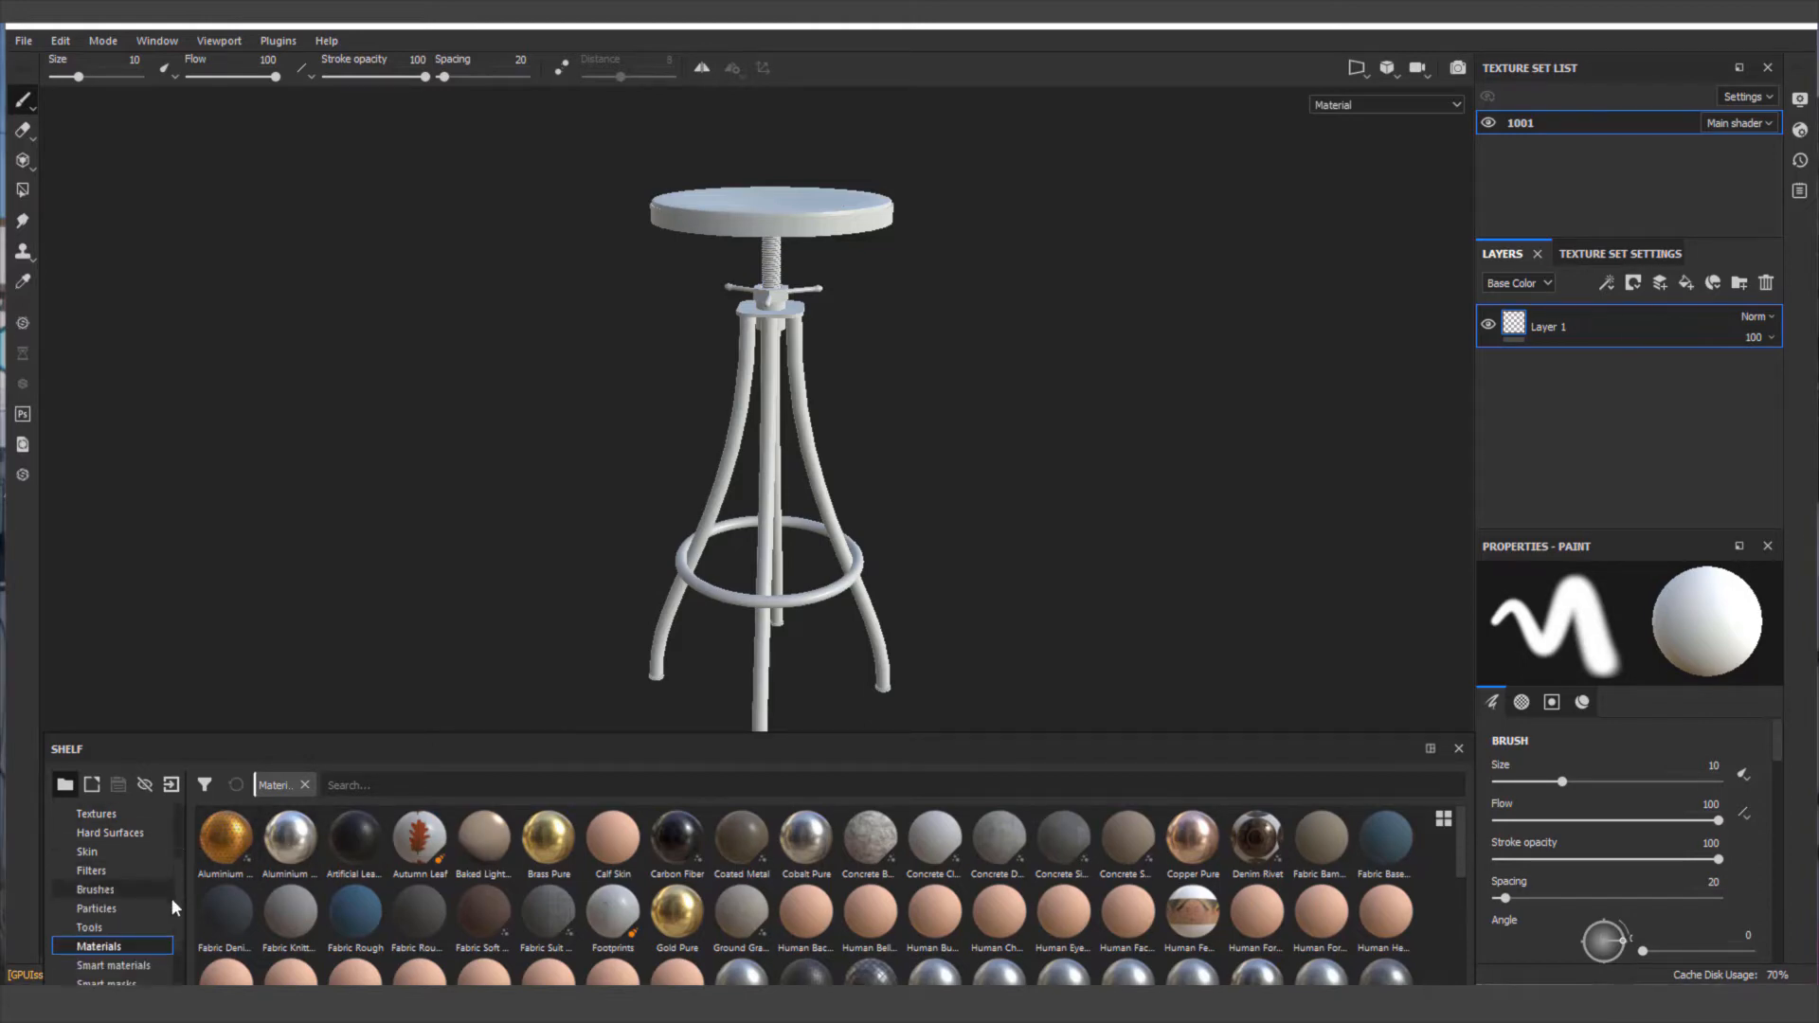
pyautogui.click(105, 909)
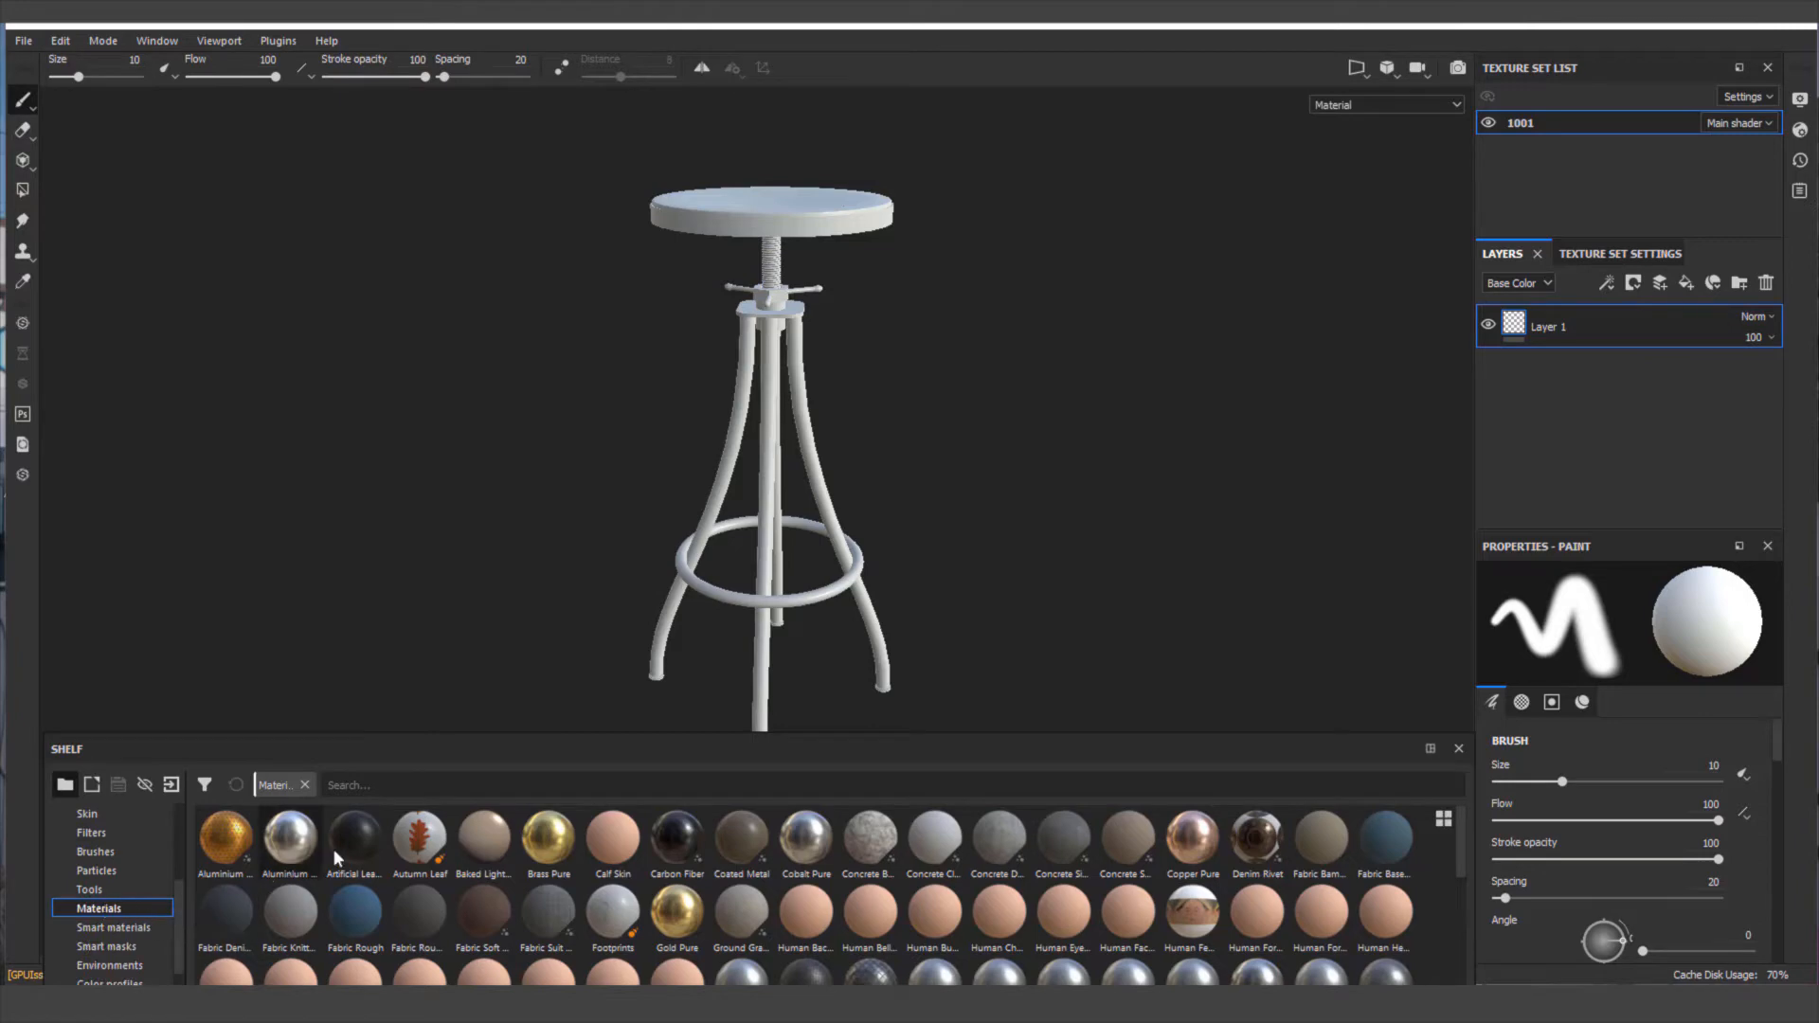
pyautogui.moveTo(1465, 828)
pyautogui.mouseDown()
pyautogui.moveTo(1462, 927)
pyautogui.moveTo(1455, 840)
pyautogui.mouseUp()
pyautogui.click(108, 848)
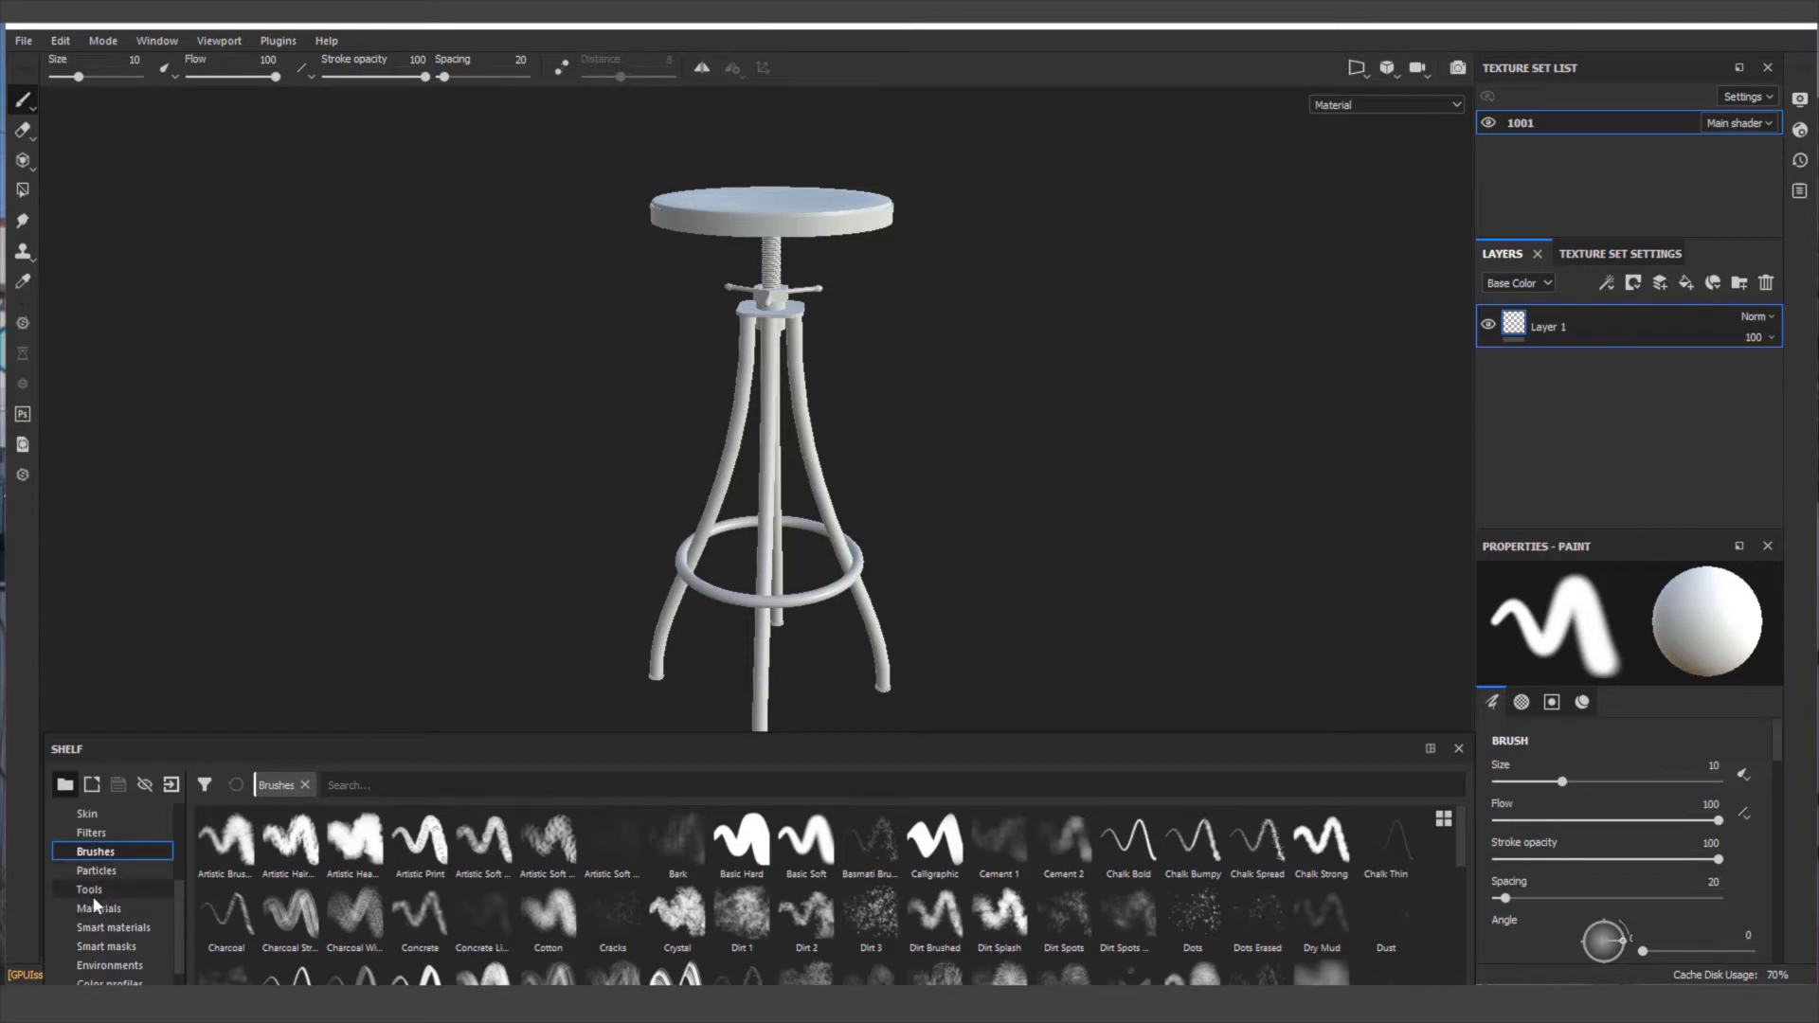
pyautogui.click(113, 909)
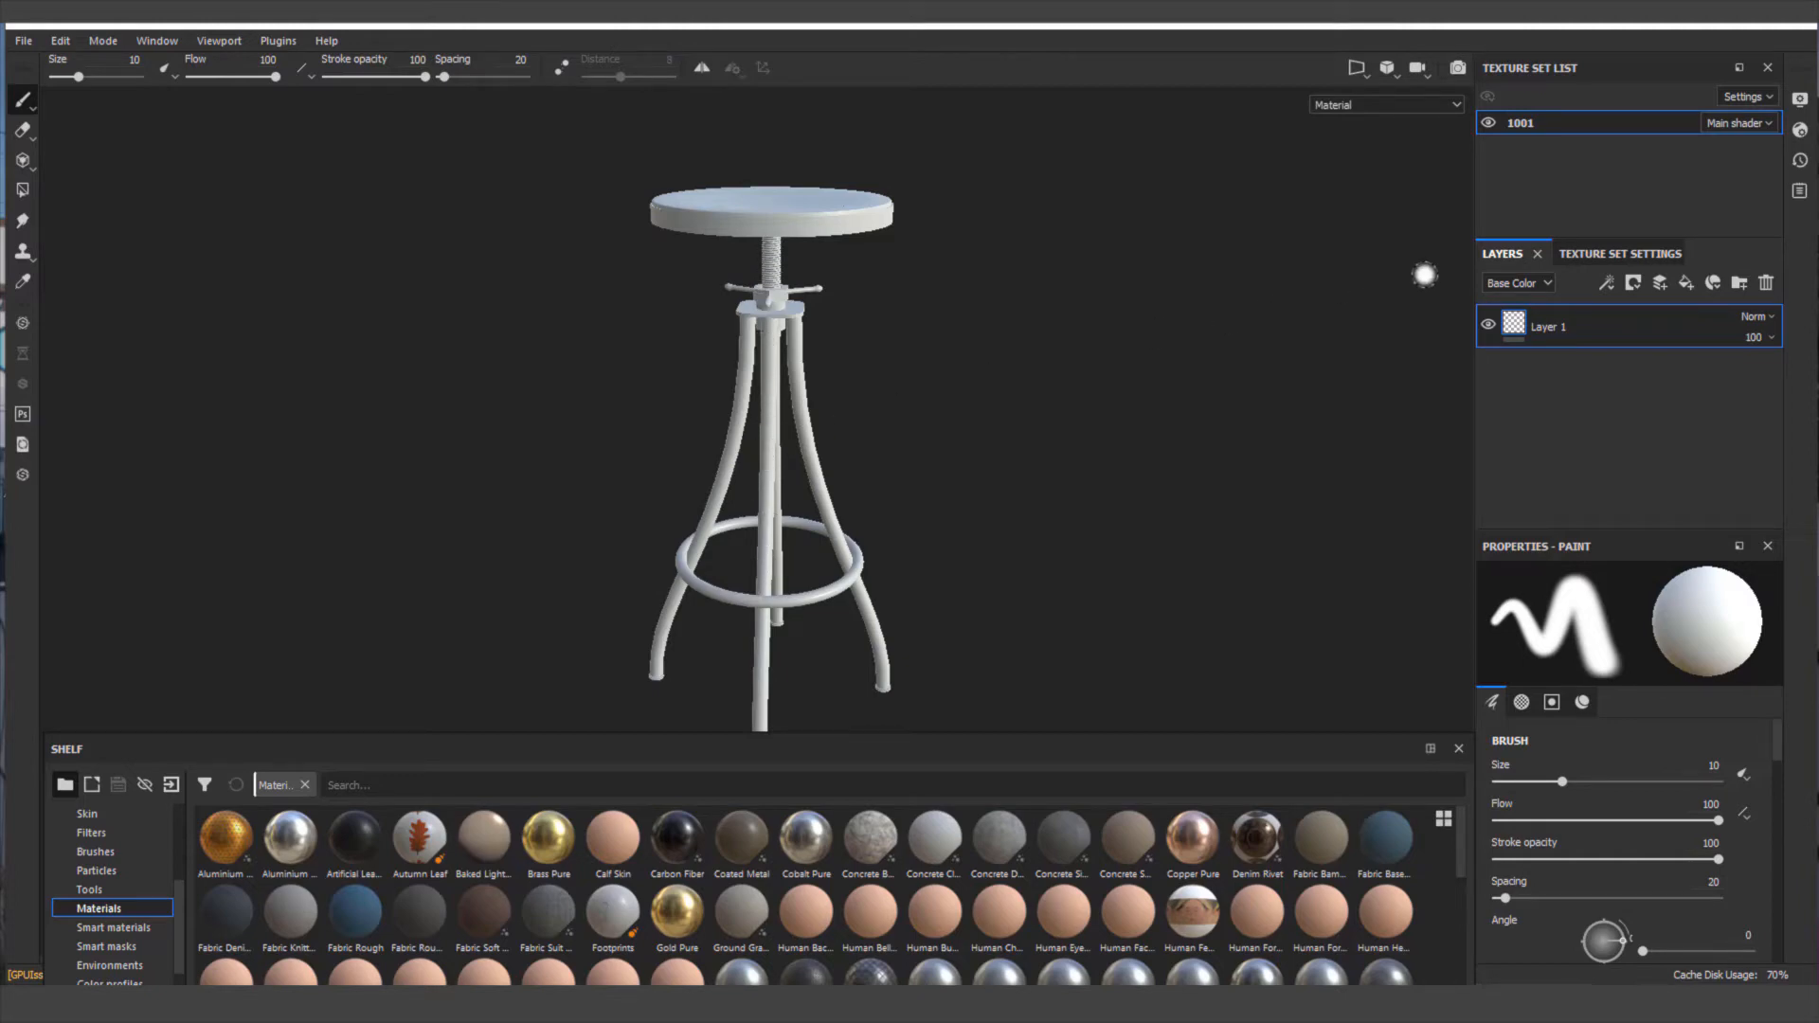
# Bake all mesh maps for texture set 1001 at 2048 output size, using the low poly mesh as the high poly mesh
pyautogui.click(1620, 256)
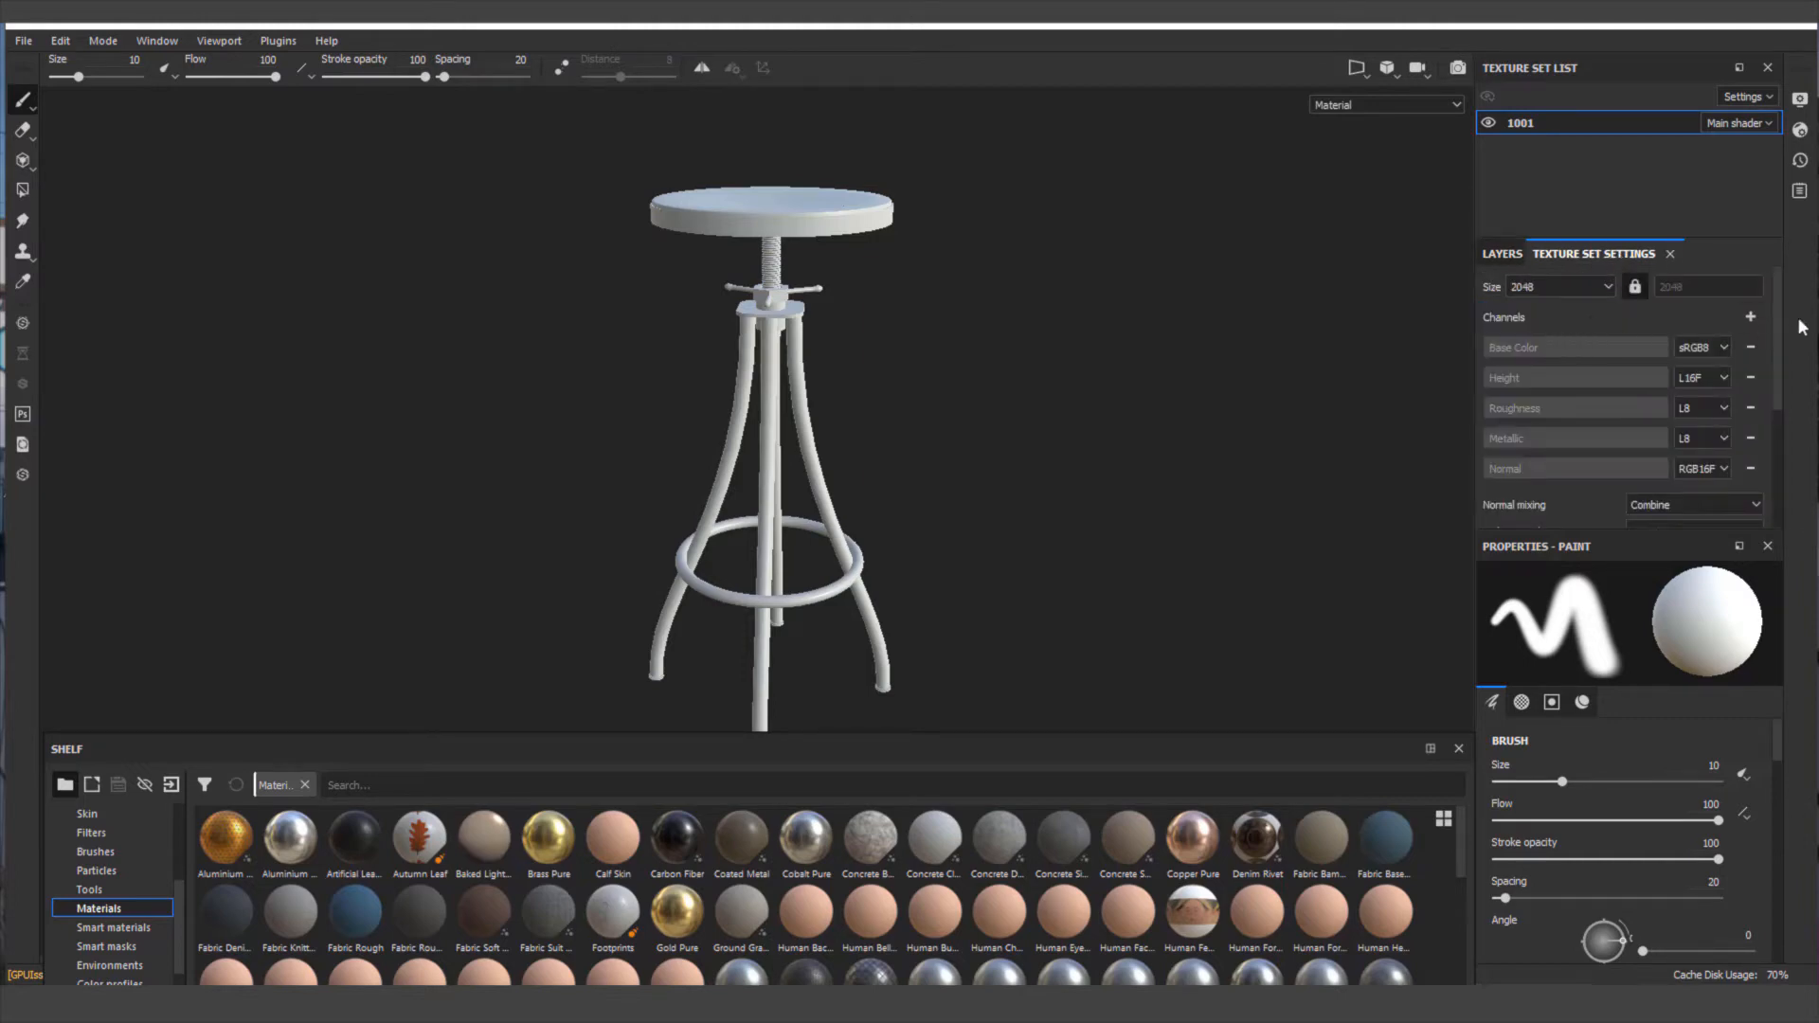
pyautogui.moveTo(1776, 337); pyautogui.dragTo(1783, 426)
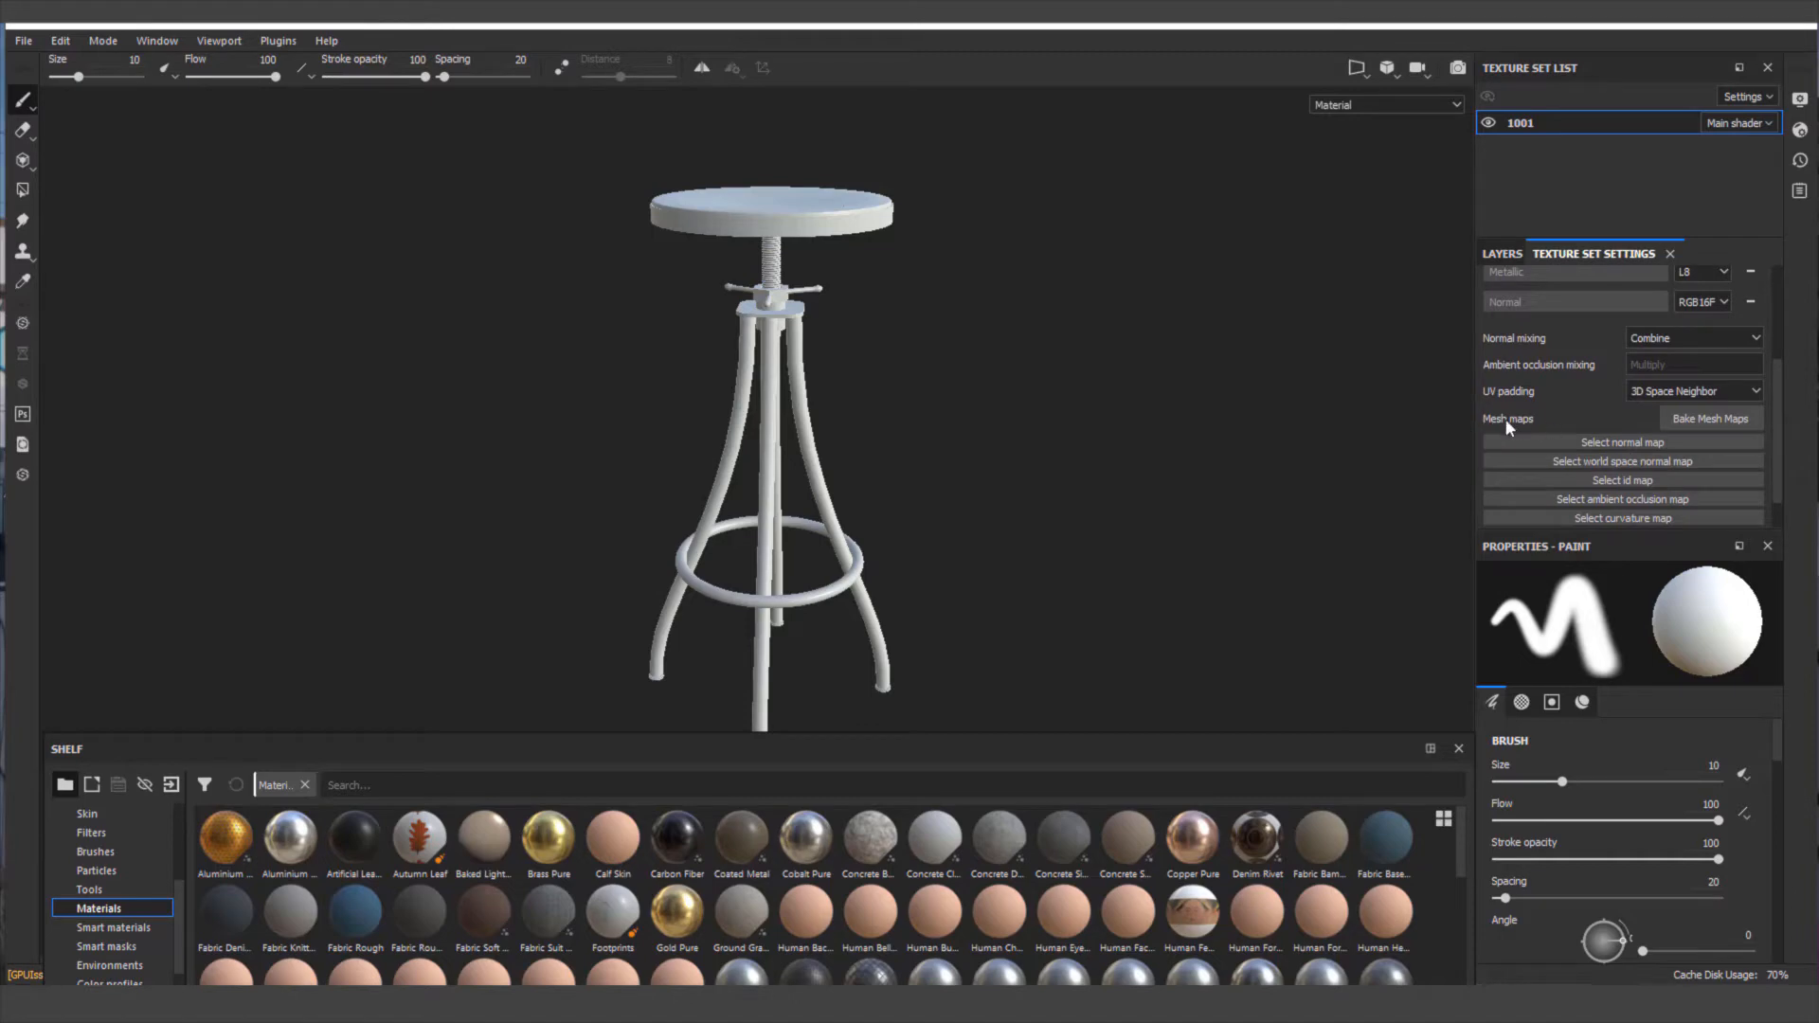
pyautogui.click(1701, 416)
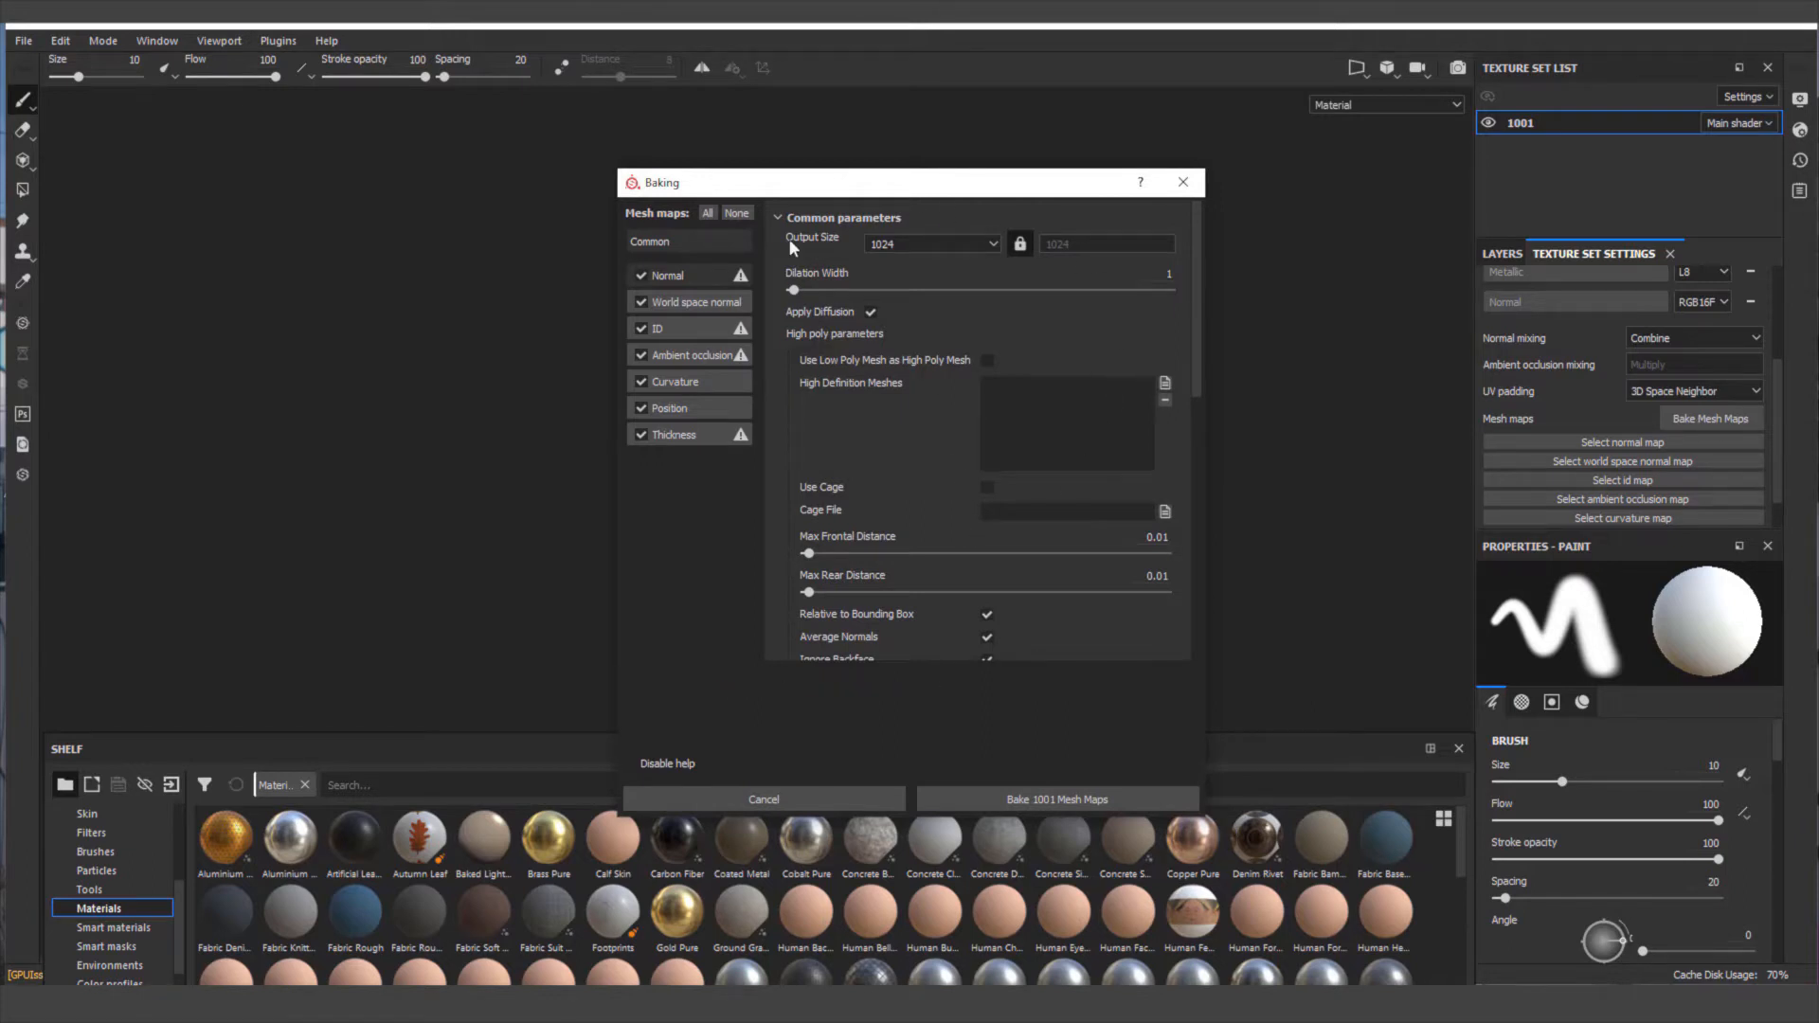
pyautogui.click(992, 242)
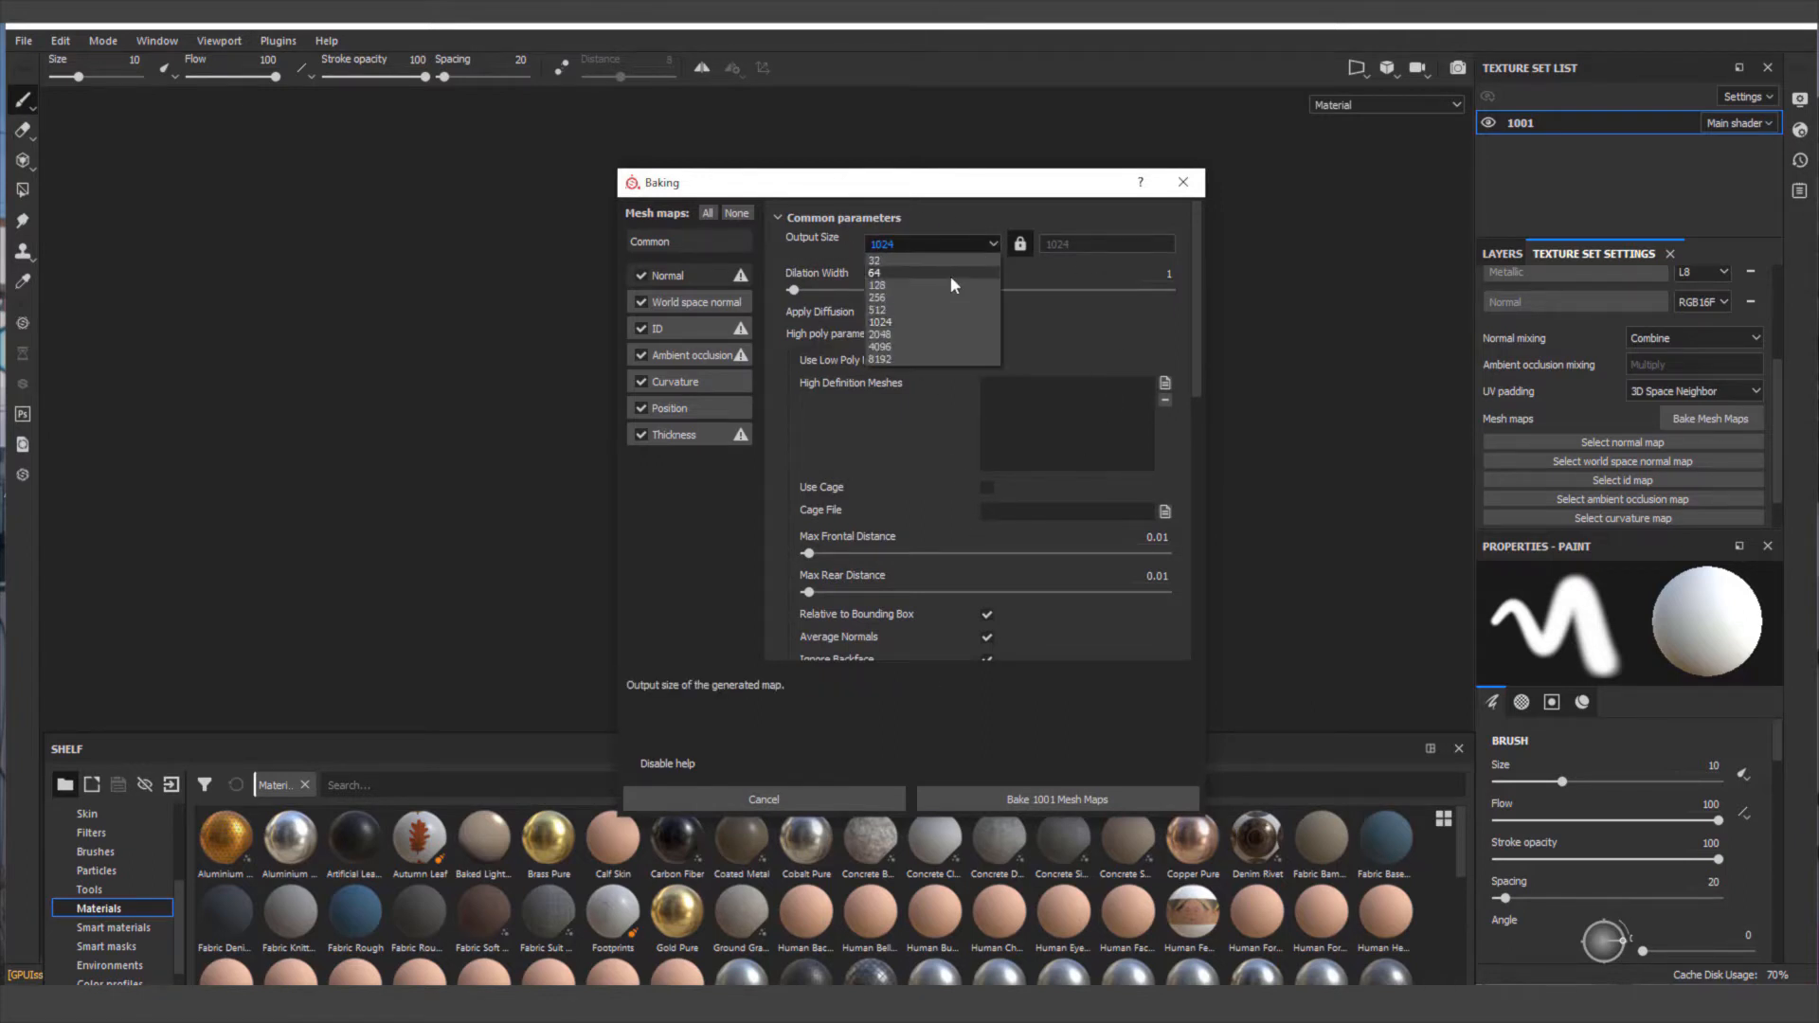
pyautogui.click(900, 331)
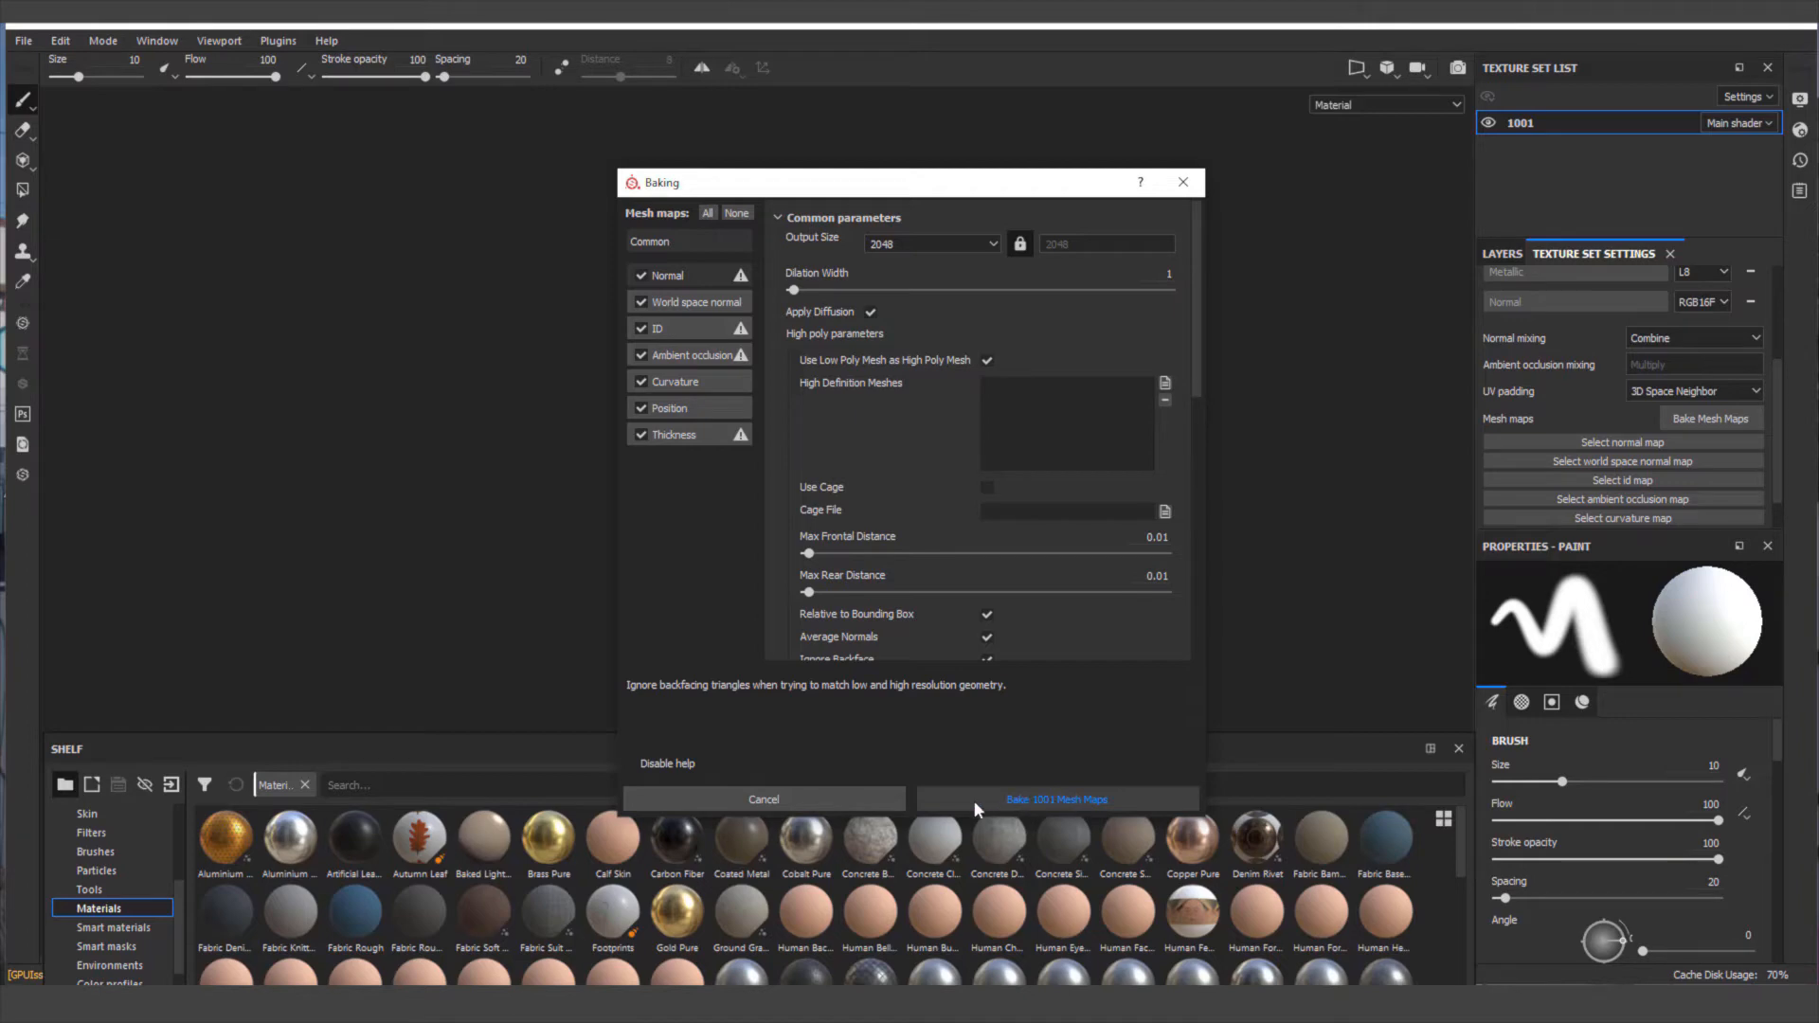
pyautogui.click(1050, 799)
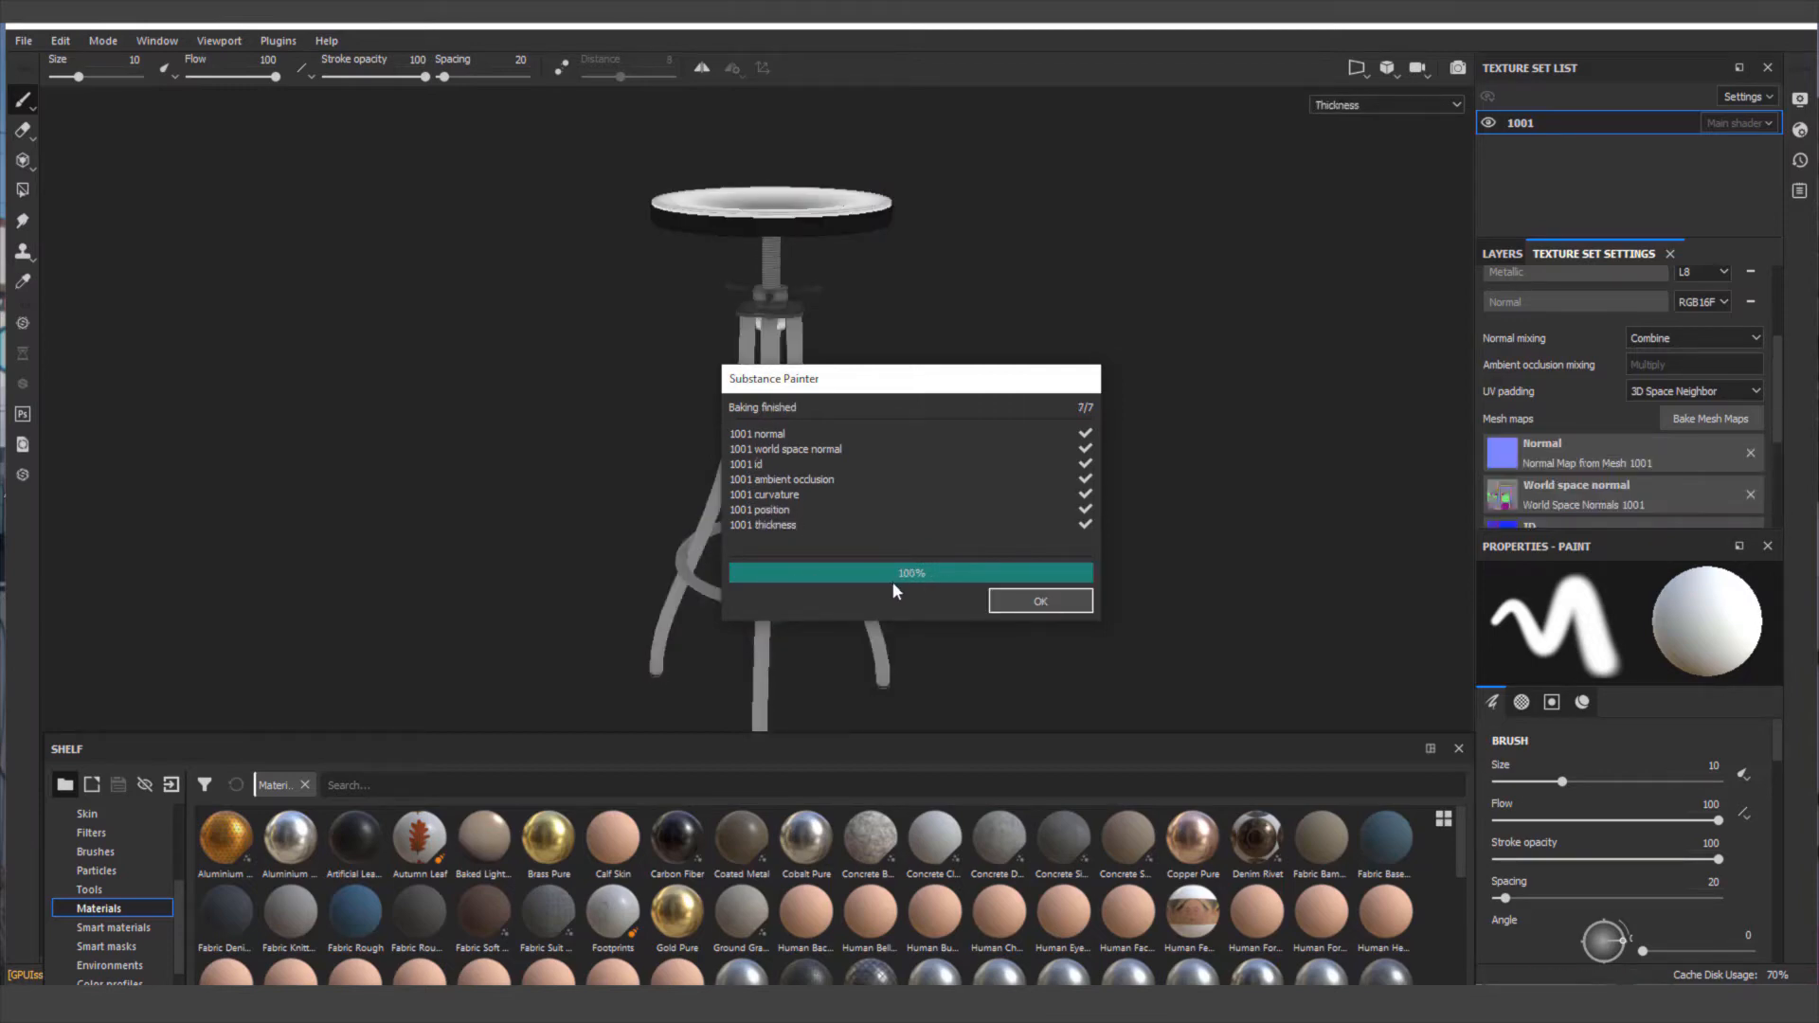
pyautogui.click(1039, 602)
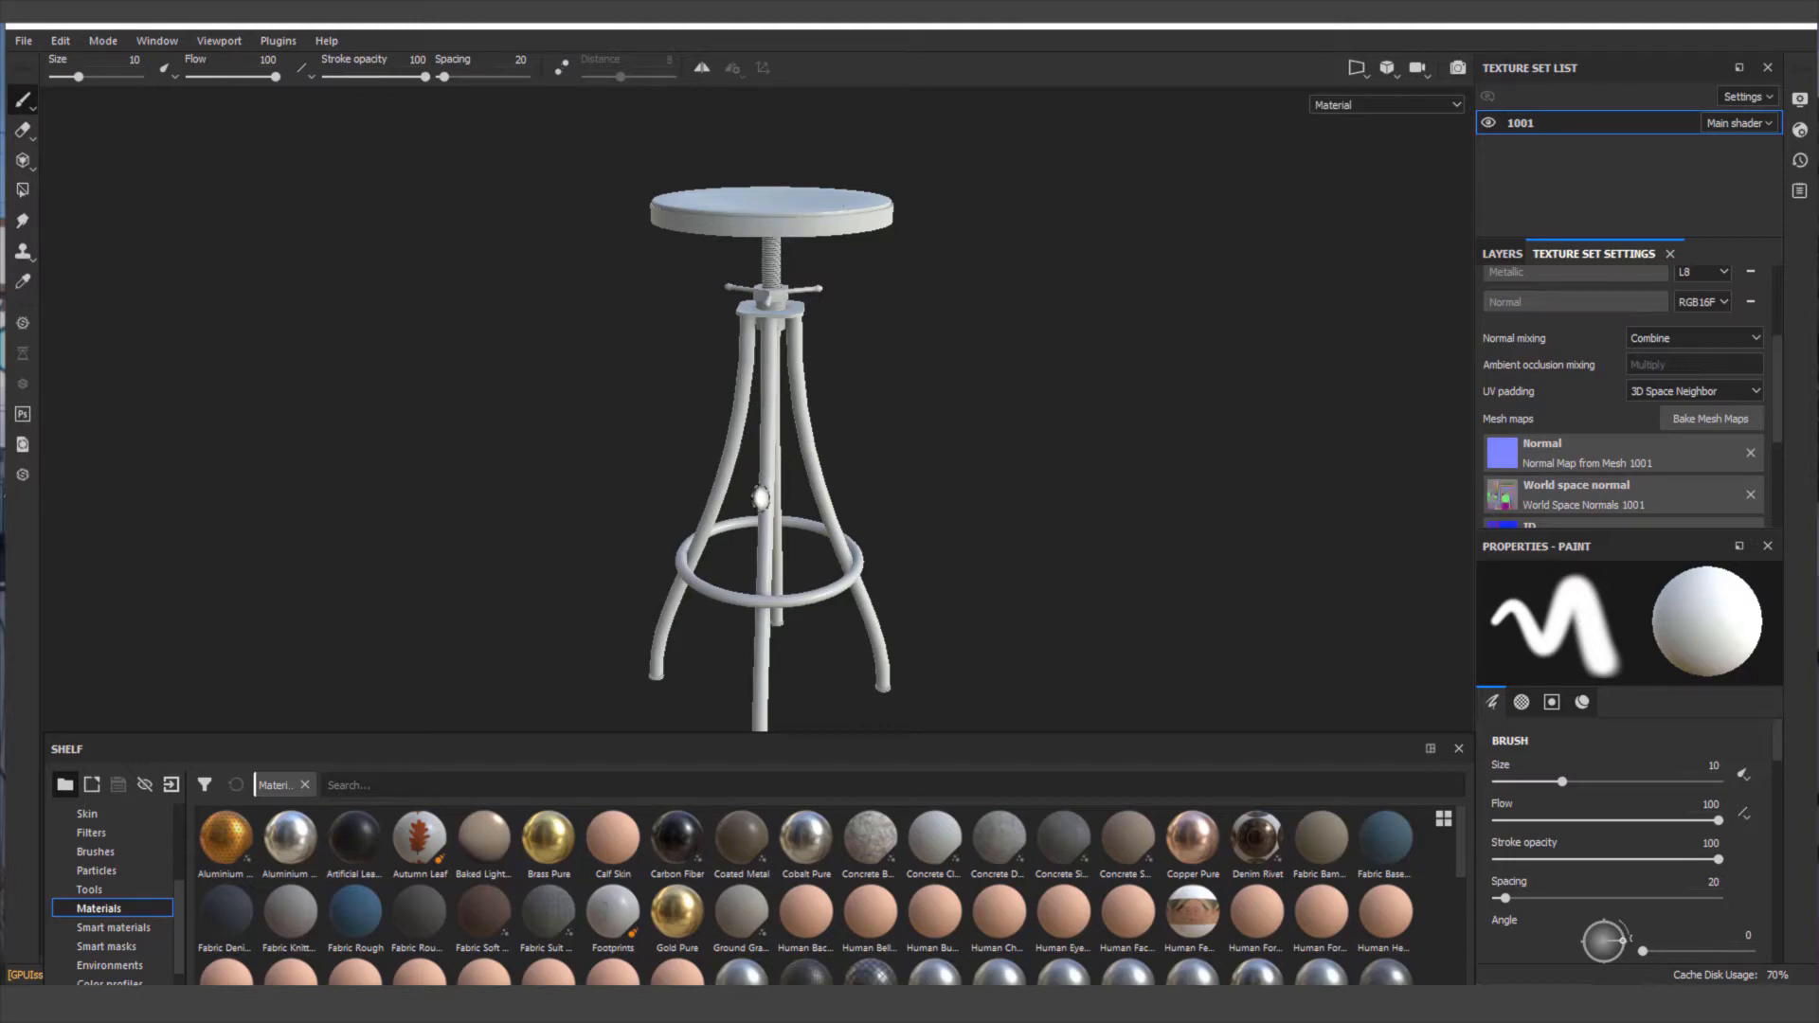
# Remove the default Layer 1 from the layer stack
pyautogui.click(1499, 255)
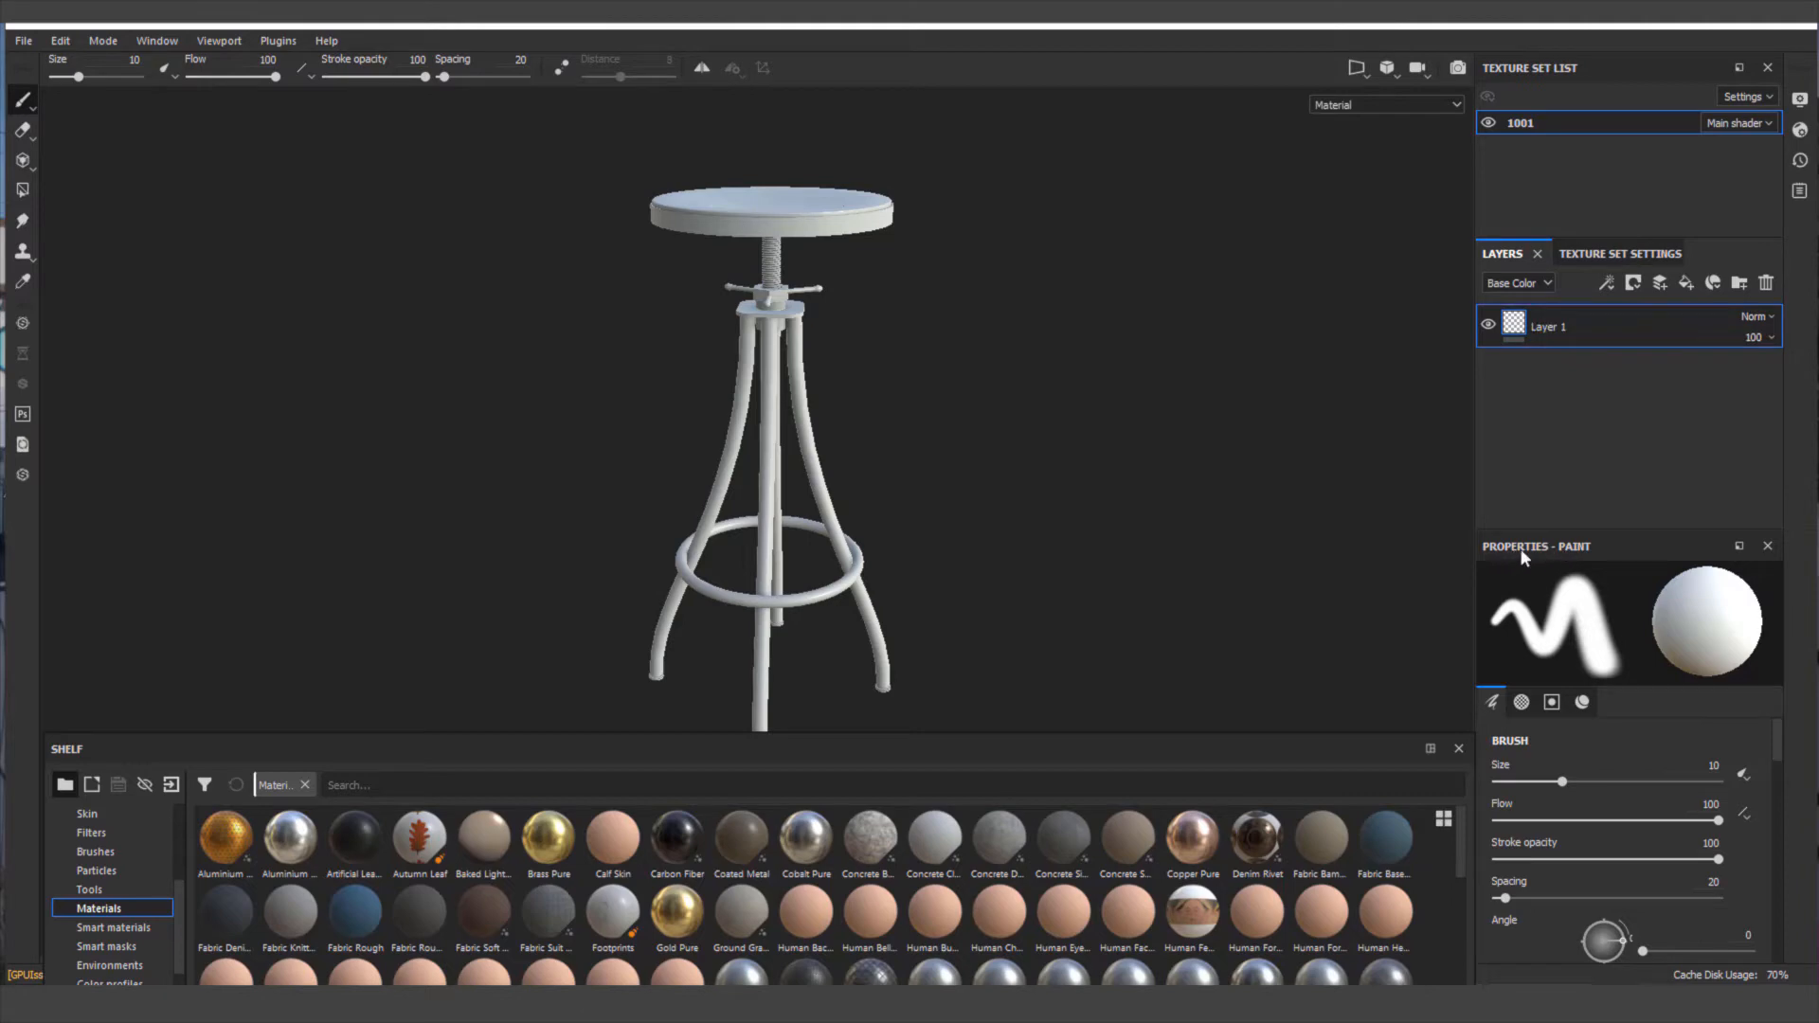
pyautogui.rightClick(1578, 327)
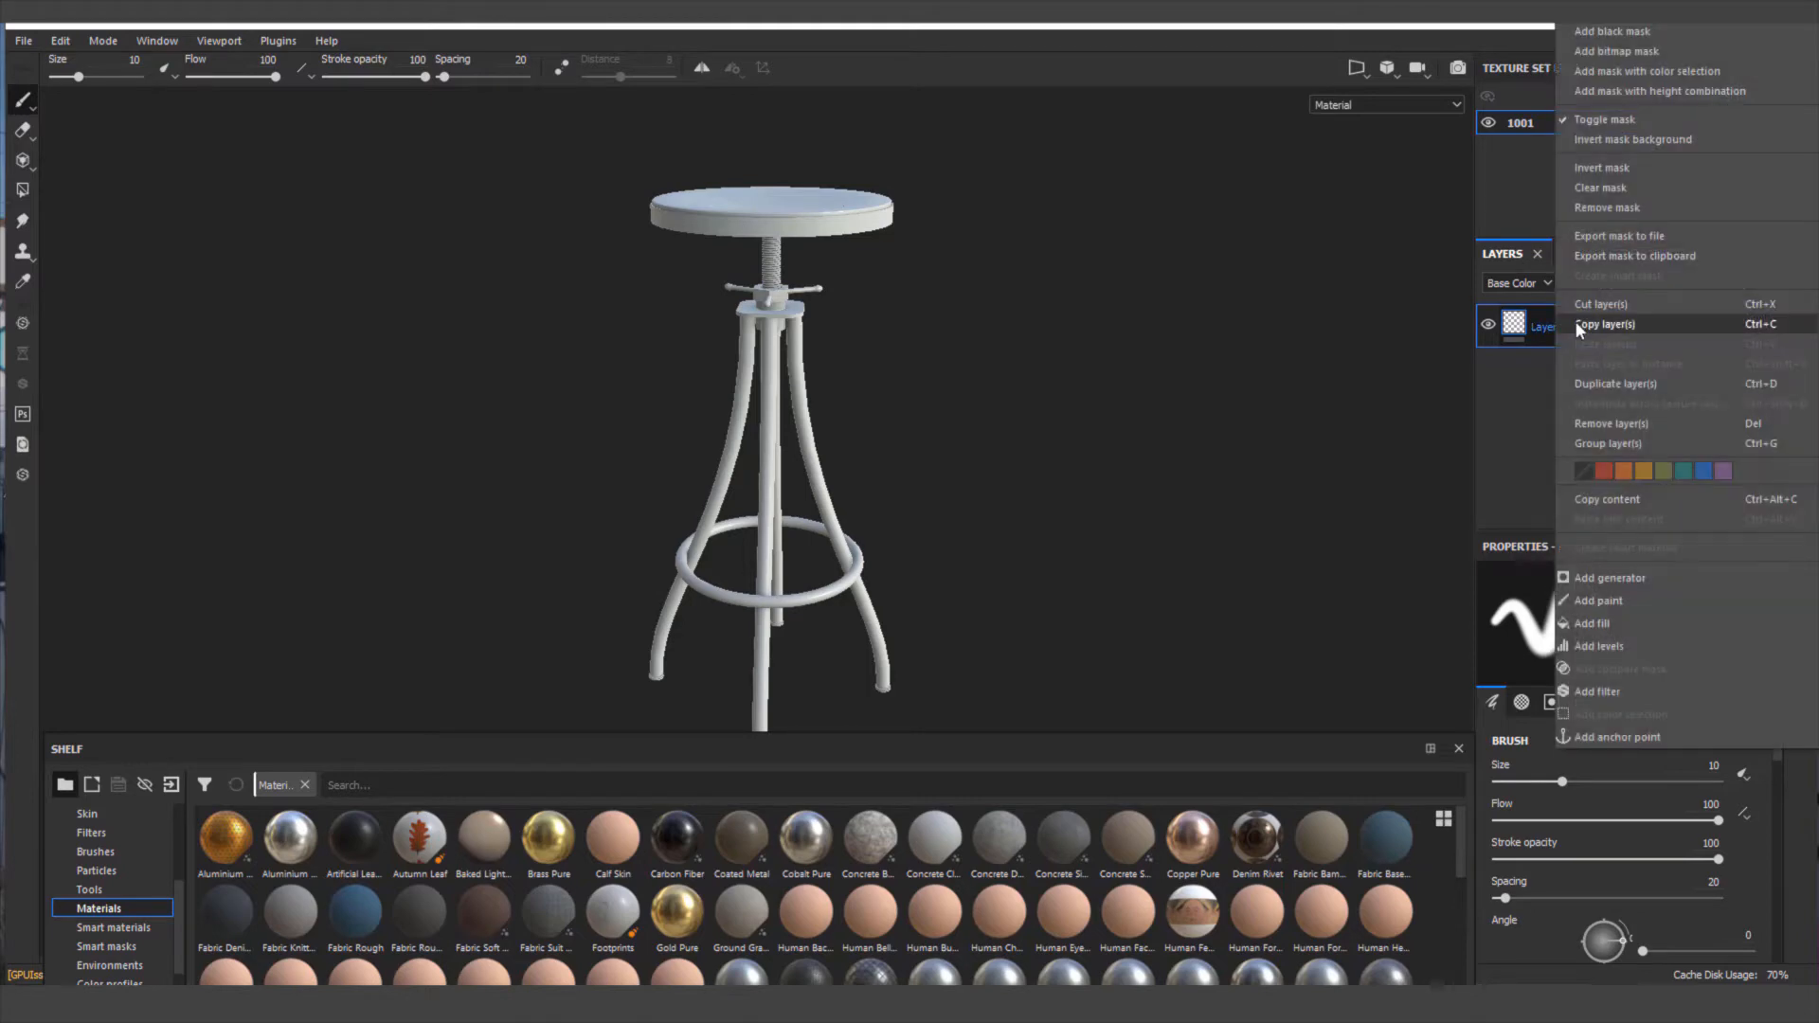
pyautogui.click(1615, 427)
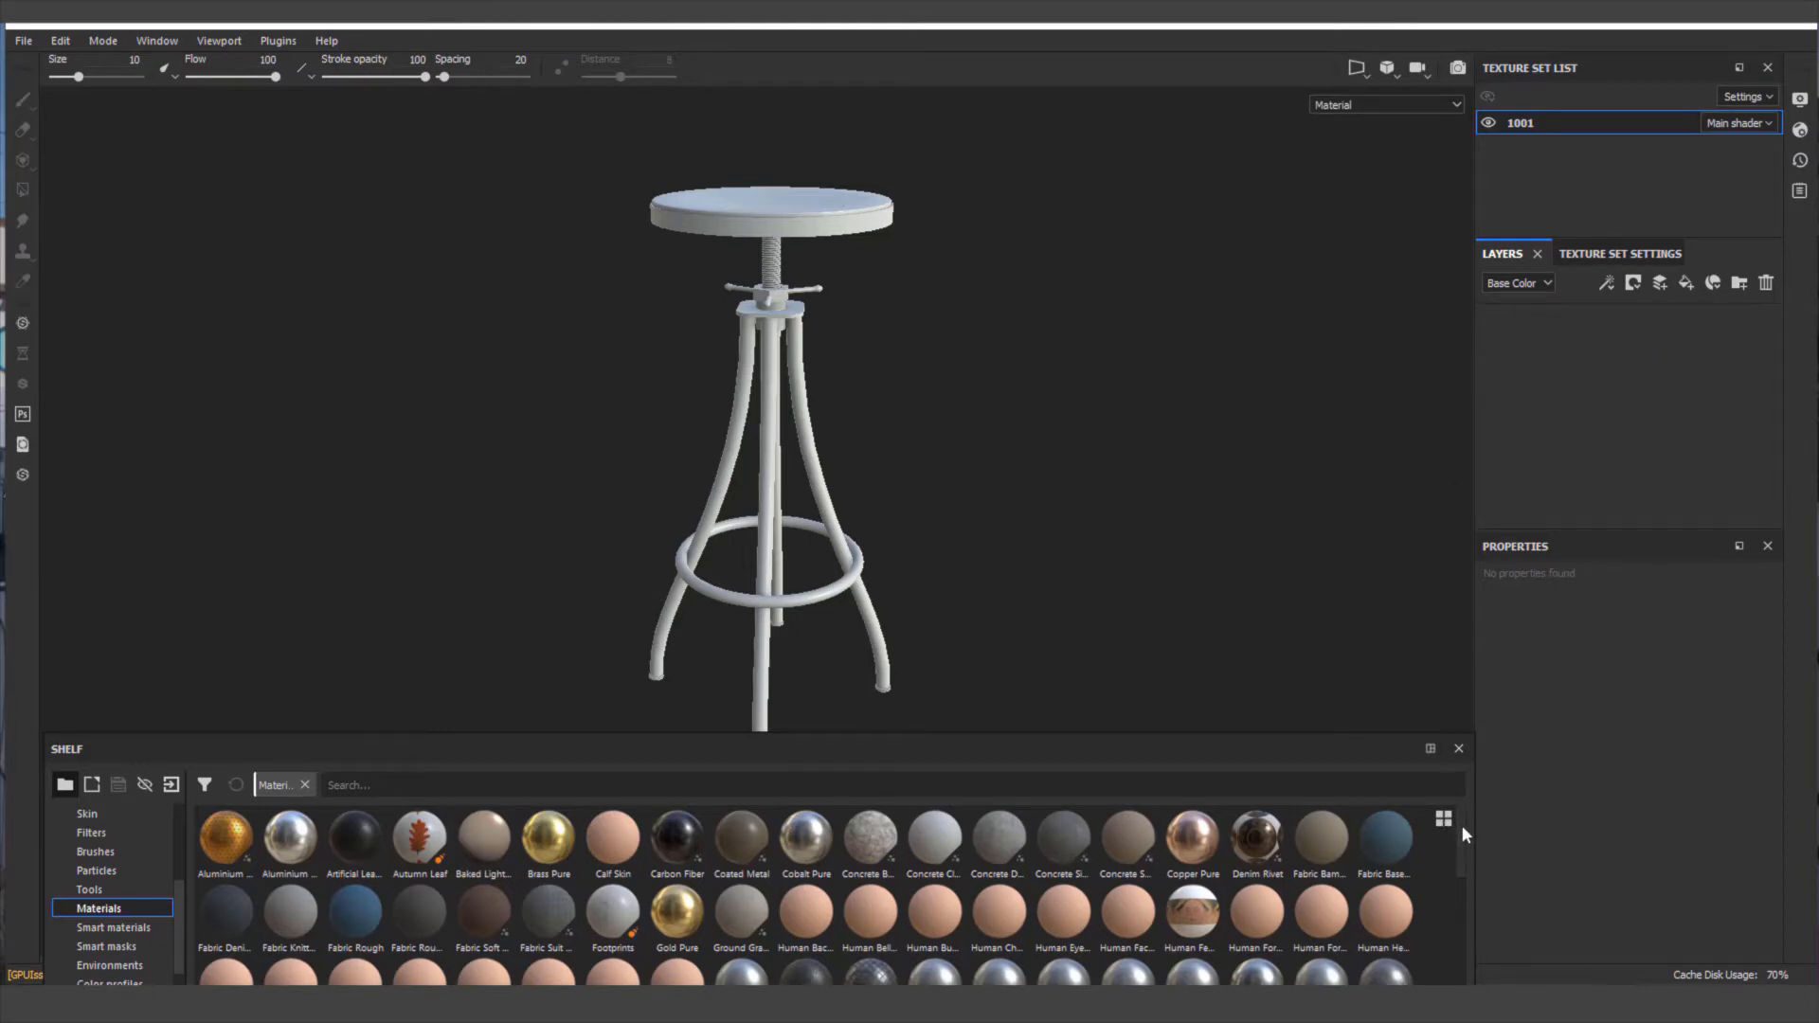
# Add the Steel Rust and Wear material to the layer stack as a fill layer
pyautogui.moveTo(1463, 827); pyautogui.dragTo(1464, 926)
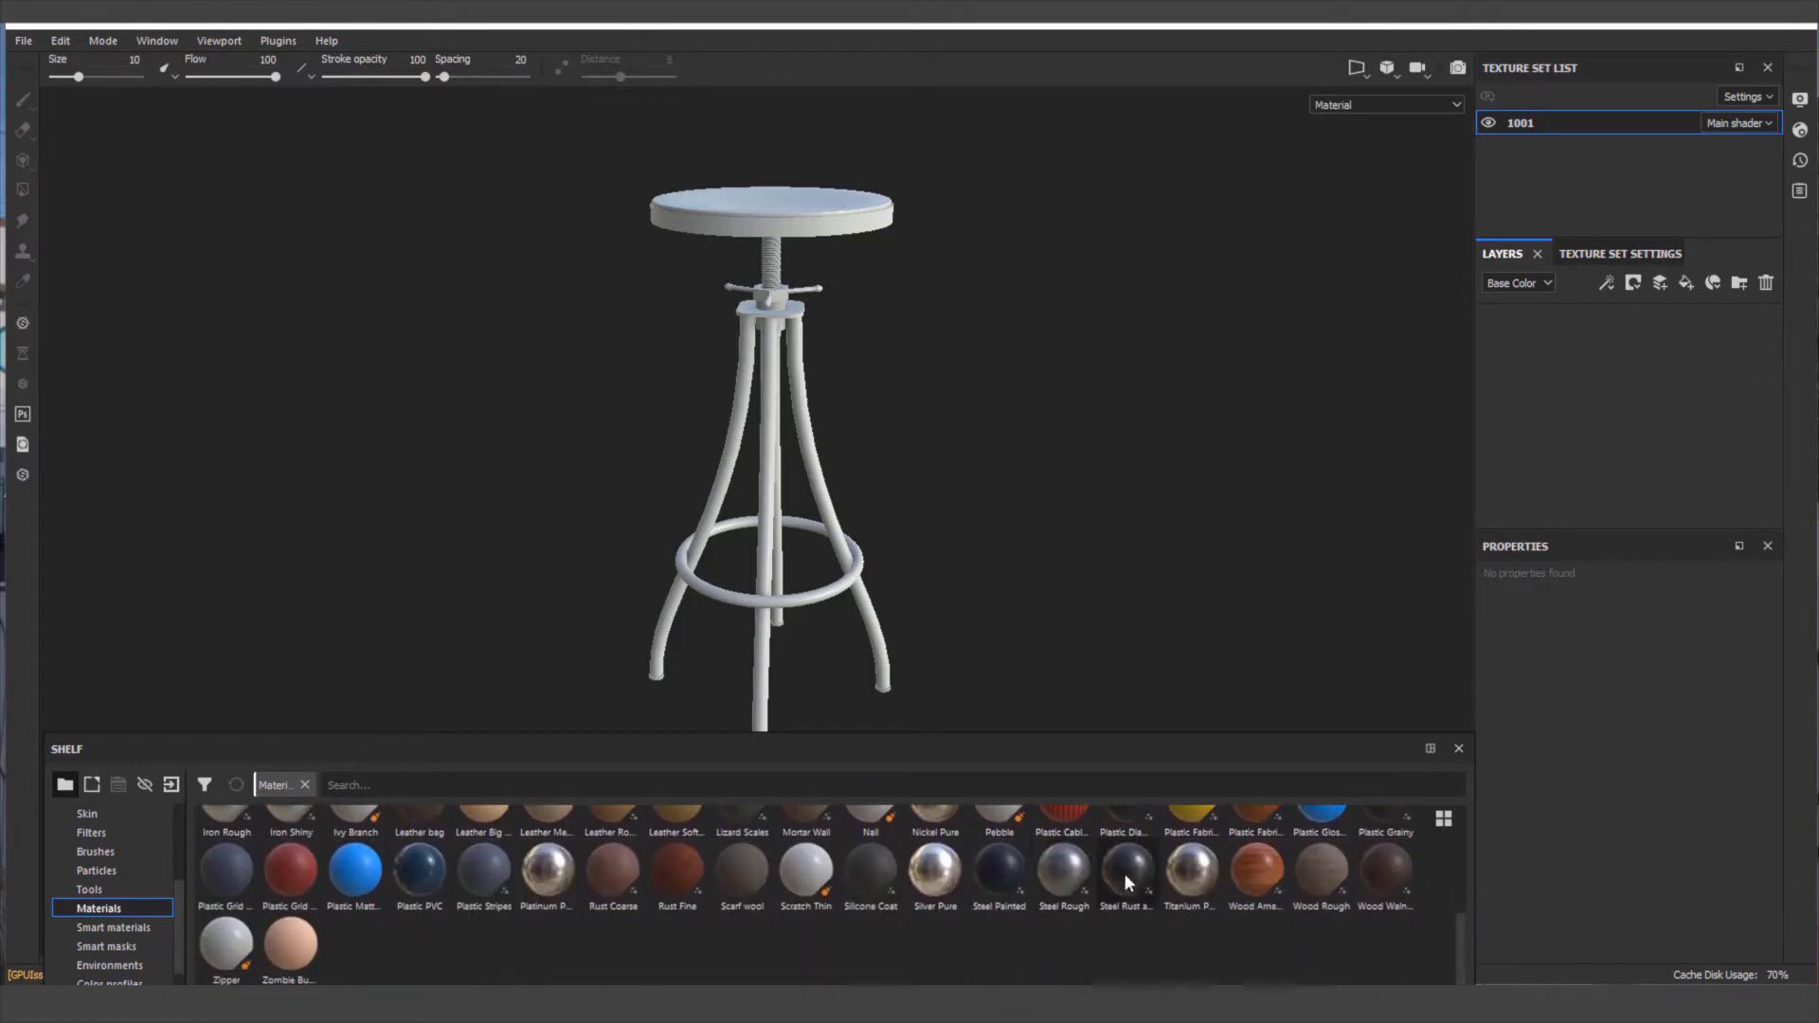
pyautogui.moveTo(1124, 877)
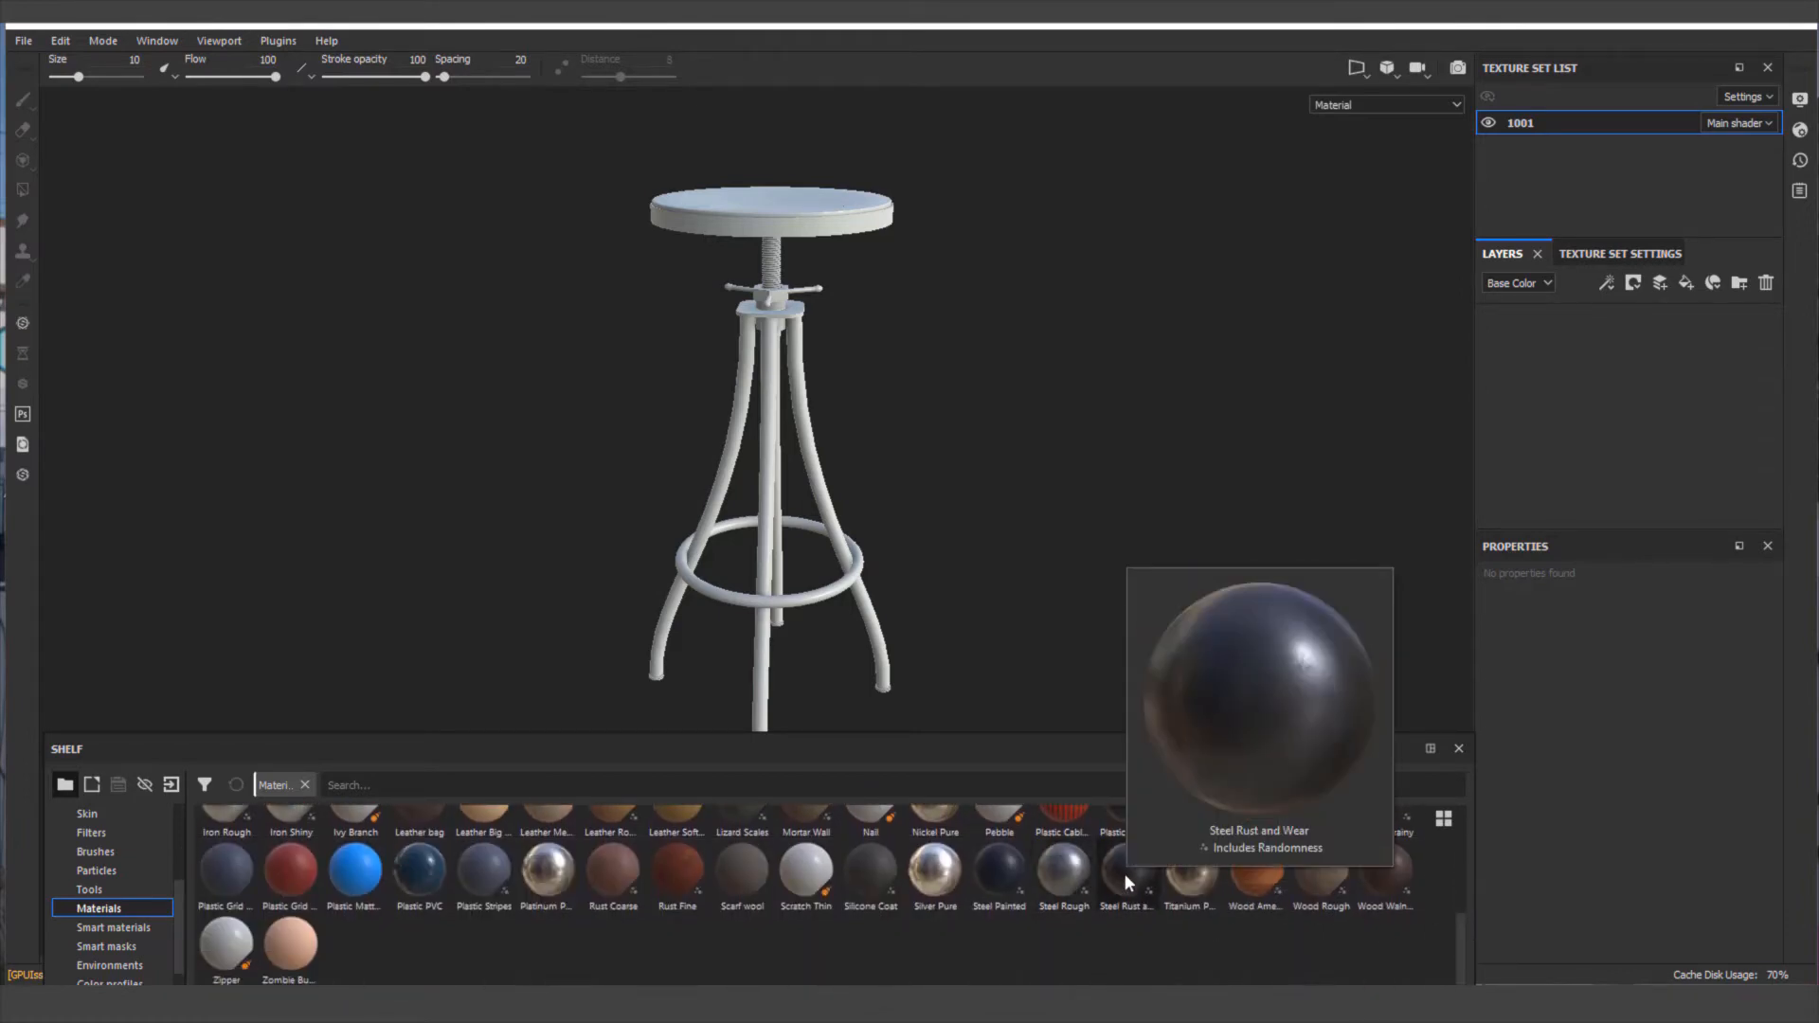
pyautogui.moveTo(1123, 868); pyautogui.dragTo(1514, 329)
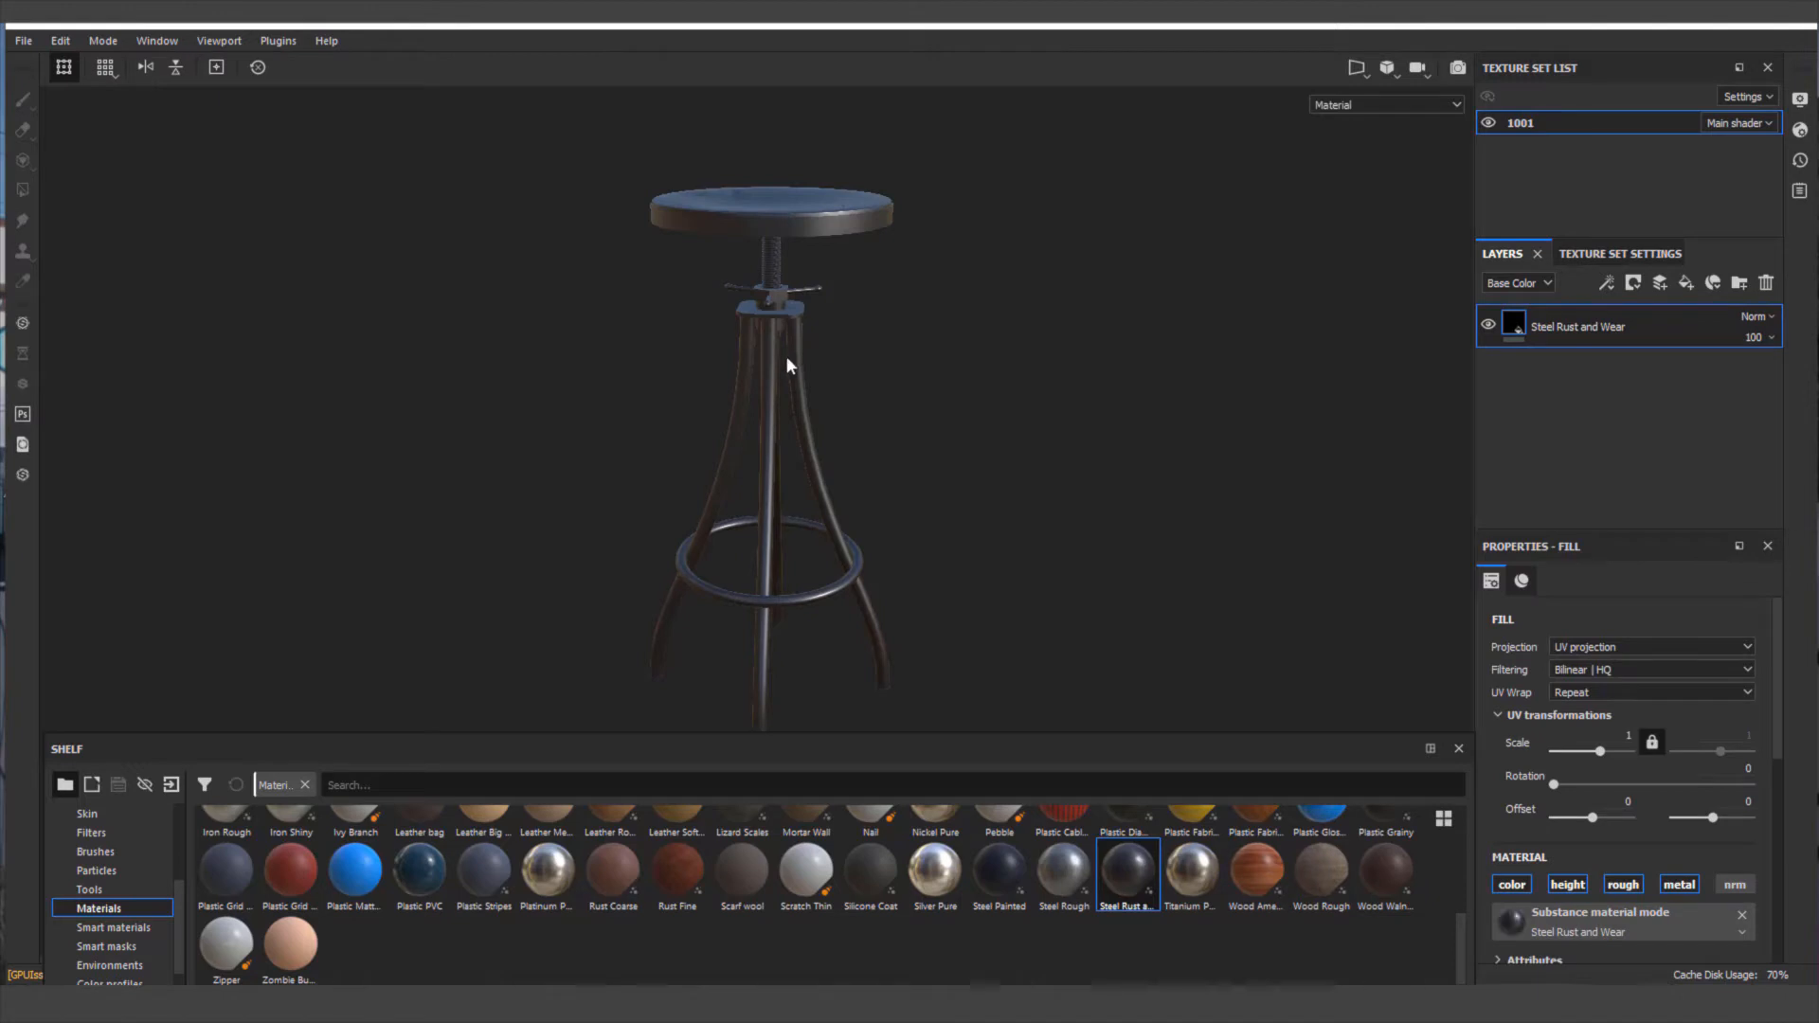
# Inspect the steel material up close on the stool's threaded rod, handles, mounting plate and legs
pyautogui.scroll(3, 815, 358)
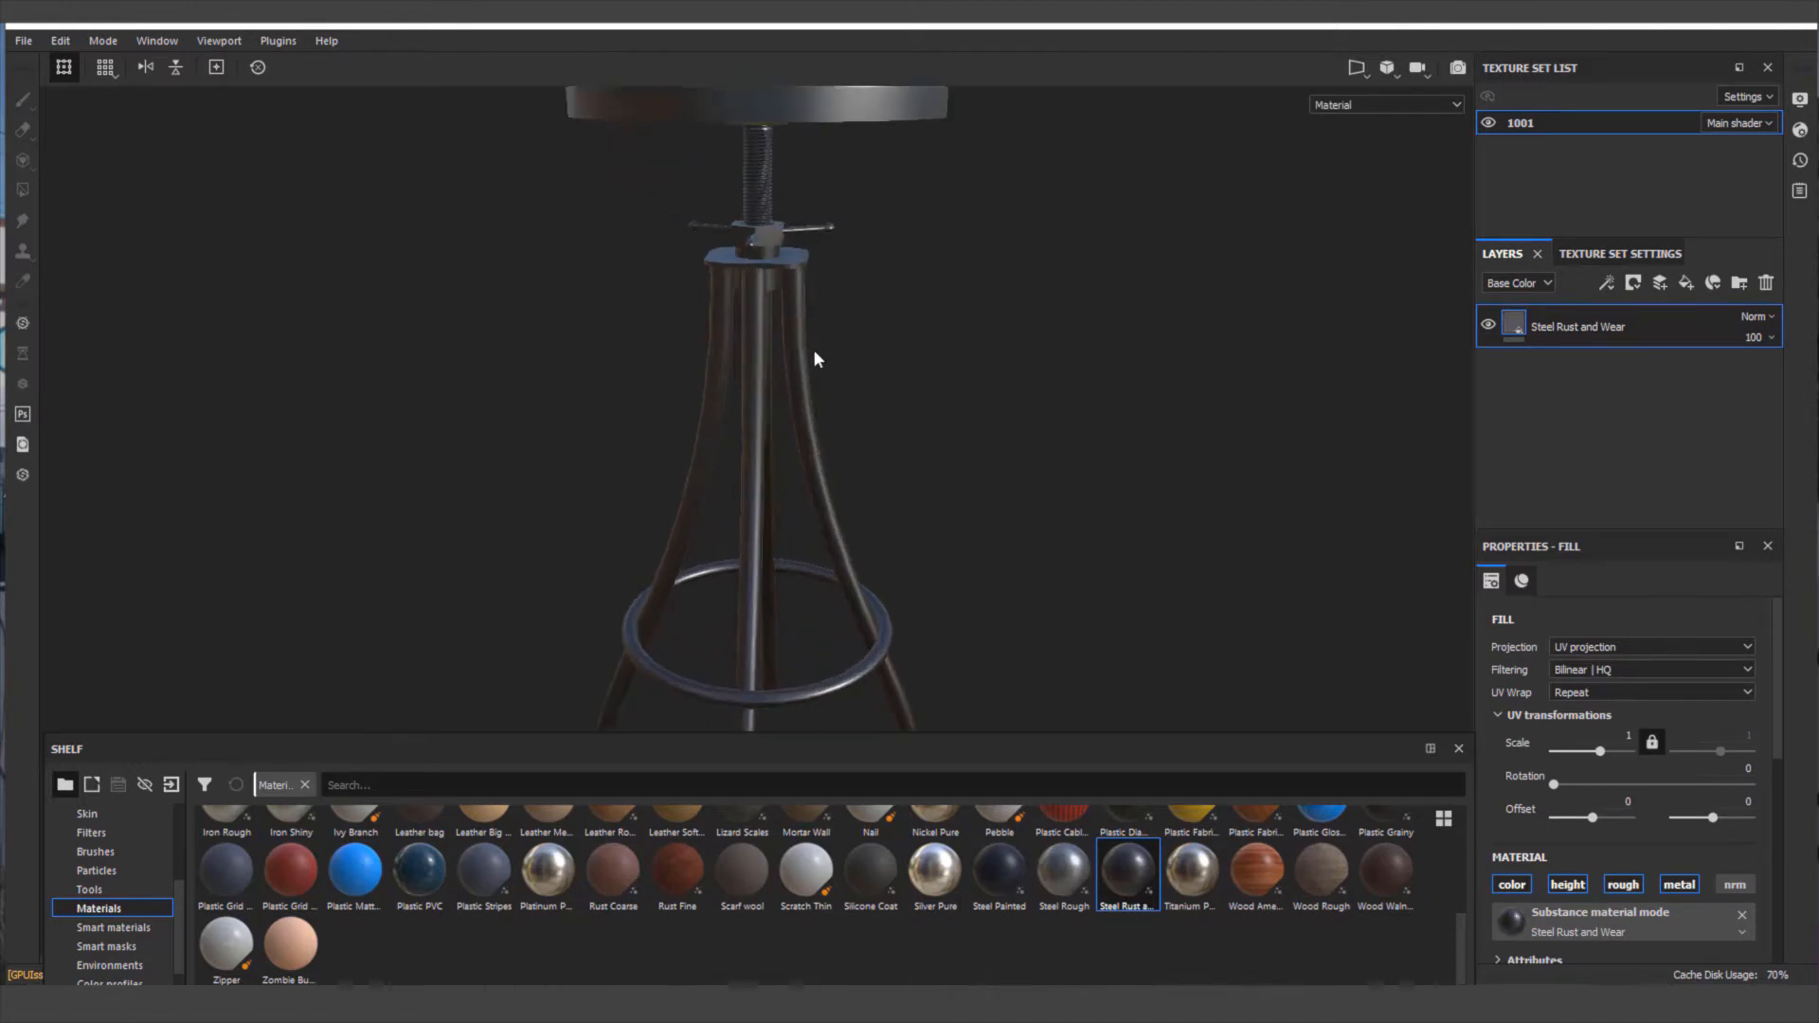
pyautogui.scroll(3, 815, 352)
pyautogui.keyDown('alt'); pyautogui.moveTo(793, 269); pyautogui.dragTo(805, 487, button='middle'); pyautogui.keyUp('alt')
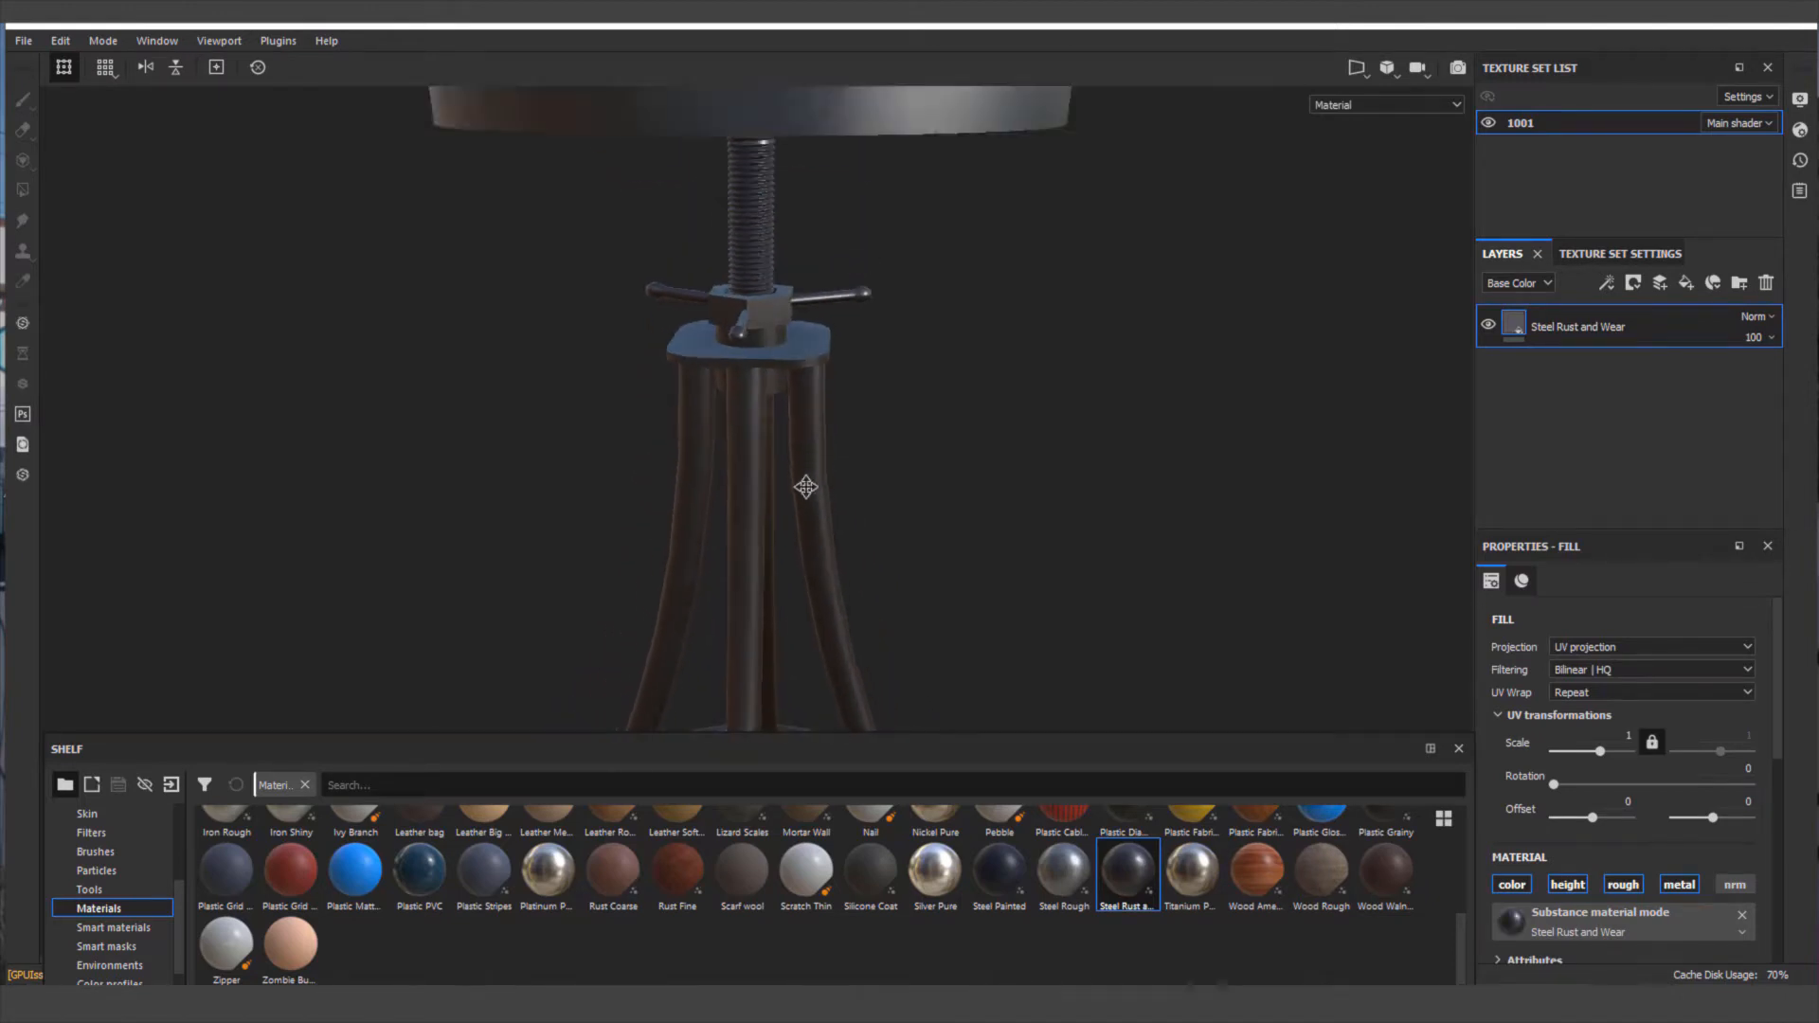
pyautogui.scroll(-1, 809, 487)
pyautogui.scroll(1, 811, 487)
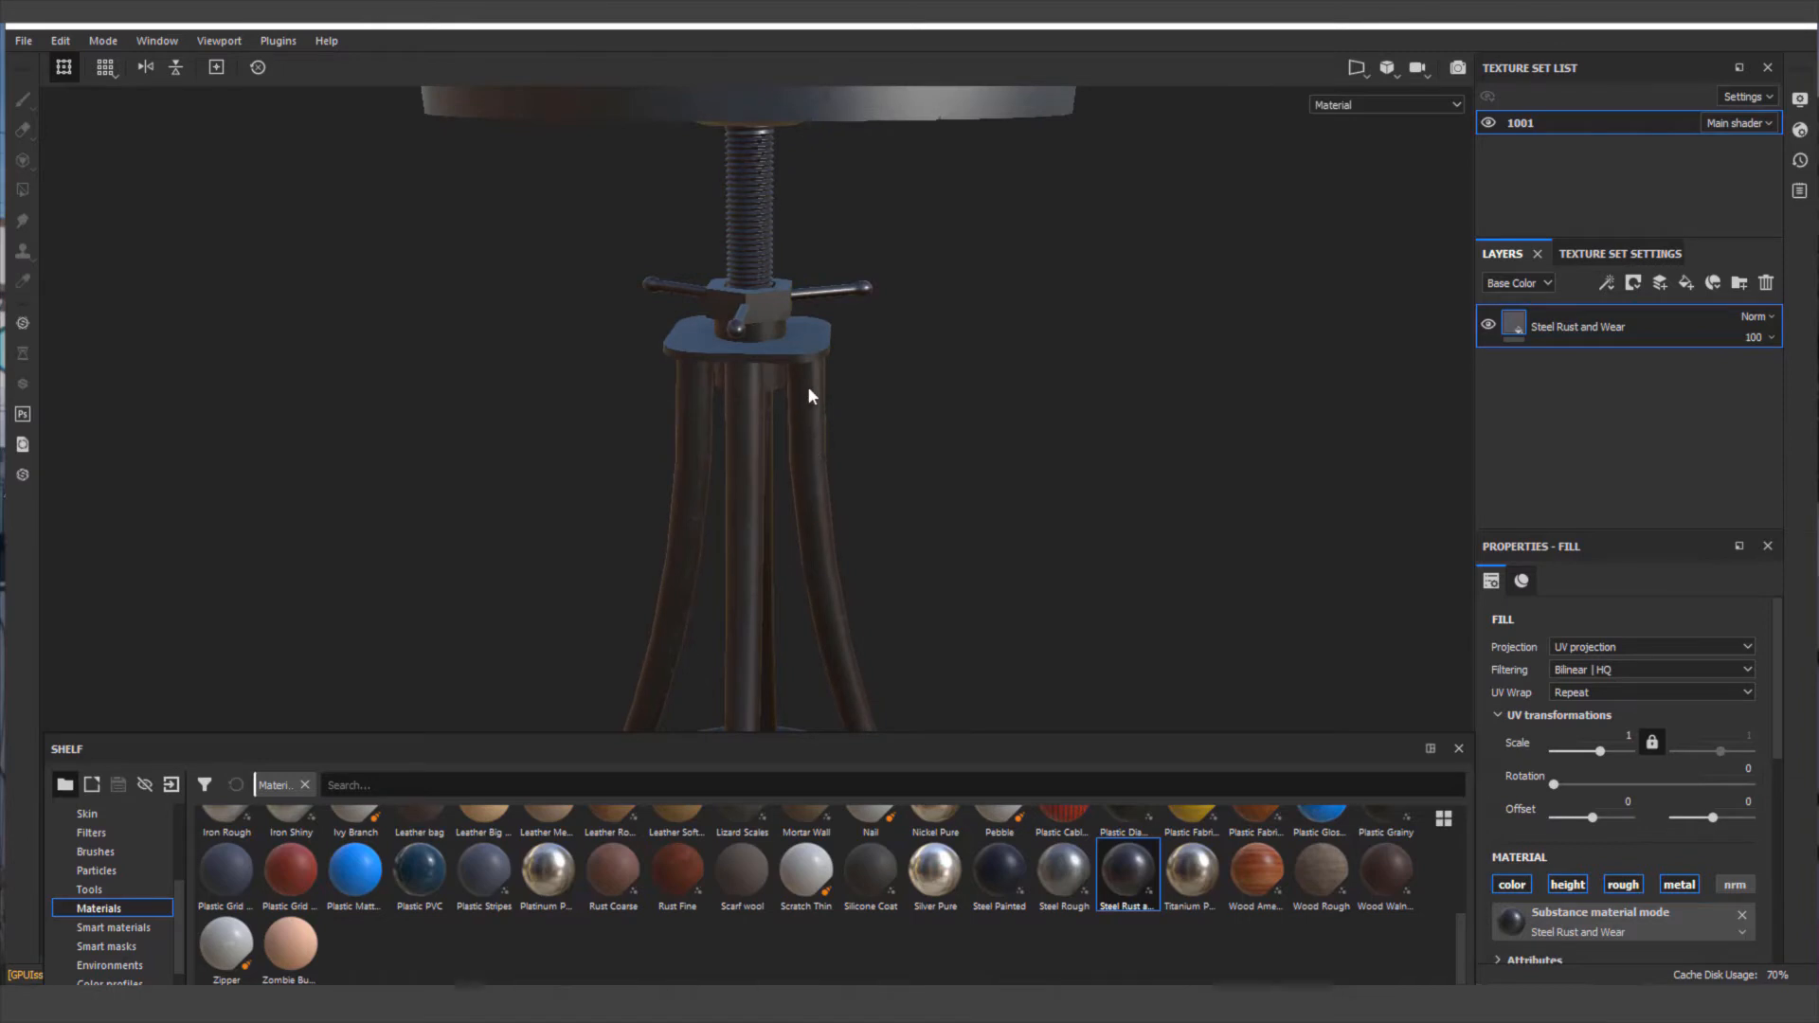
pyautogui.moveTo(807, 384)
pyautogui.keyDown('alt'); pyautogui.mouseDown()
pyautogui.moveTo(820, 478)
pyautogui.moveTo(816, 409)
pyautogui.mouseUp(); pyautogui.keyUp('alt')
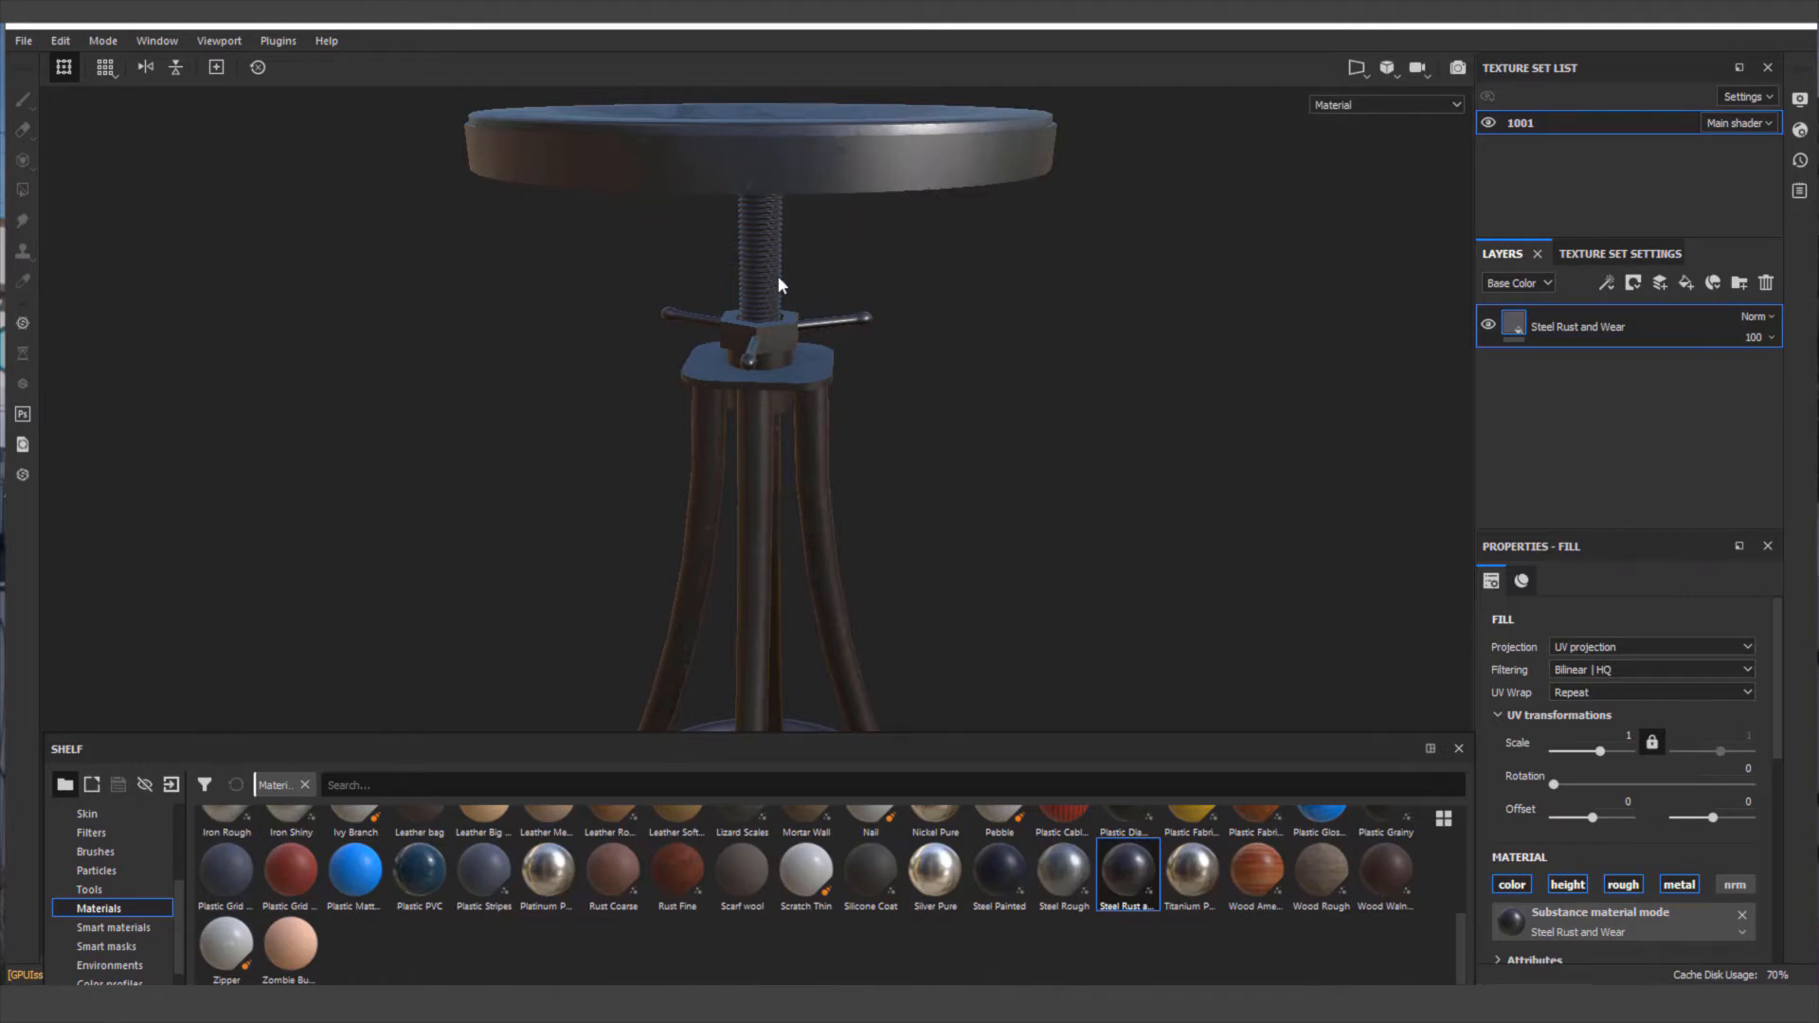
pyautogui.scroll(6, 792, 357)
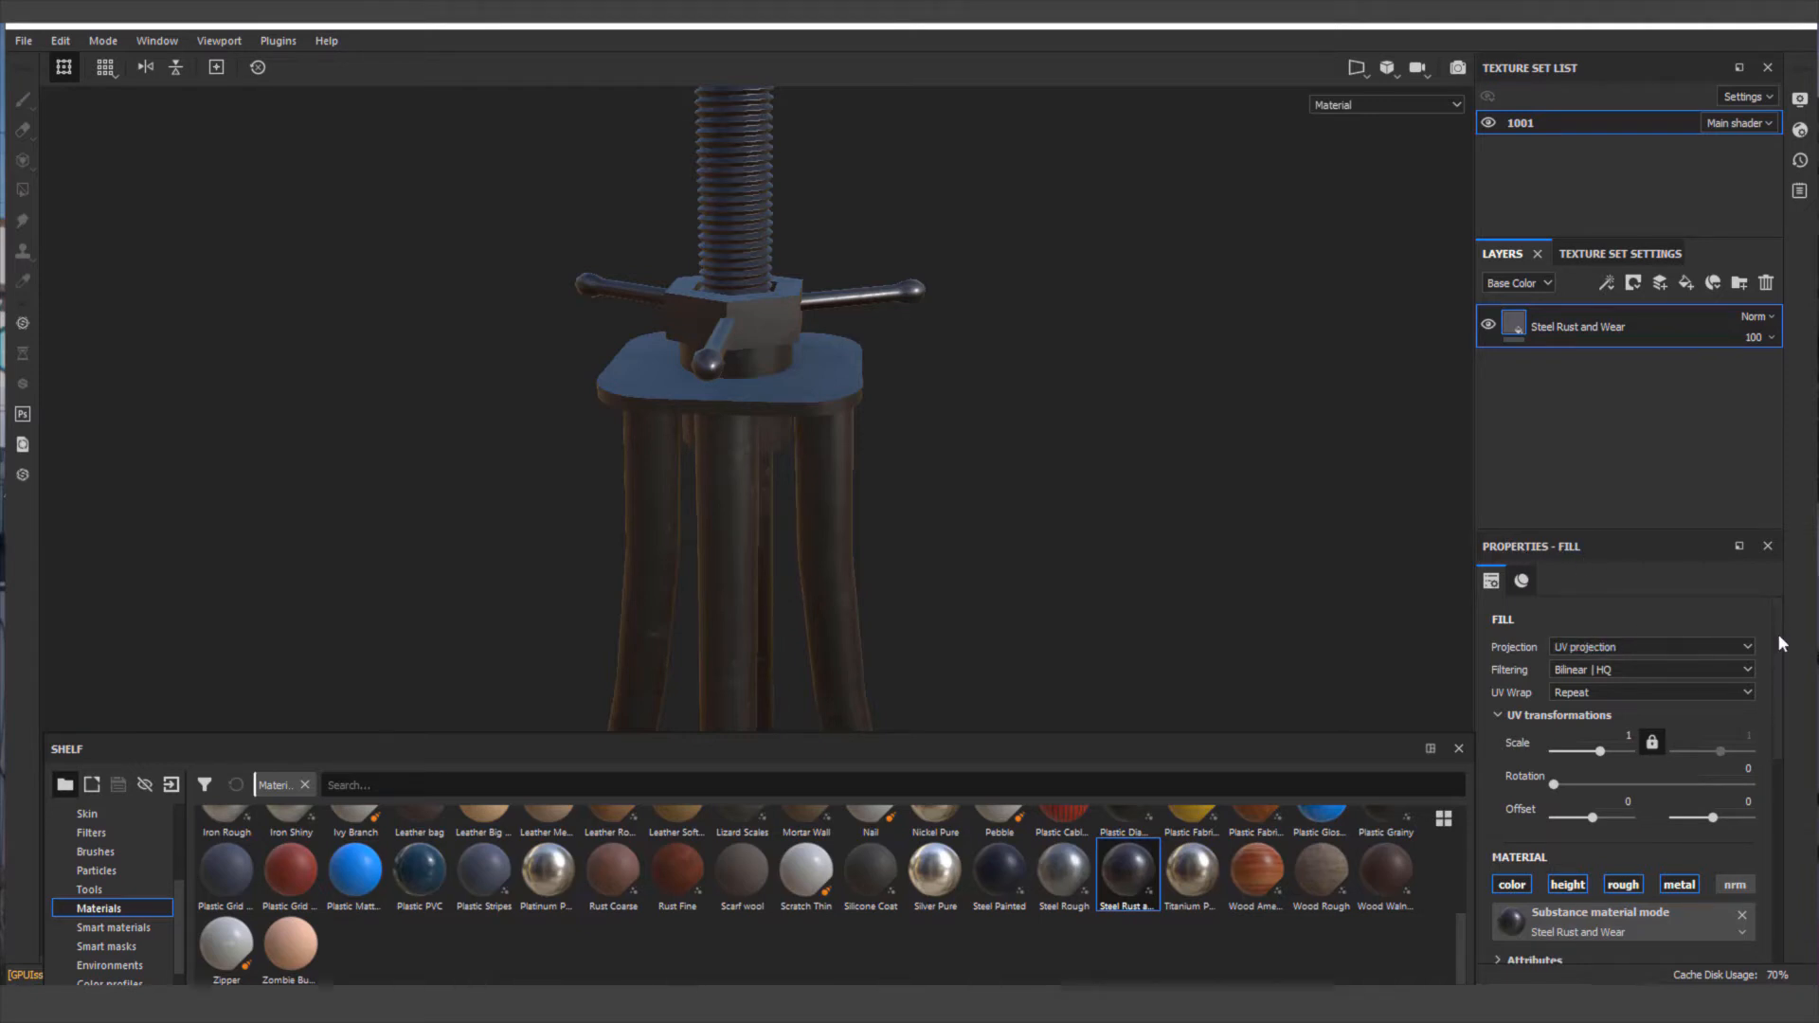
# Check the Metal Color of the Steel Rust and Wear layer and set its Metal roughness to 0.2157
pyautogui.scroll(-1, 1777, 633)
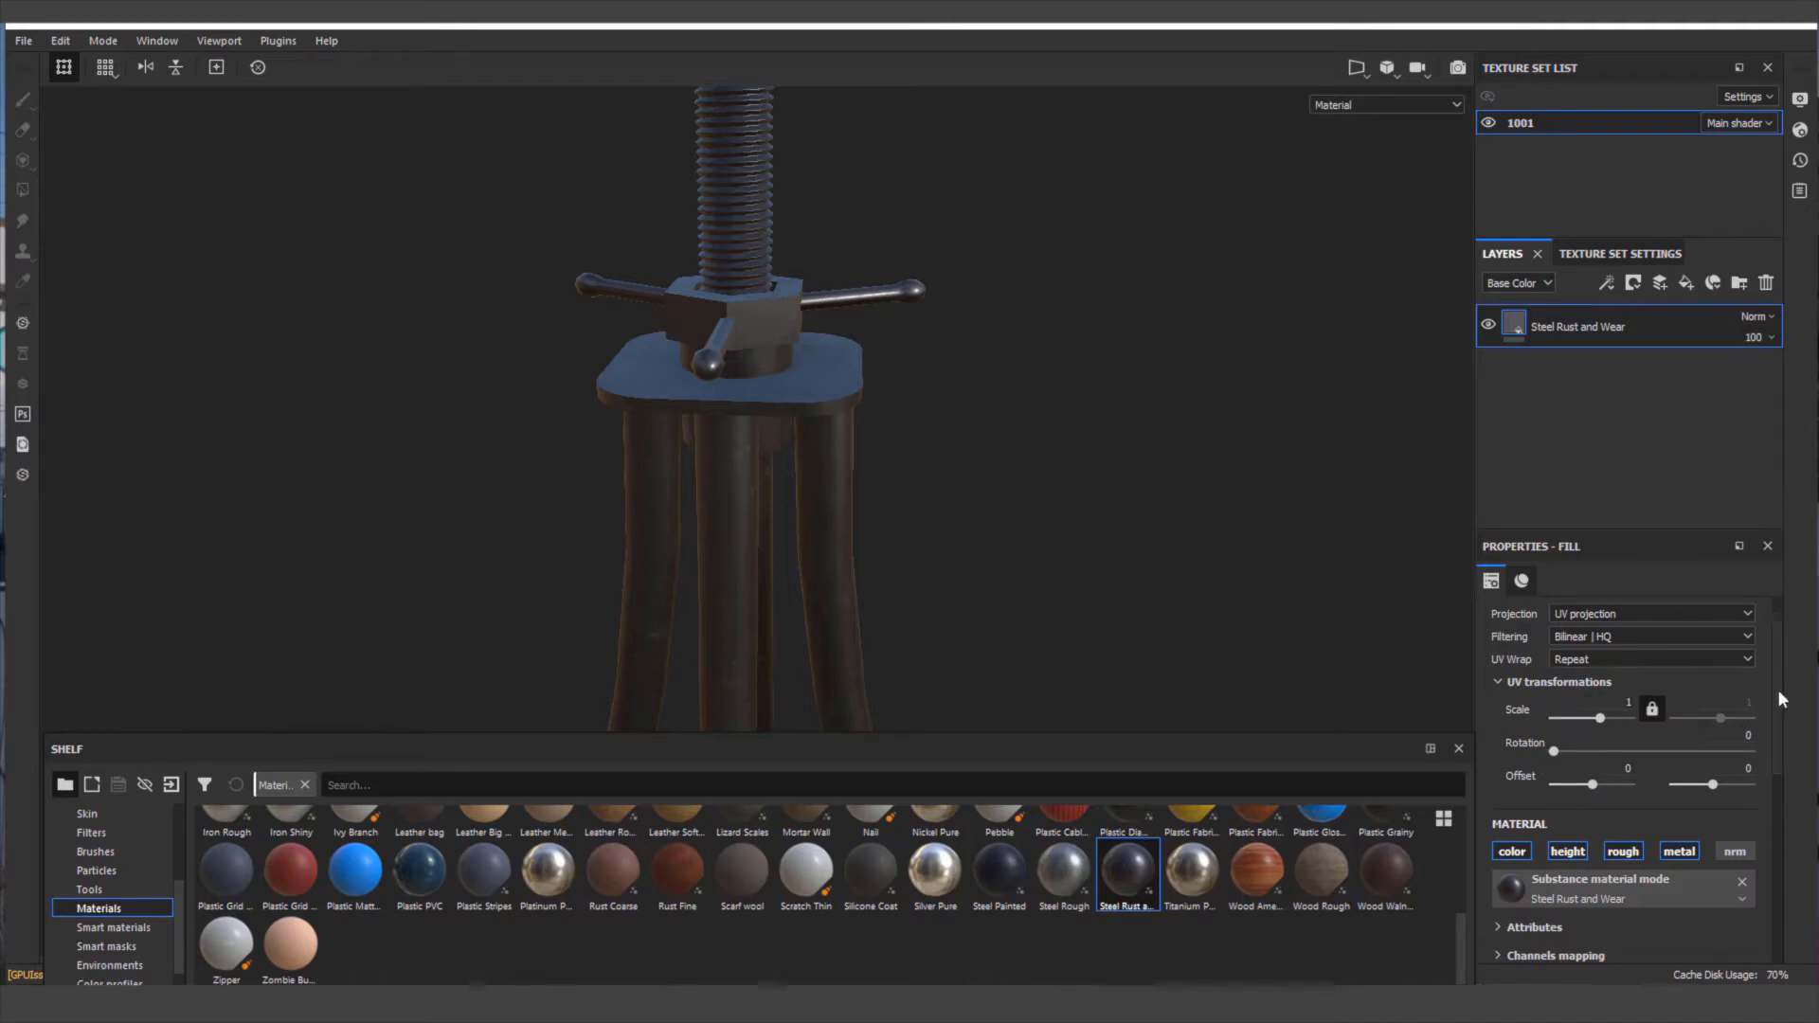
pyautogui.moveTo(1777, 689); pyautogui.dragTo(1775, 752)
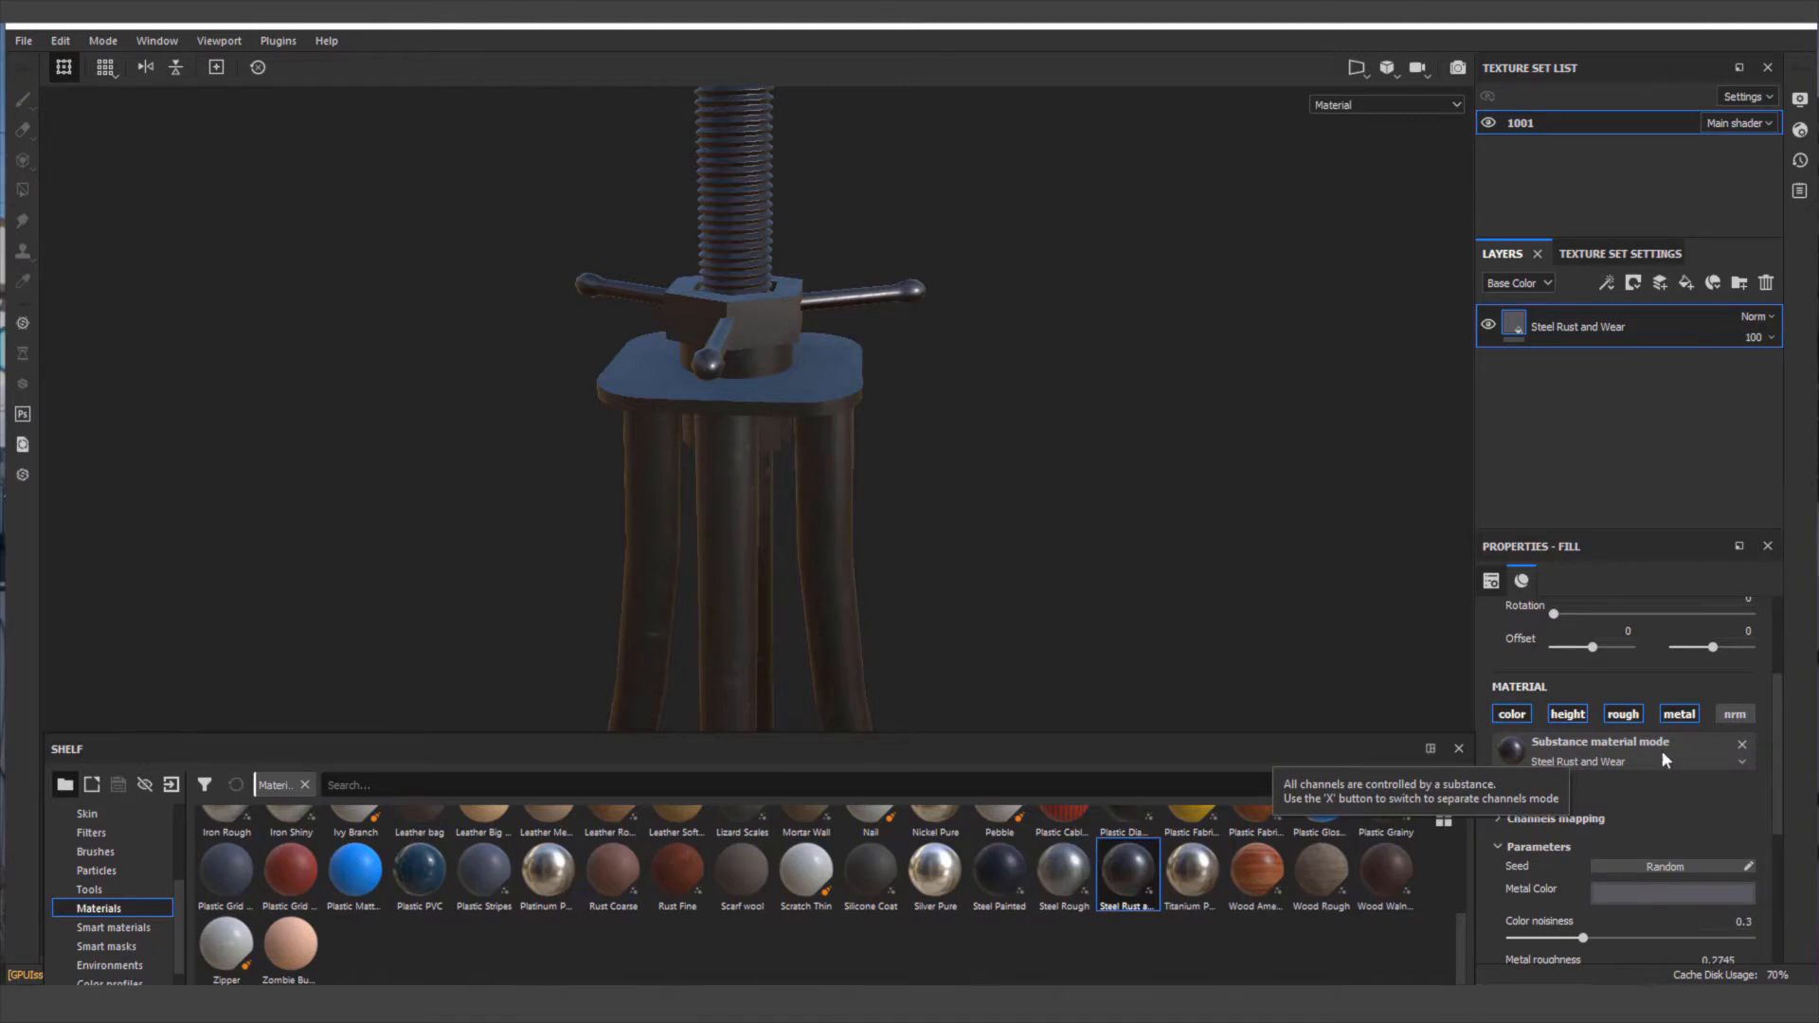
pyautogui.scroll(-3, 1776, 752)
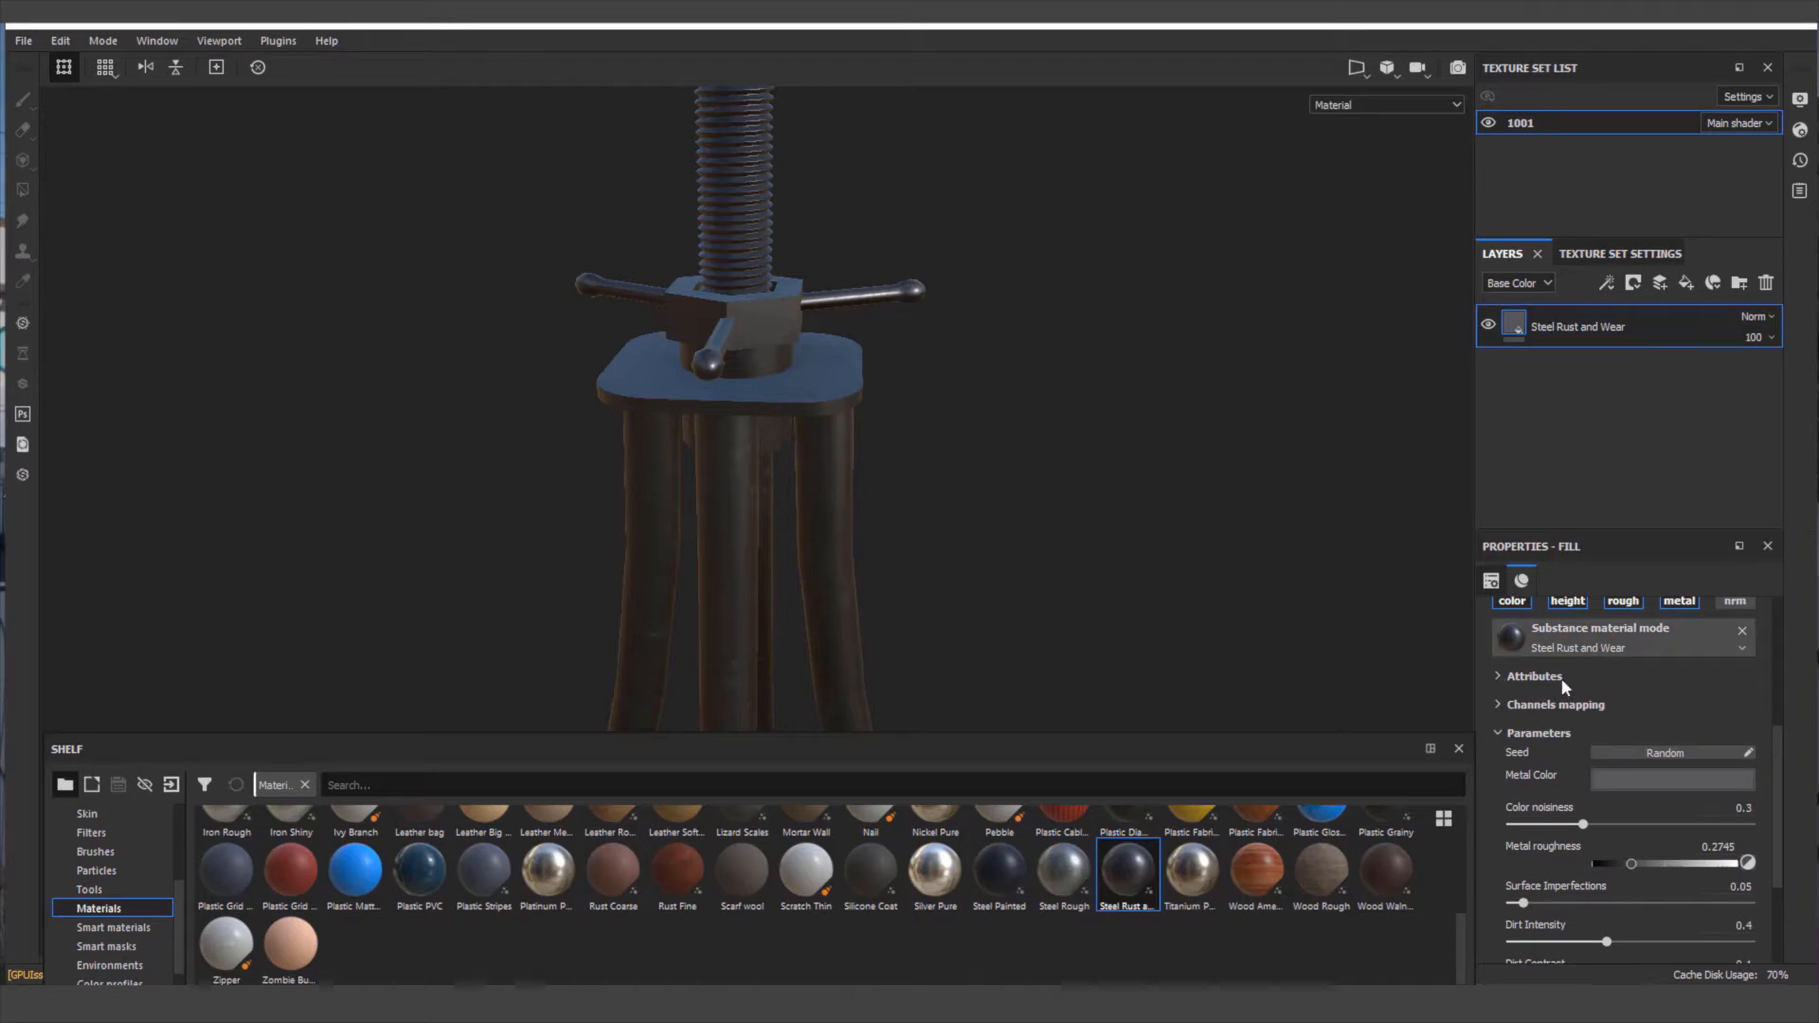
pyautogui.moveTo(1773, 731); pyautogui.dragTo(1775, 754)
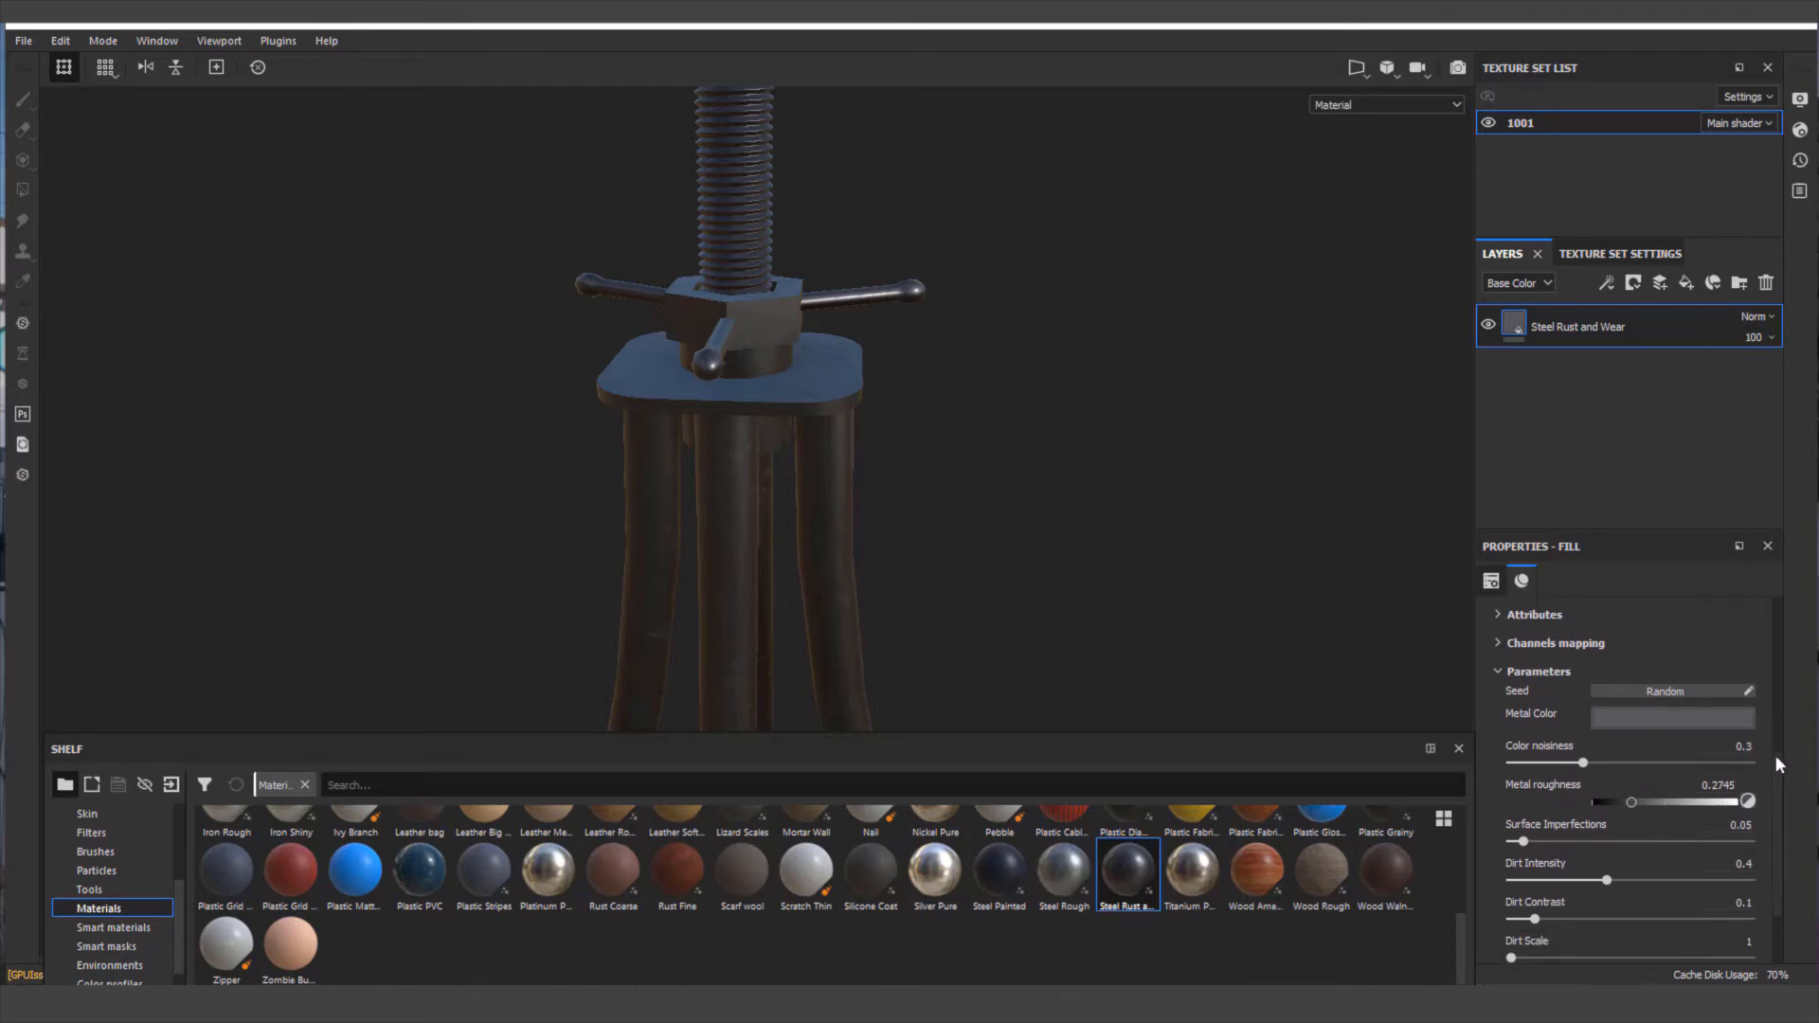
pyautogui.click(1634, 716)
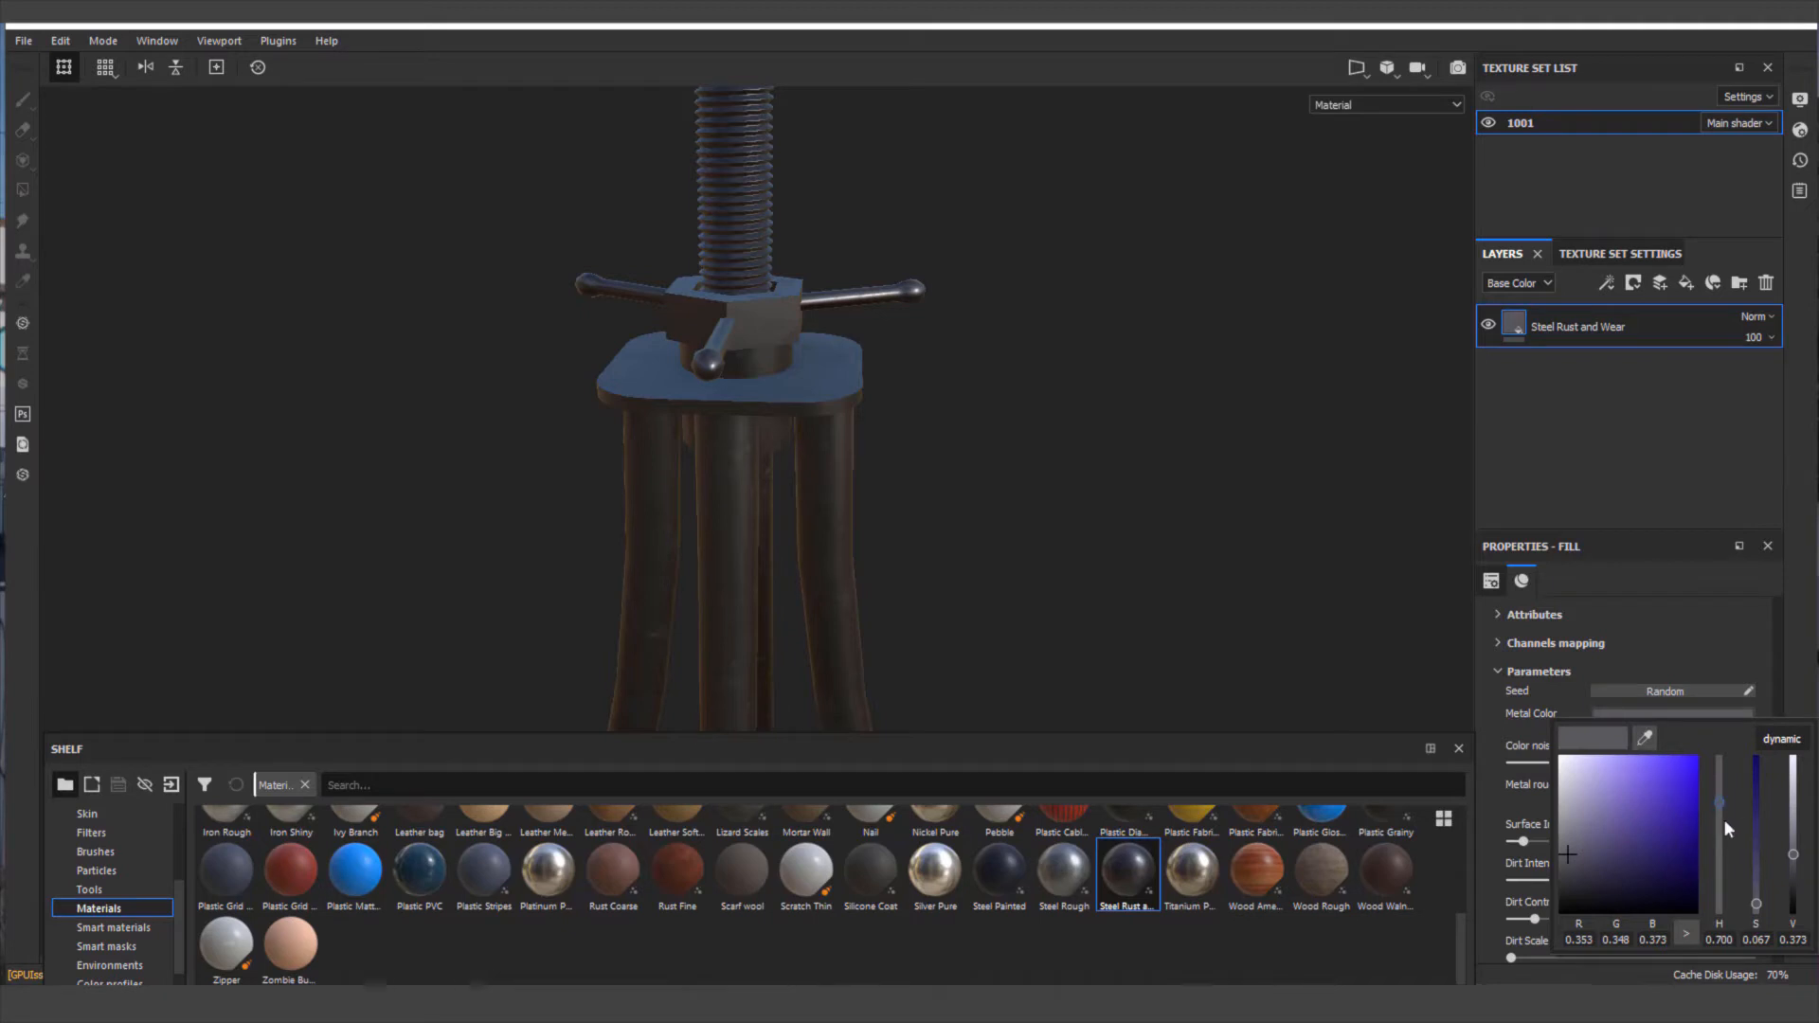
pyautogui.click(1802, 661)
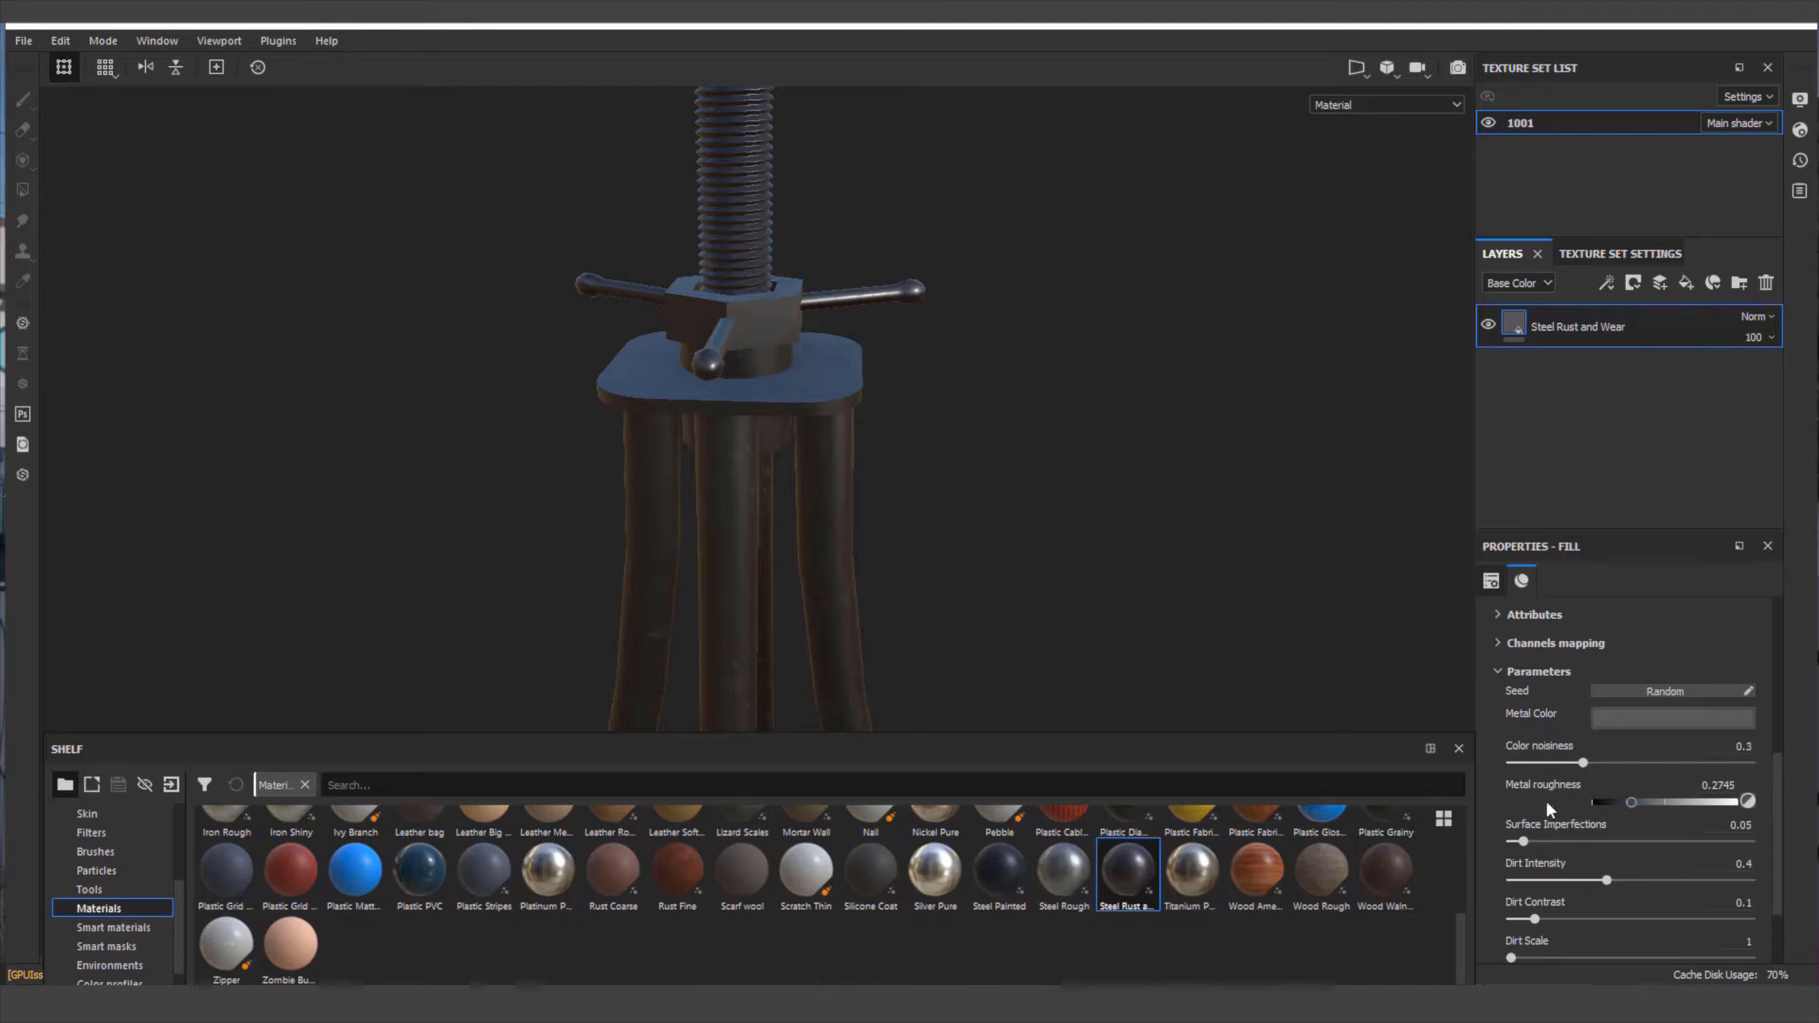
pyautogui.moveTo(1658, 803)
pyautogui.mouseDown()
pyautogui.moveTo(1695, 809)
pyautogui.moveTo(1622, 806)
pyautogui.mouseUp()
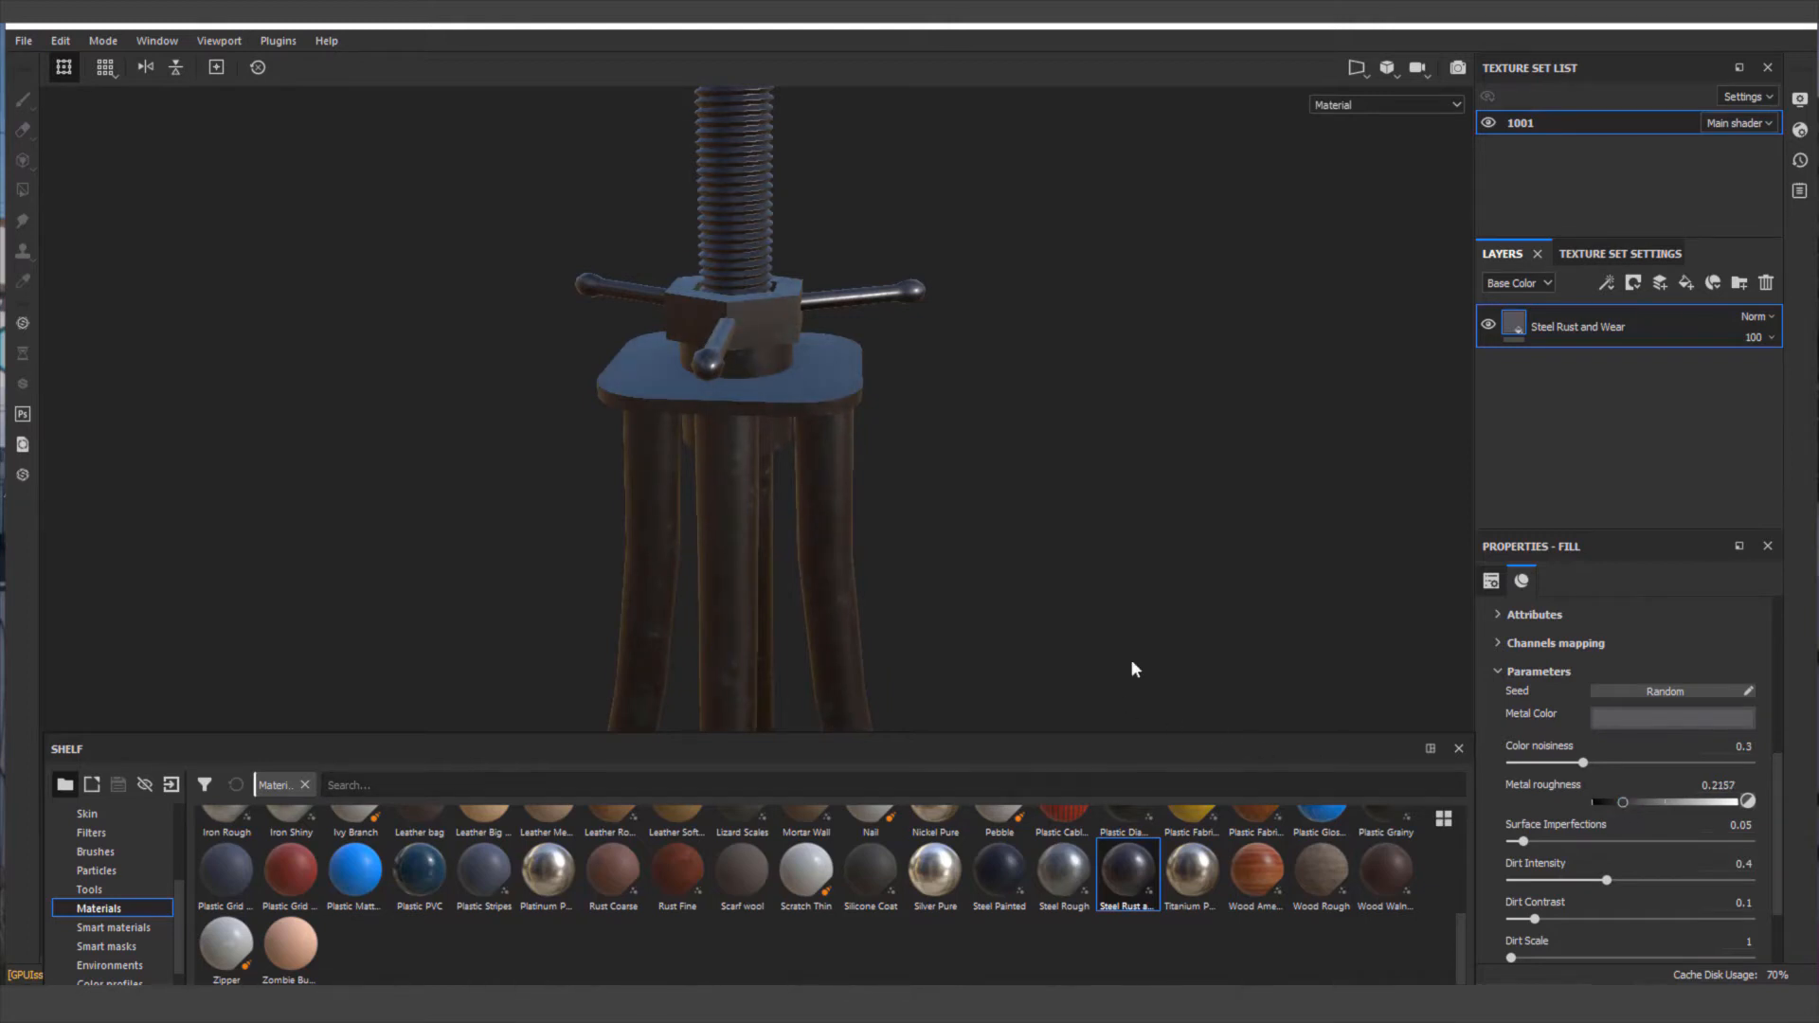
# Set the steel layer's Surface Imperfections to 0.12 and its Dirt Intensity to 0.16
pyautogui.scroll(3, 862, 519)
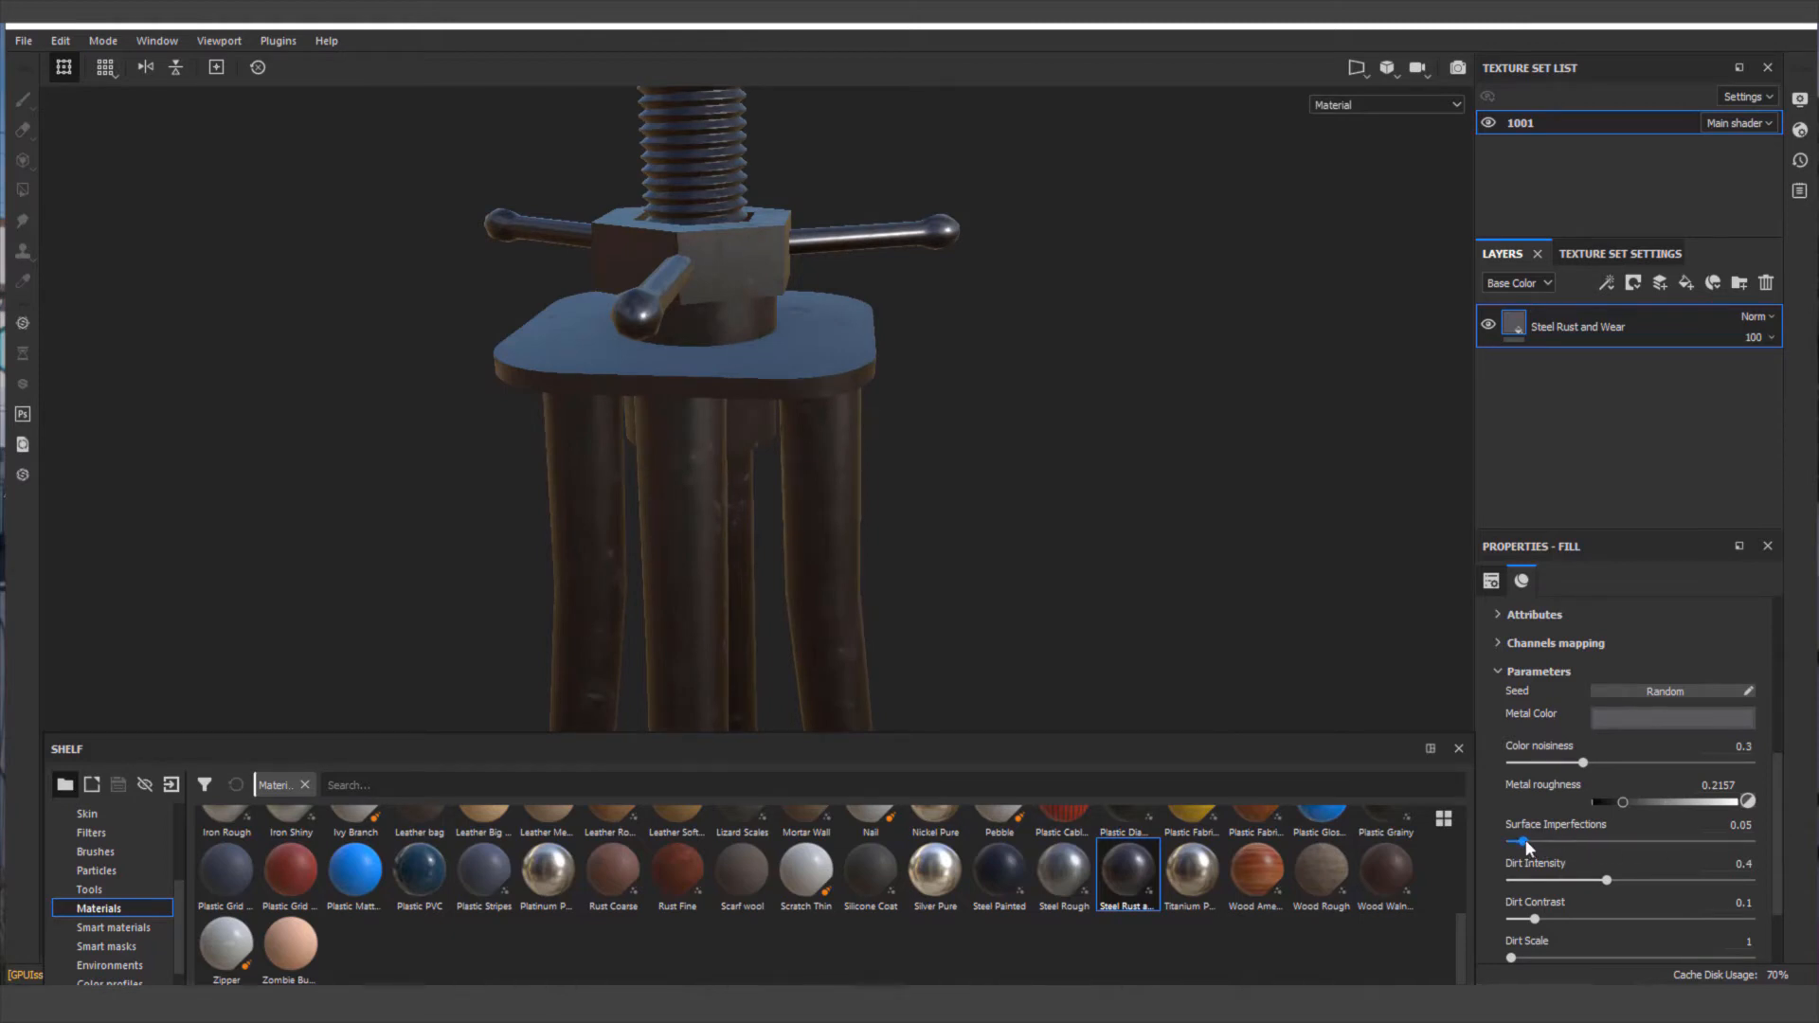
pyautogui.moveTo(1525, 843); pyautogui.dragTo(1710, 844)
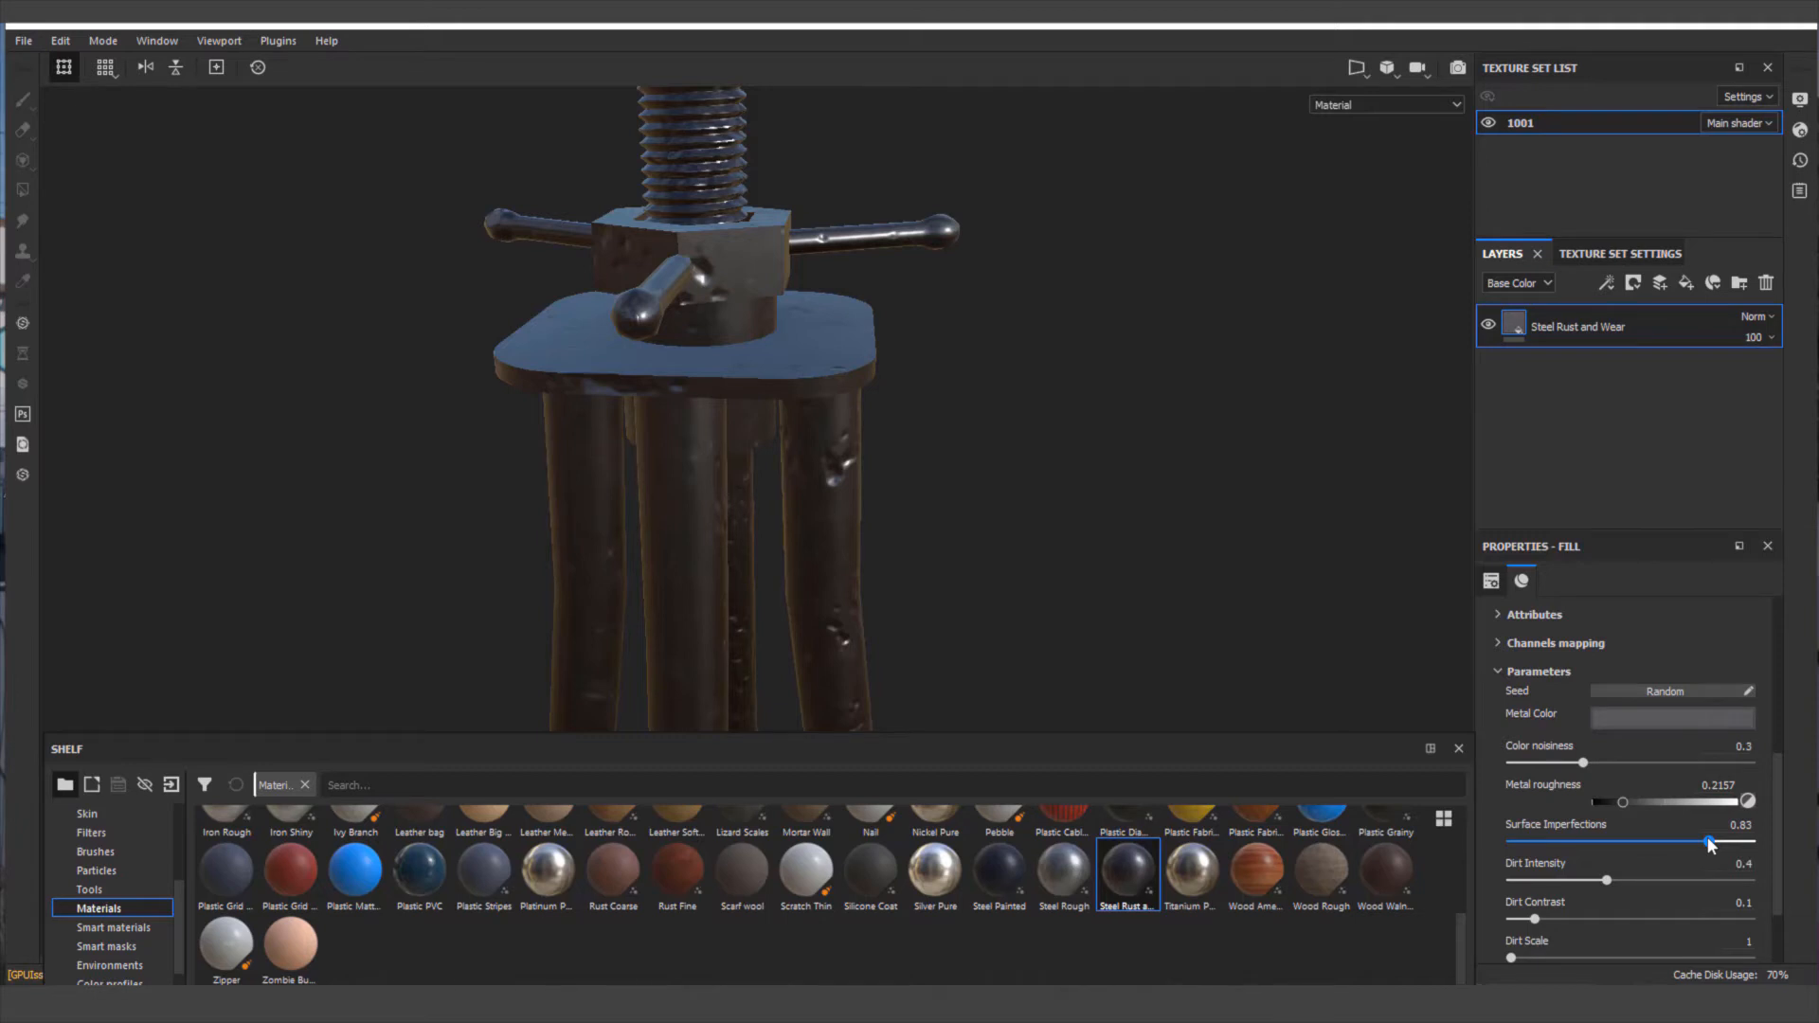
pyautogui.moveTo(1710, 843); pyautogui.dragTo(1538, 855)
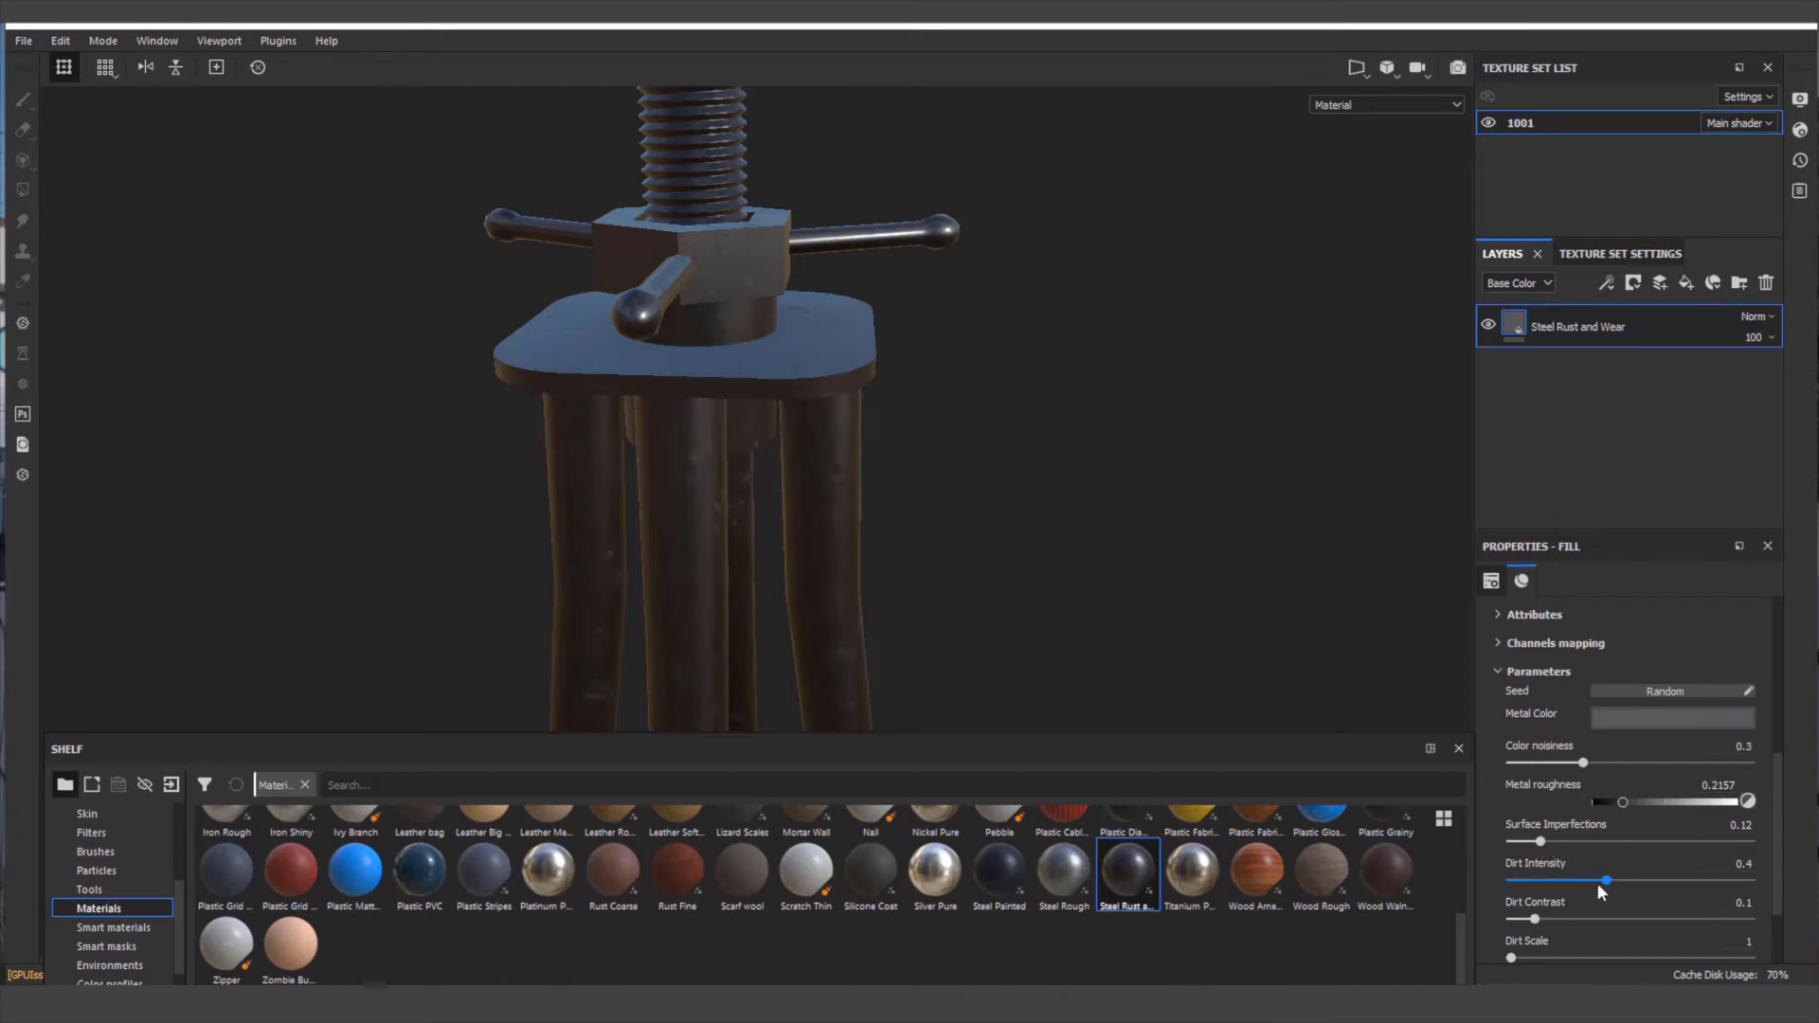
pyautogui.scroll(-2, 1779, 860)
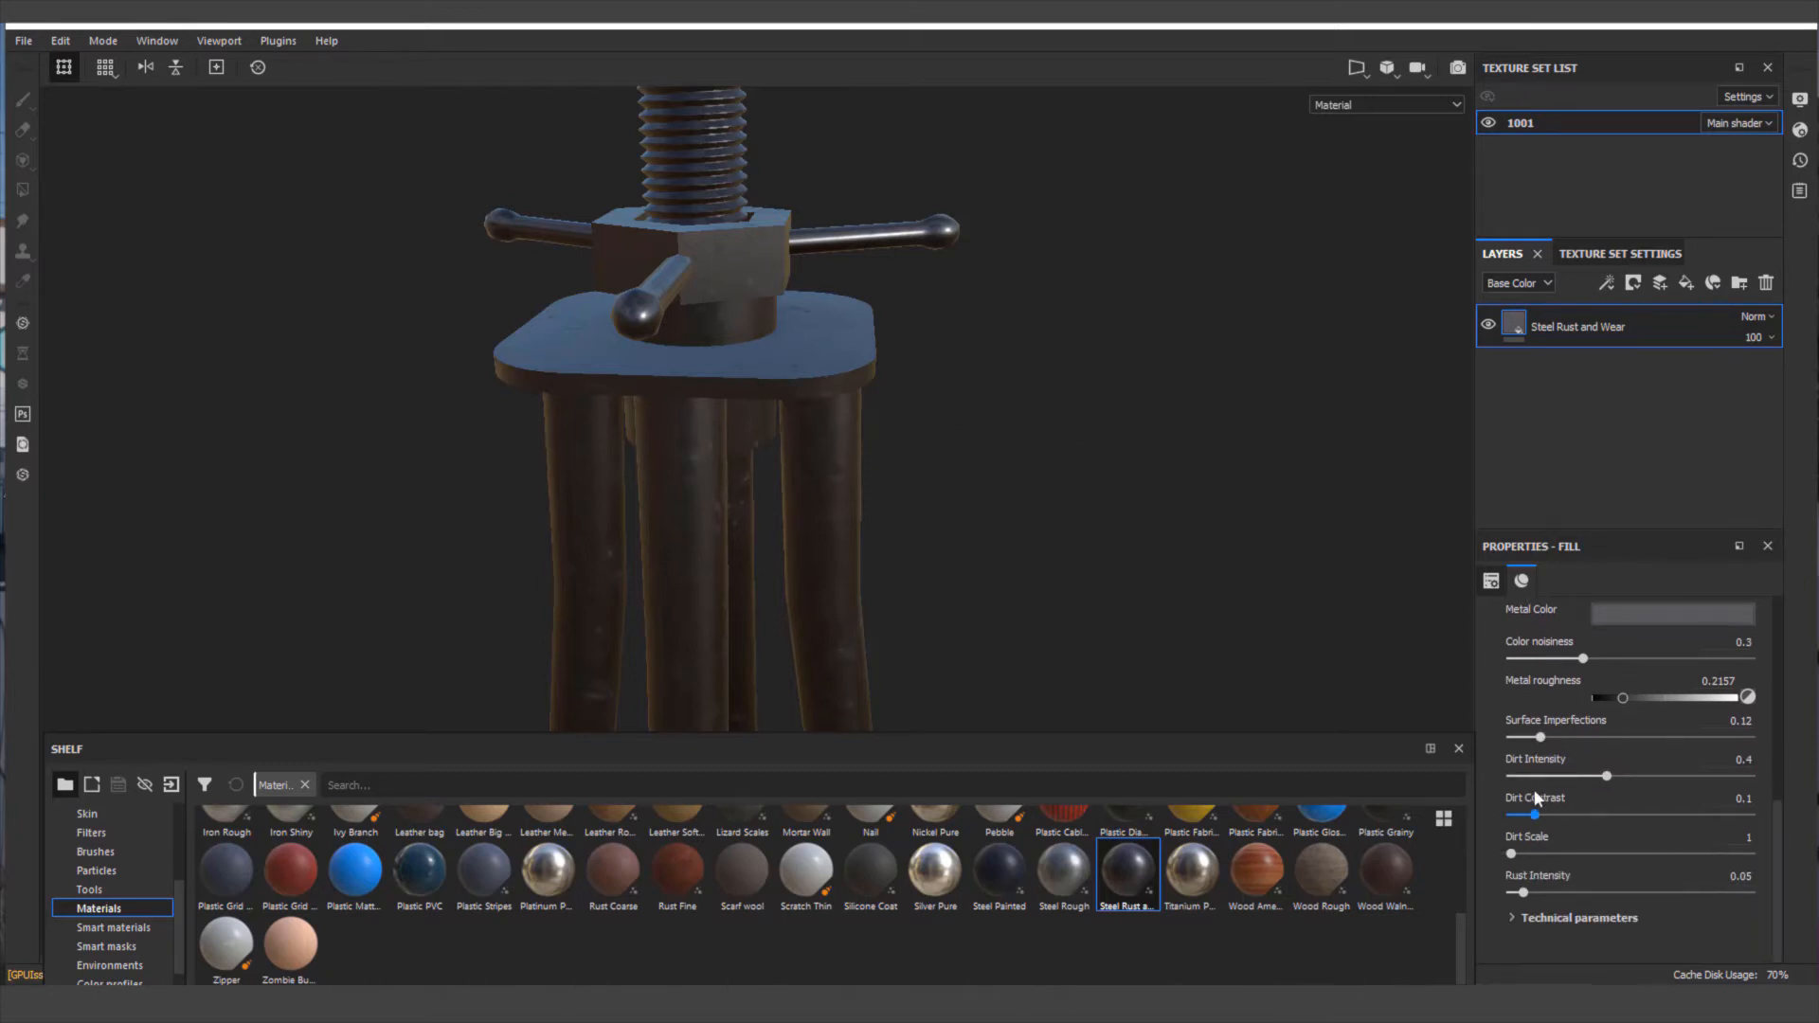
pyautogui.moveTo(1607, 776); pyautogui.dragTo(1718, 776)
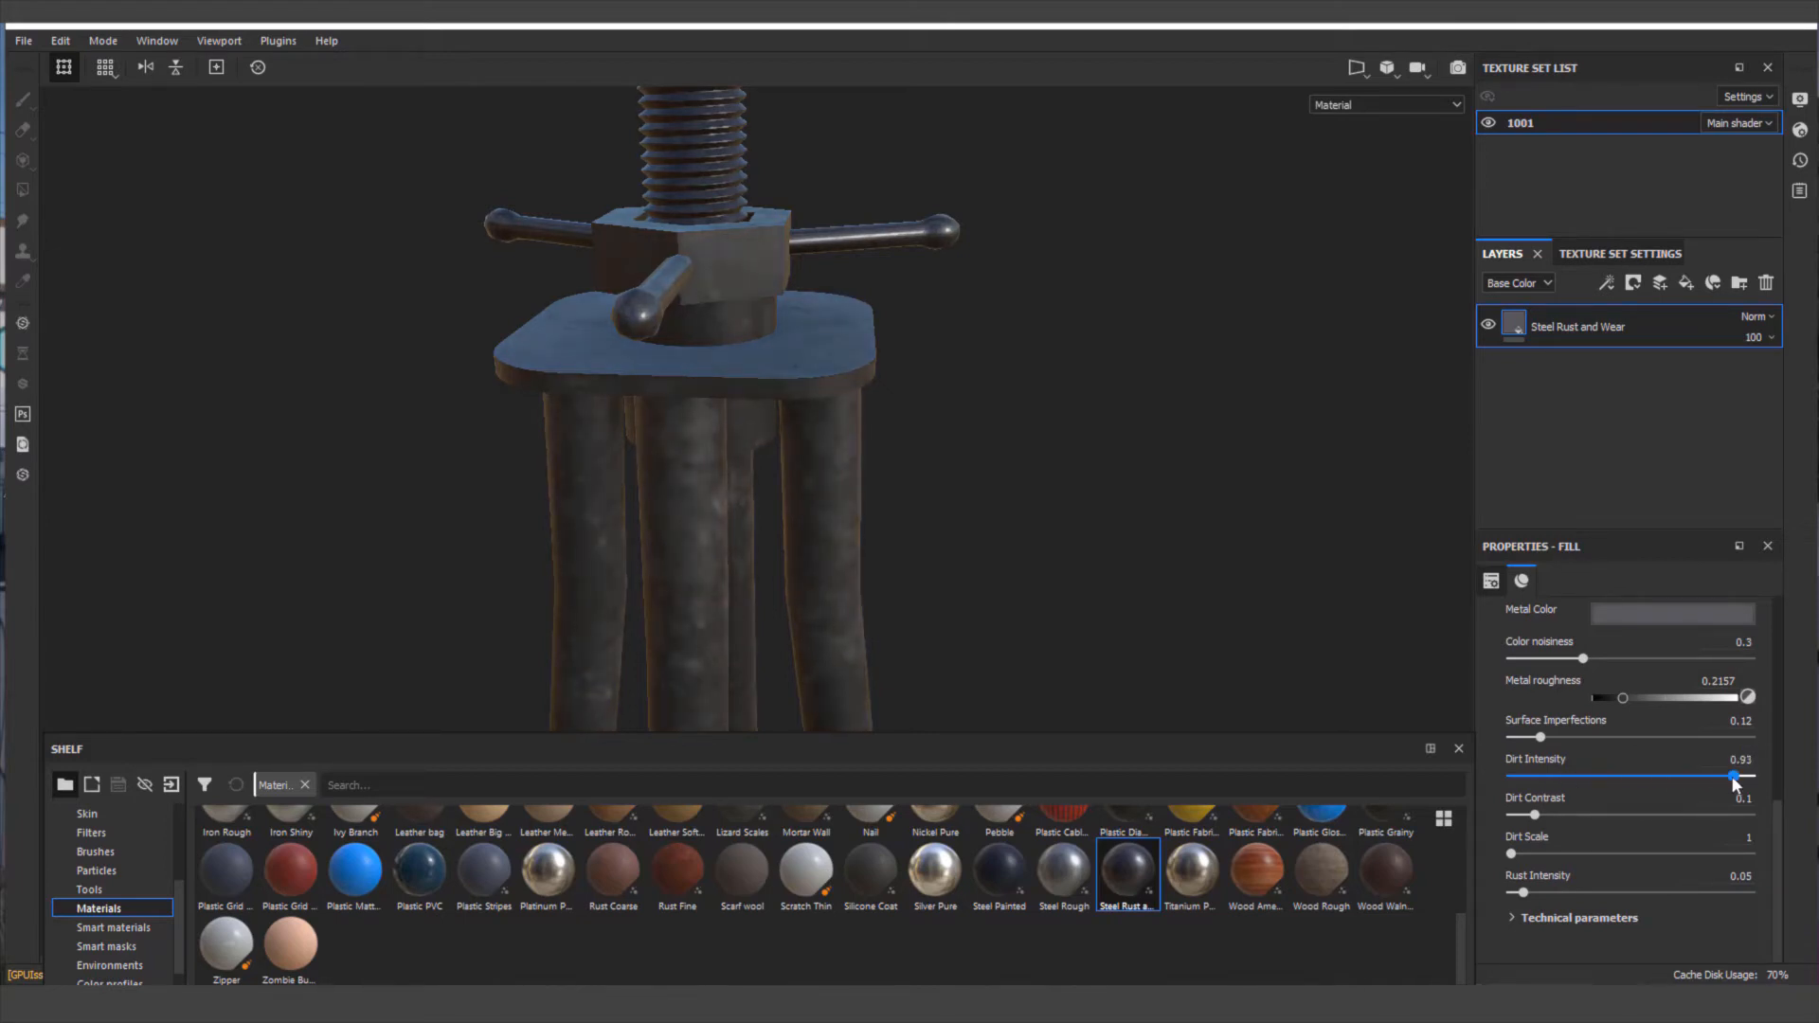
pyautogui.moveTo(1666, 787); pyautogui.dragTo(1551, 801)
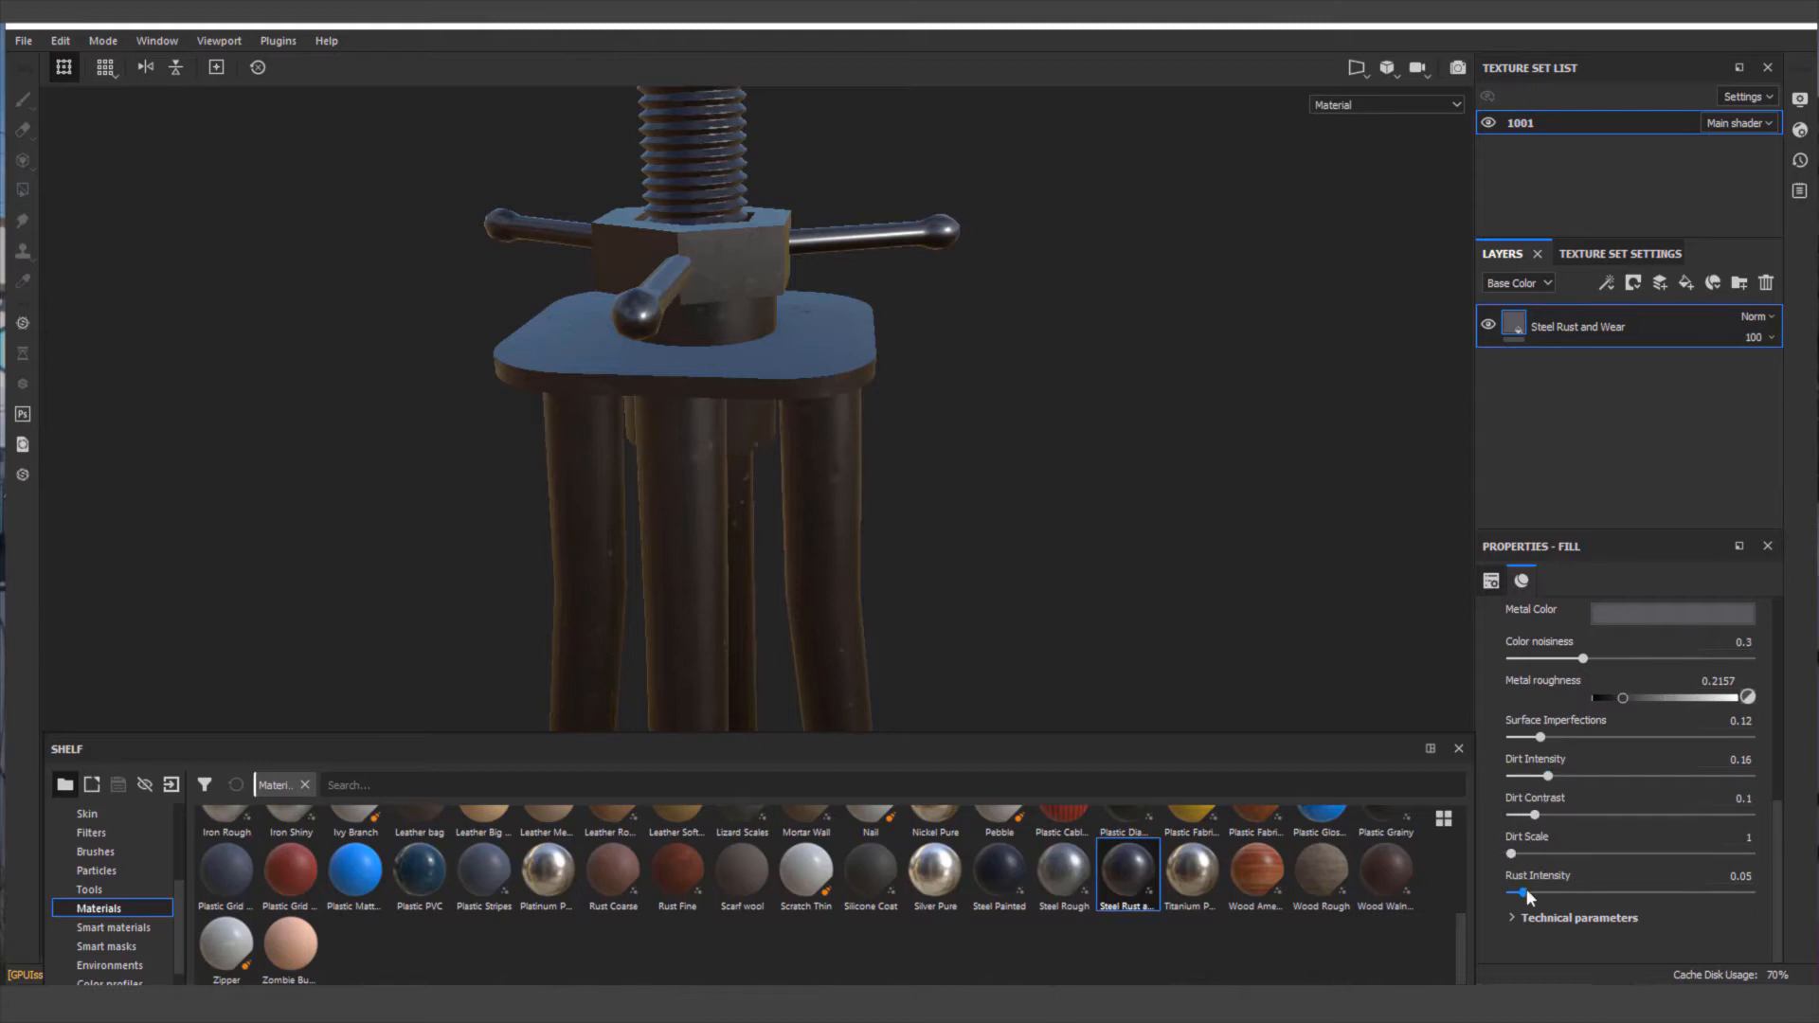
# Try Rust Intensity at its maximum of 1 on the whole stool, then settle it at 0.08
pyautogui.moveTo(1525, 894); pyautogui.dragTo(1766, 897)
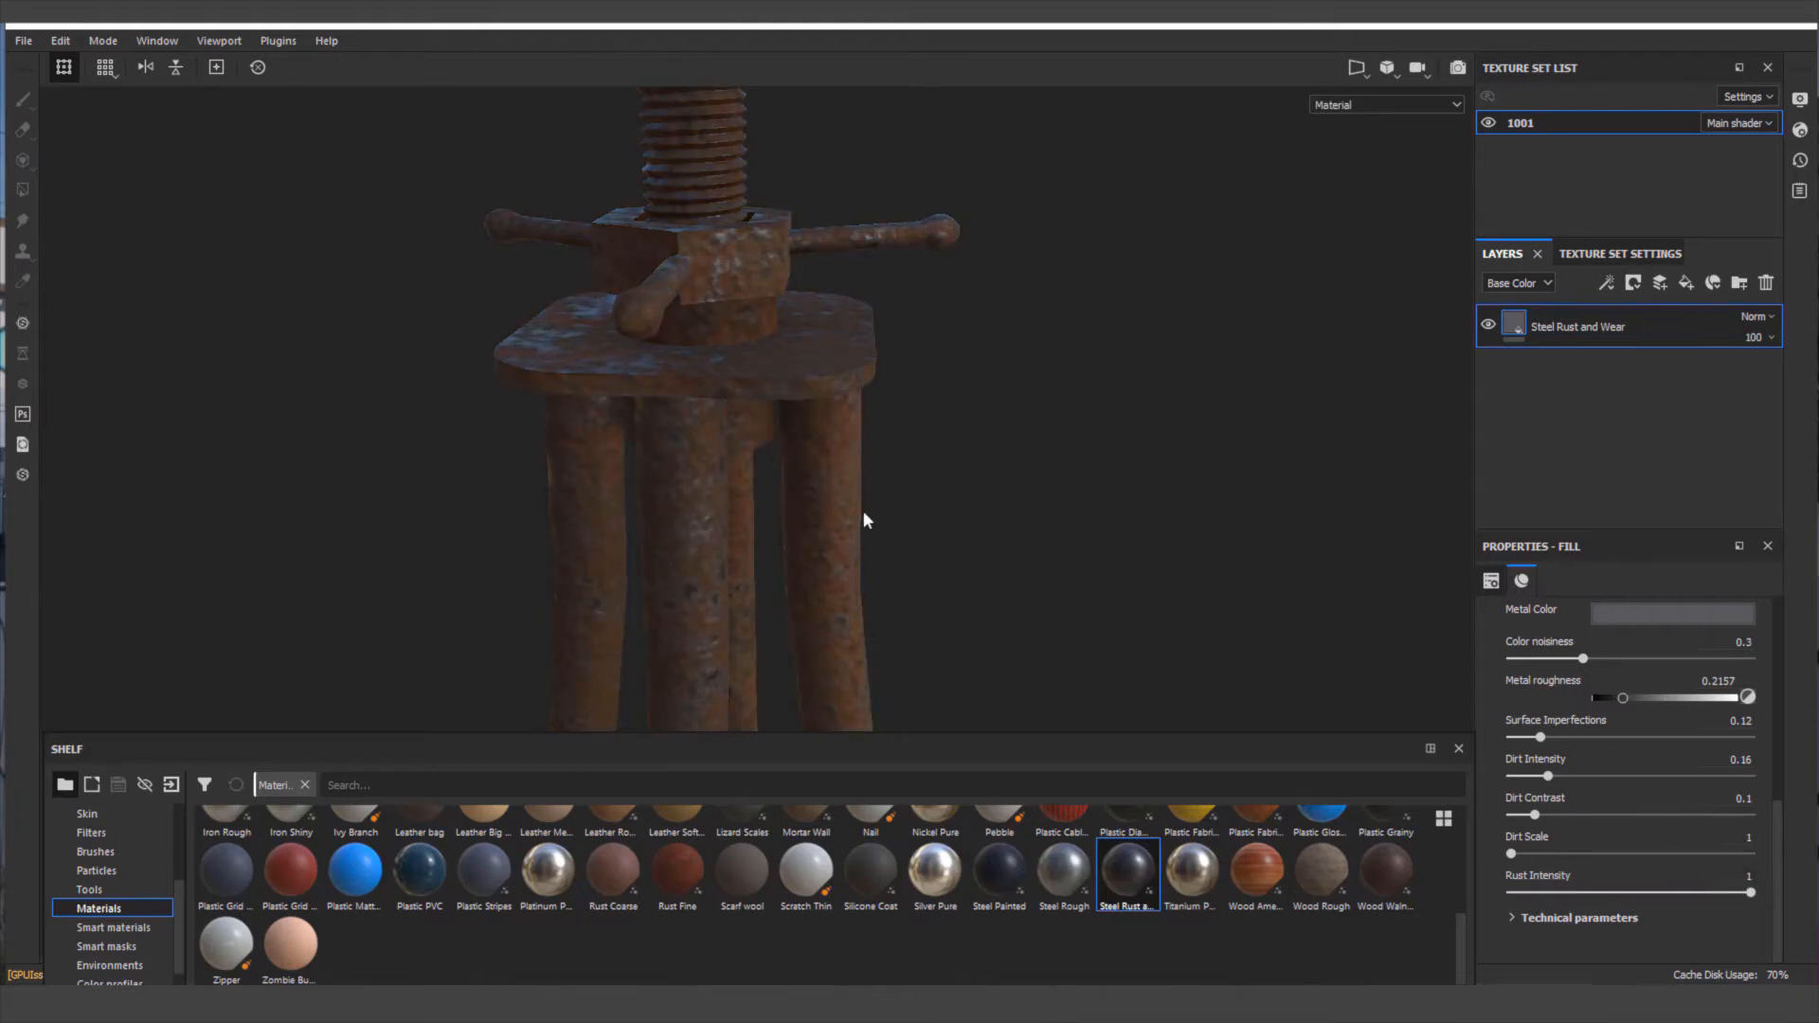
pyautogui.scroll(-5, 811, 482)
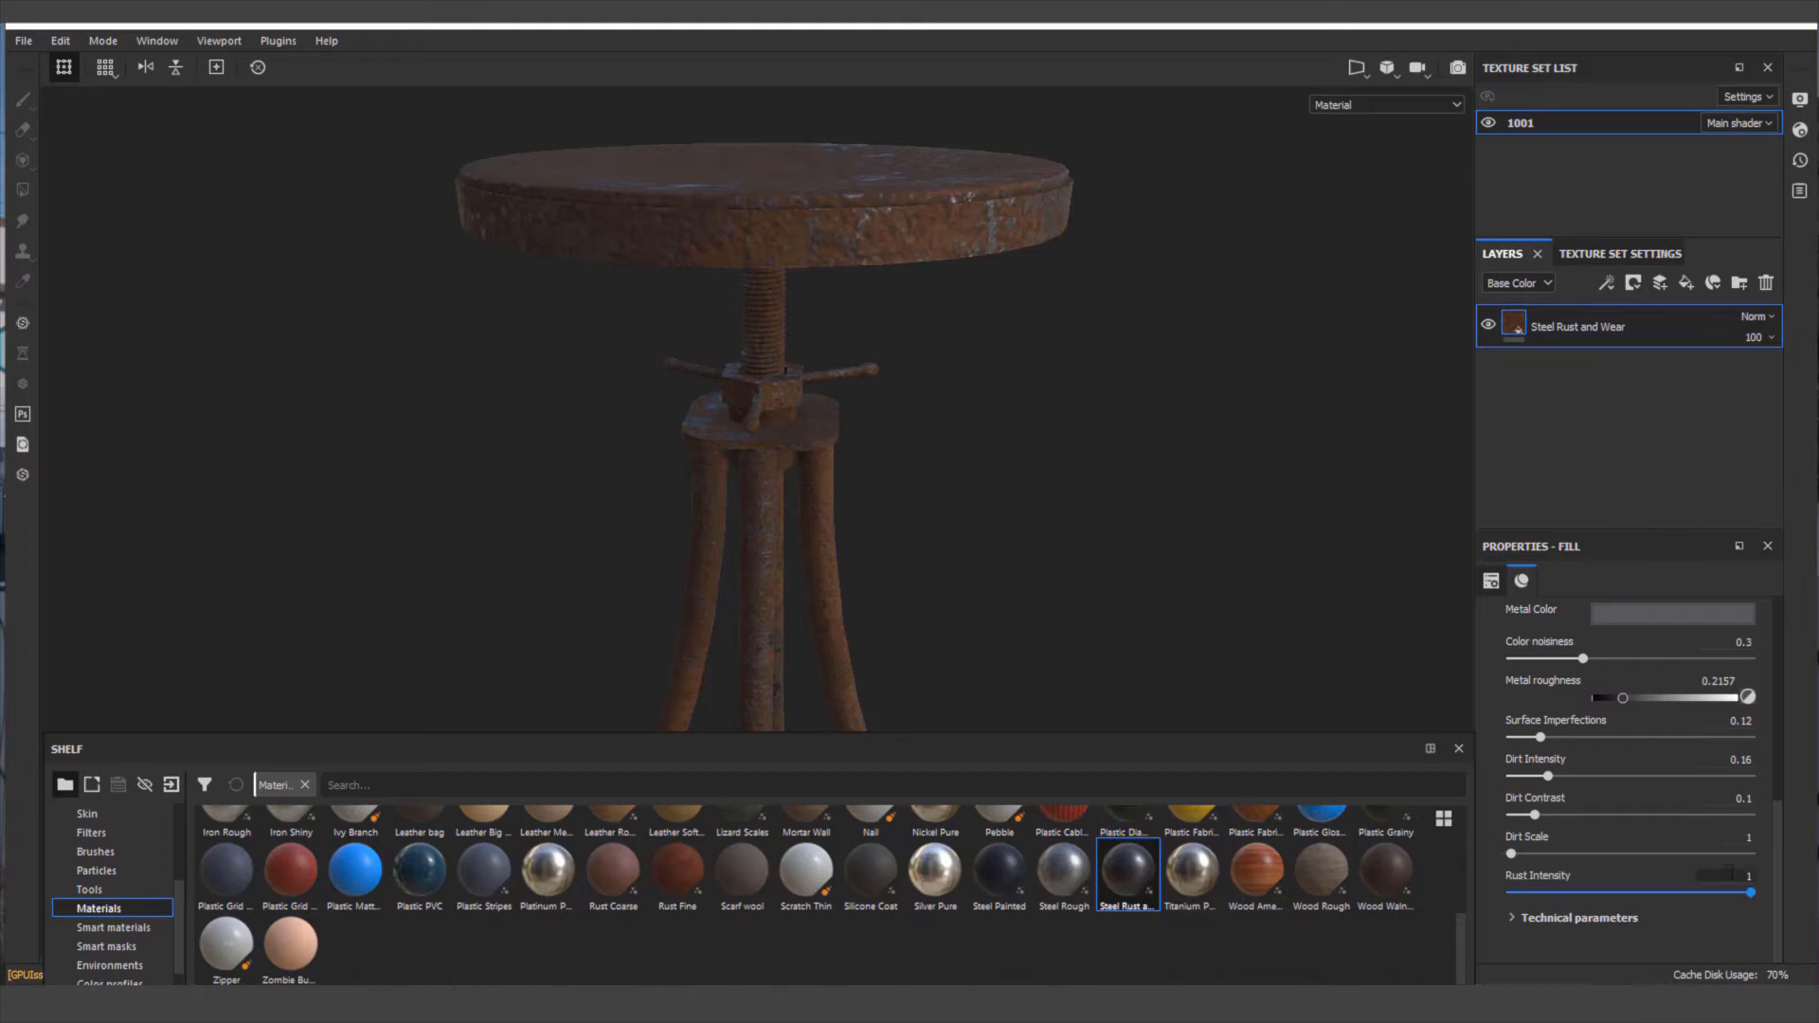
pyautogui.moveTo(1748, 893); pyautogui.dragTo(1532, 912)
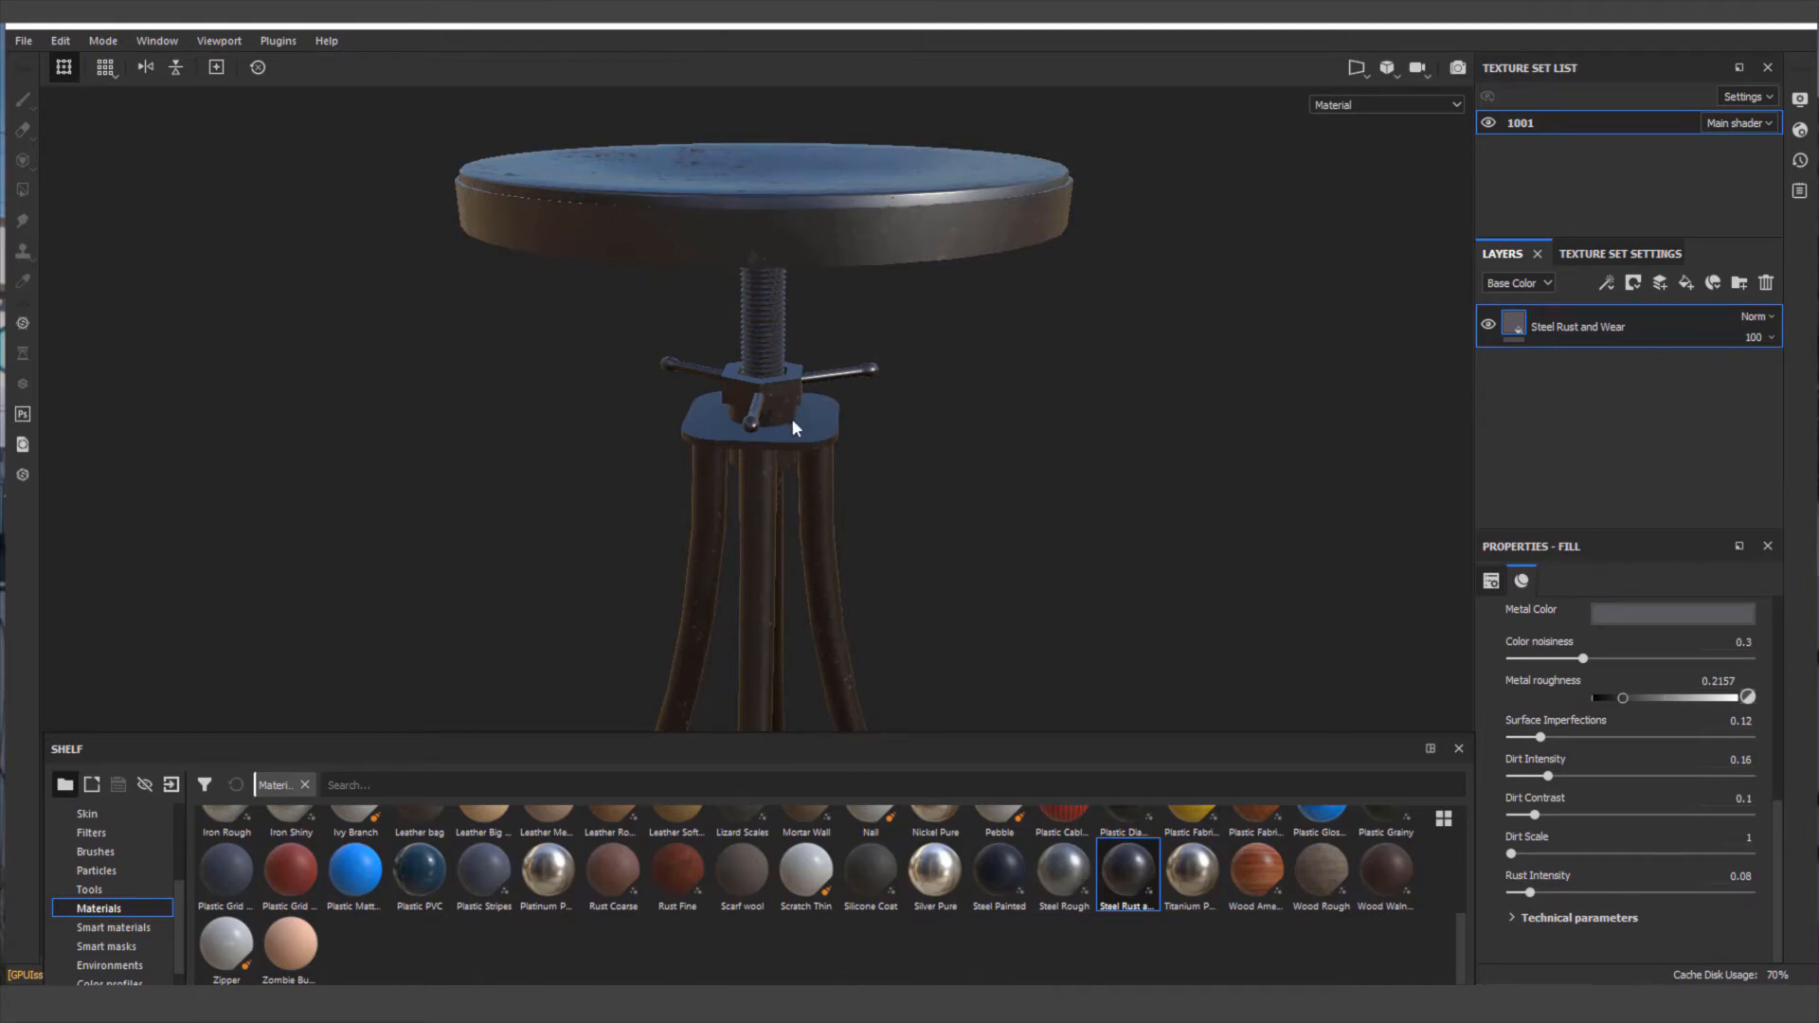
pyautogui.scroll(5, 792, 417)
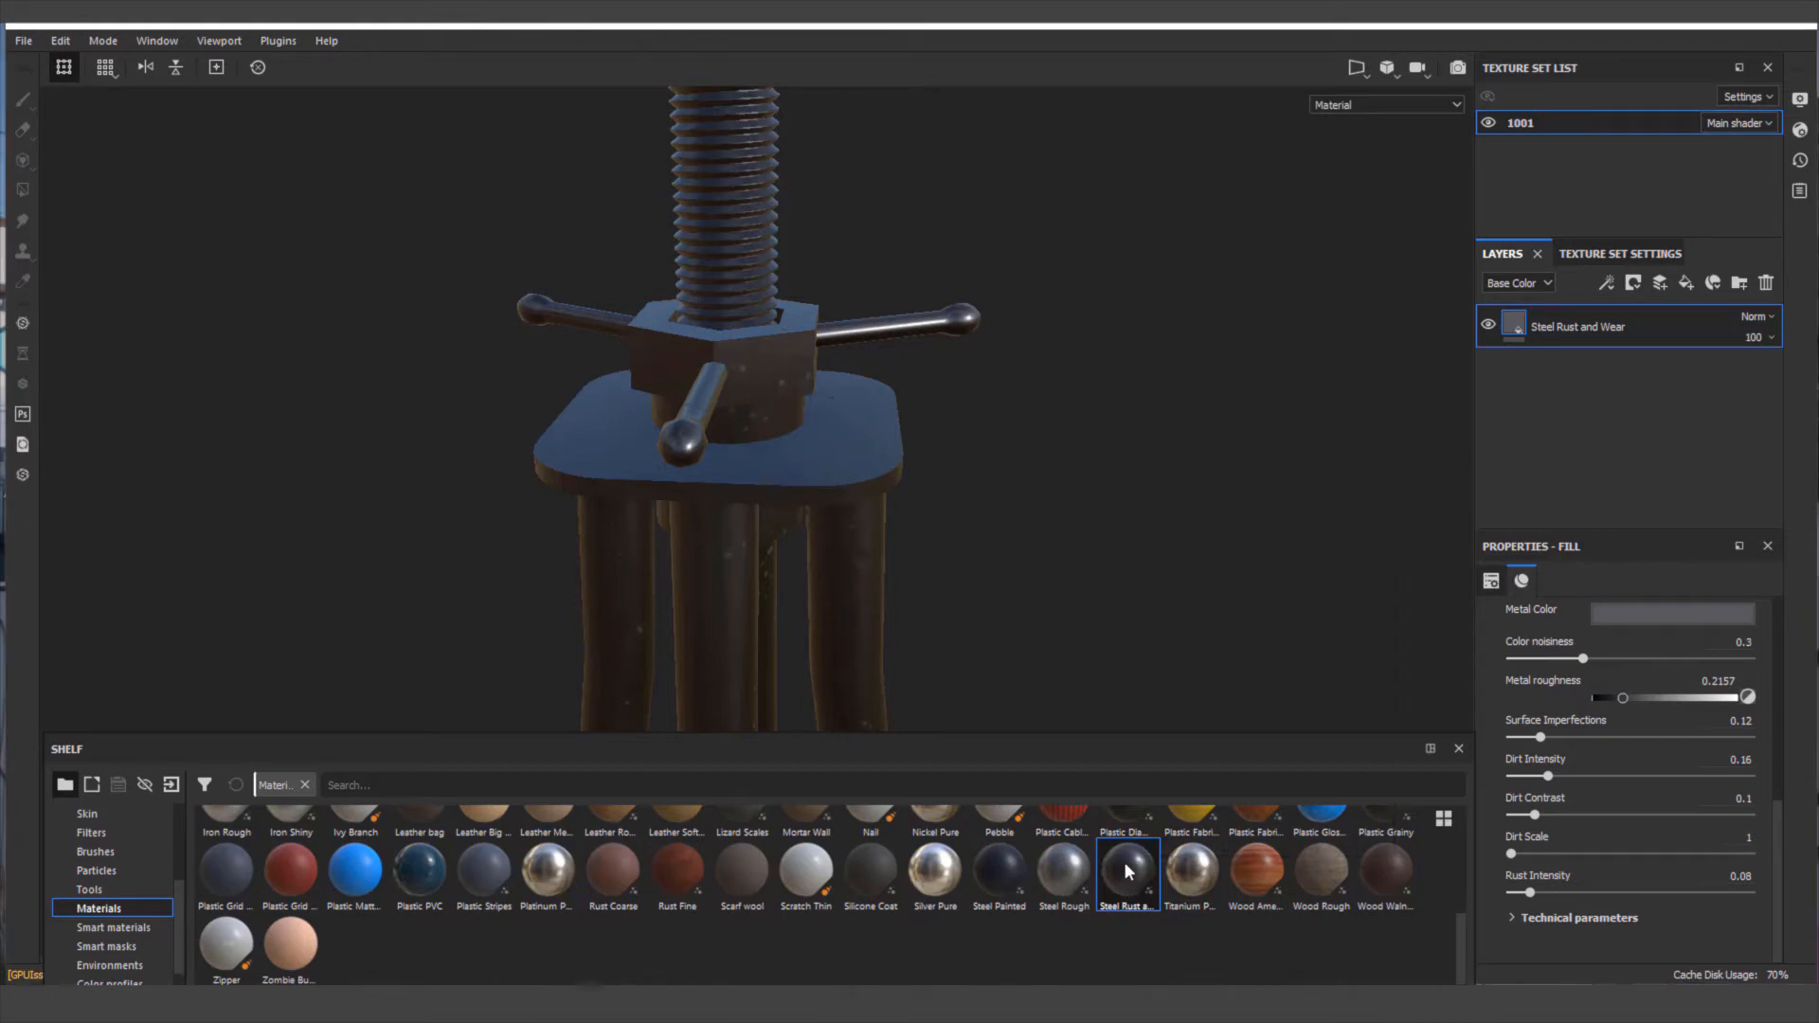
# Add a second Steel Rust and Wear layer on top with a lighter grey Metal Color (0.545, 0.542, 0.557) and Rust Intensity 0.1
pyautogui.moveTo(1123, 861); pyautogui.dragTo(1551, 312)
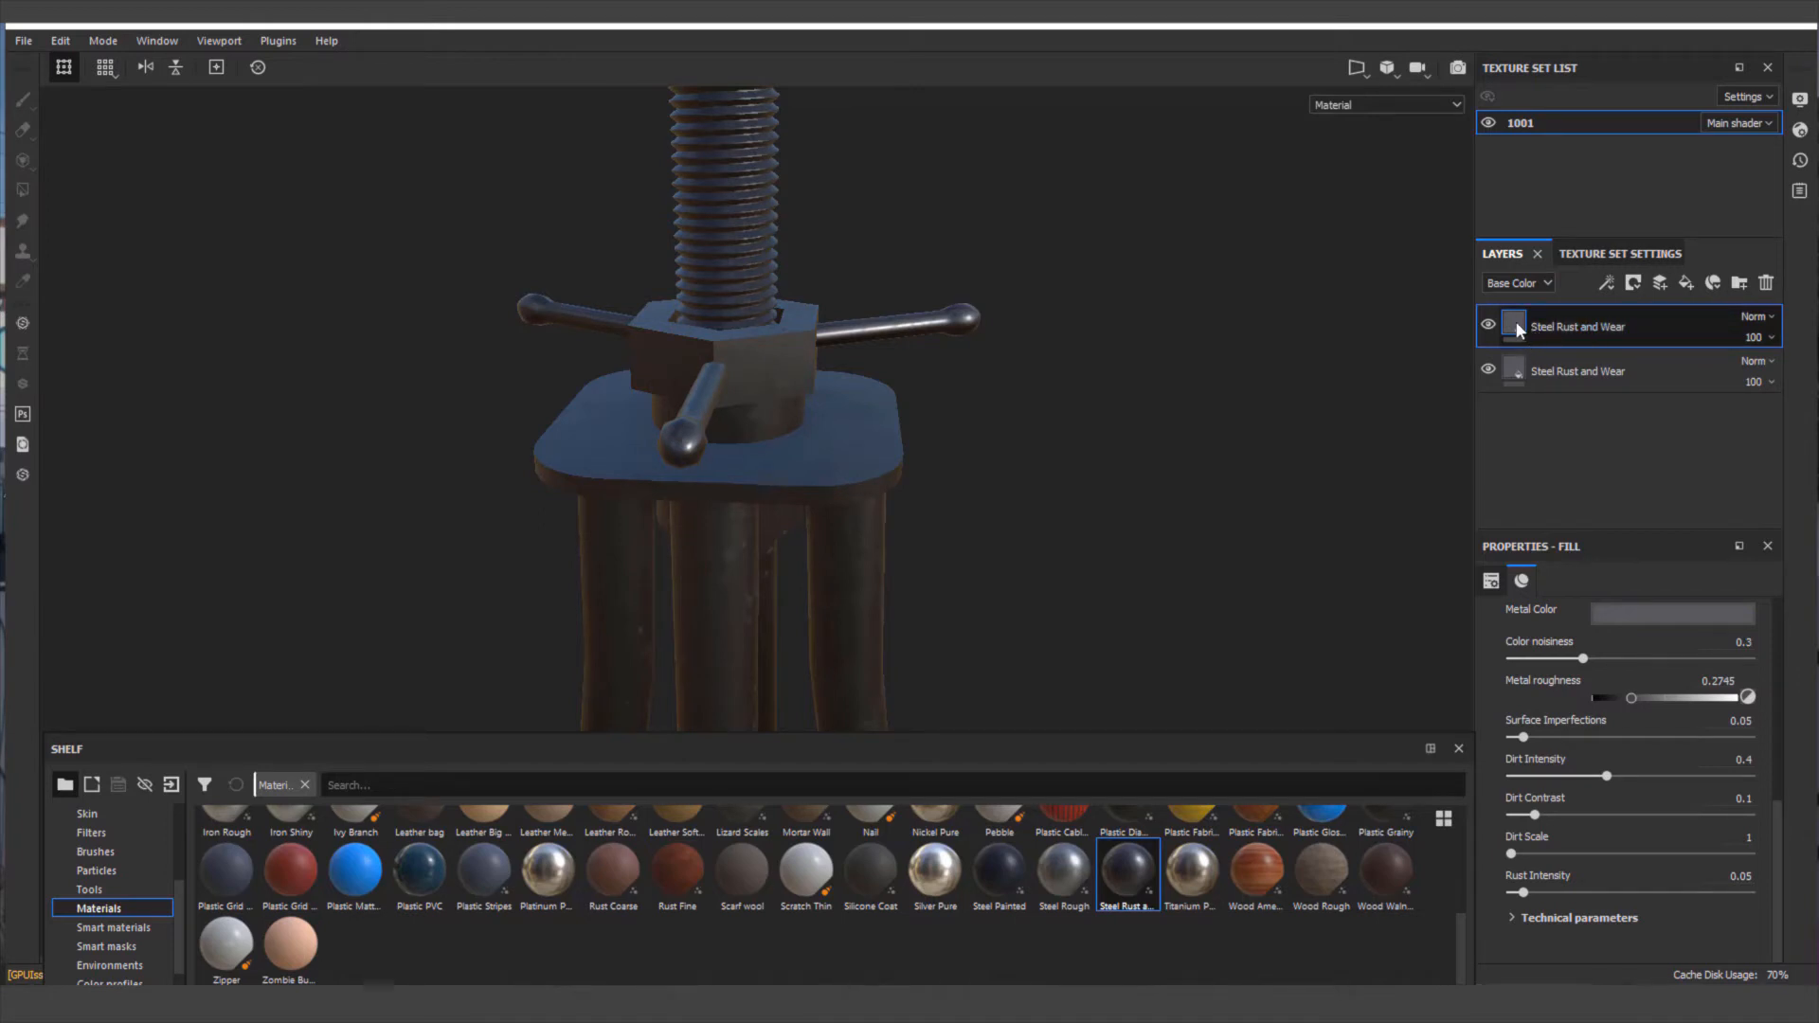
pyautogui.click(1616, 616)
pyautogui.moveTo(1565, 748); pyautogui.dragTo(1563, 722)
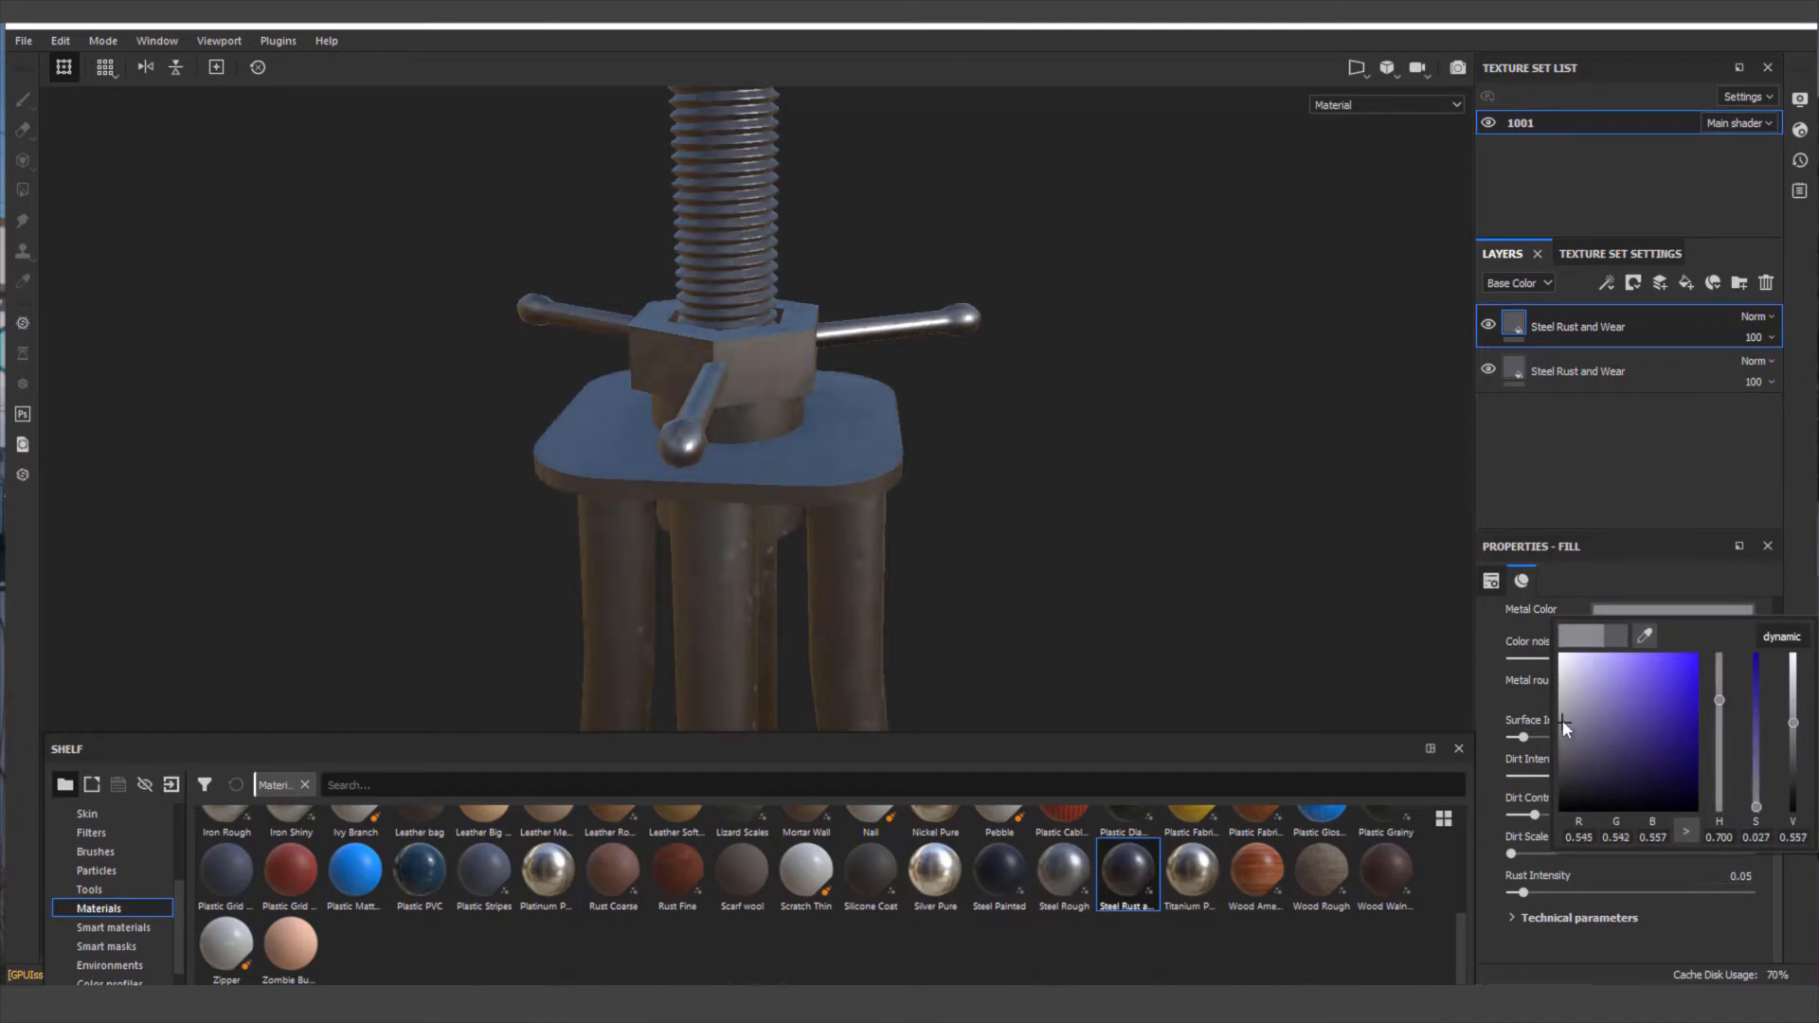
pyautogui.click(1803, 590)
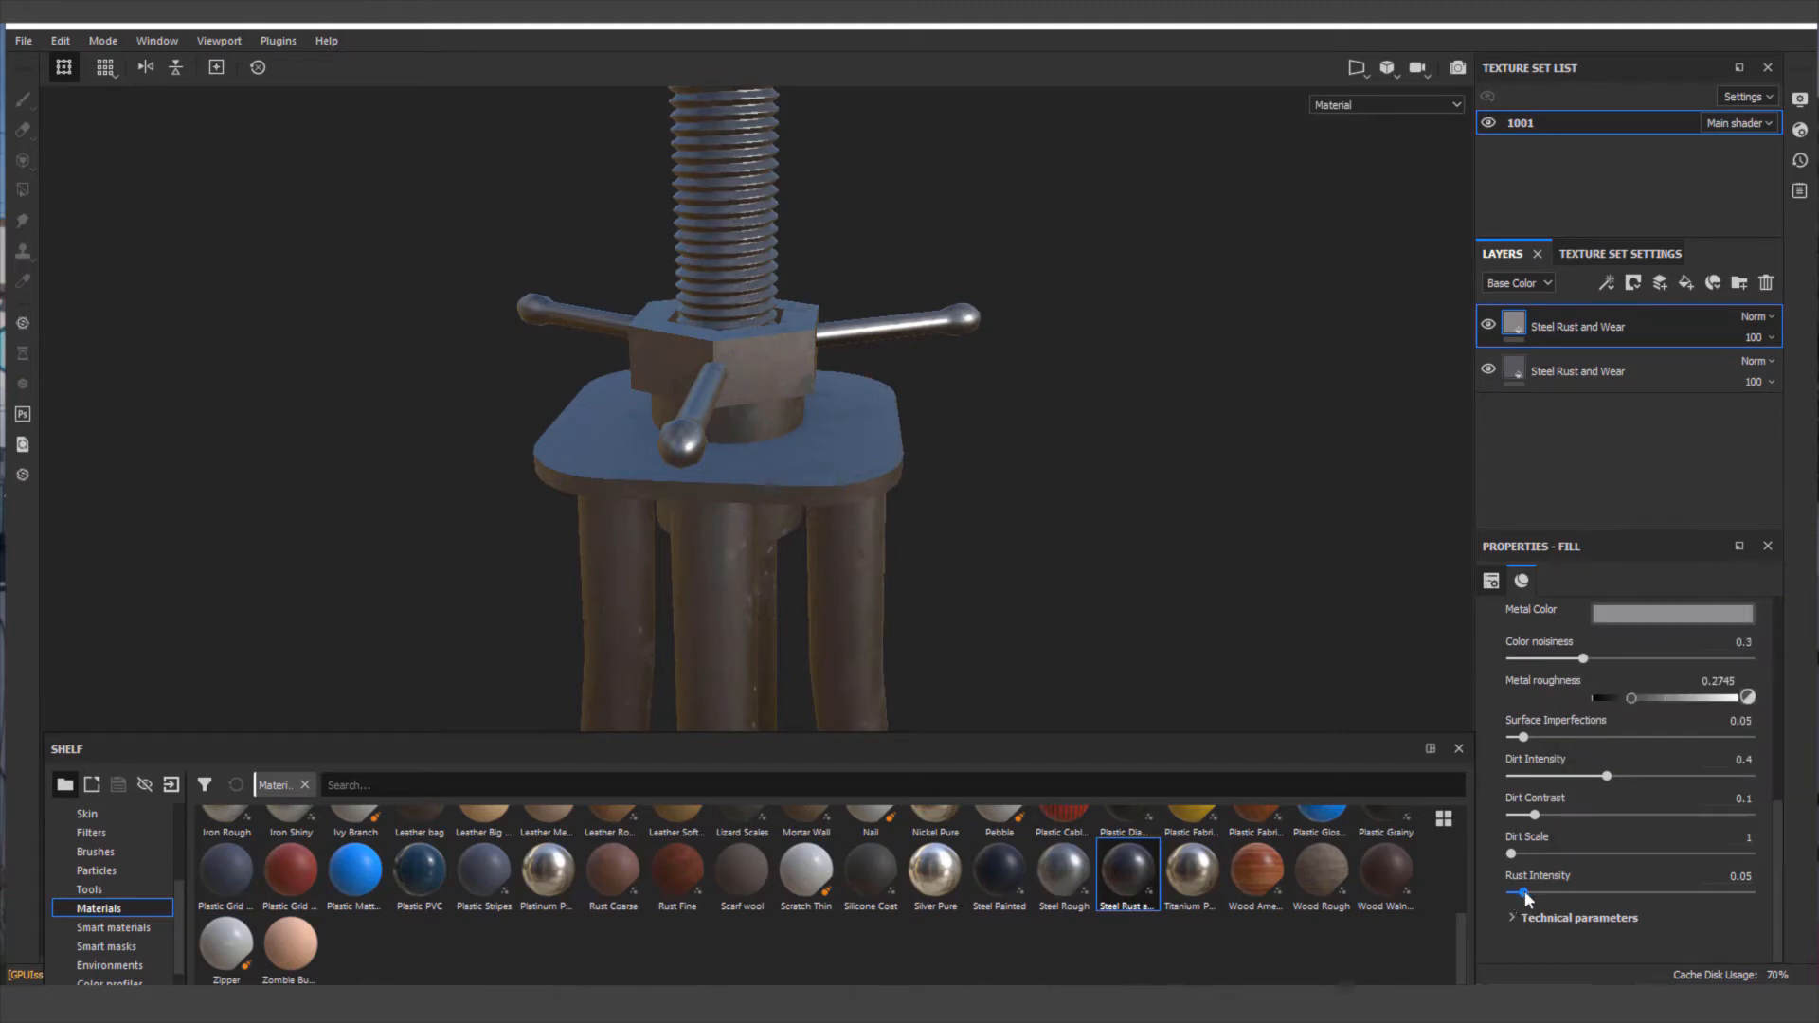
pyautogui.moveTo(1525, 894); pyautogui.dragTo(1530, 893)
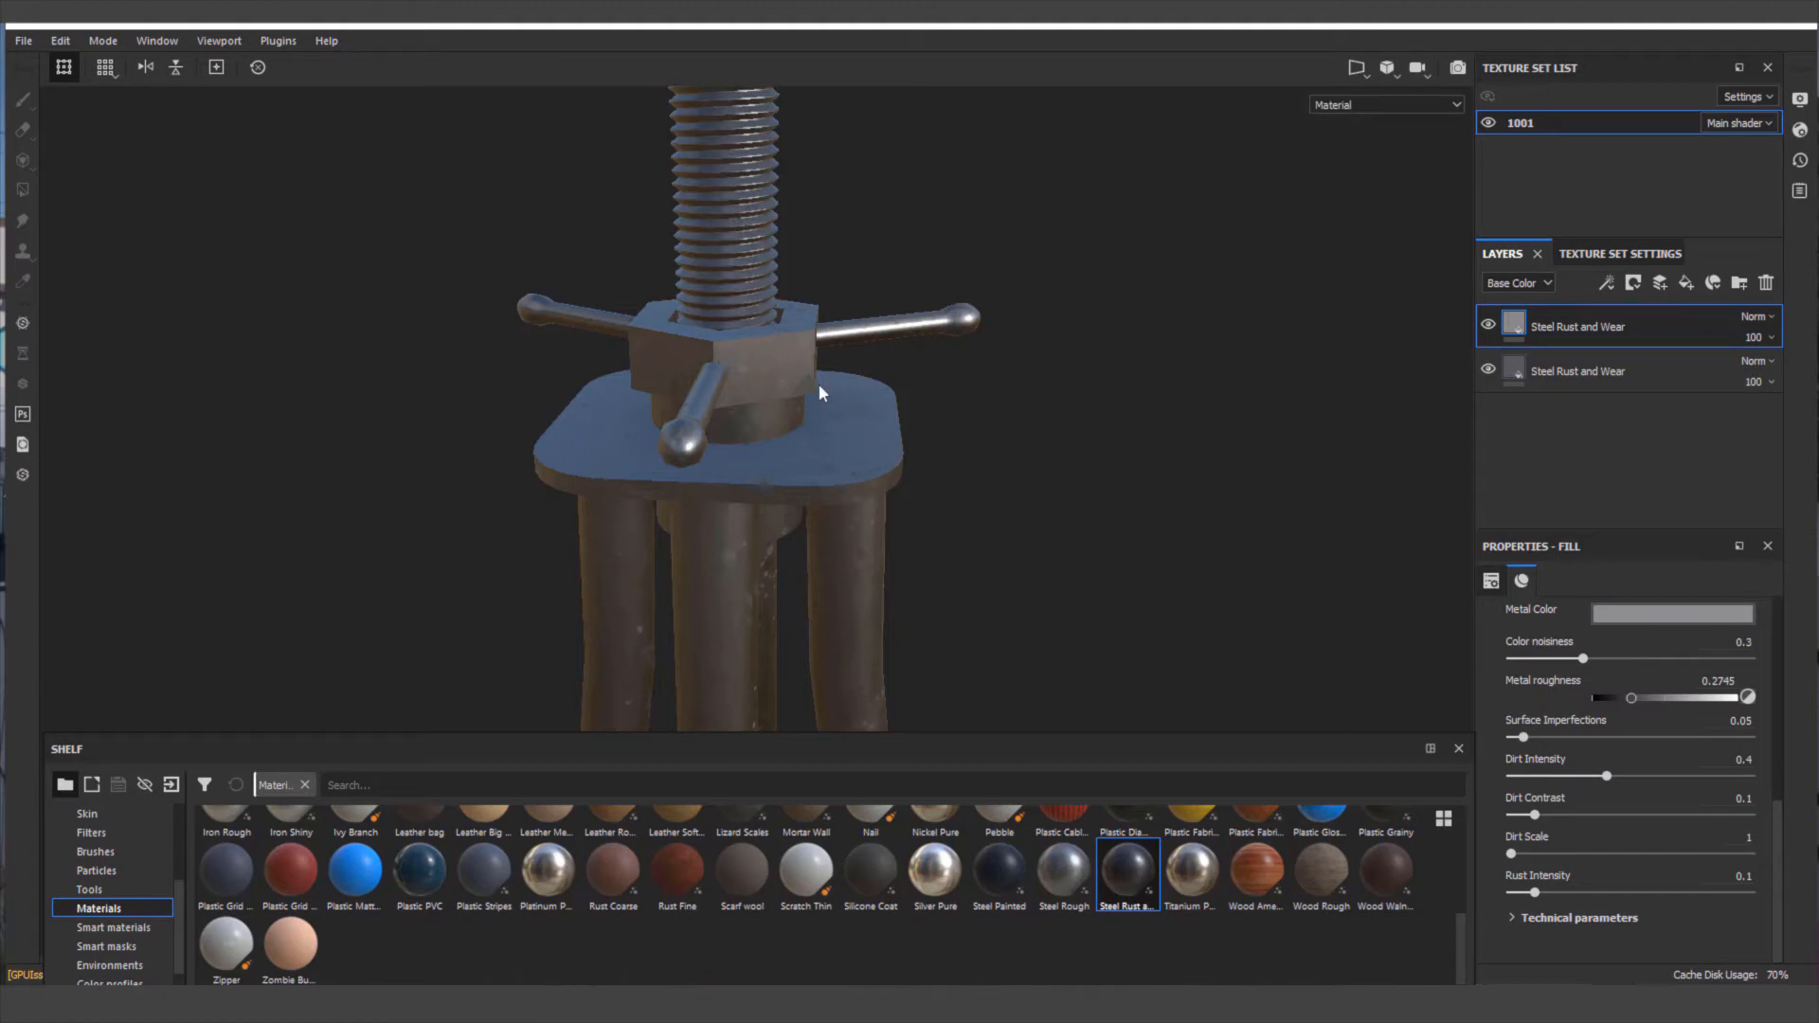
# Give the upper steel layer a white mask driven by a Metal Edge Wear generator
pyautogui.rightClick(1514, 326)
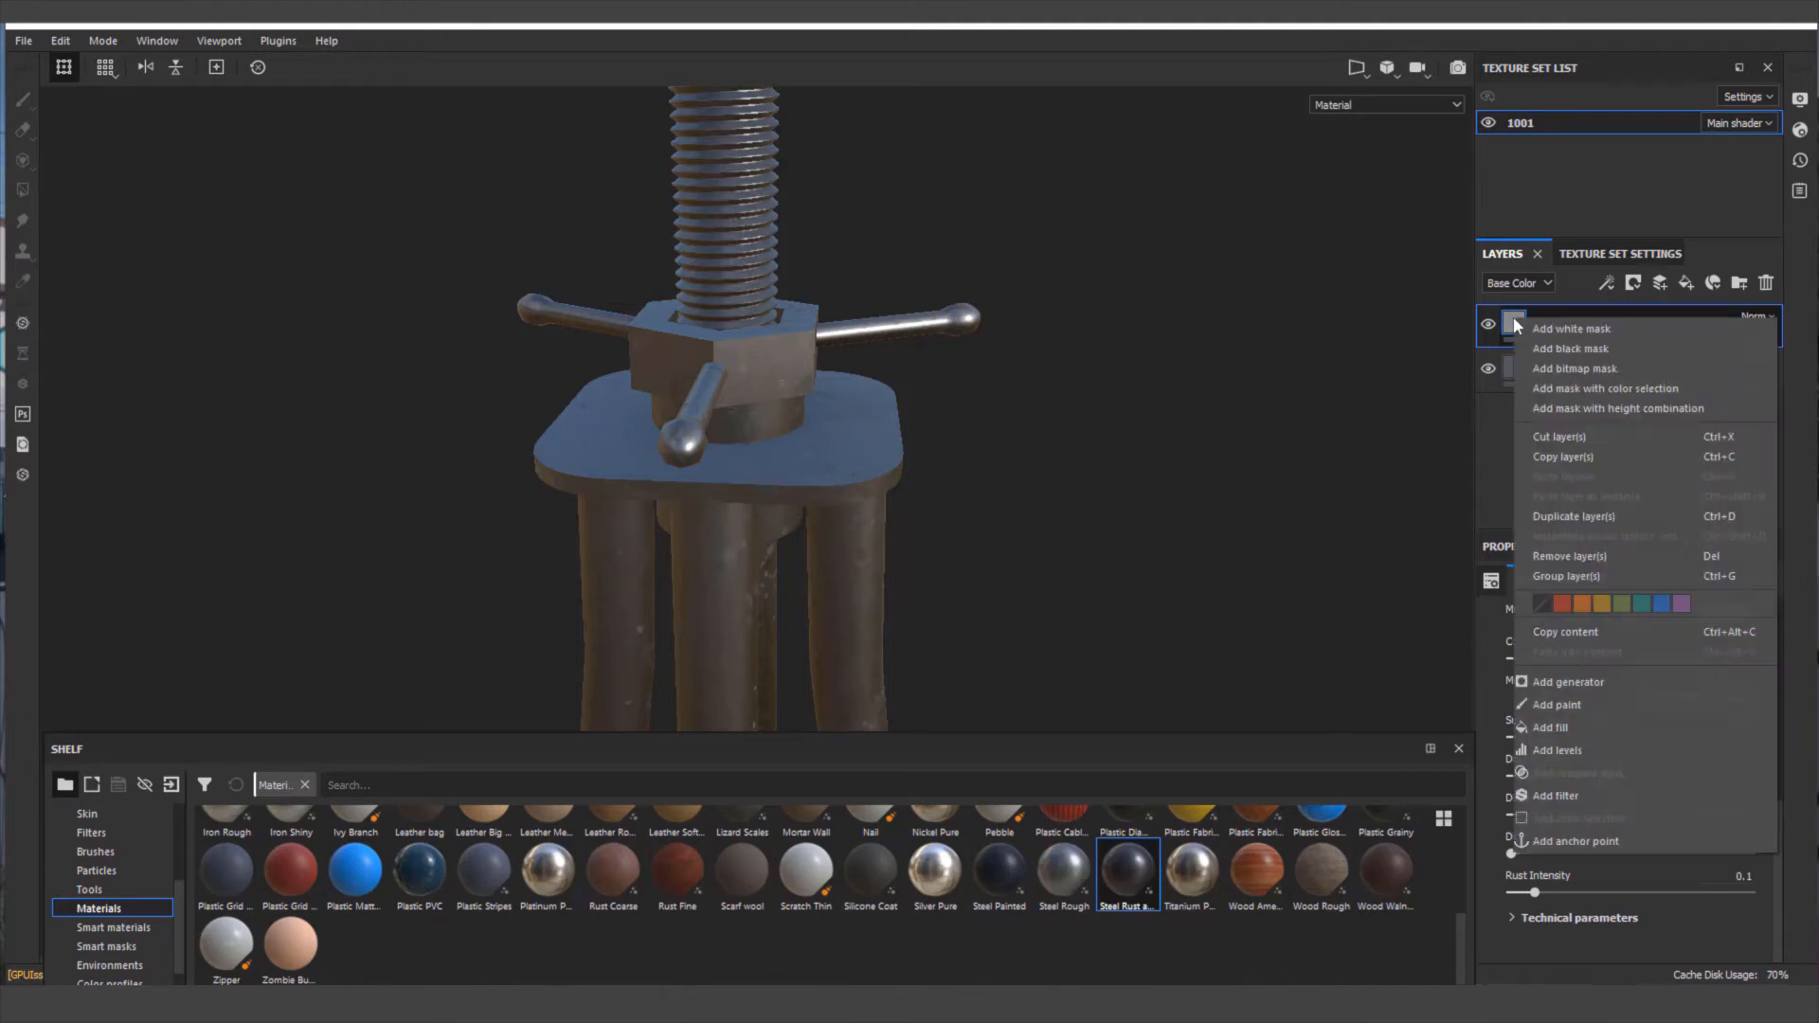
pyautogui.click(1564, 330)
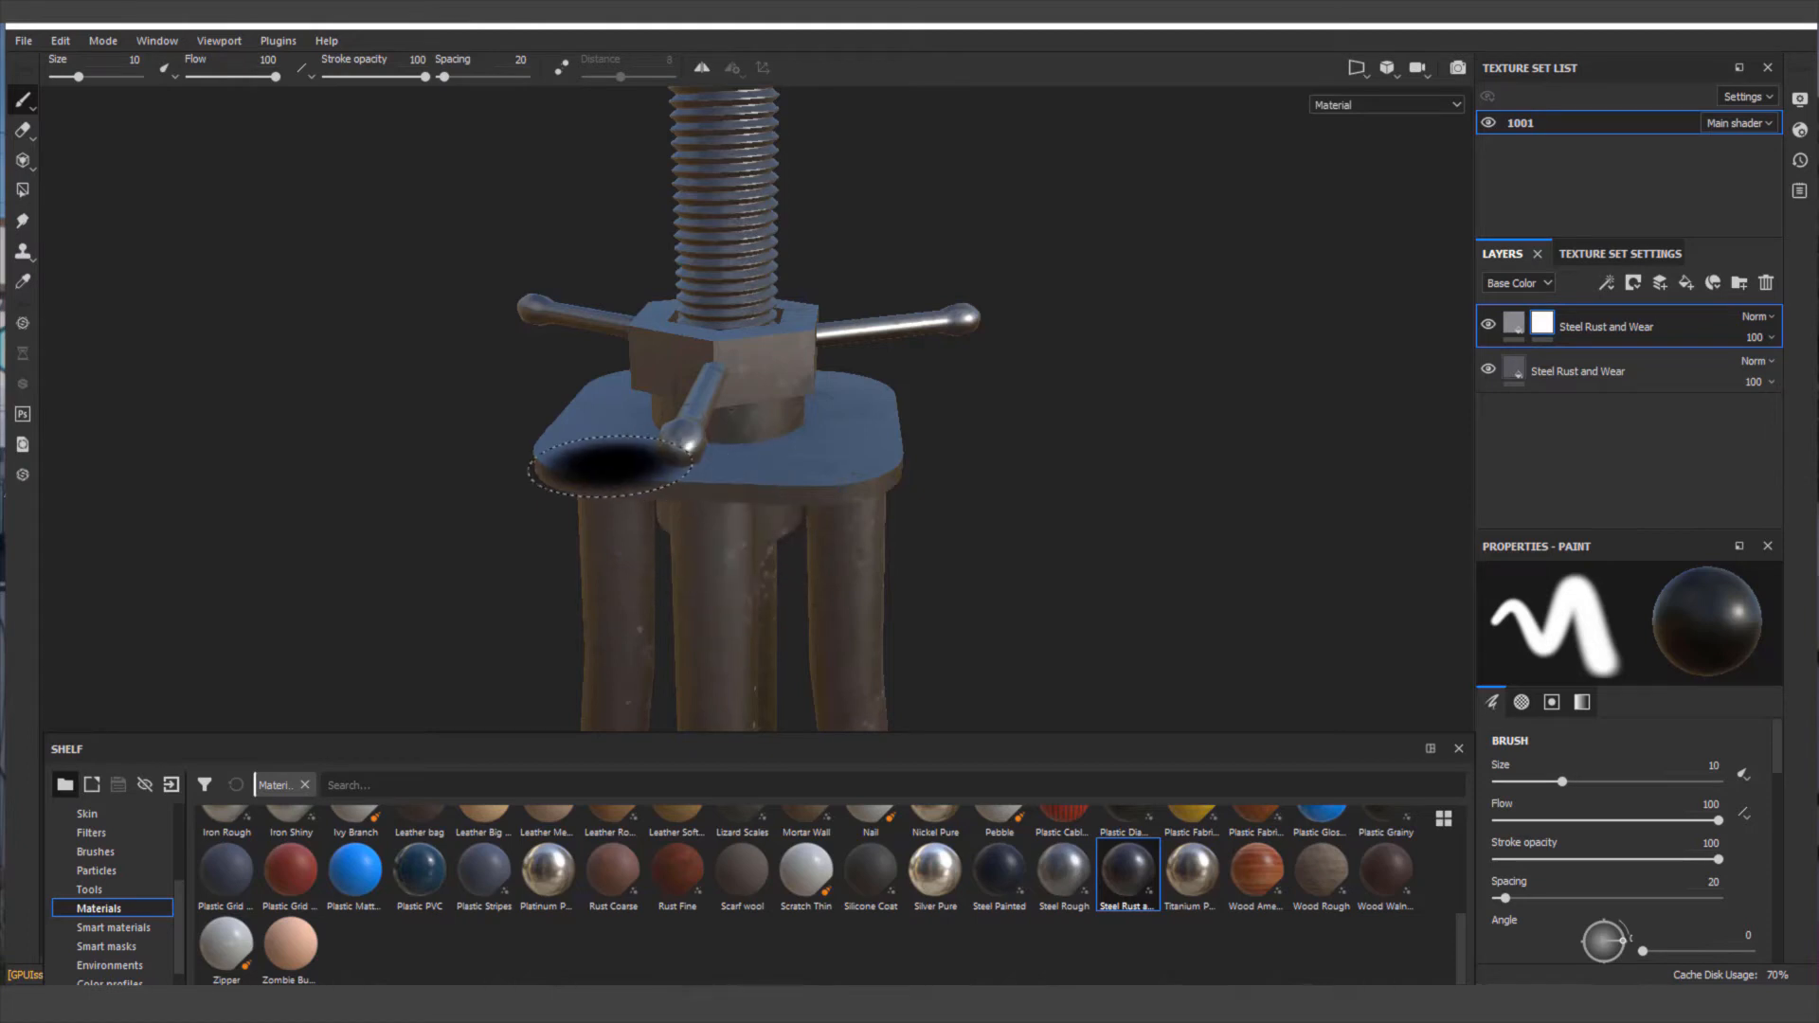
pyautogui.rightClick(1544, 326)
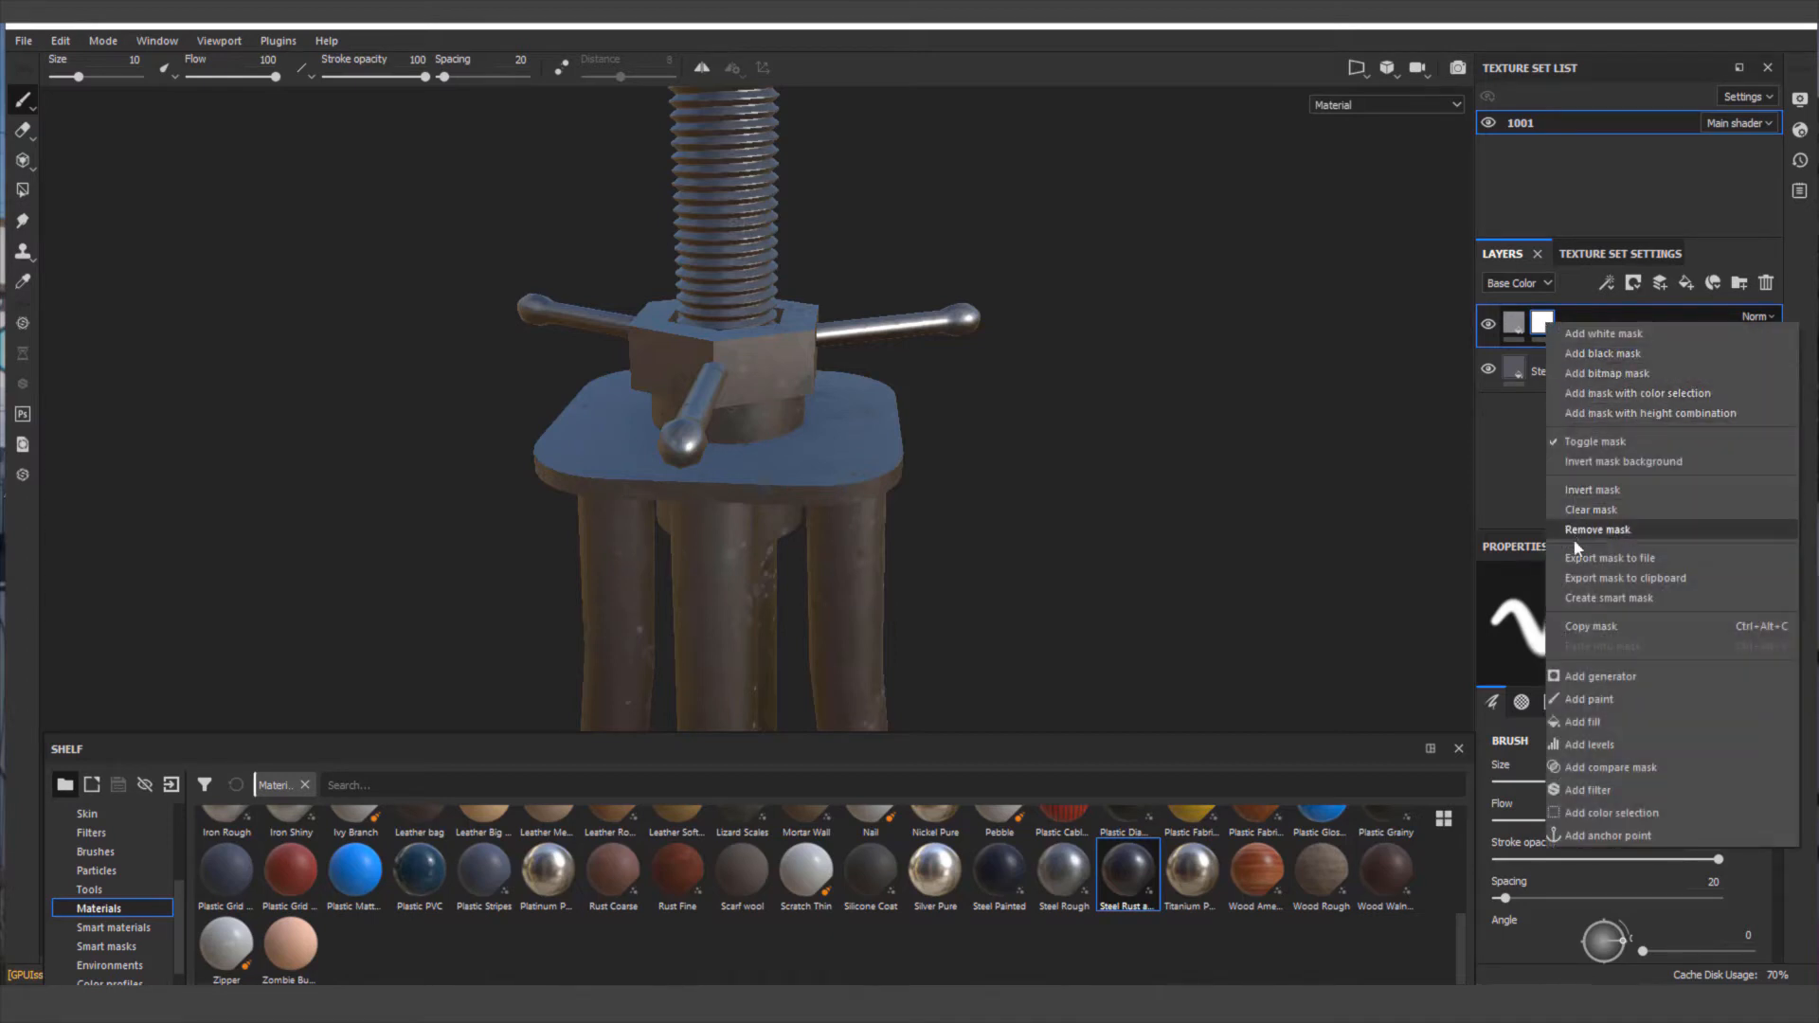
pyautogui.click(1605, 679)
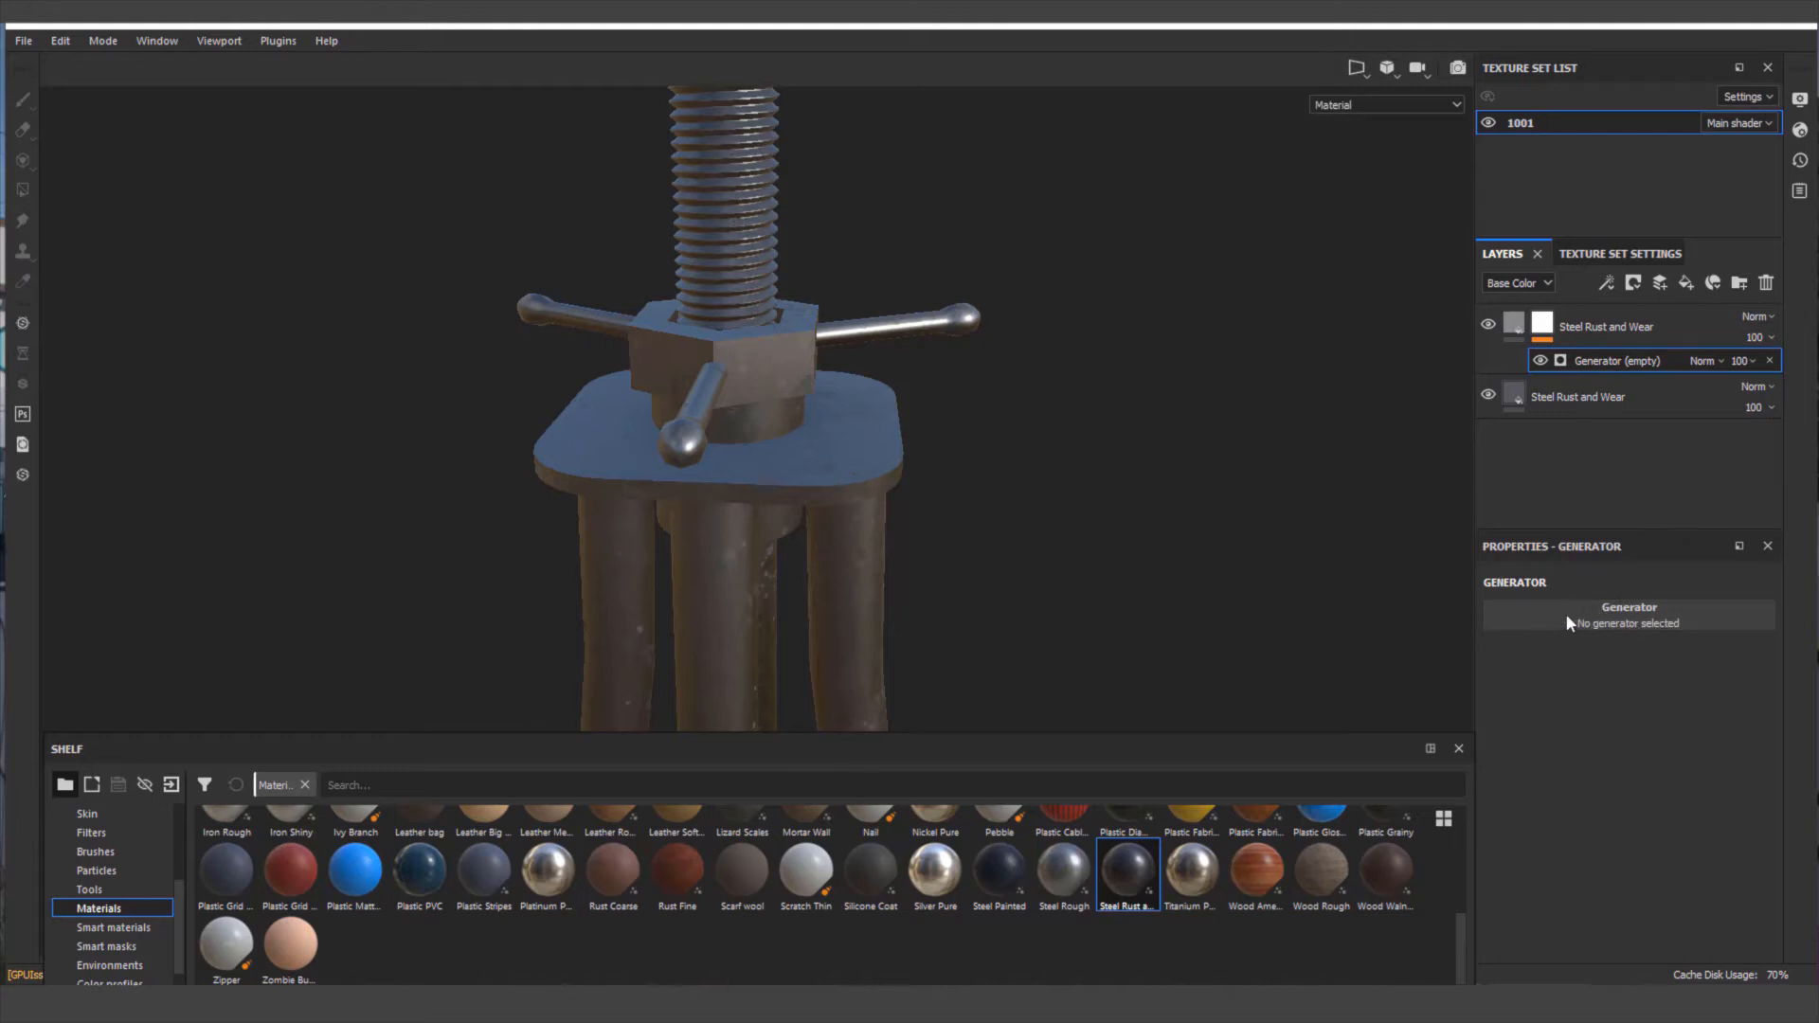
pyautogui.click(1613, 618)
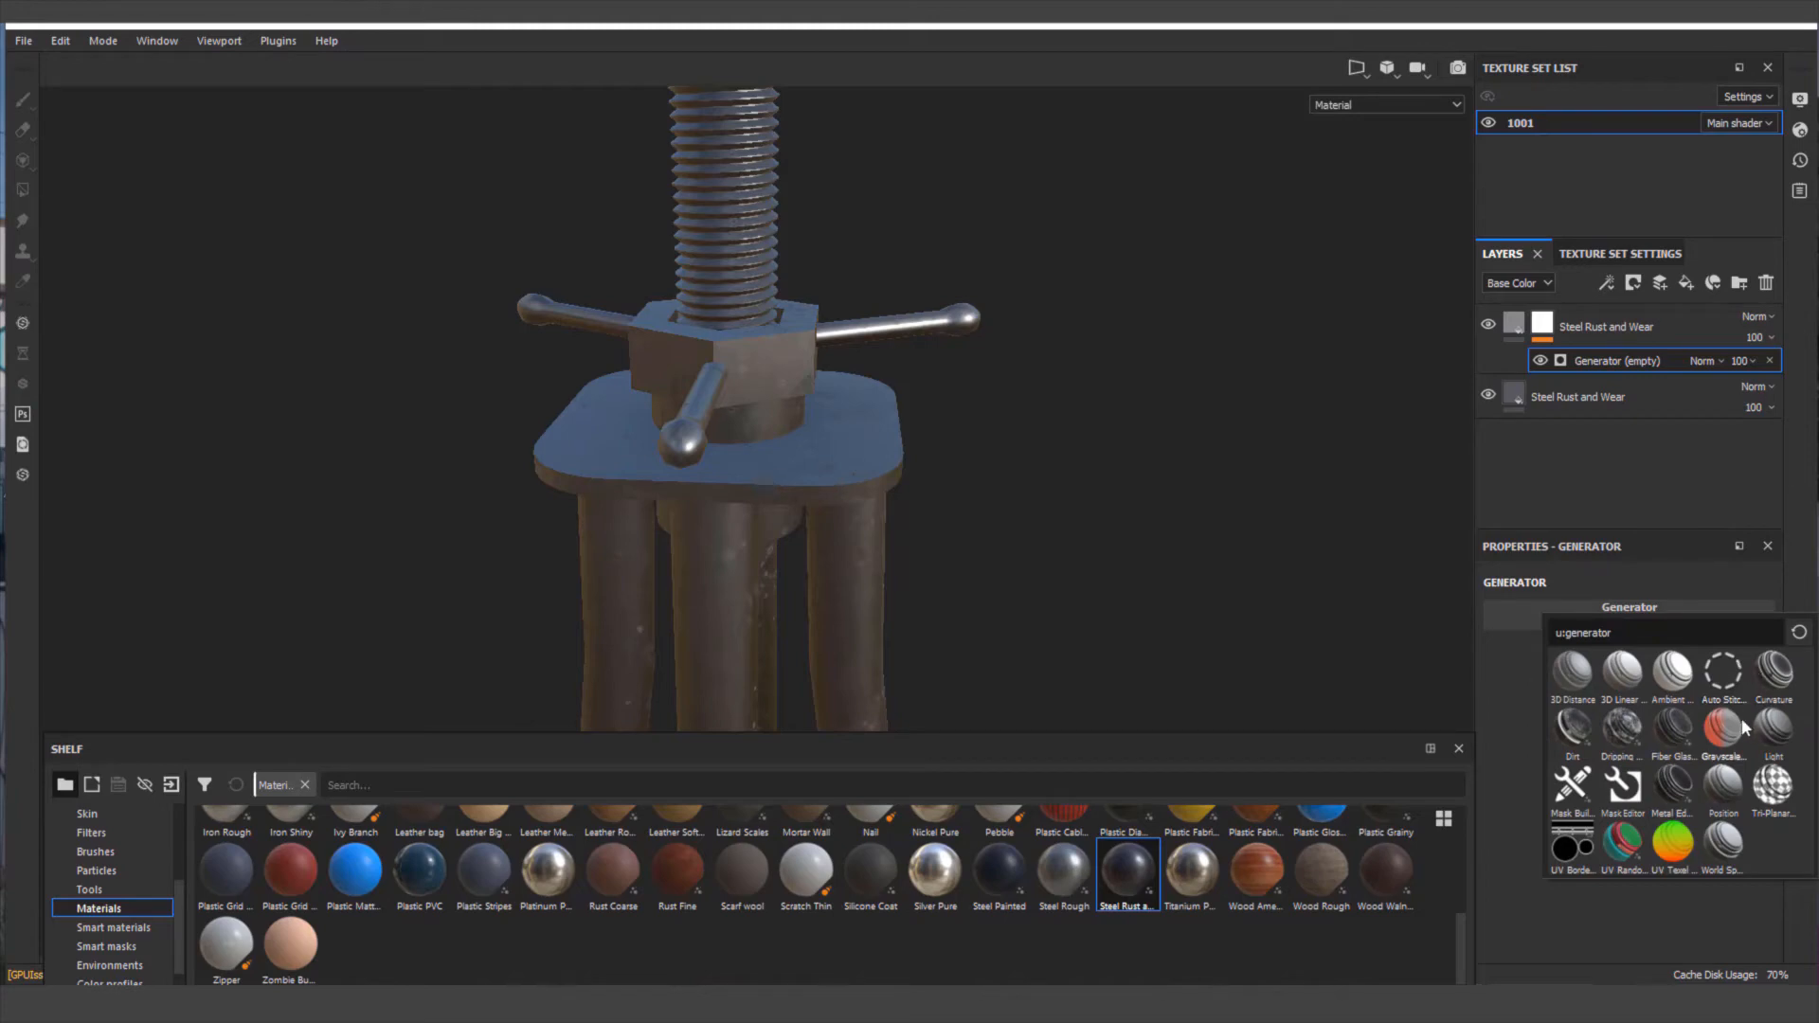
pyautogui.moveTo(1674, 784)
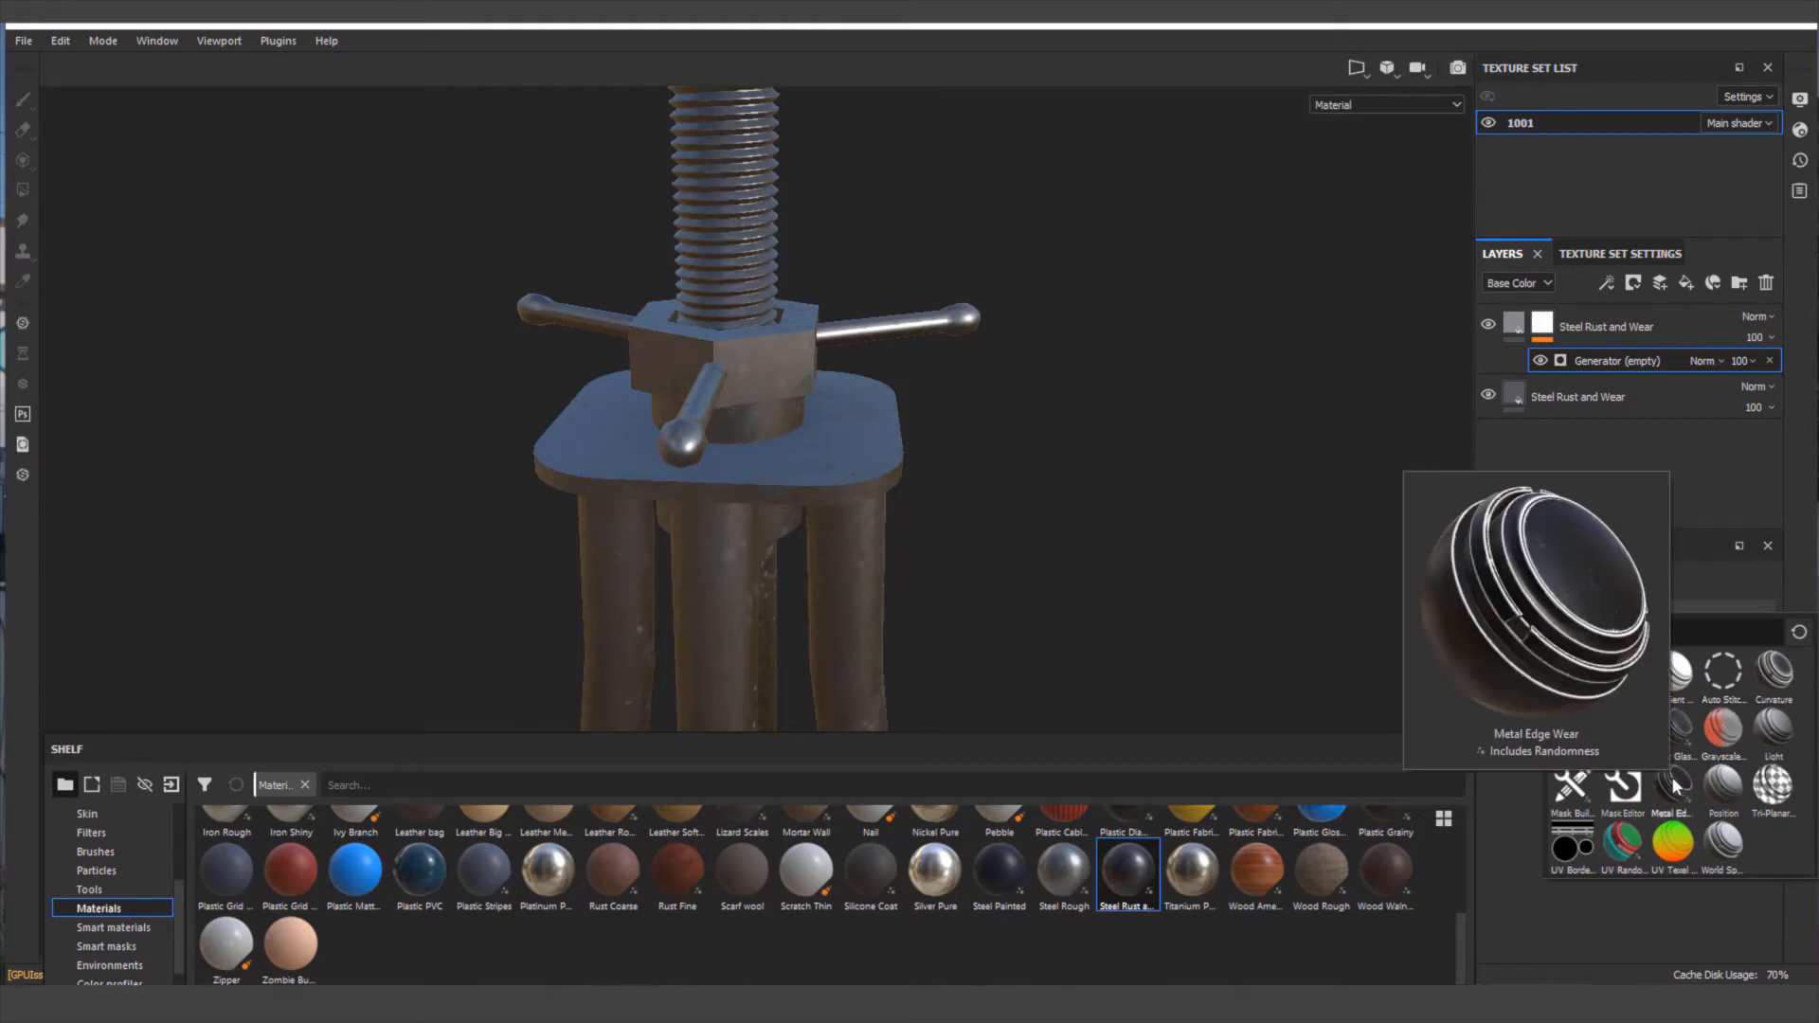
pyautogui.click(1674, 784)
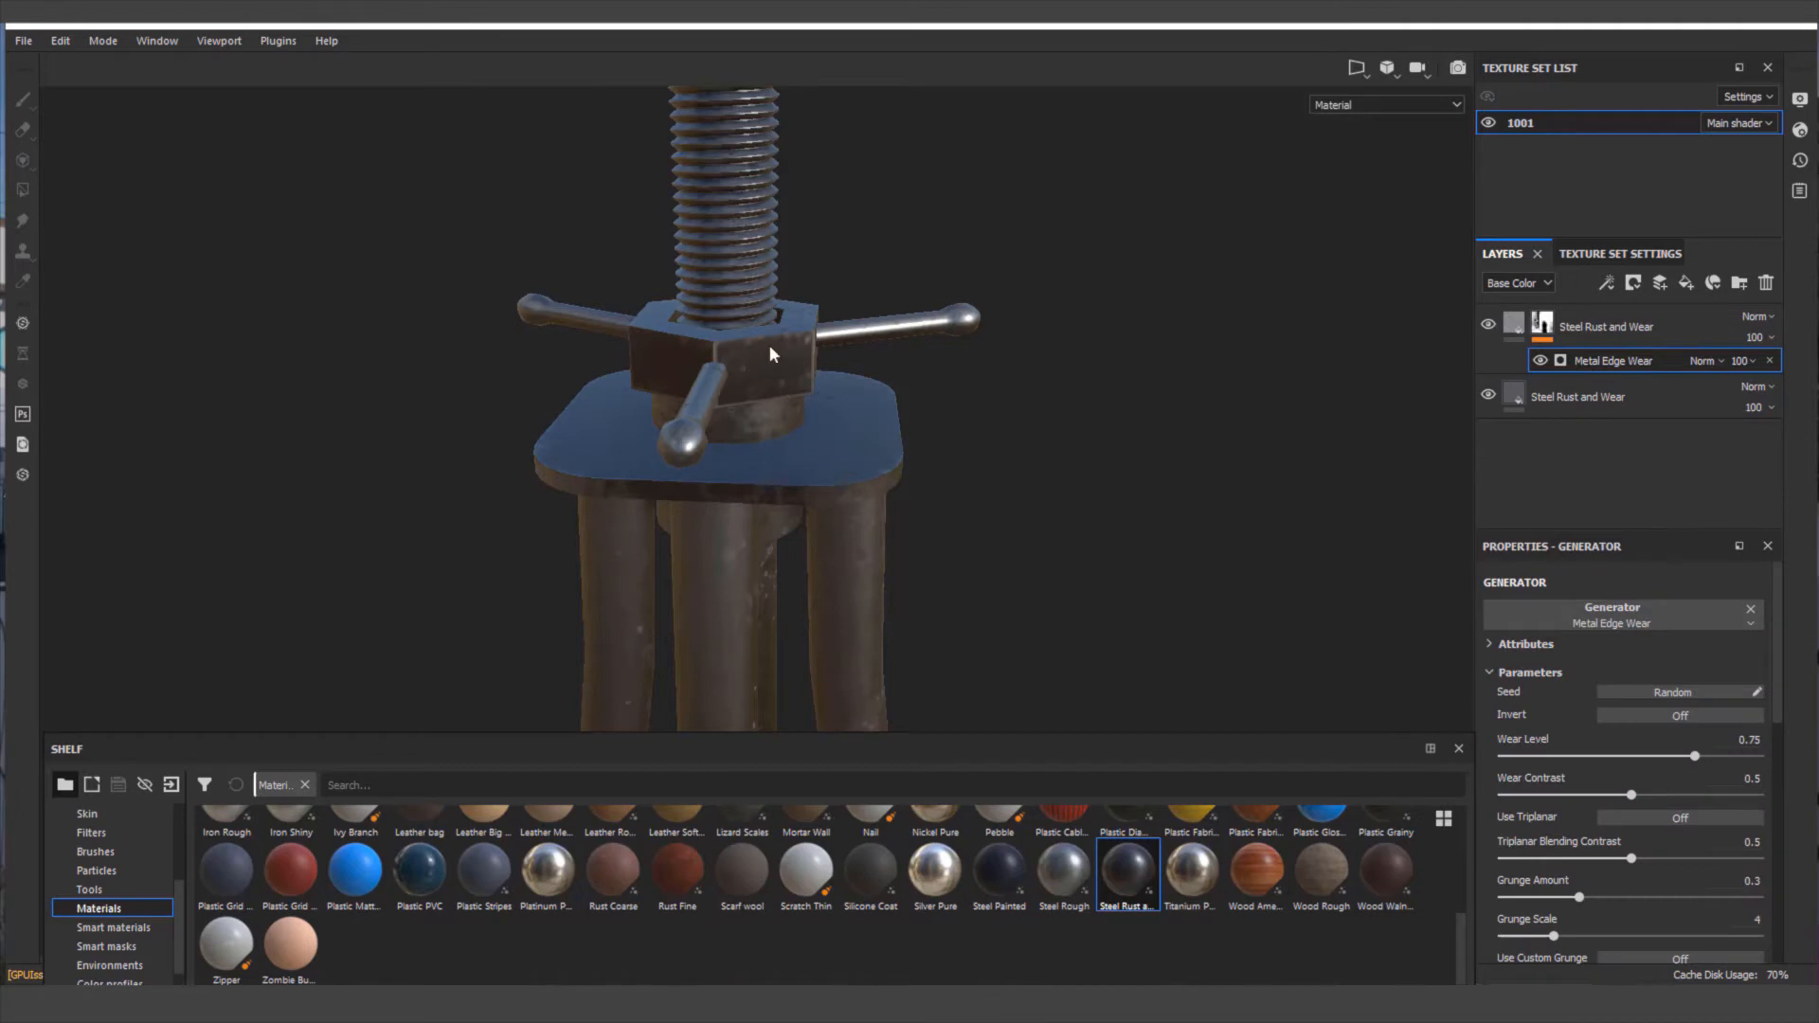
pyautogui.scroll(3, 769, 353)
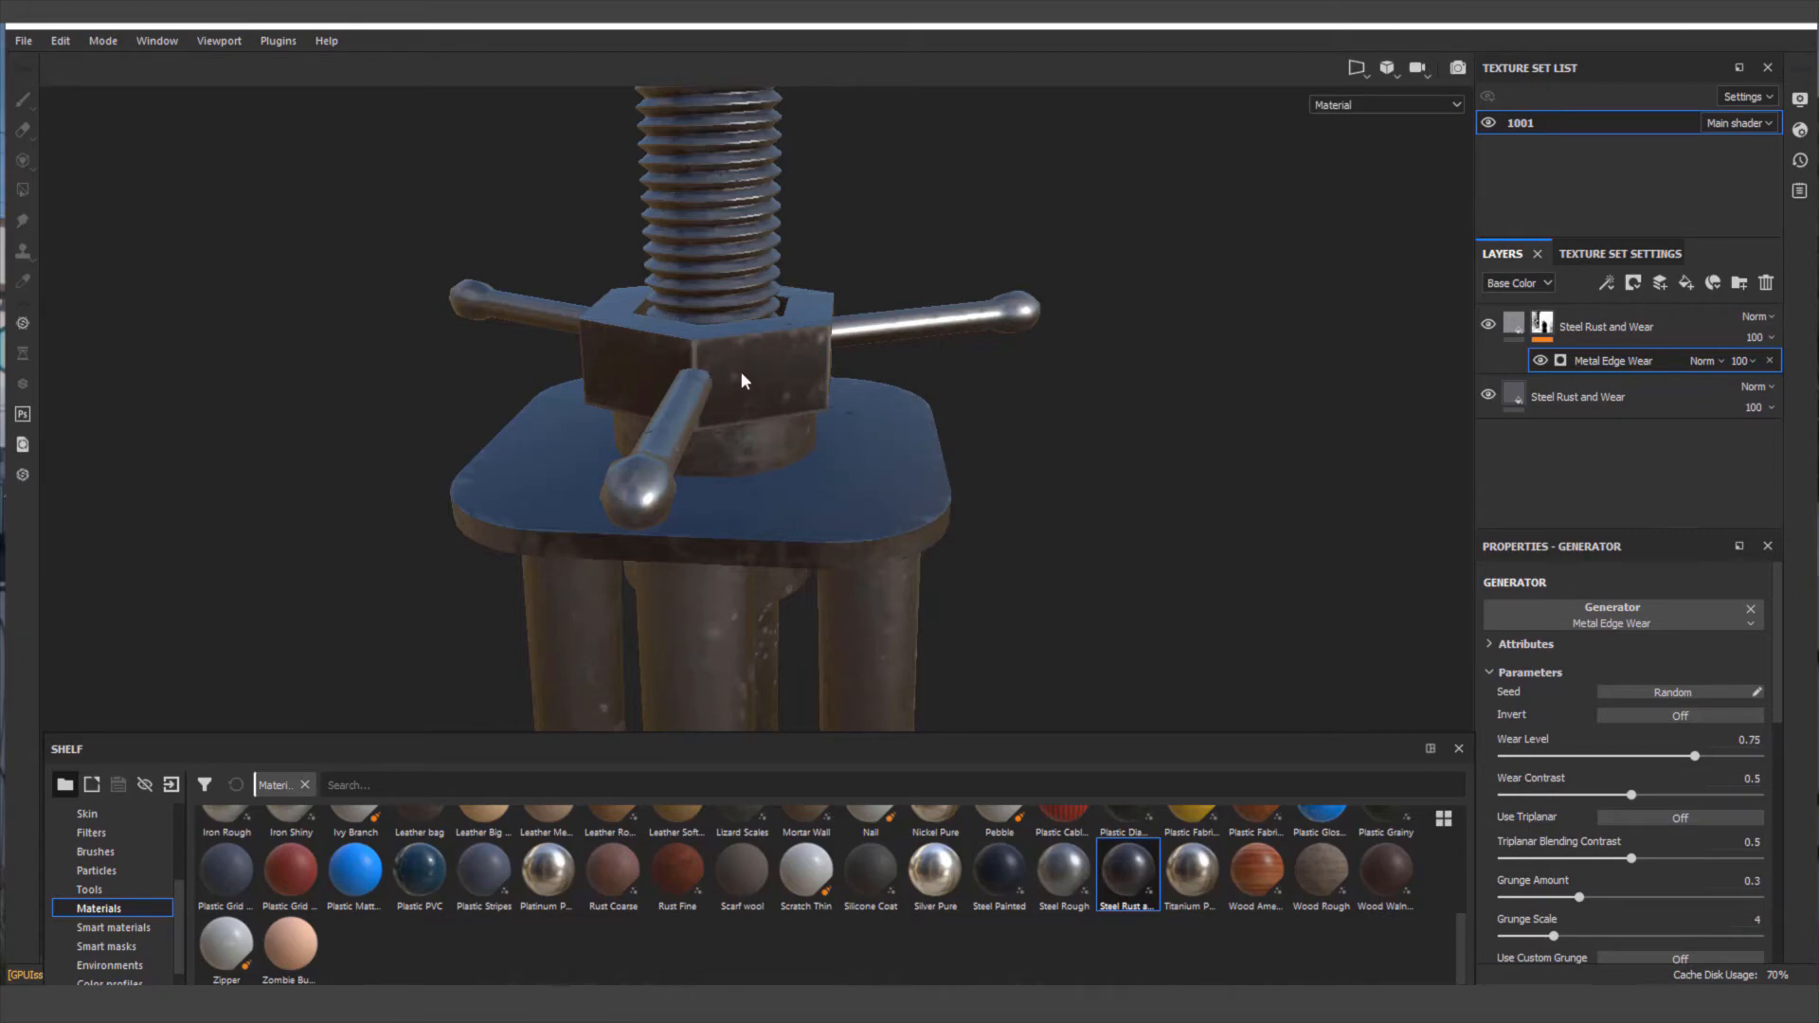
# Add a paint effect above the Metal Edge Wear generator in the mask and set its grayscale value to 1
pyautogui.rightClick(1595, 367)
pyautogui.click(1623, 397)
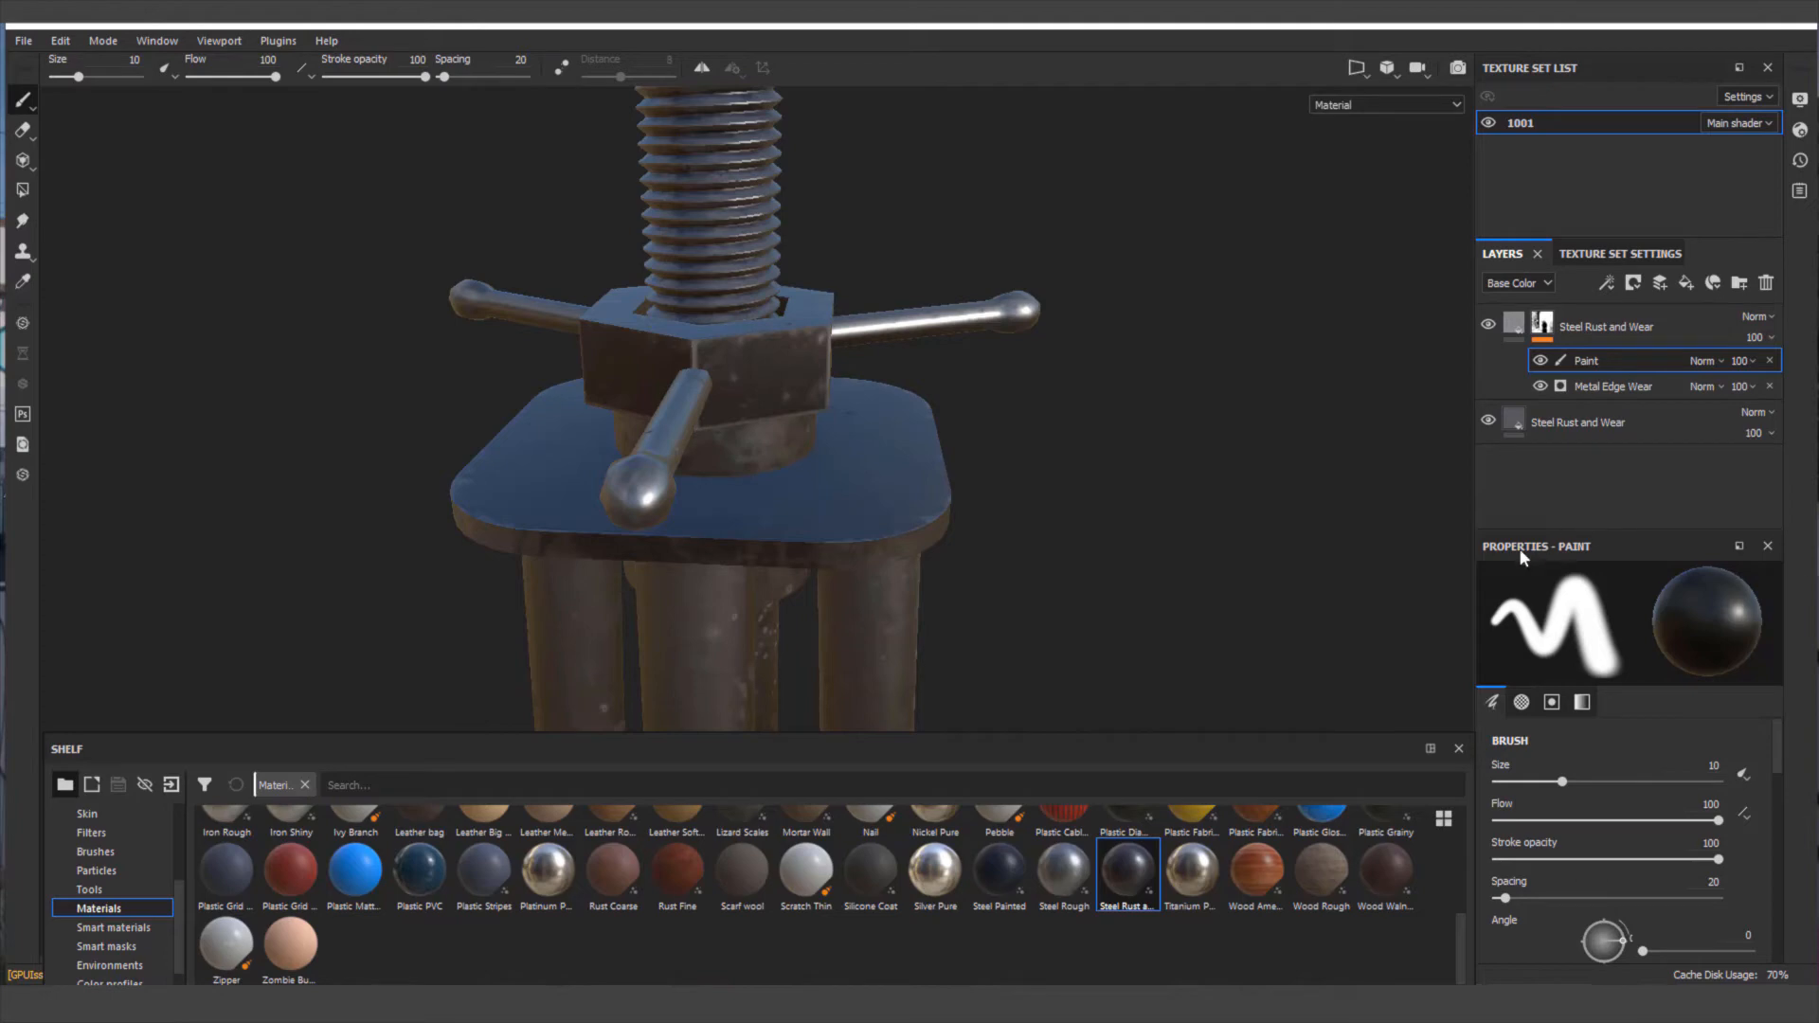
pyautogui.moveTo(1777, 724)
pyautogui.mouseDown()
pyautogui.moveTo(1781, 894)
pyautogui.moveTo(1730, 919)
pyautogui.mouseUp()
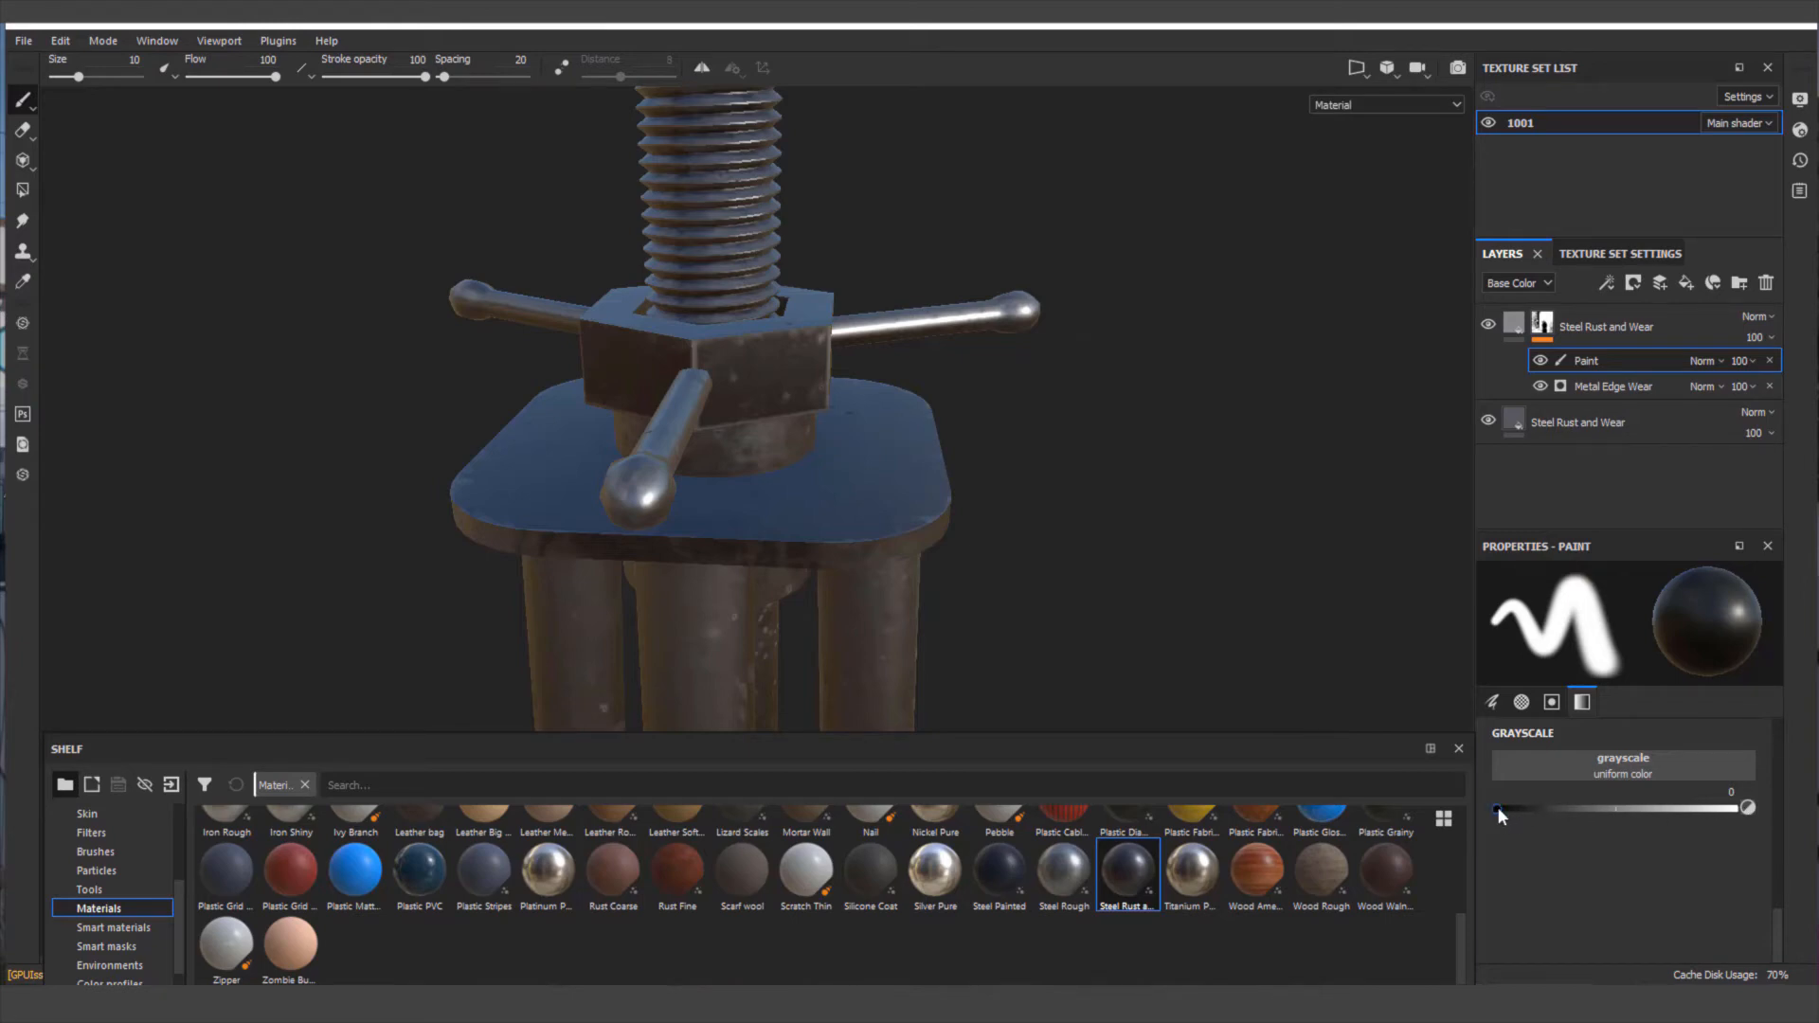
pyautogui.moveTo(1497, 807); pyautogui.dragTo(1757, 816)
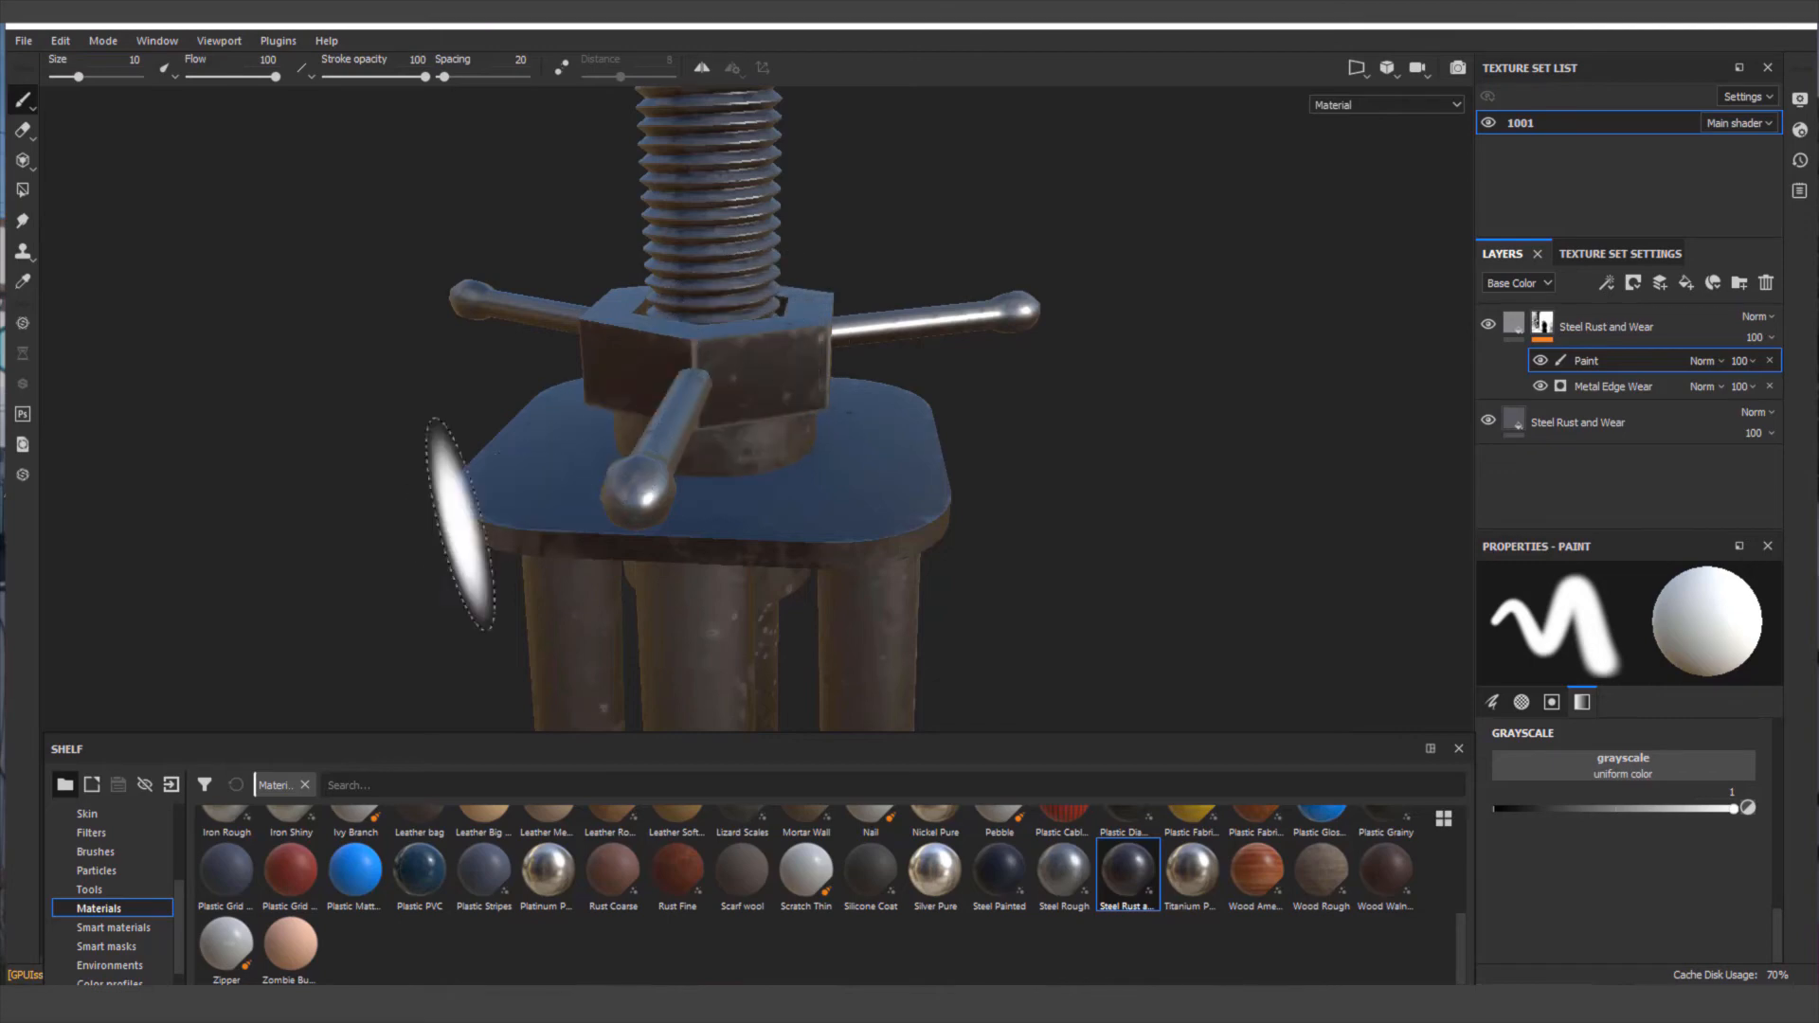
# Choose the Dirt 1 brush for the mask's paint effect and reduce its size to 2.16
pyautogui.click(104, 853)
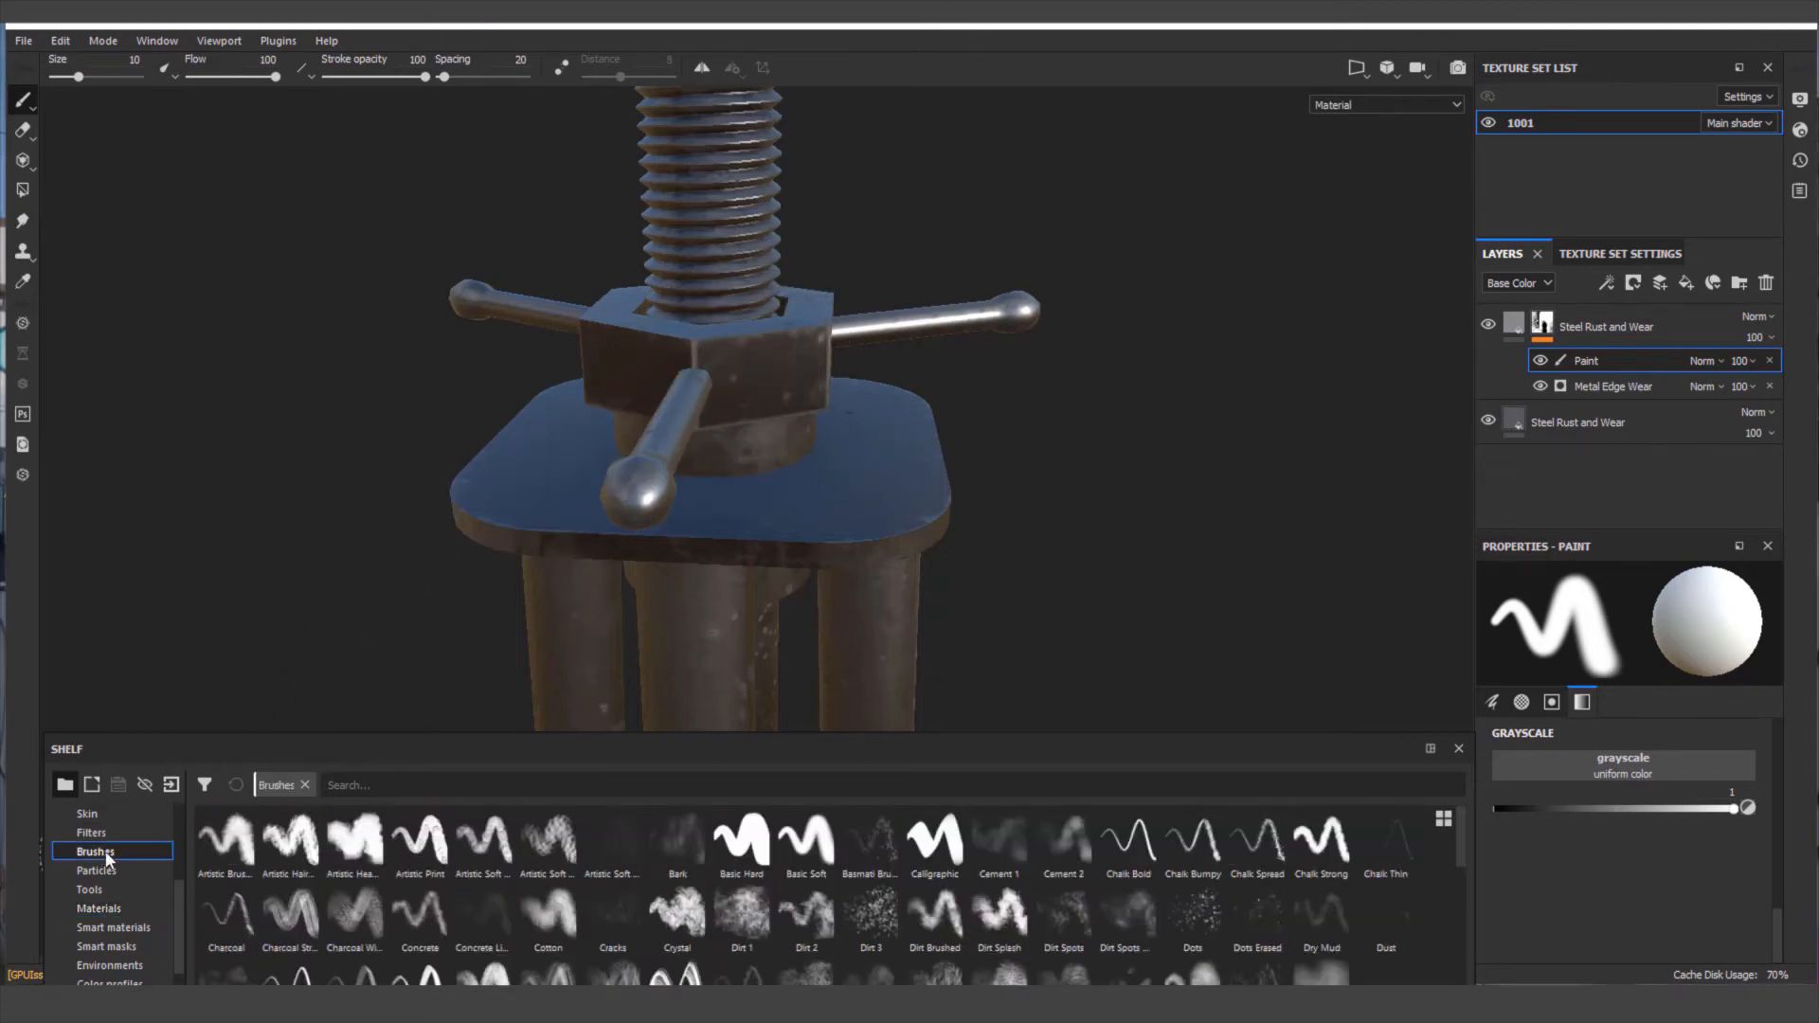
pyautogui.click(743, 919)
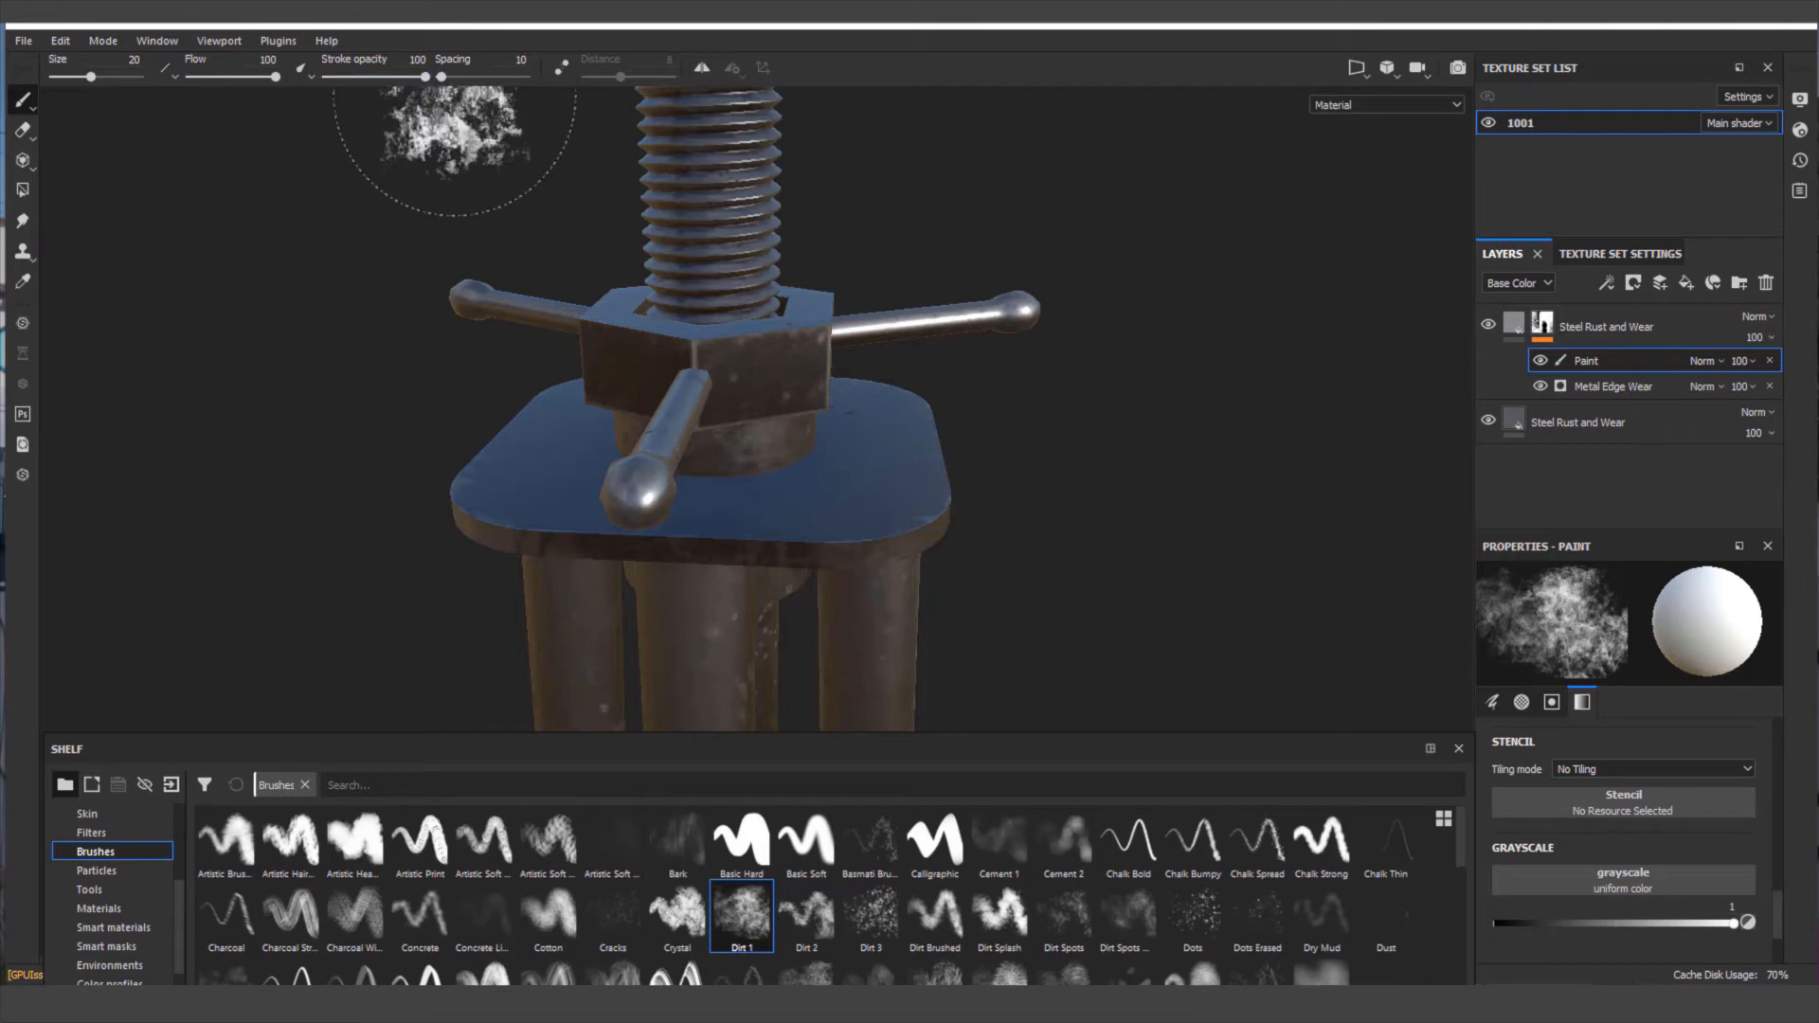
pyautogui.moveTo(527, 304); pyautogui.dragTo(692, 364)
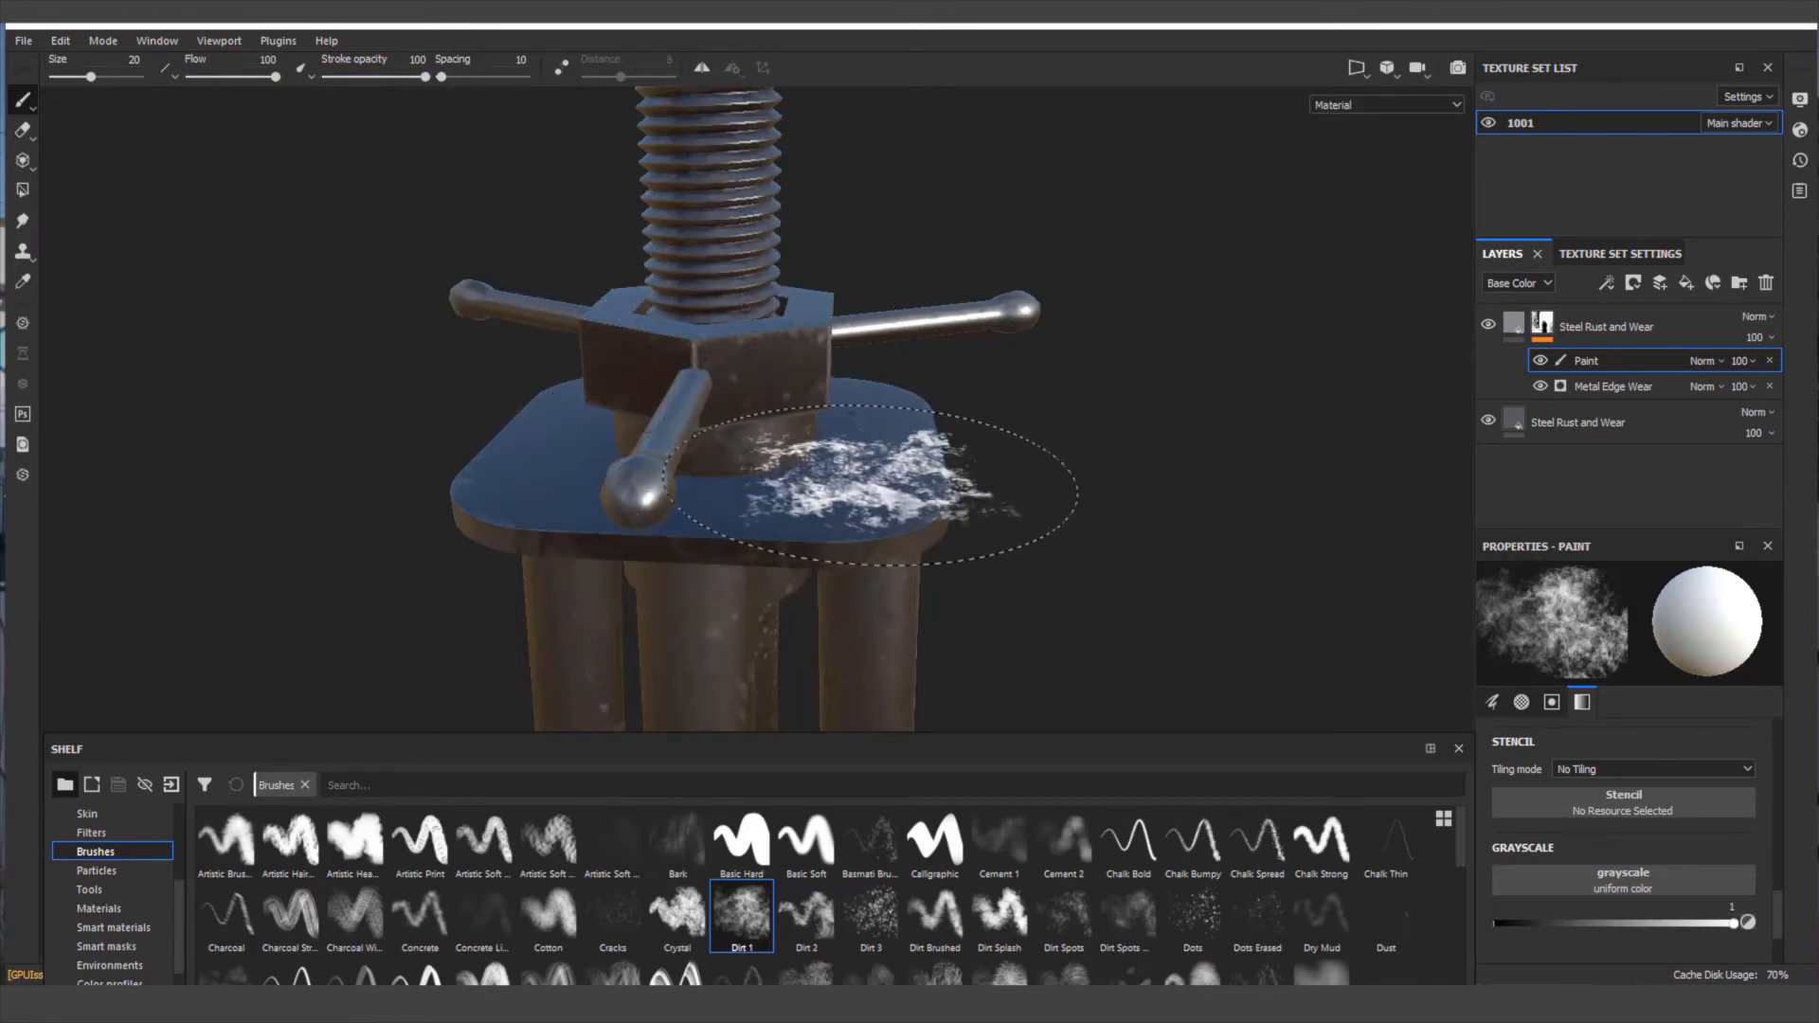
pyautogui.press('ctrl')
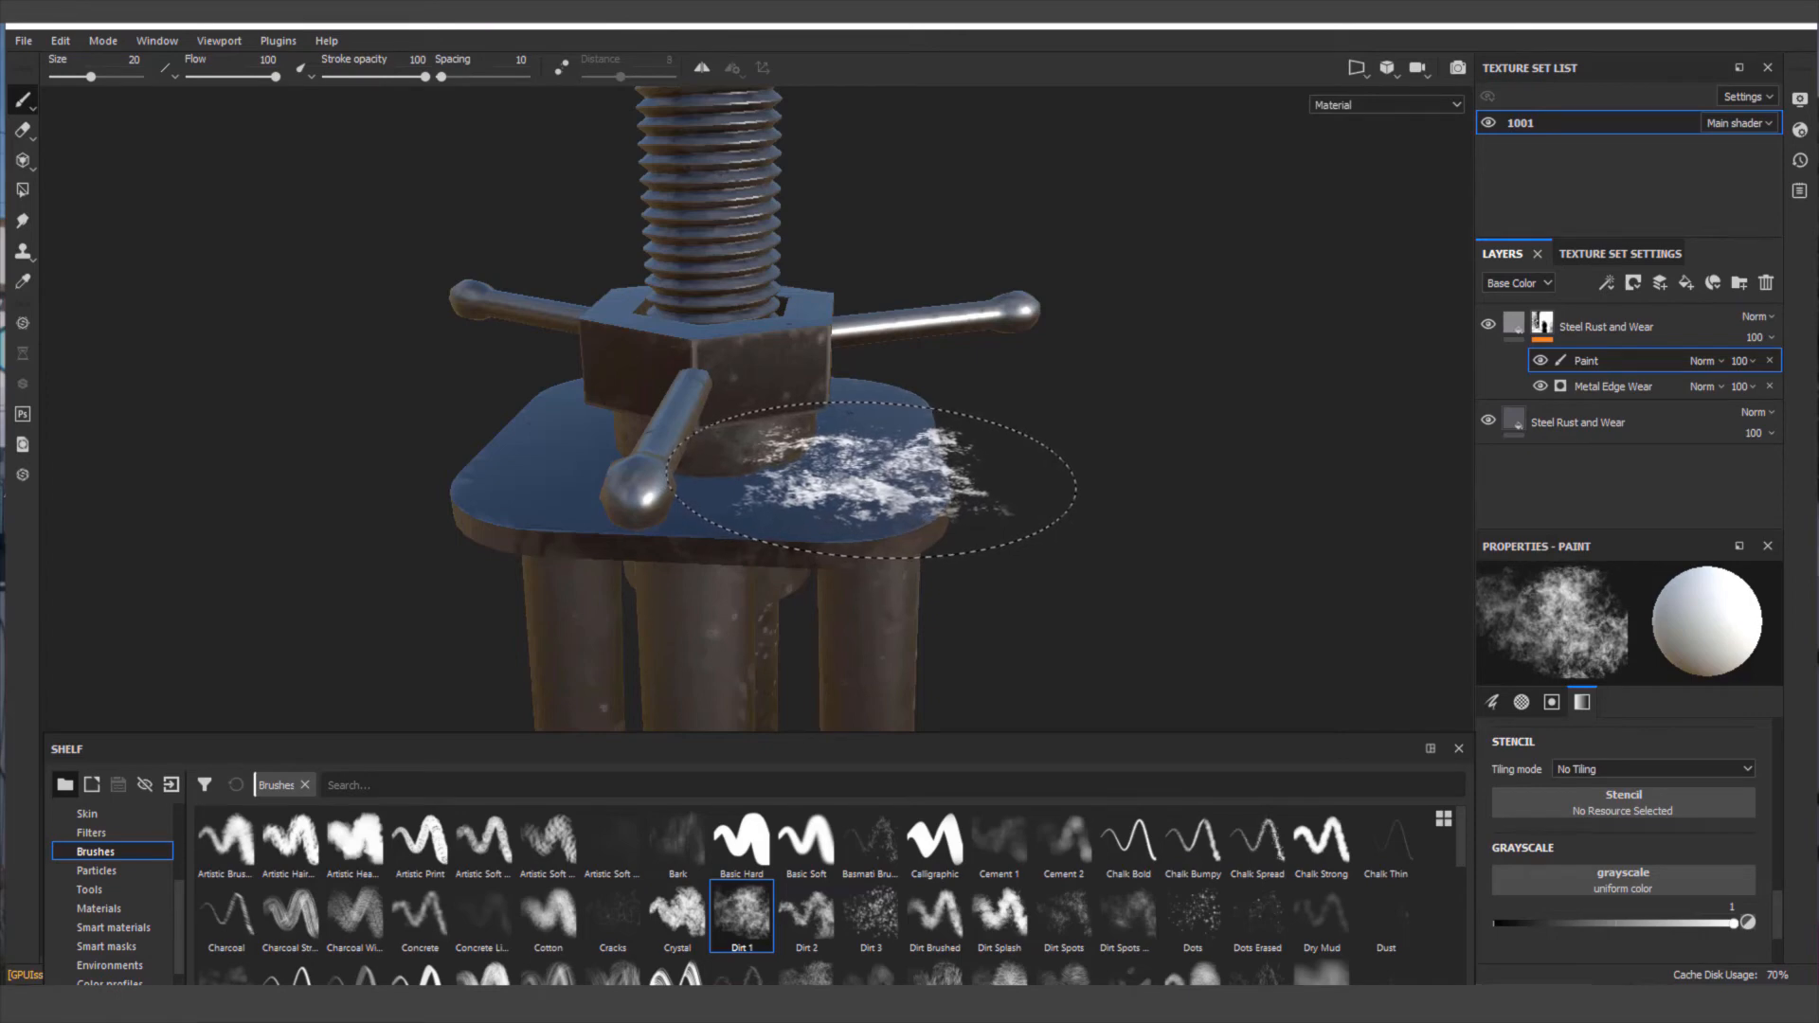
pyautogui.moveTo(871, 480)
pyautogui.keyDown('ctrl'); pyautogui.mouseDown()
pyautogui.moveTo(777, 480)
pyautogui.moveTo(871, 480)
pyautogui.mouseUp(); pyautogui.keyUp('ctrl')
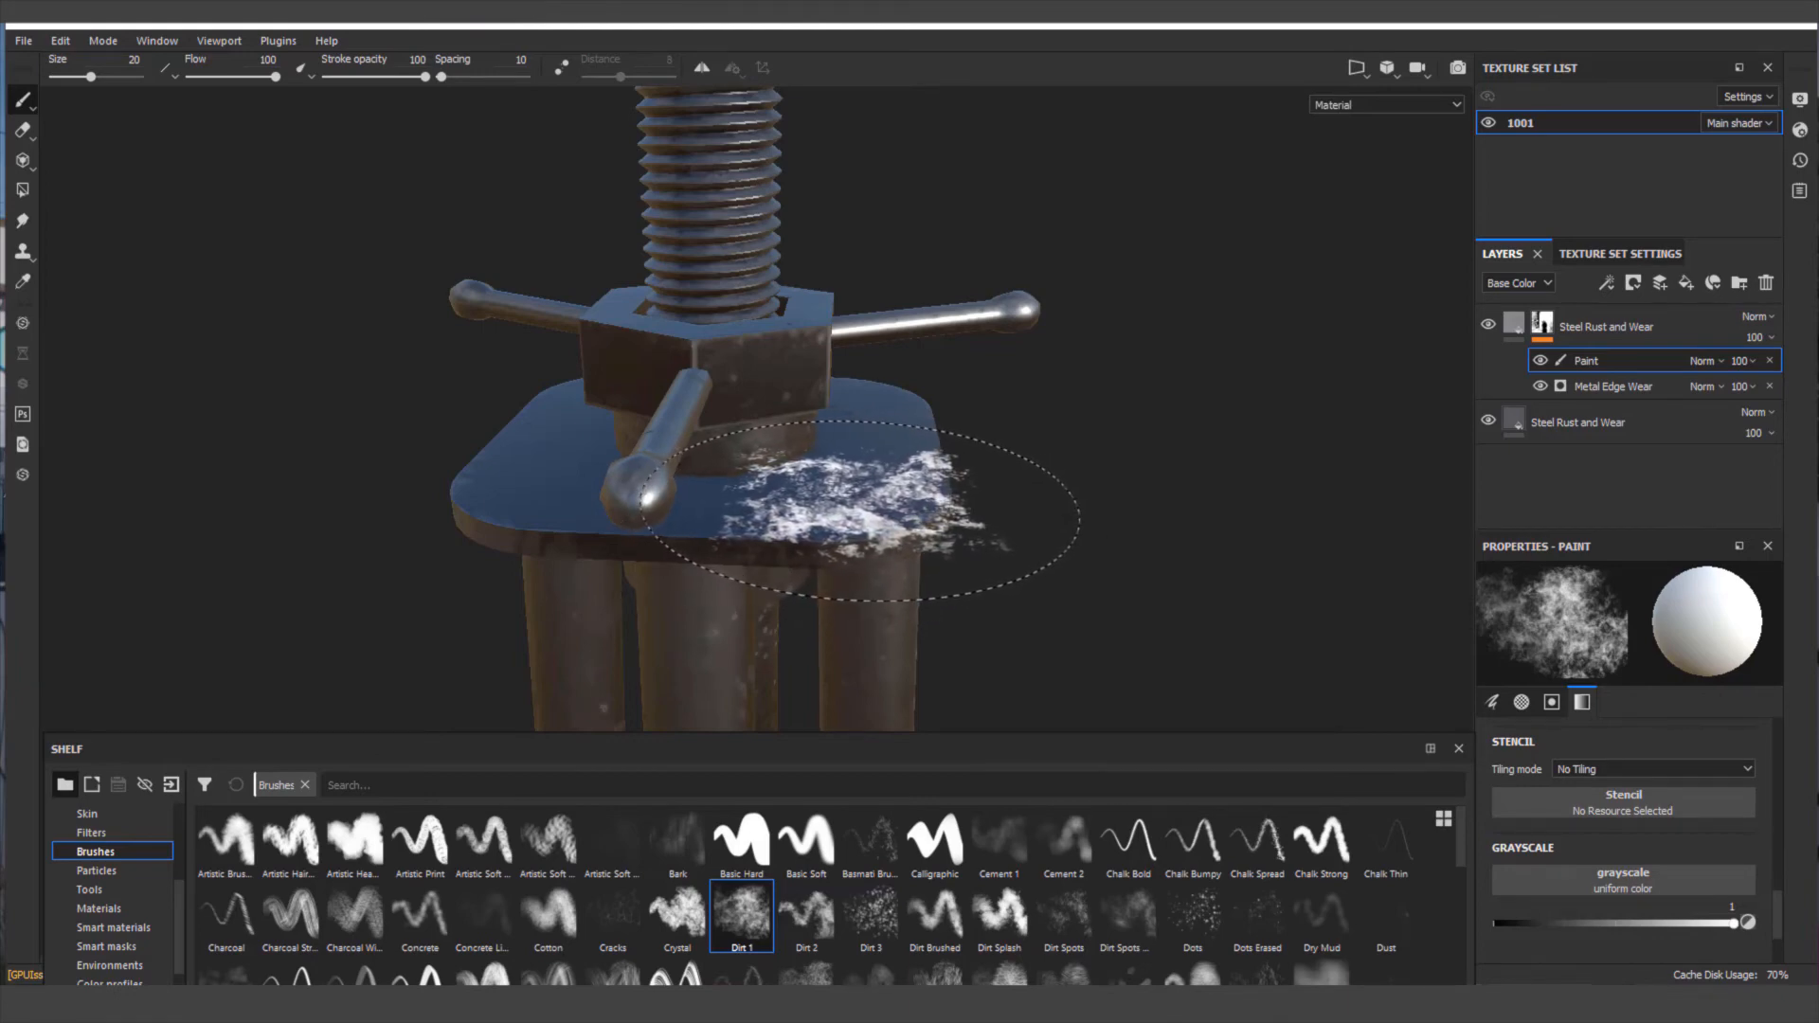
pyautogui.moveTo(862, 497)
pyautogui.keyDown('ctrl'); pyautogui.mouseDown(button='right')
pyautogui.moveTo(781, 498)
pyautogui.moveTo(881, 490)
pyautogui.mouseUp(button='right'); pyautogui.keyUp('ctrl')
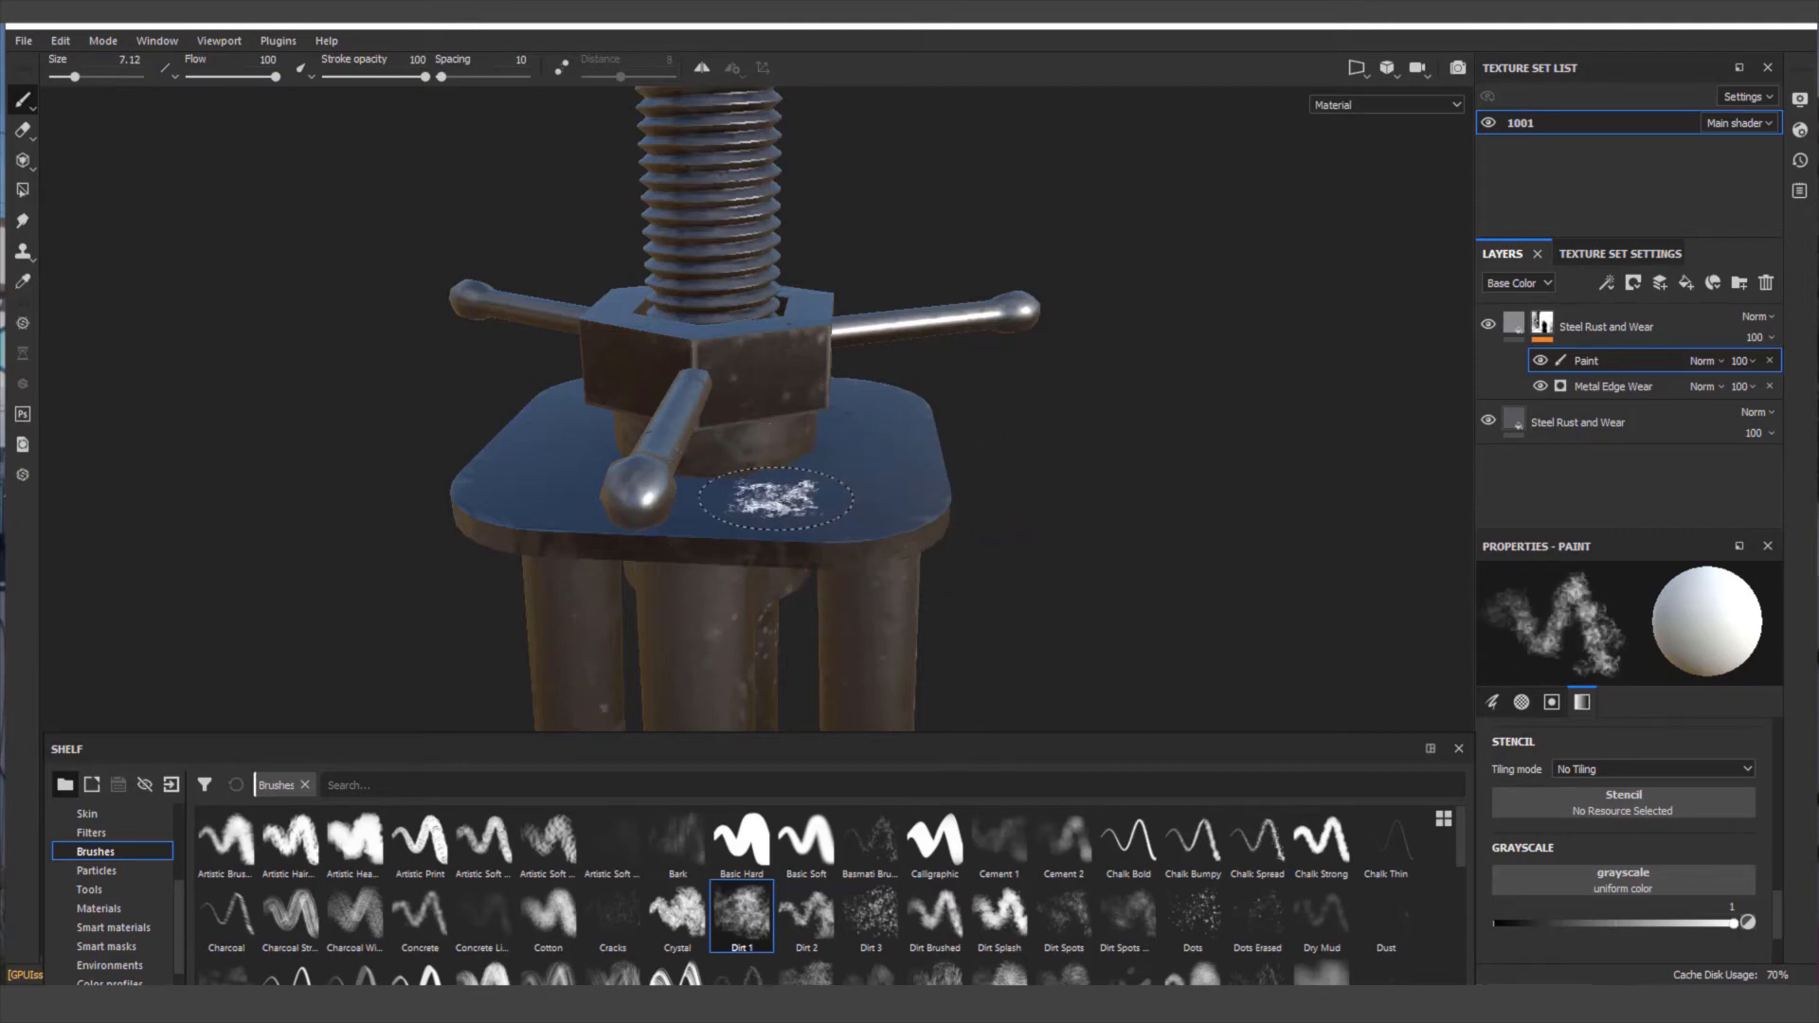
pyautogui.moveTo(775, 498)
pyautogui.keyDown('alt'); pyautogui.mouseDown()
pyautogui.moveTo(751, 486)
pyautogui.moveTo(730, 330)
pyautogui.moveTo(753, 335)
pyautogui.mouseUp(); pyautogui.keyUp('alt')
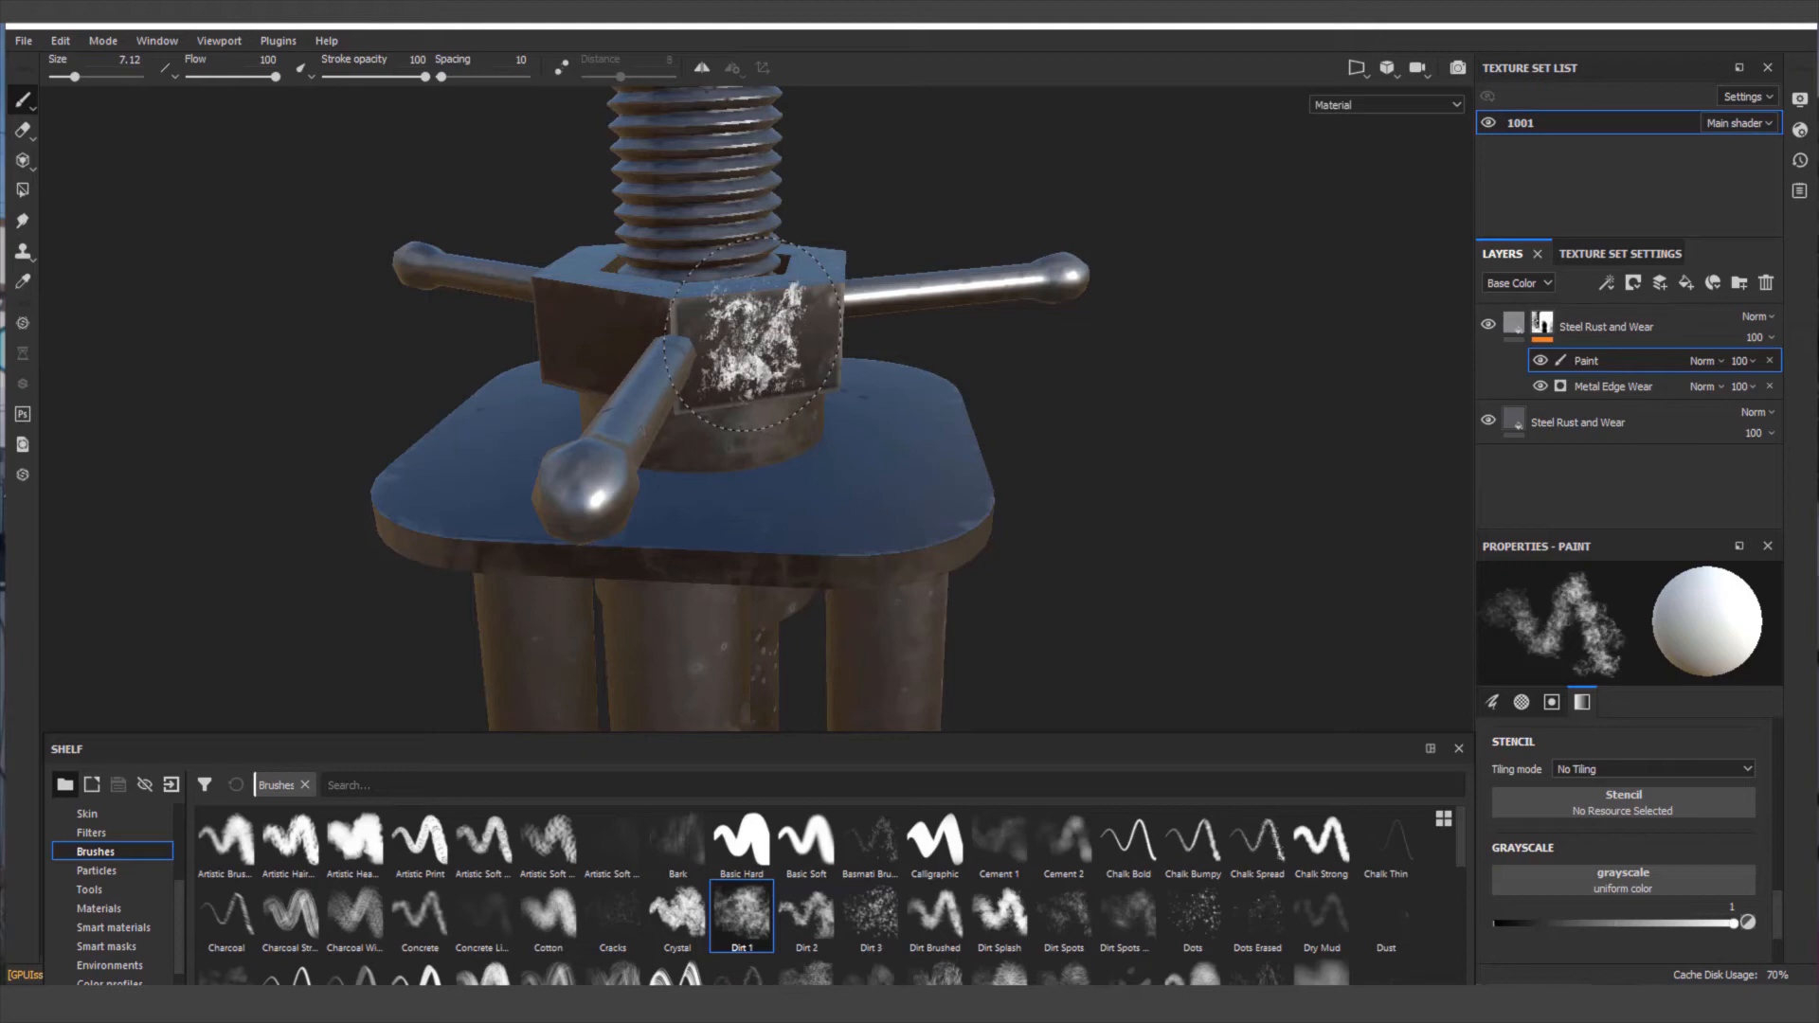
pyautogui.keyDown('ctrl'); pyautogui.moveTo(751, 335); pyautogui.dragTo(691, 337, button='right'); pyautogui.keyUp('ctrl')
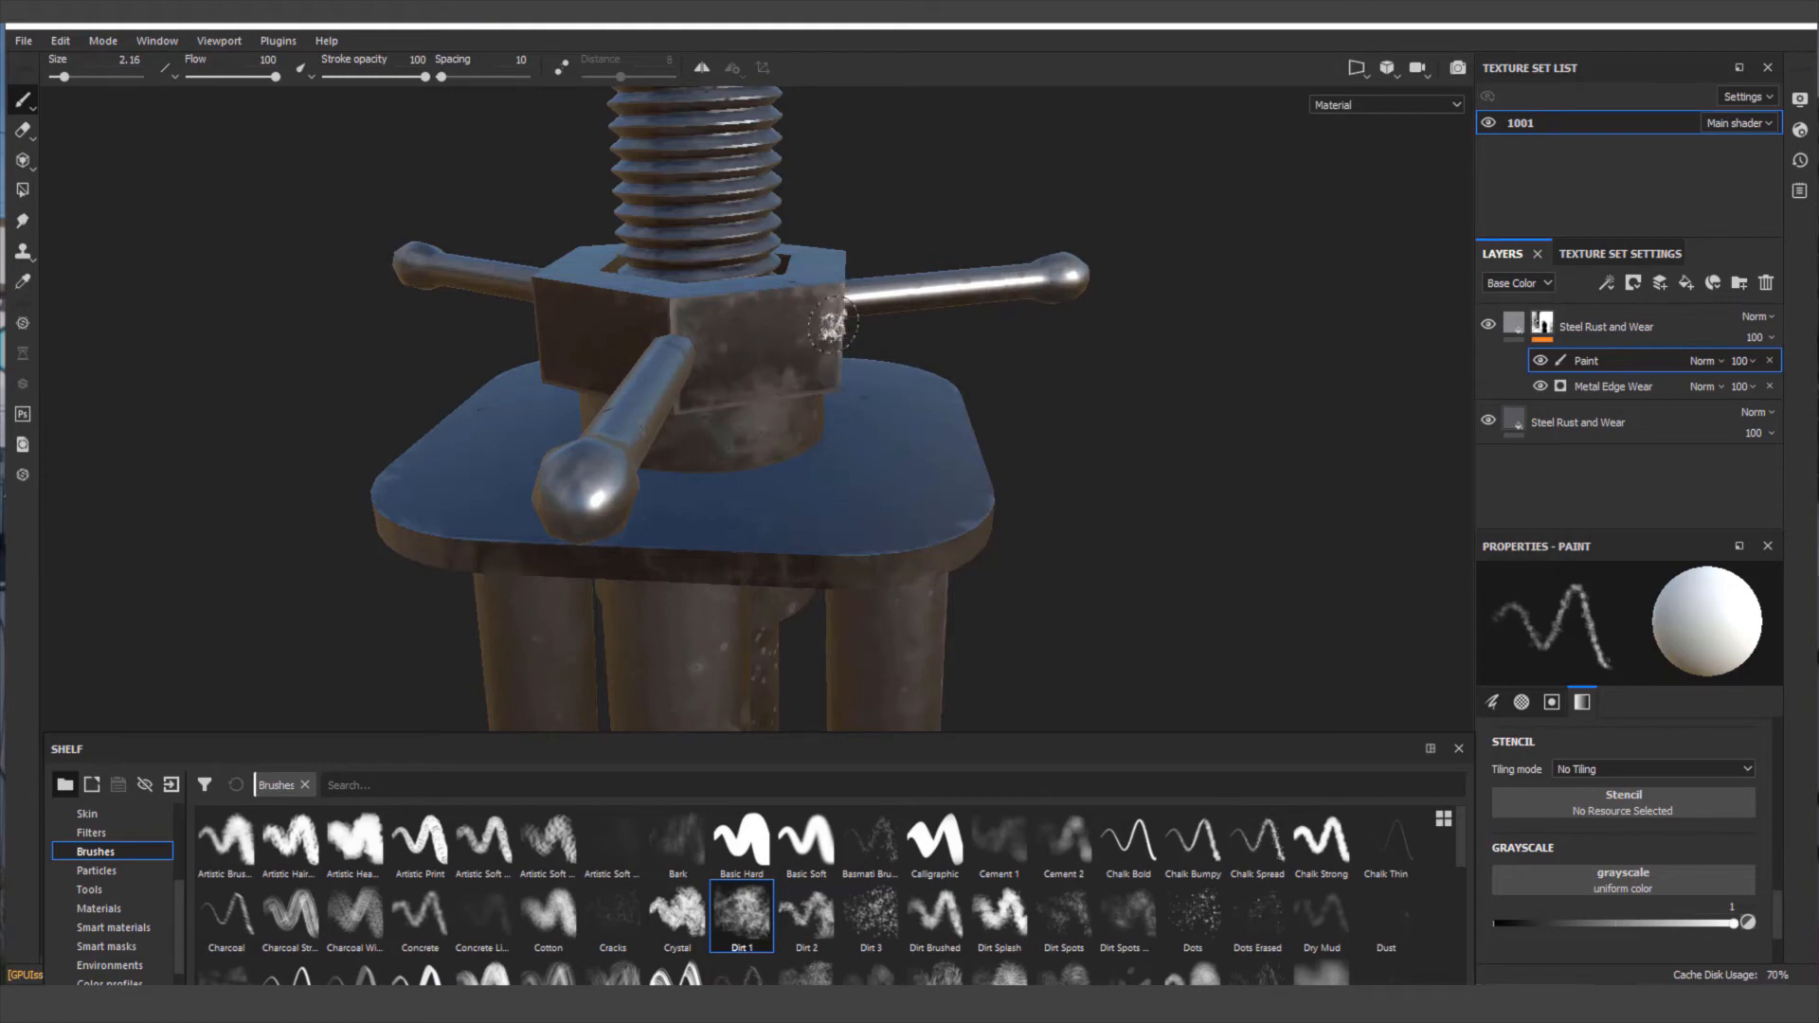
# Paint white dirt strokes around the hex nut's faces and the collar beneath it
pyautogui.keyDown('alt'); pyautogui.moveTo(790, 325); pyautogui.dragTo(645, 317); pyautogui.keyUp('alt')
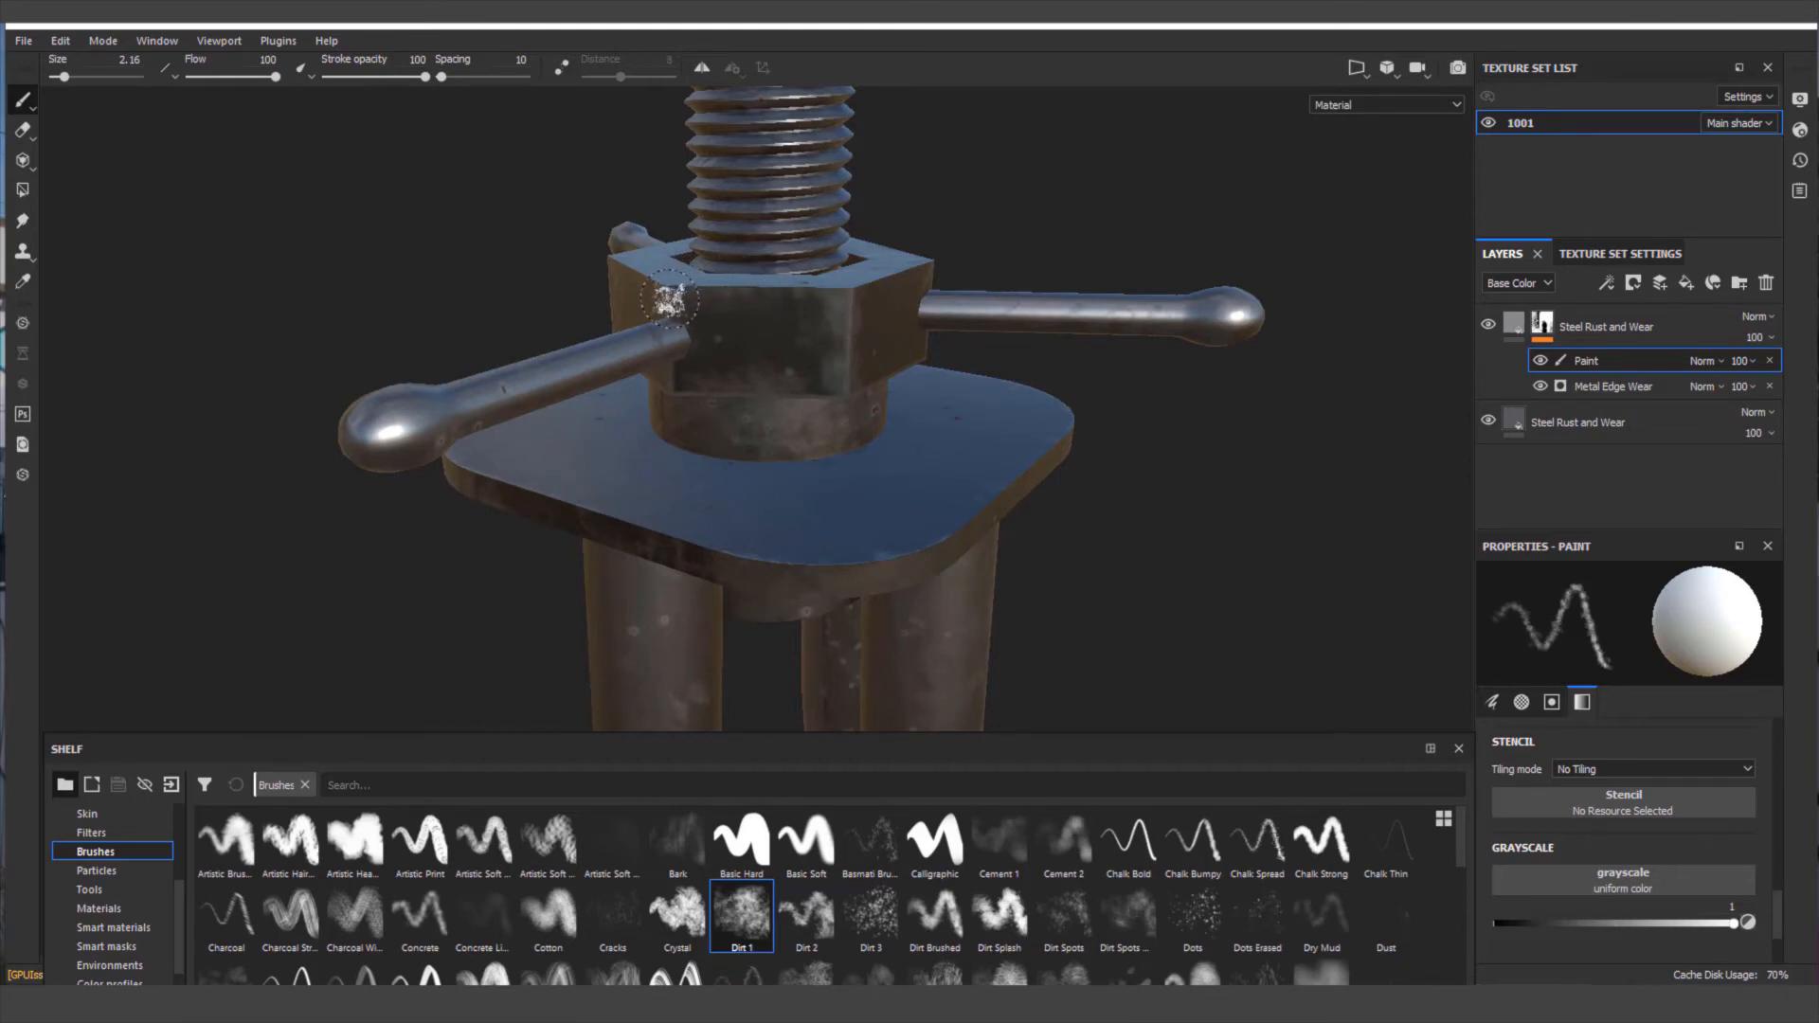
pyautogui.keyDown('alt'); pyautogui.moveTo(673, 301); pyautogui.dragTo(934, 284); pyautogui.keyUp('alt')
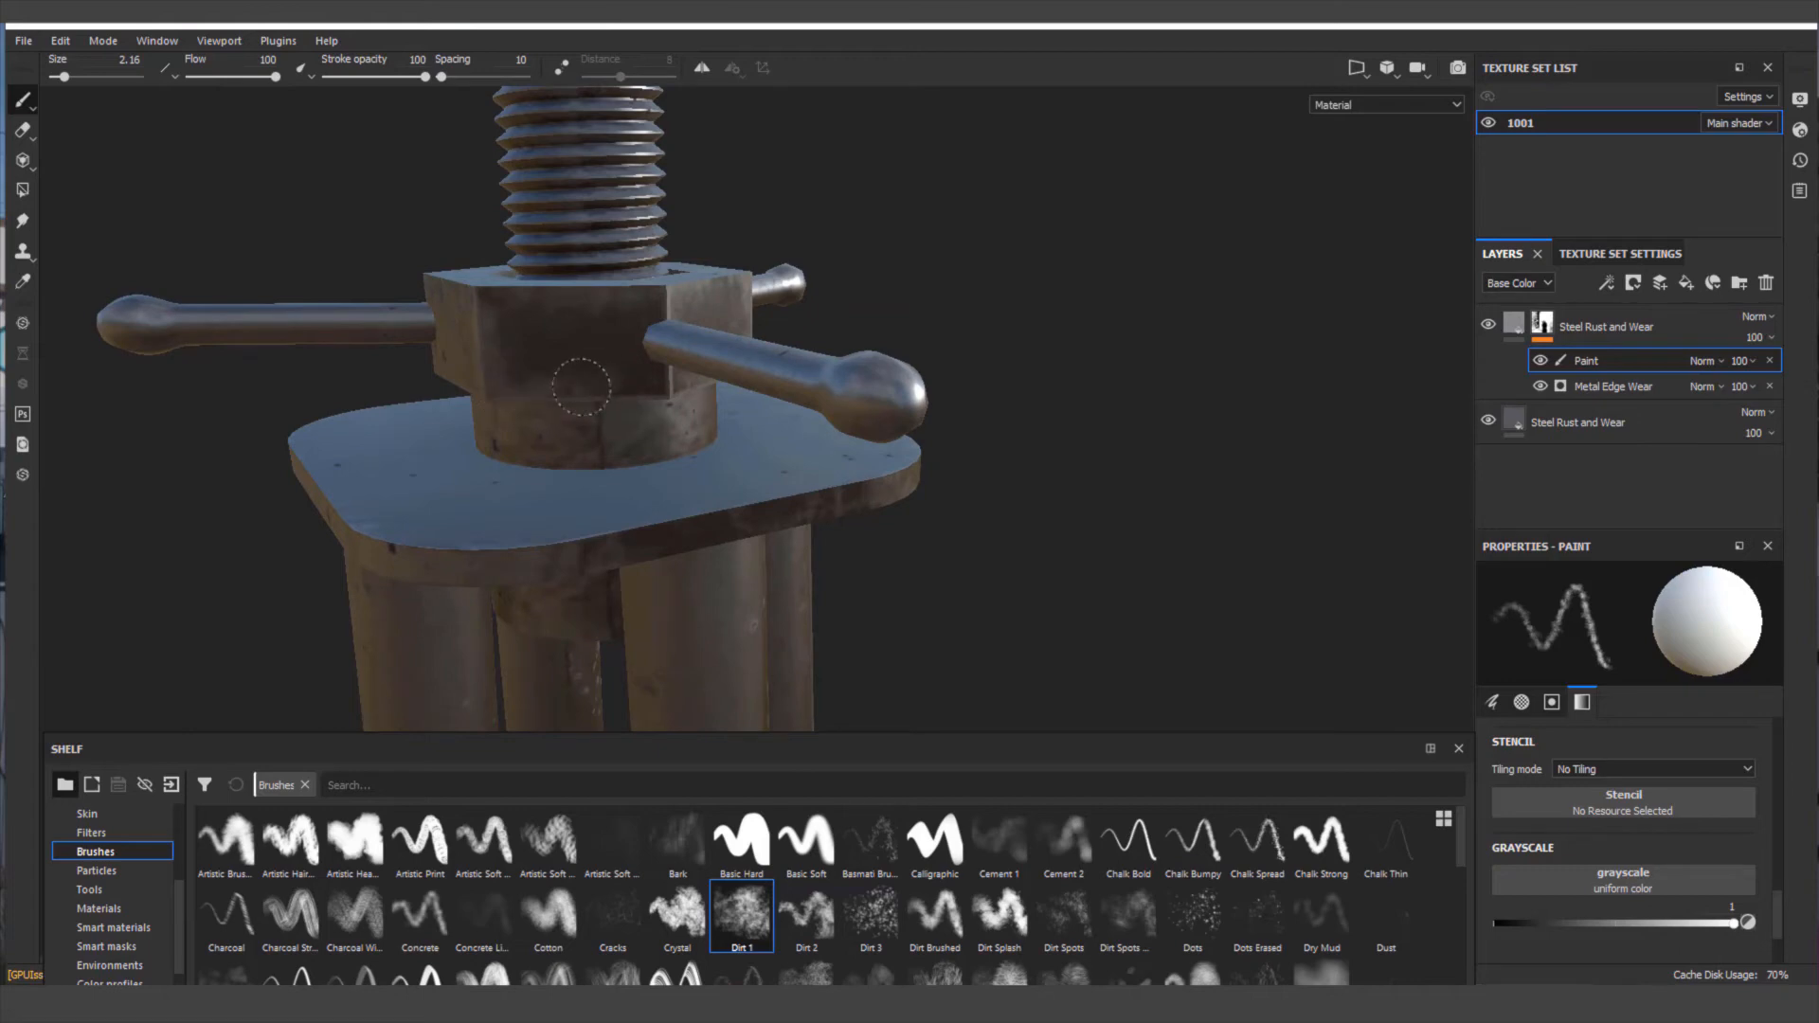
pyautogui.keyDown('alt'); pyautogui.moveTo(610, 382); pyautogui.dragTo(642, 362); pyautogui.keyUp('alt')
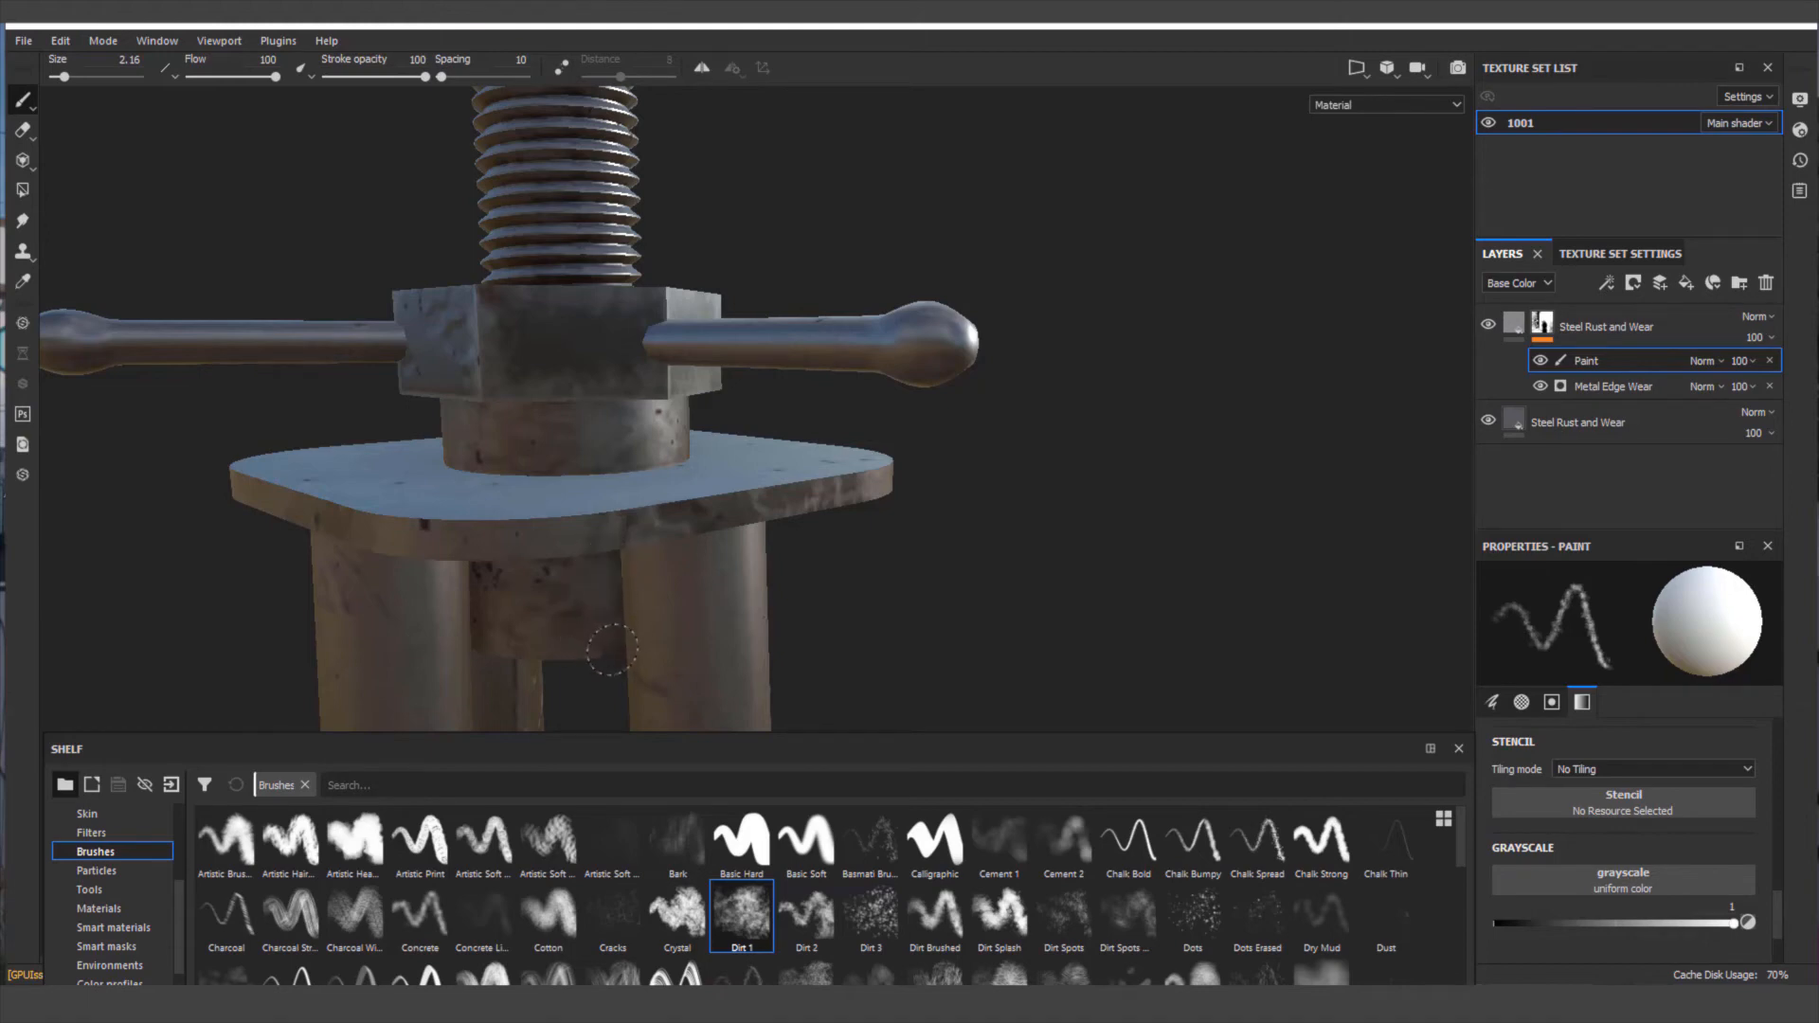
pyautogui.moveTo(495, 426)
pyautogui.keyDown('alt'); pyautogui.mouseDown()
pyautogui.moveTo(596, 467)
pyautogui.moveTo(933, 443)
pyautogui.mouseUp(); pyautogui.keyUp('alt')
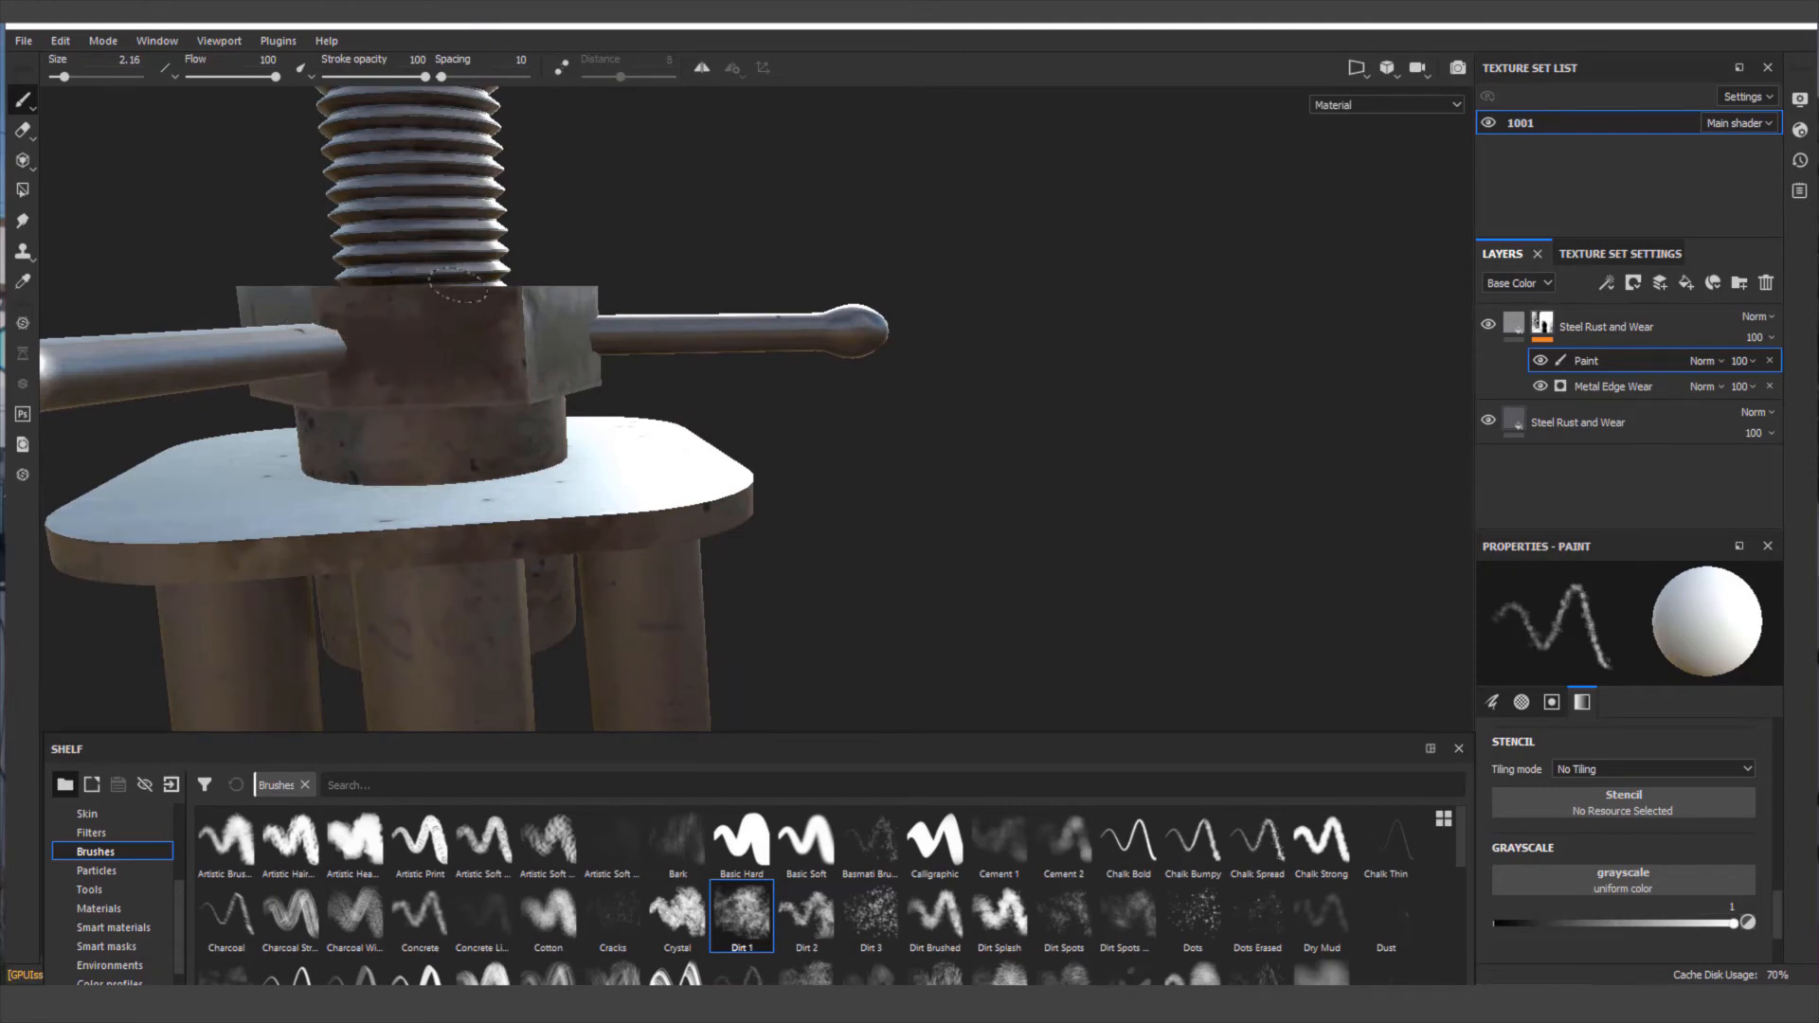
pyautogui.moveTo(347, 382)
pyautogui.keyDown('alt'); pyautogui.mouseDown()
pyautogui.moveTo(593, 410)
pyautogui.moveTo(569, 408)
pyautogui.mouseUp(); pyautogui.keyUp('alt')
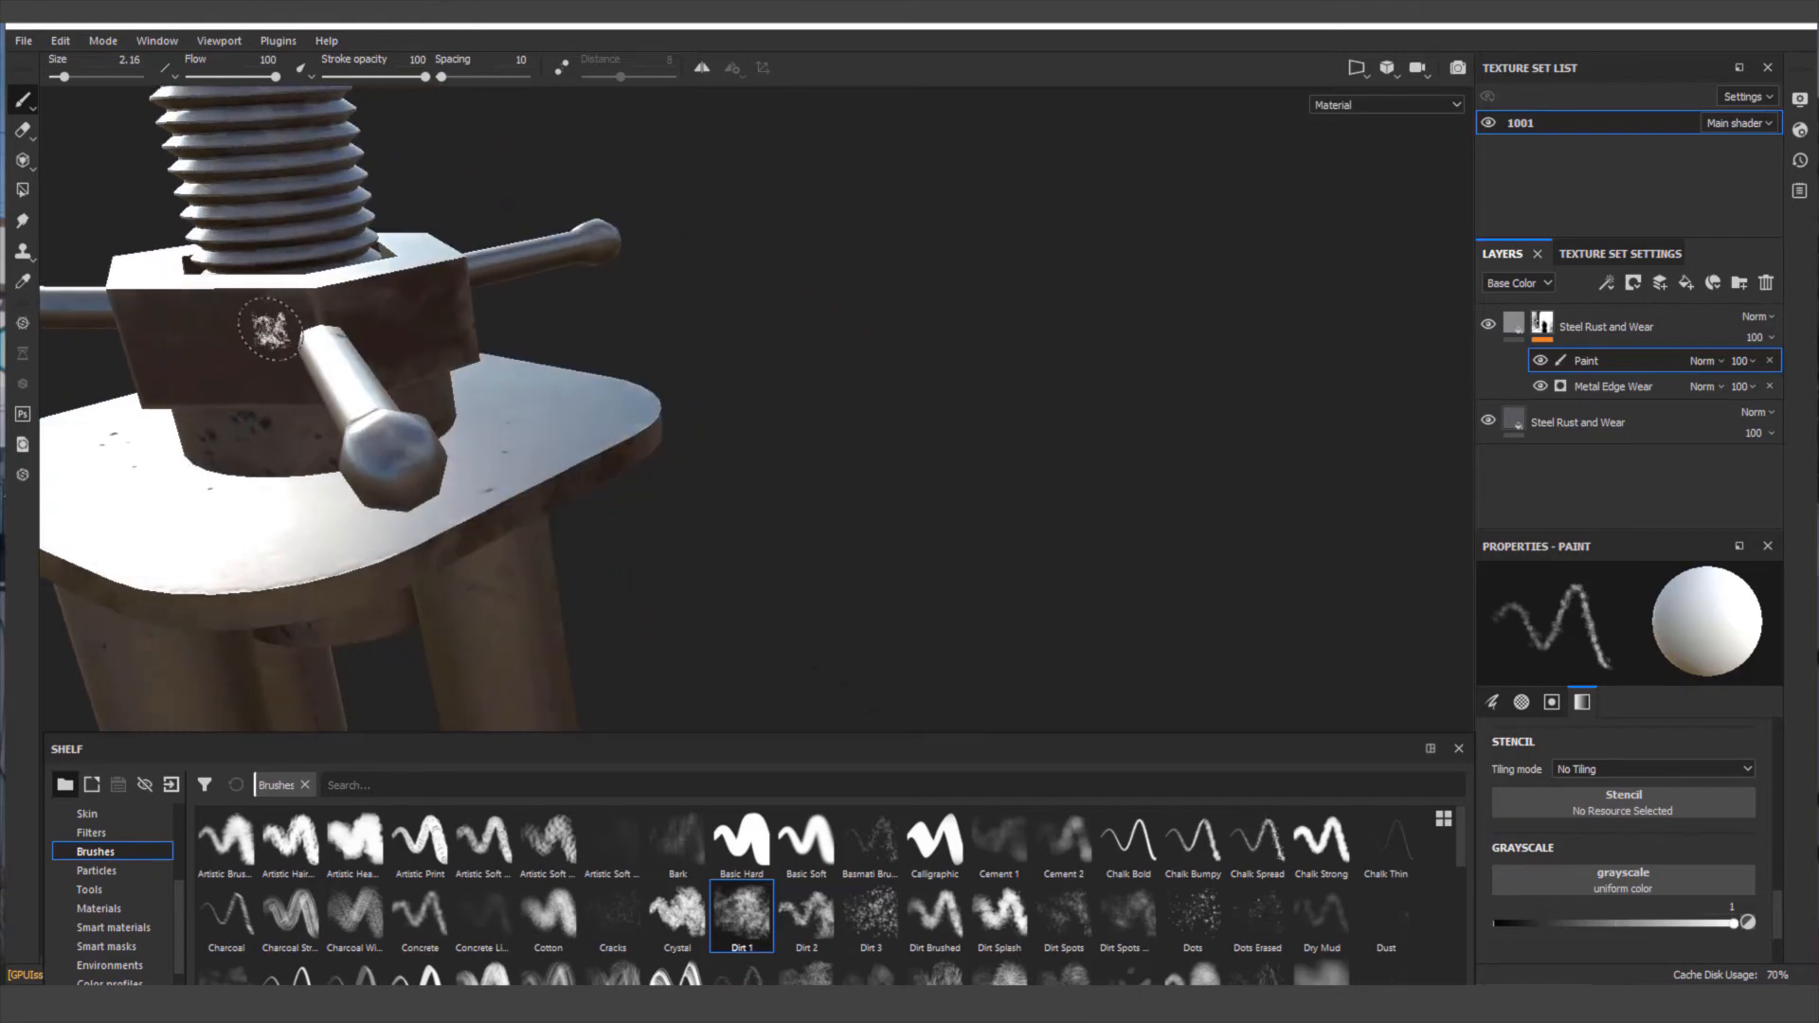
pyautogui.keyDown('alt'); pyautogui.moveTo(311, 341); pyautogui.dragTo(701, 315); pyautogui.keyUp('alt')
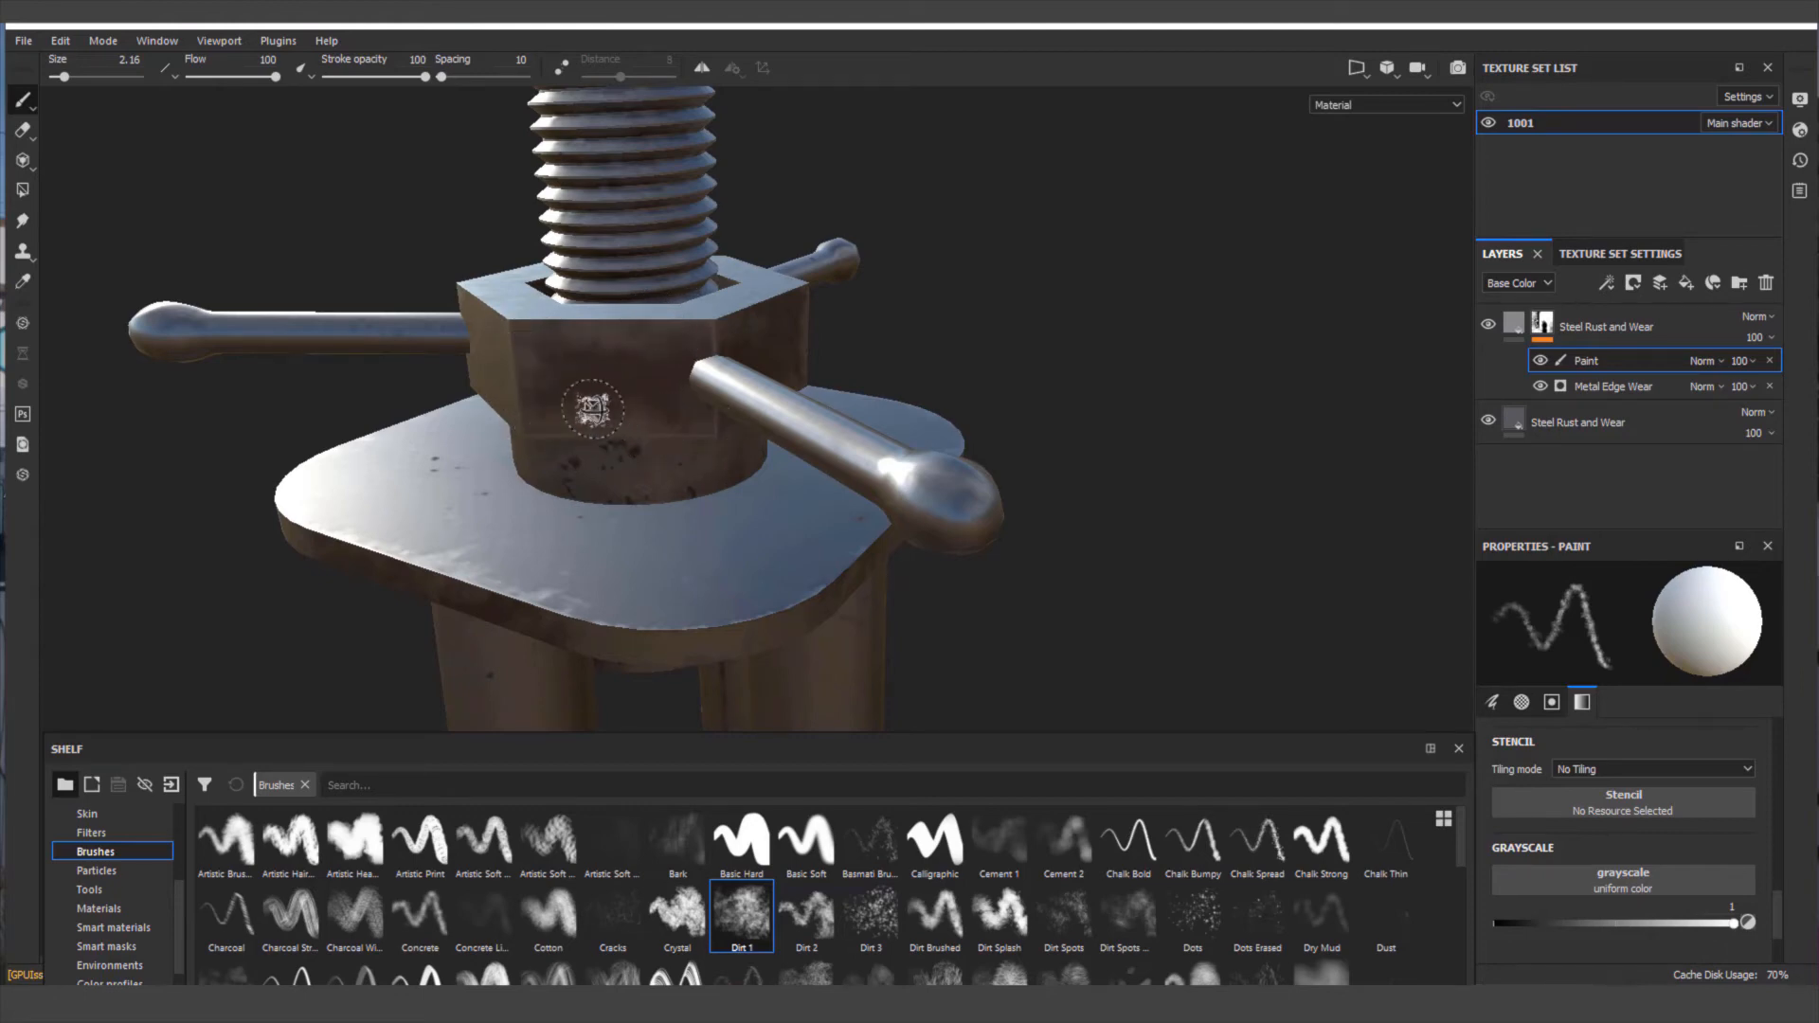
pyautogui.moveTo(593, 410)
pyautogui.keyDown('alt'); pyautogui.mouseDown()
pyautogui.moveTo(937, 377)
pyautogui.moveTo(528, 385)
pyautogui.moveTo(861, 394)
pyautogui.moveTo(674, 346)
pyautogui.mouseUp(); pyautogui.keyUp('alt')
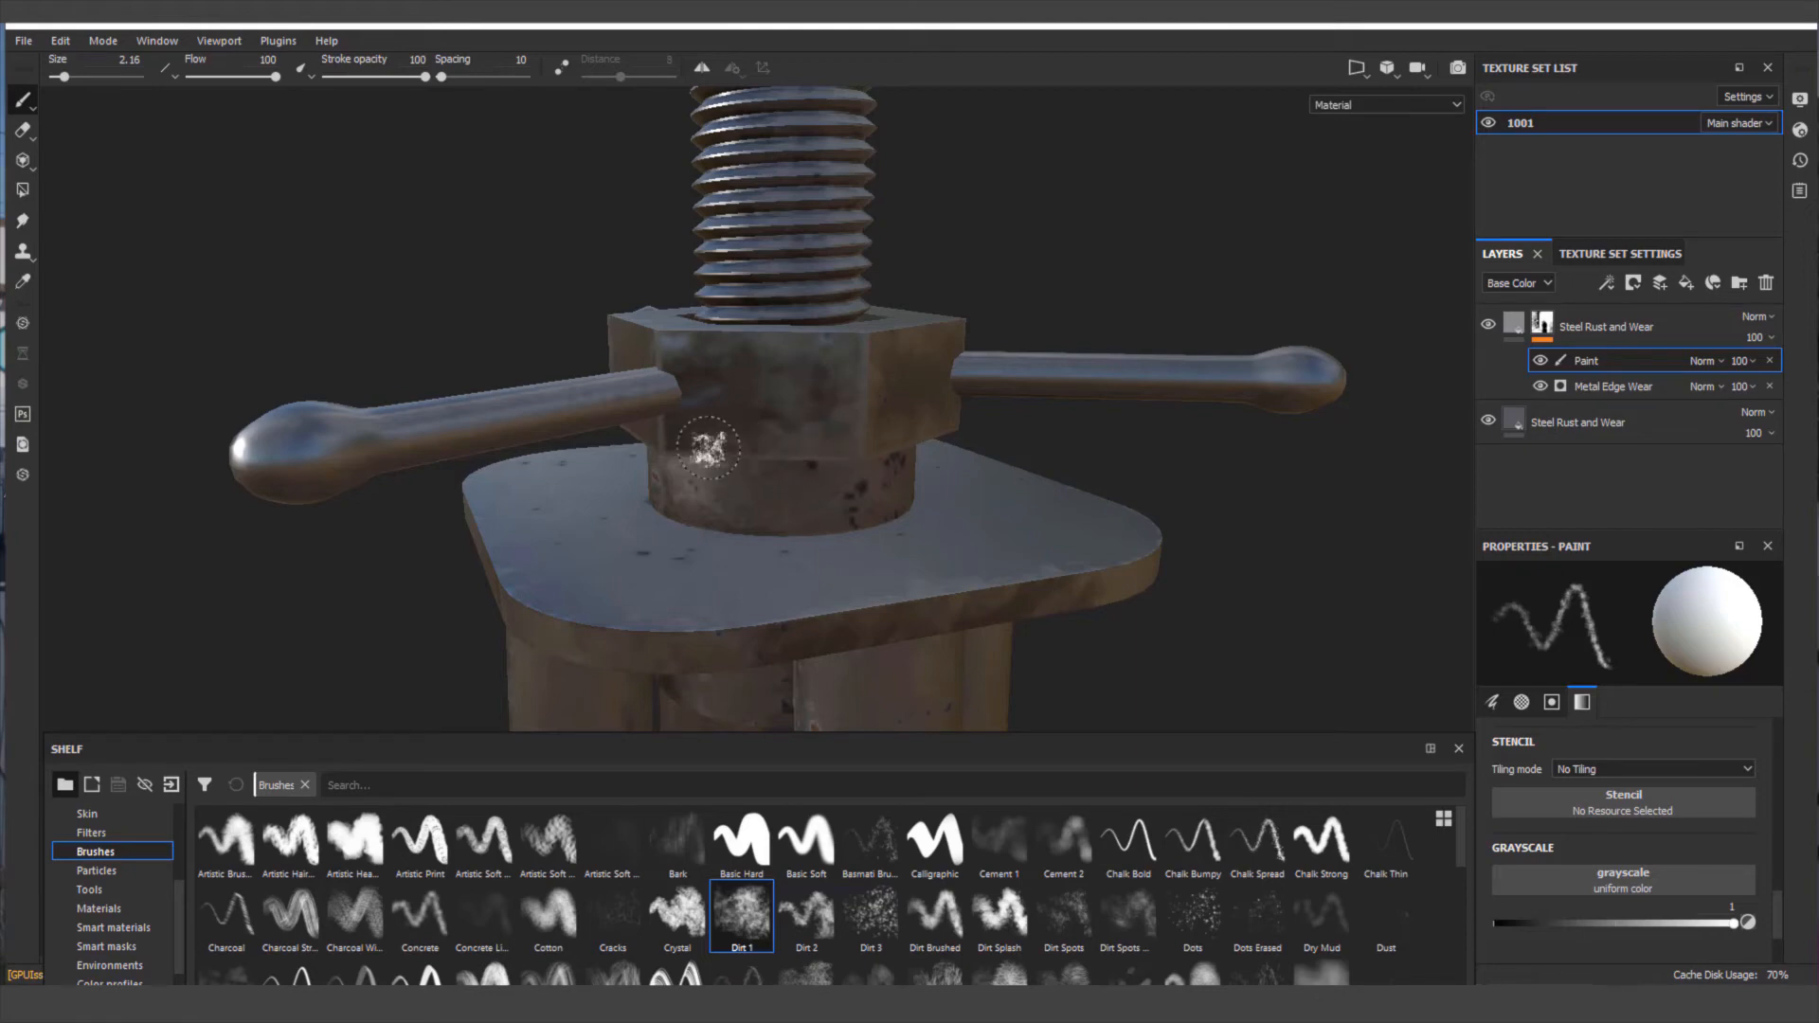
pyautogui.keyDown('alt'); pyautogui.moveTo(601, 445); pyautogui.dragTo(820, 440); pyautogui.keyUp('alt')
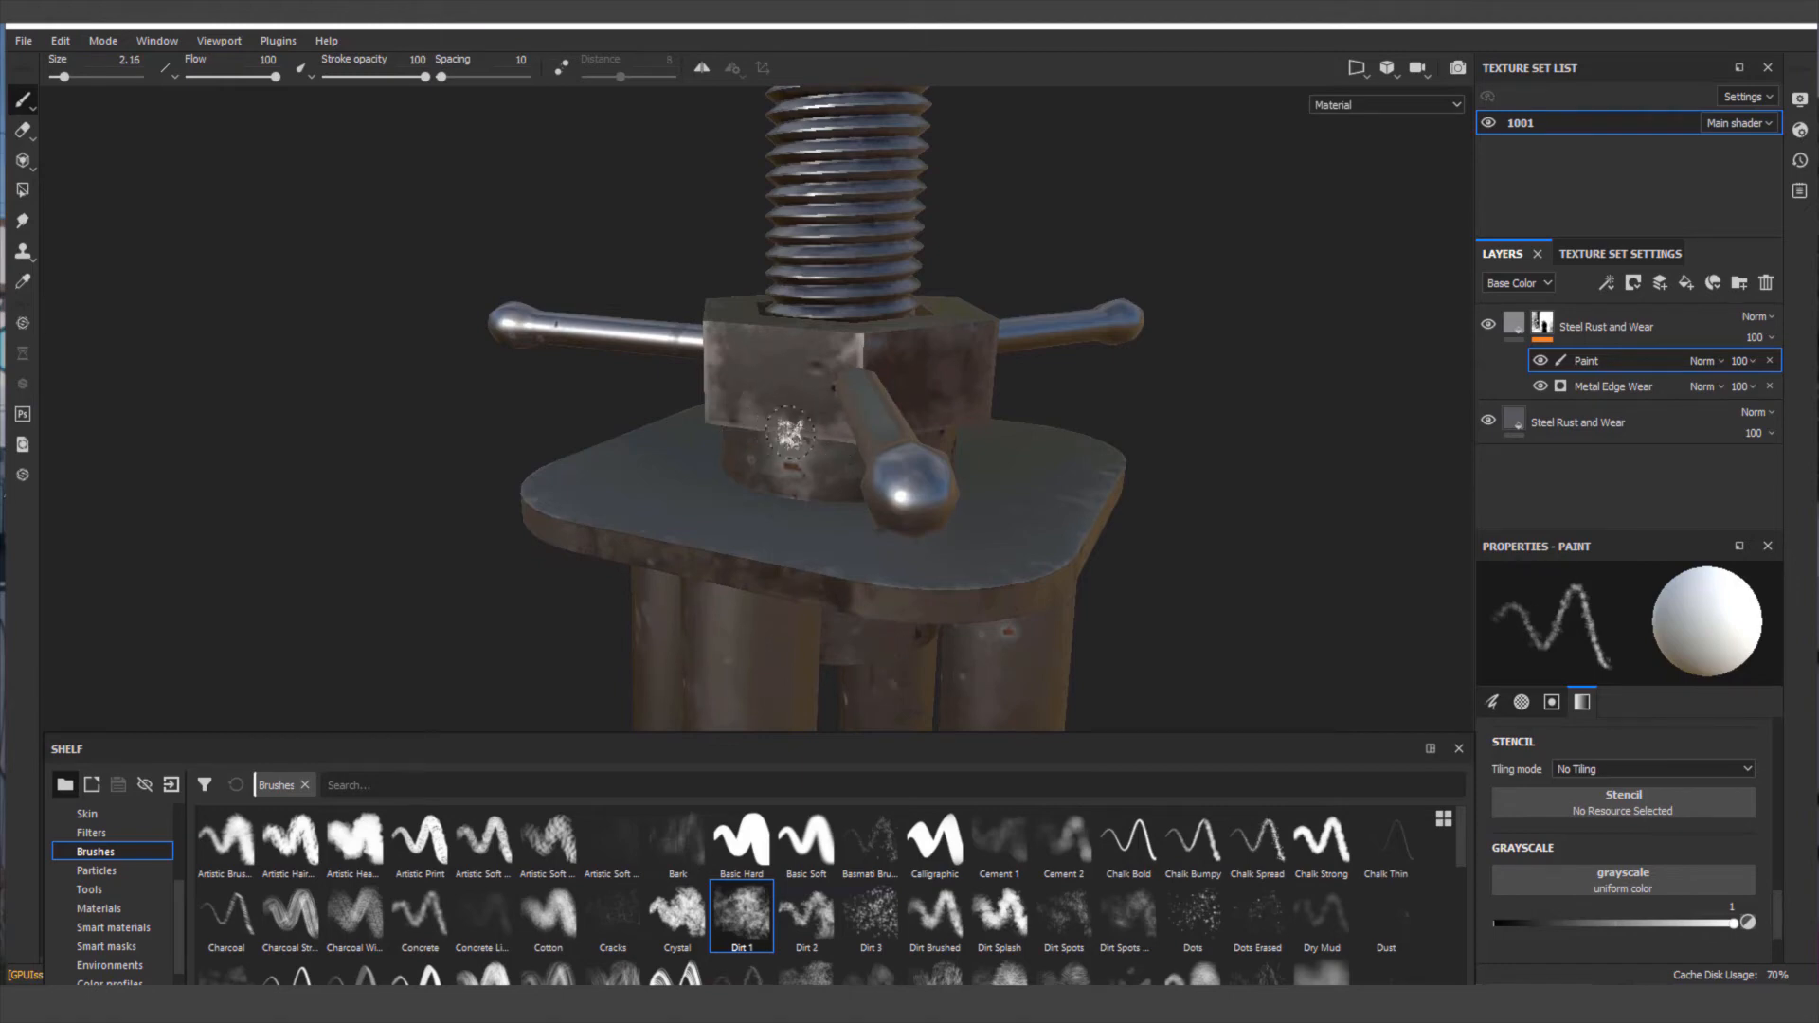
# Paint worn dirt patches along the edges and corners of the square plate below the nut, all the way around
pyautogui.click(601, 528)
pyautogui.click(659, 540)
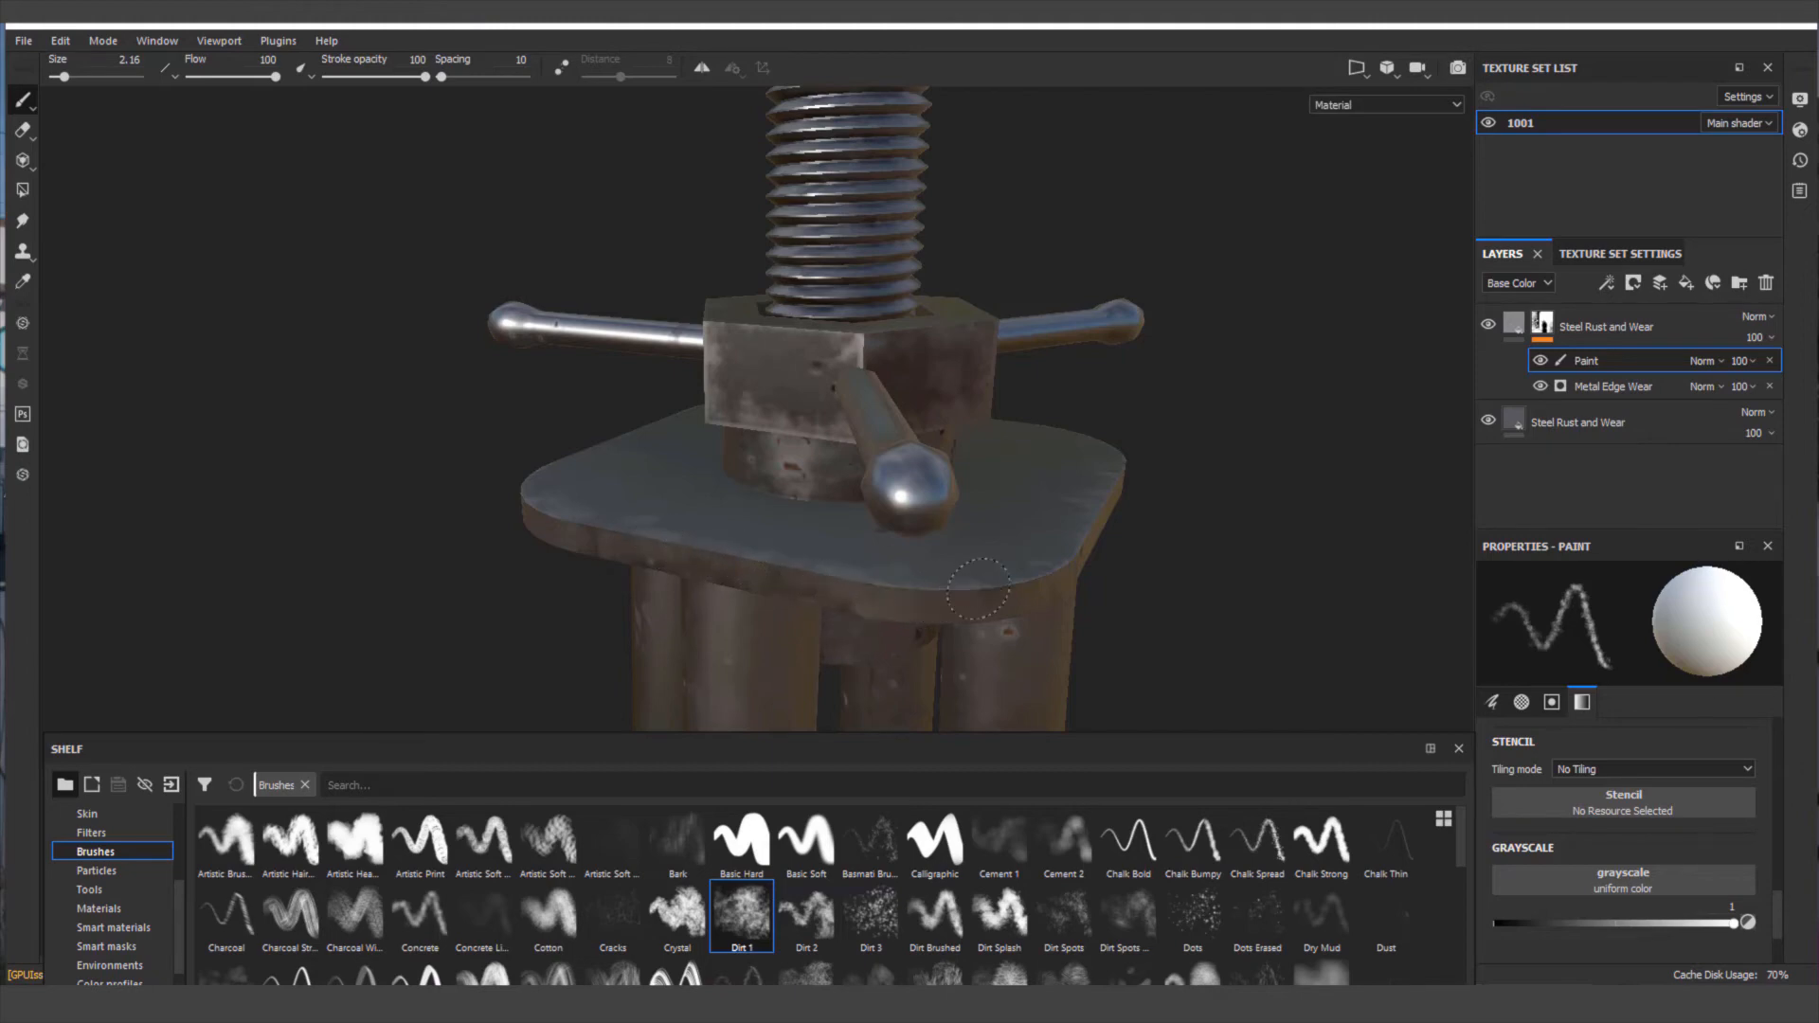
pyautogui.keyDown('alt'); pyautogui.moveTo(1058, 559); pyautogui.dragTo(954, 557); pyautogui.keyUp('alt')
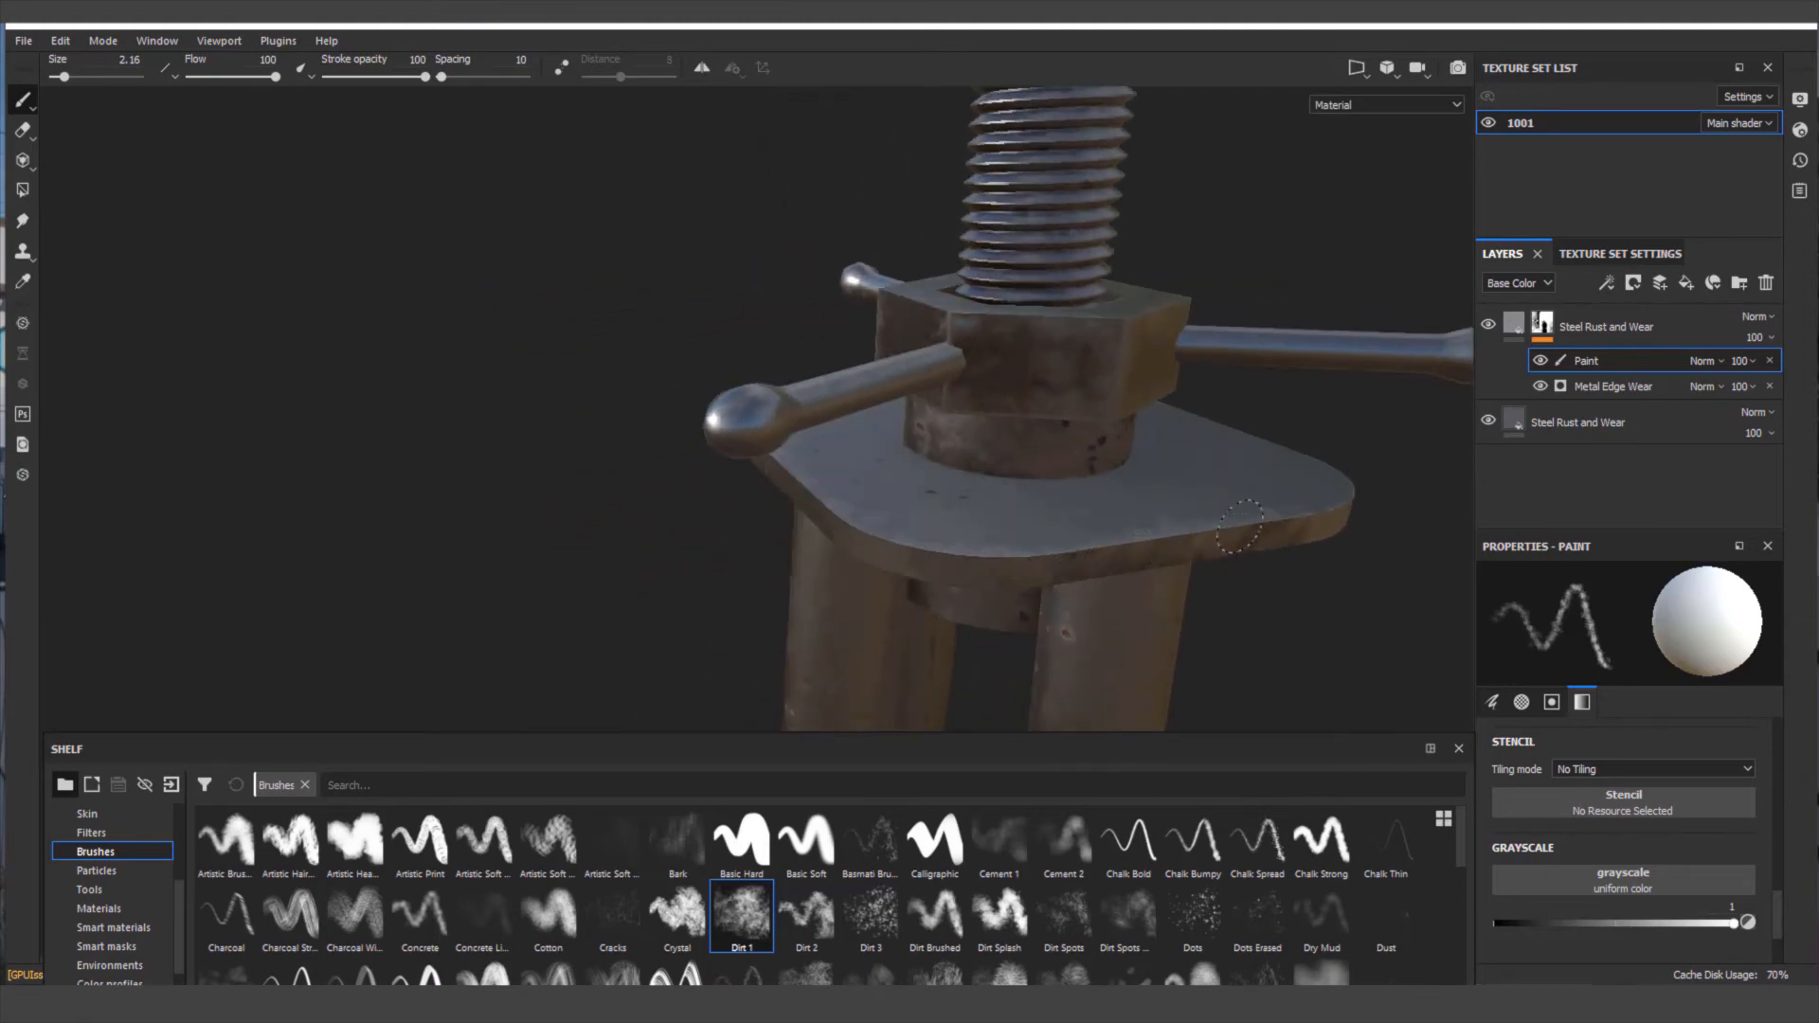
pyautogui.moveTo(1286, 505)
pyautogui.keyDown('alt'); pyautogui.mouseDown()
pyautogui.moveTo(720, 490)
pyautogui.moveTo(945, 528)
pyautogui.moveTo(829, 512)
pyautogui.mouseUp(); pyautogui.keyUp('alt')
pyautogui.scroll(3, 829, 512)
pyautogui.scroll(2, 834, 525)
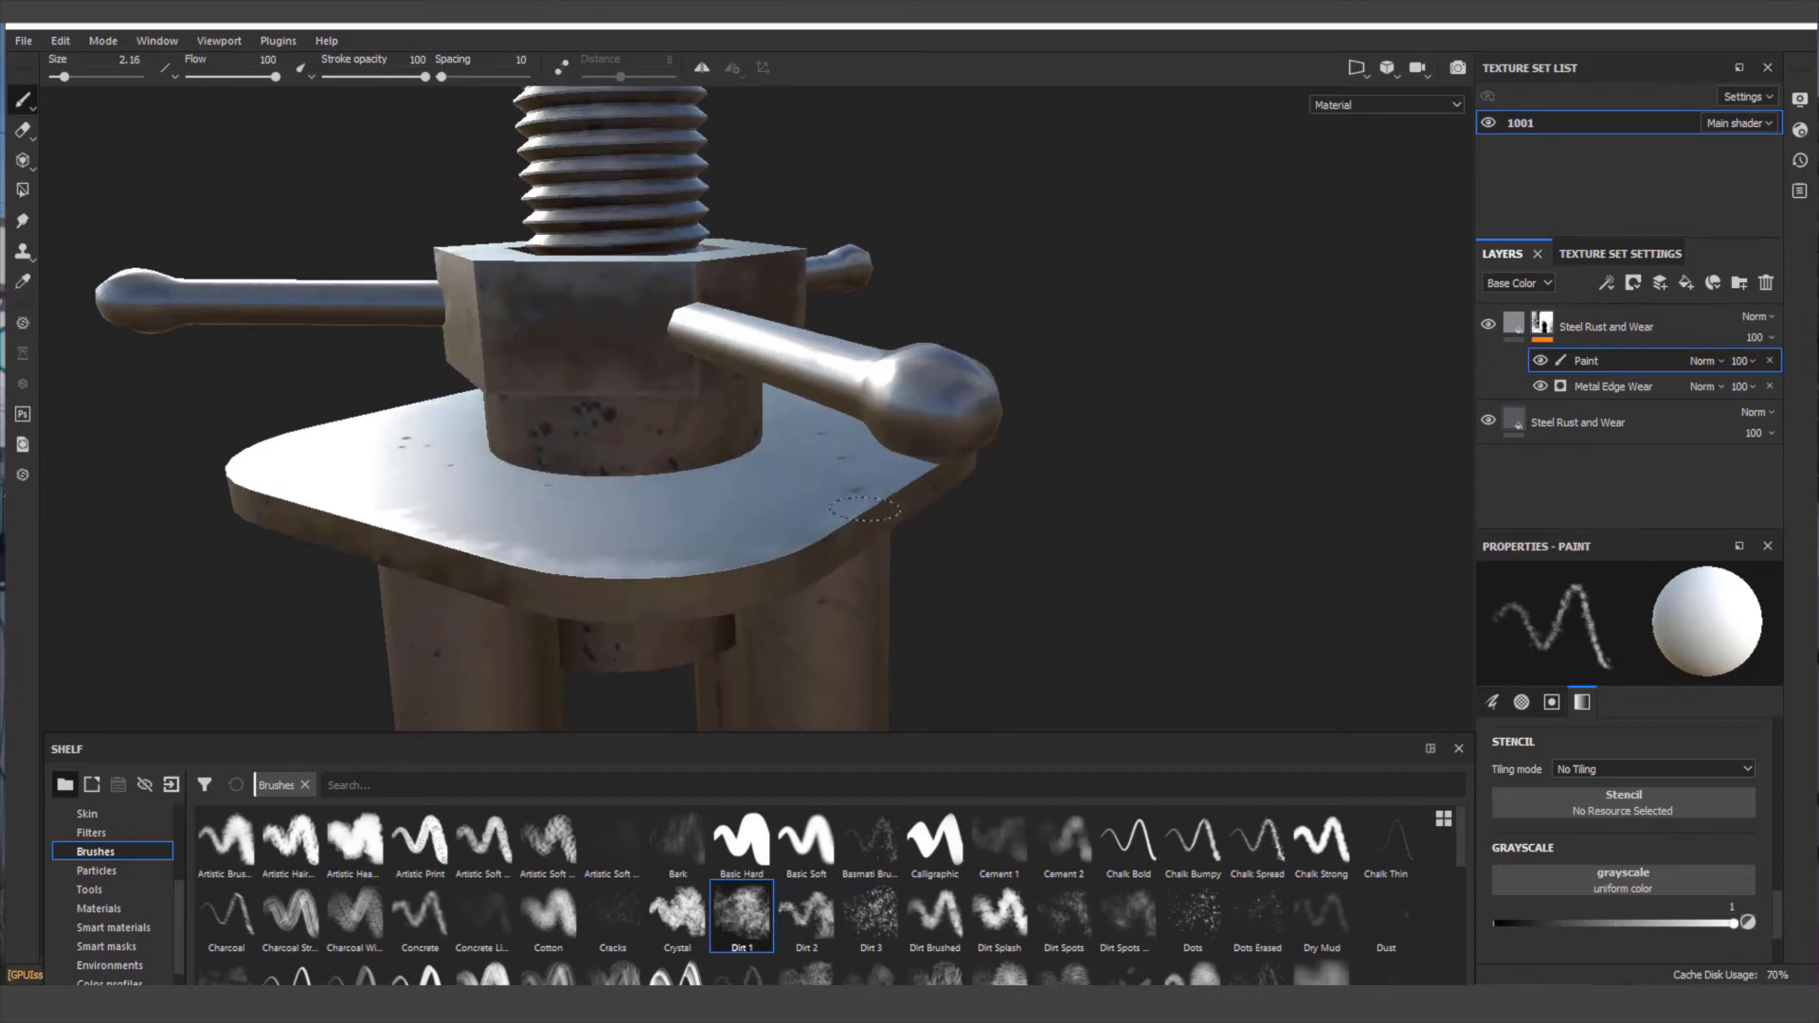
pyautogui.moveTo(904, 494)
pyautogui.keyDown('alt'); pyautogui.mouseDown()
pyautogui.moveTo(858, 550)
pyautogui.moveTo(728, 566)
pyautogui.mouseUp(); pyautogui.keyUp('alt')
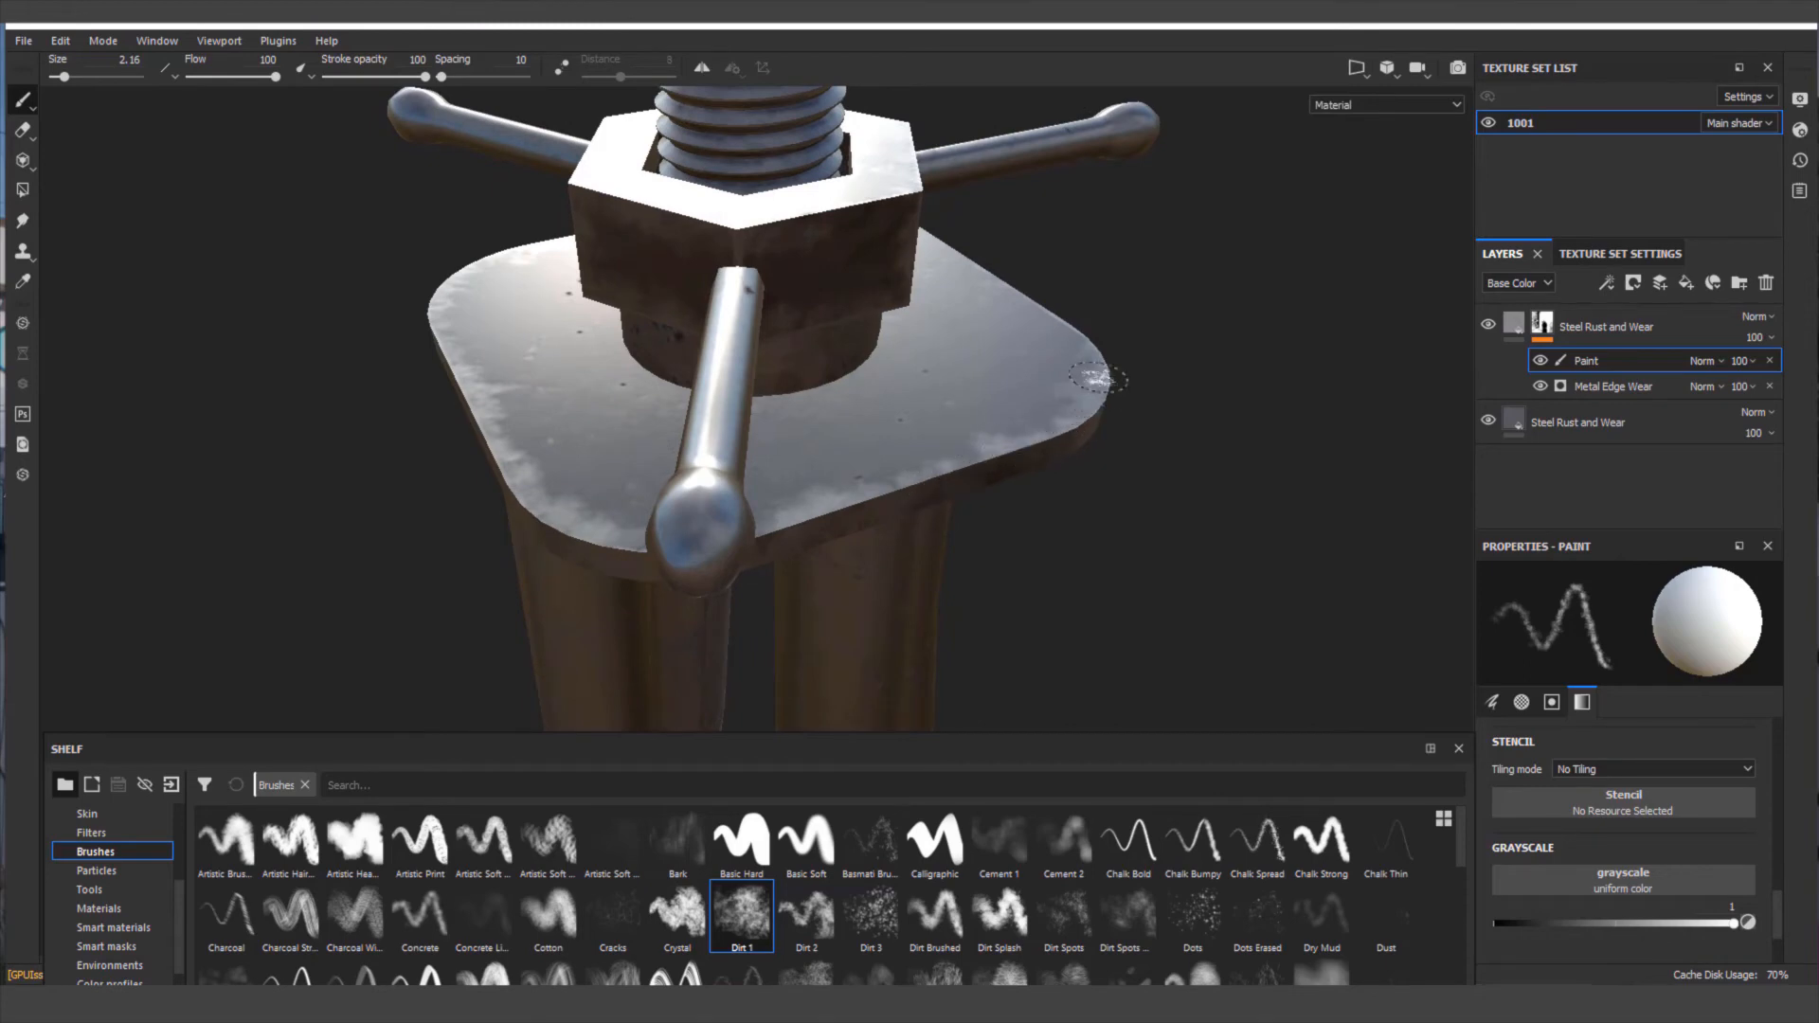
pyautogui.moveTo(1097, 377)
pyautogui.keyDown('alt'); pyautogui.mouseDown()
pyautogui.moveTo(844, 446)
pyautogui.moveTo(1064, 381)
pyautogui.mouseUp(); pyautogui.keyUp('alt')
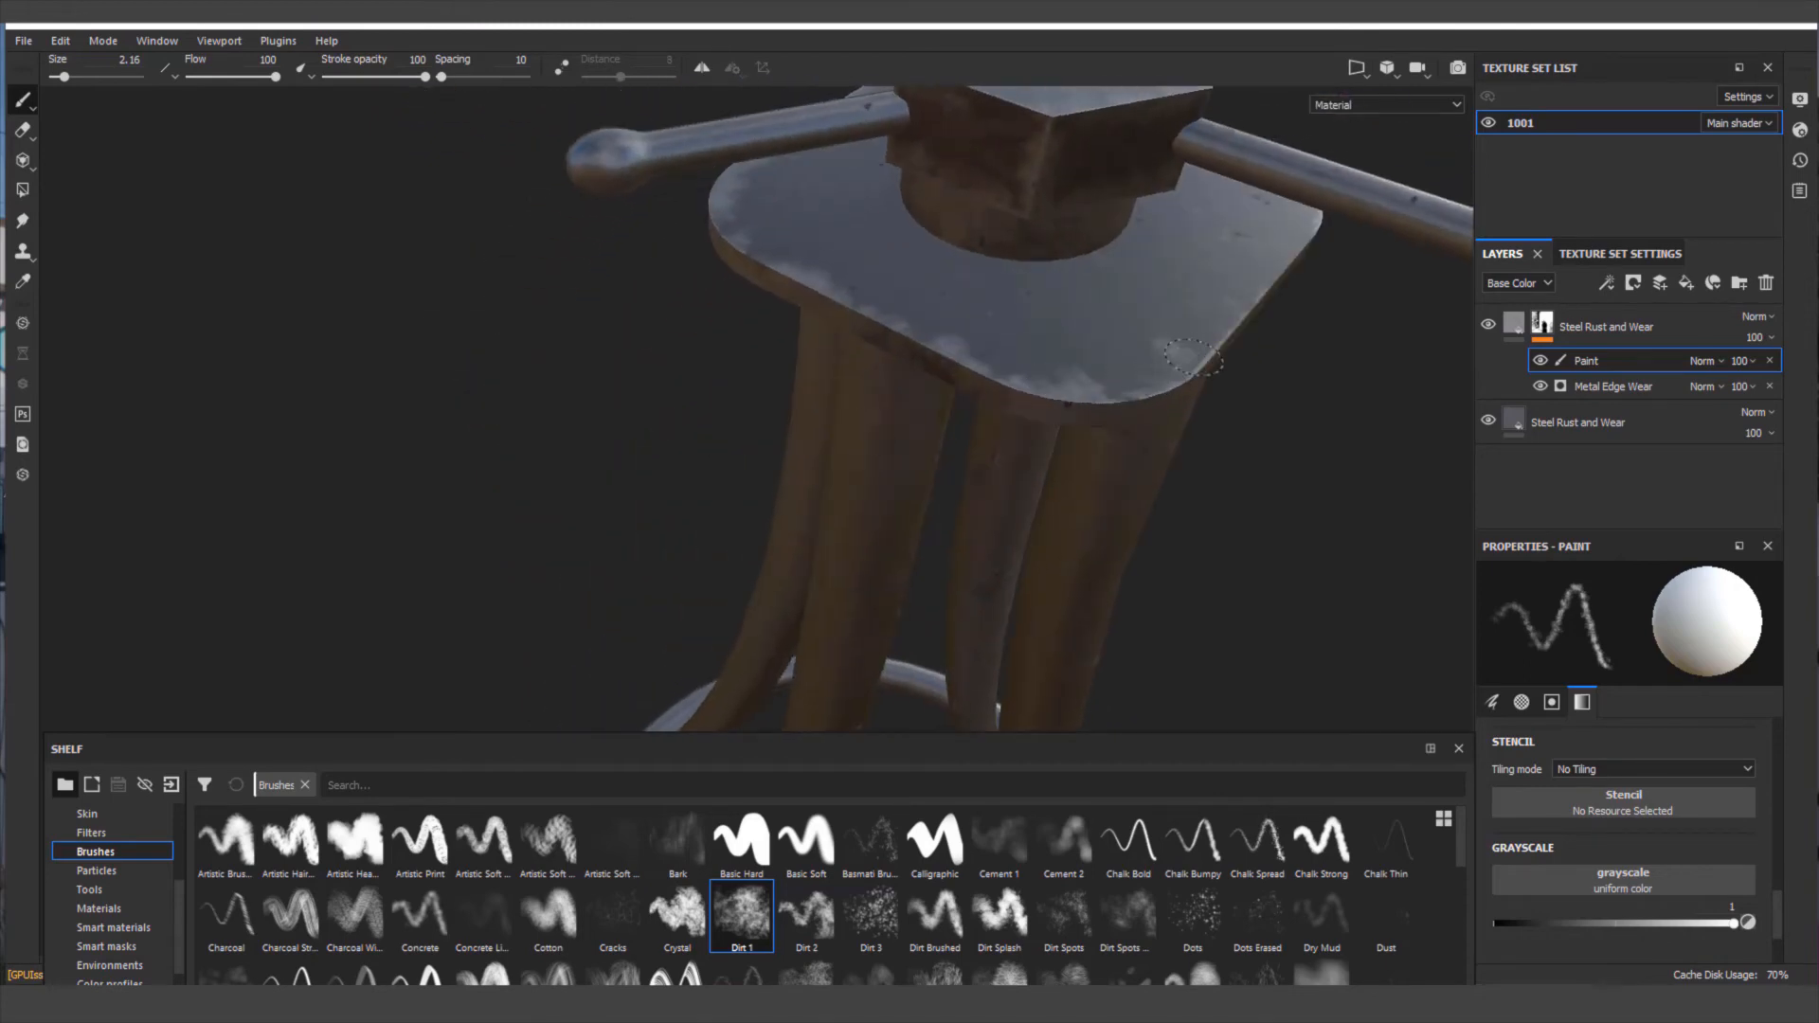
pyautogui.moveTo(1192, 357)
pyautogui.mouseDown()
pyautogui.moveTo(1261, 301)
pyautogui.moveTo(1071, 375)
pyautogui.moveTo(913, 389)
pyautogui.moveTo(926, 356)
pyautogui.mouseUp()
pyautogui.scroll(-4, 926, 356)
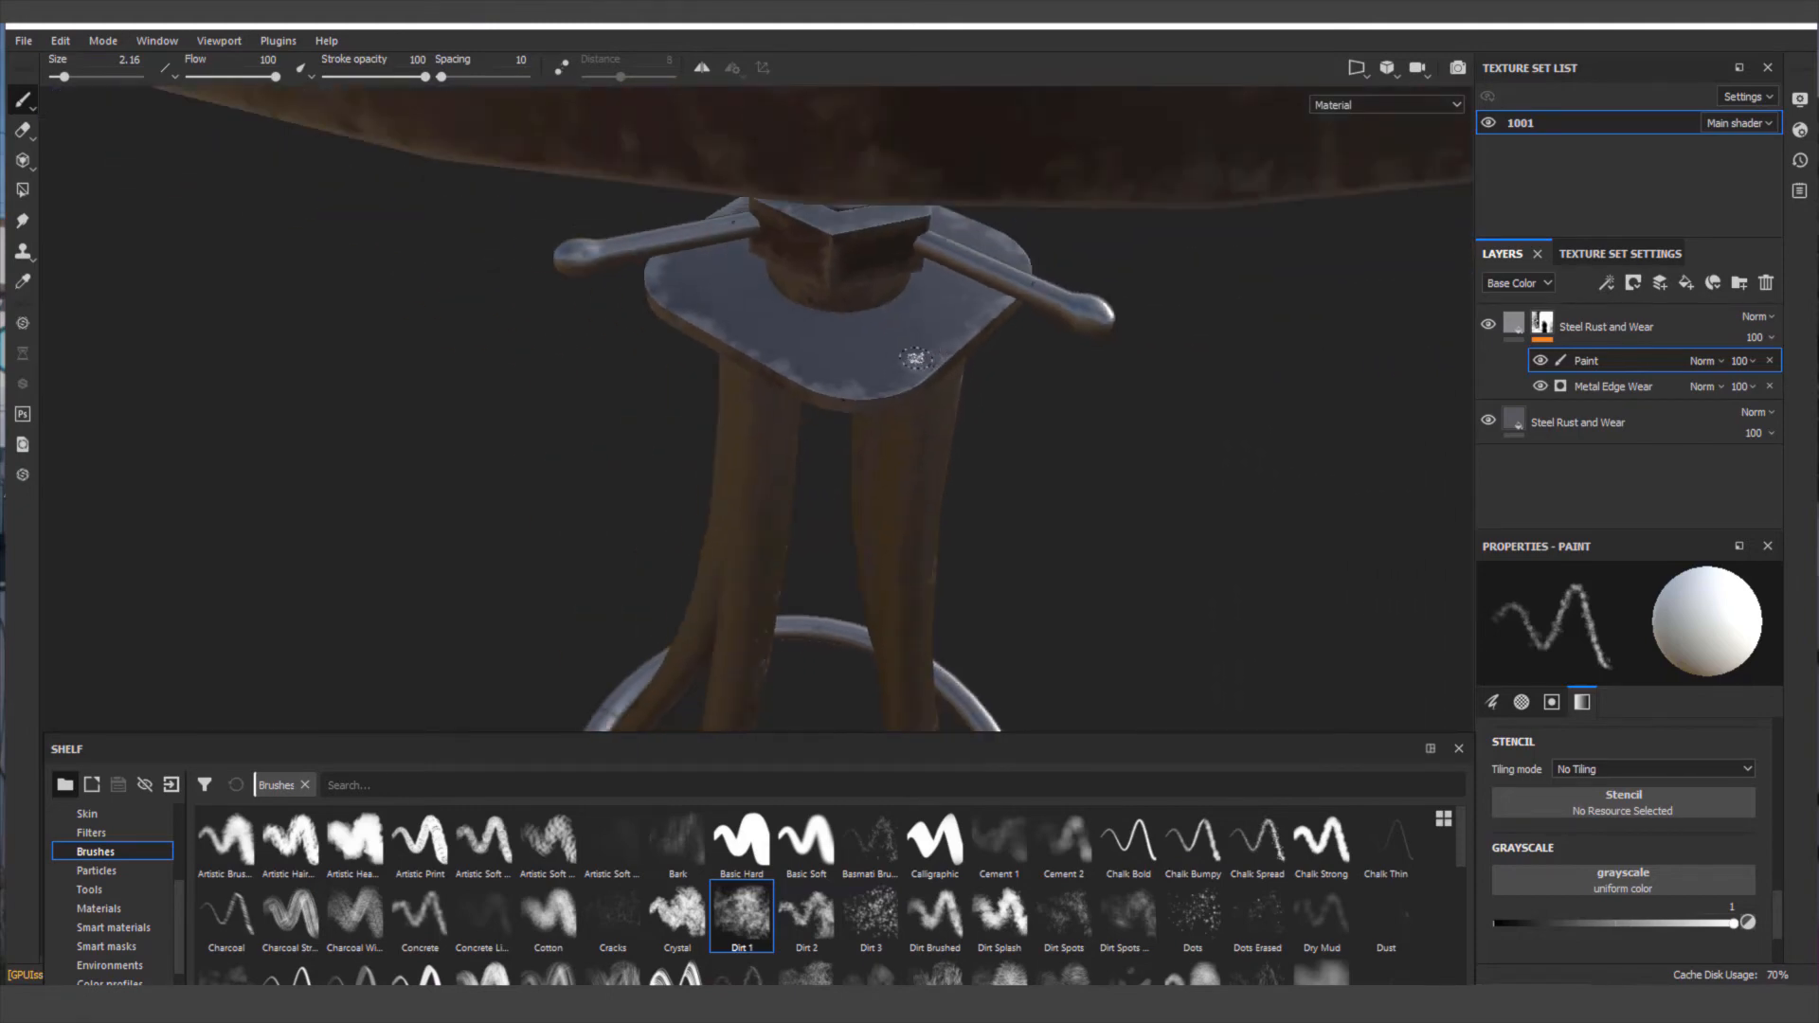
# Dab white Dirt 1 wear patches onto the side rim of the round seat, near its upper and lower edges
pyautogui.keyDown('alt'); pyautogui.moveTo(871, 431); pyautogui.dragTo(839, 312); pyautogui.keyUp('alt')
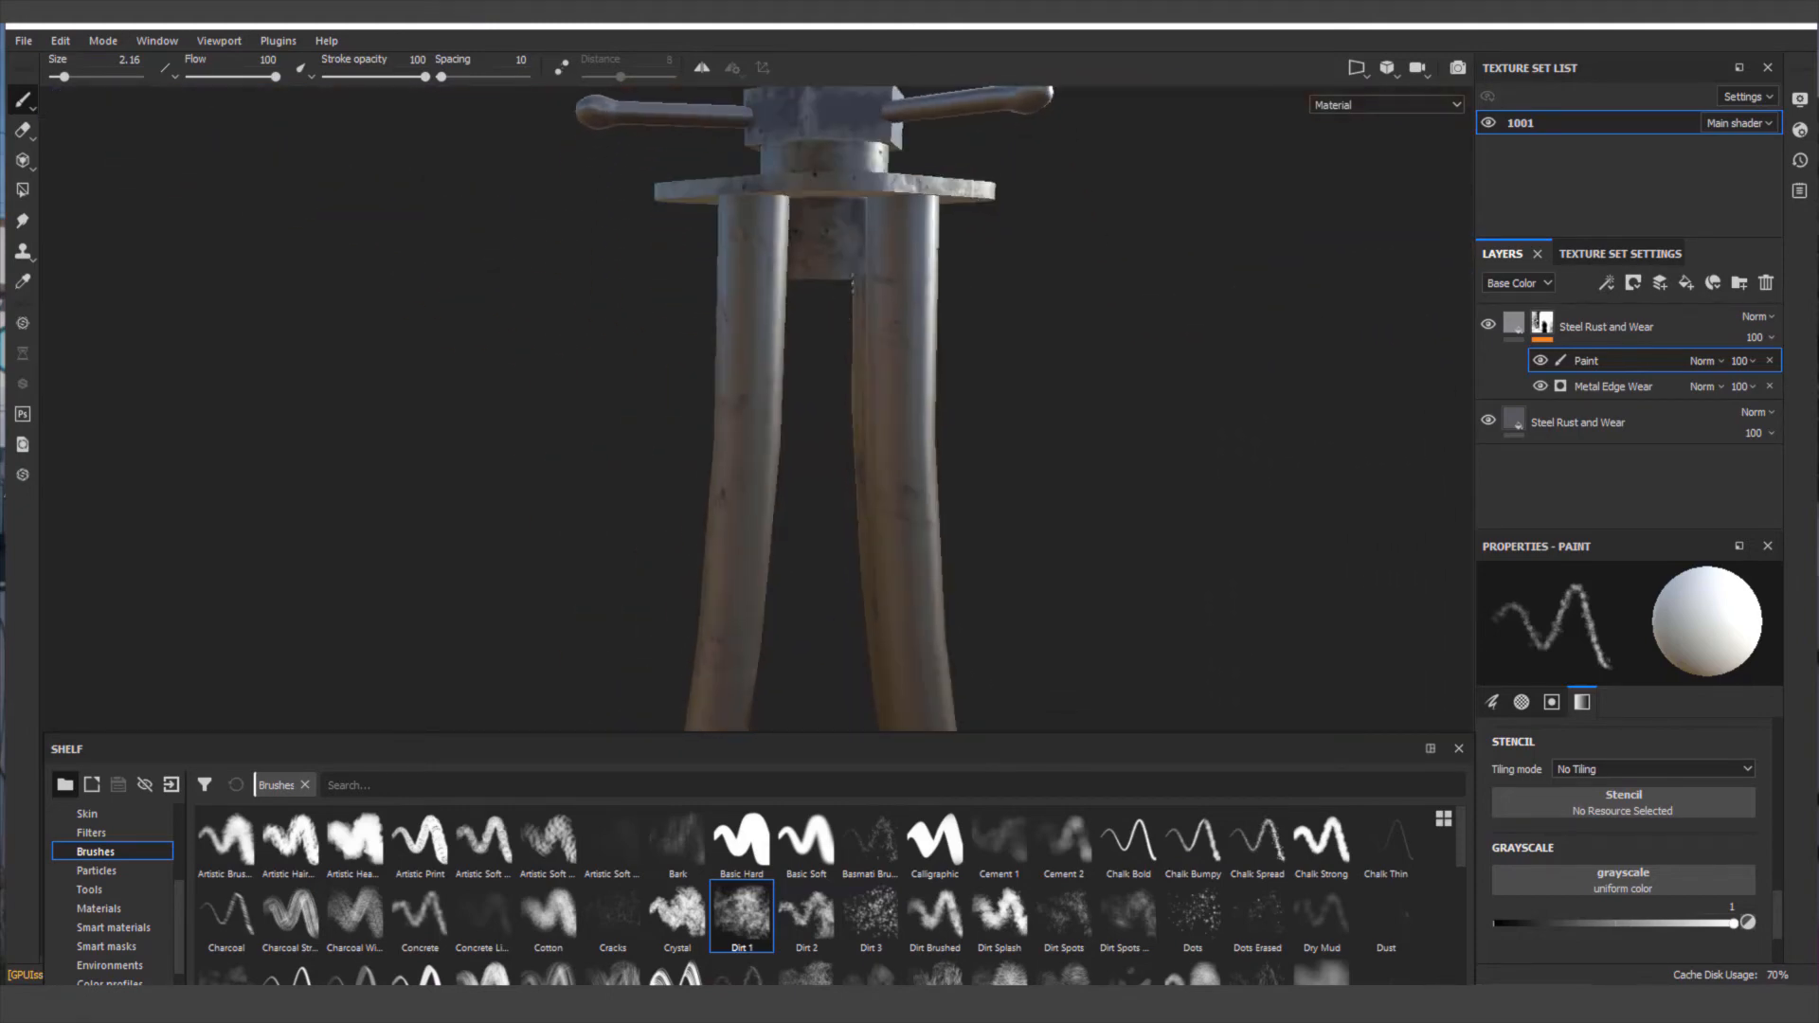
pyautogui.keyDown('alt'); pyautogui.moveTo(871, 228); pyautogui.dragTo(799, 733, button='middle'); pyautogui.keyUp('alt')
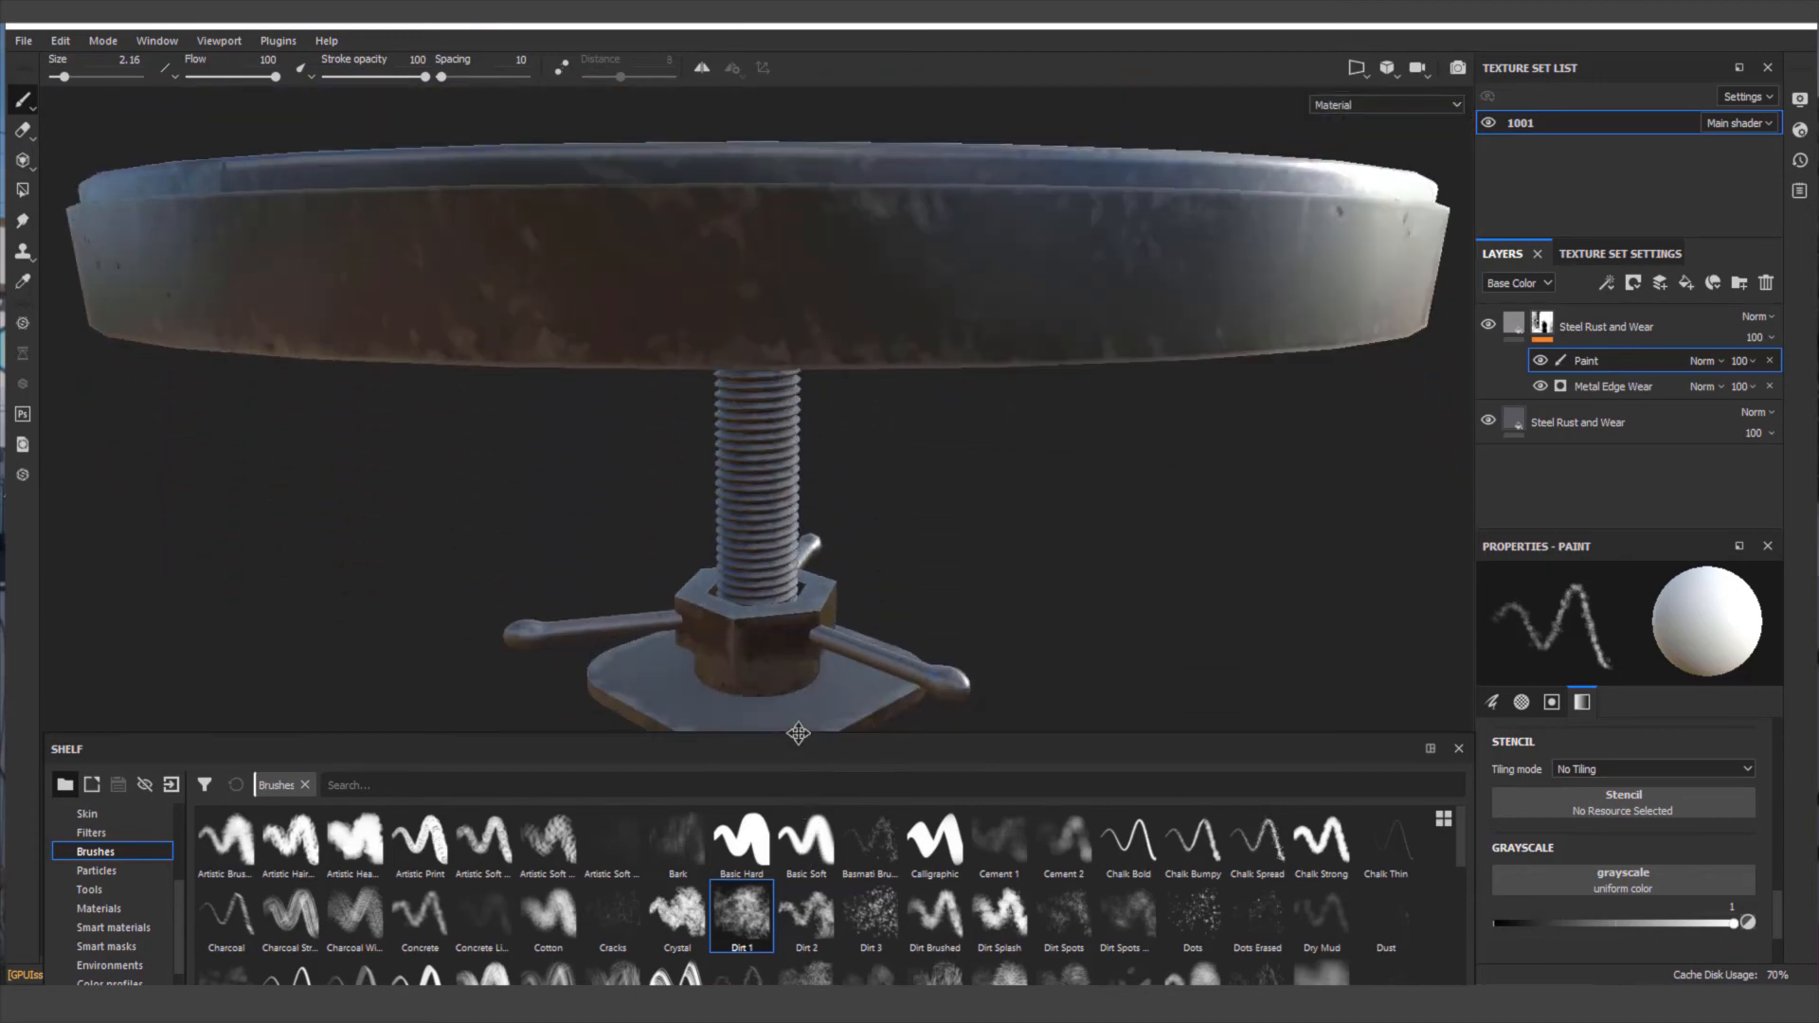
pyautogui.scroll(1, 797, 693)
pyautogui.scroll(-3, 758, 508)
pyautogui.scroll(-1, 758, 502)
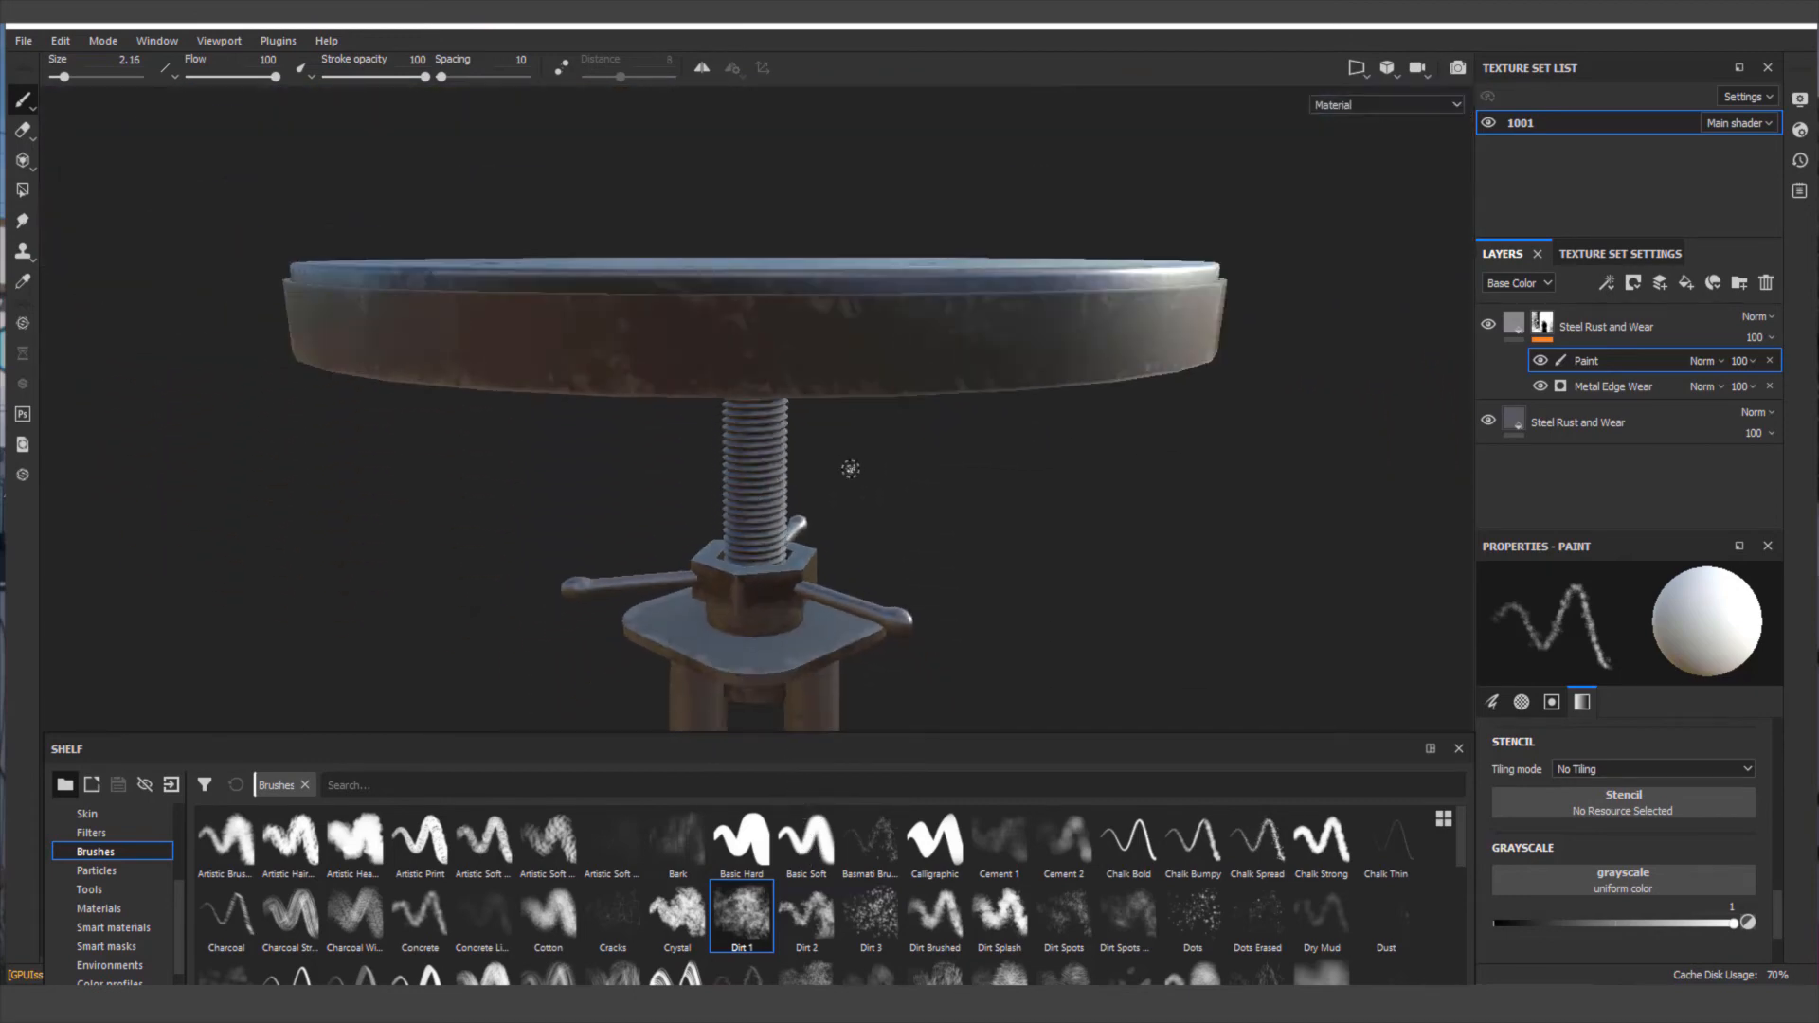
pyautogui.moveTo(851, 468)
pyautogui.keyDown('alt'); pyautogui.mouseDown()
pyautogui.moveTo(610, 540)
pyautogui.moveTo(569, 467)
pyautogui.moveTo(682, 402)
pyautogui.mouseUp(); pyautogui.keyUp('alt')
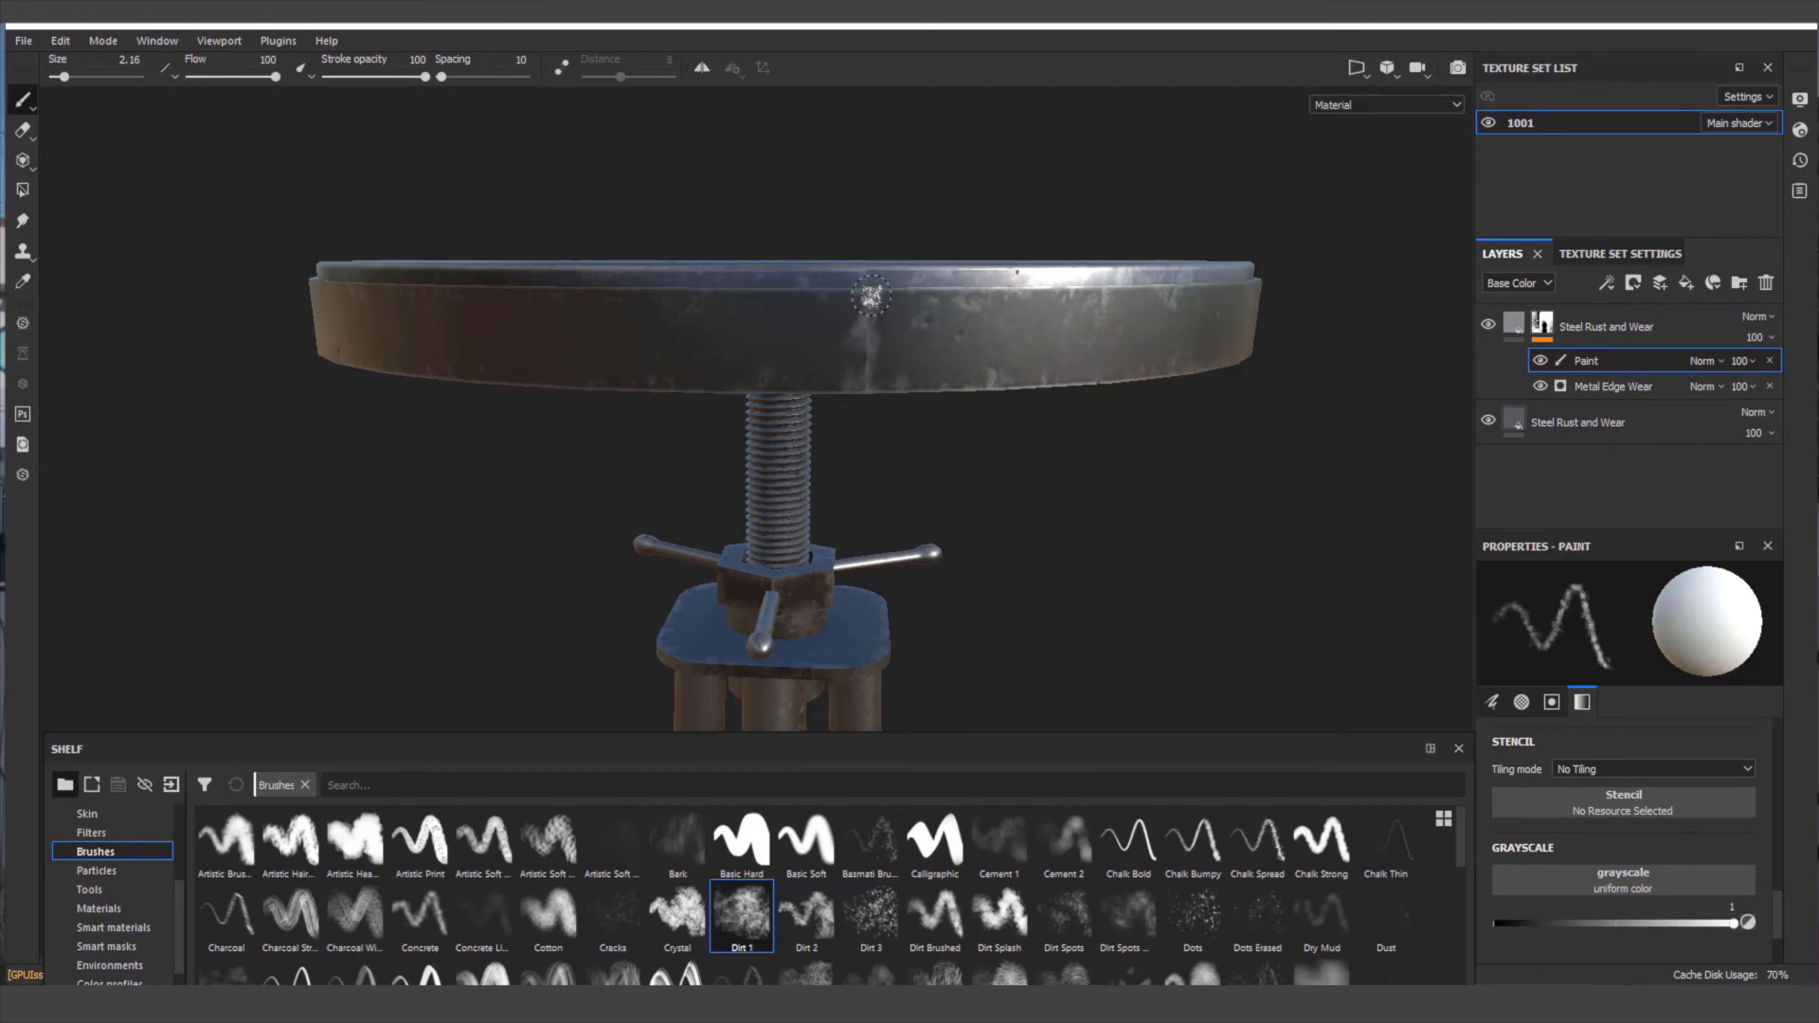
pyautogui.click(847, 304)
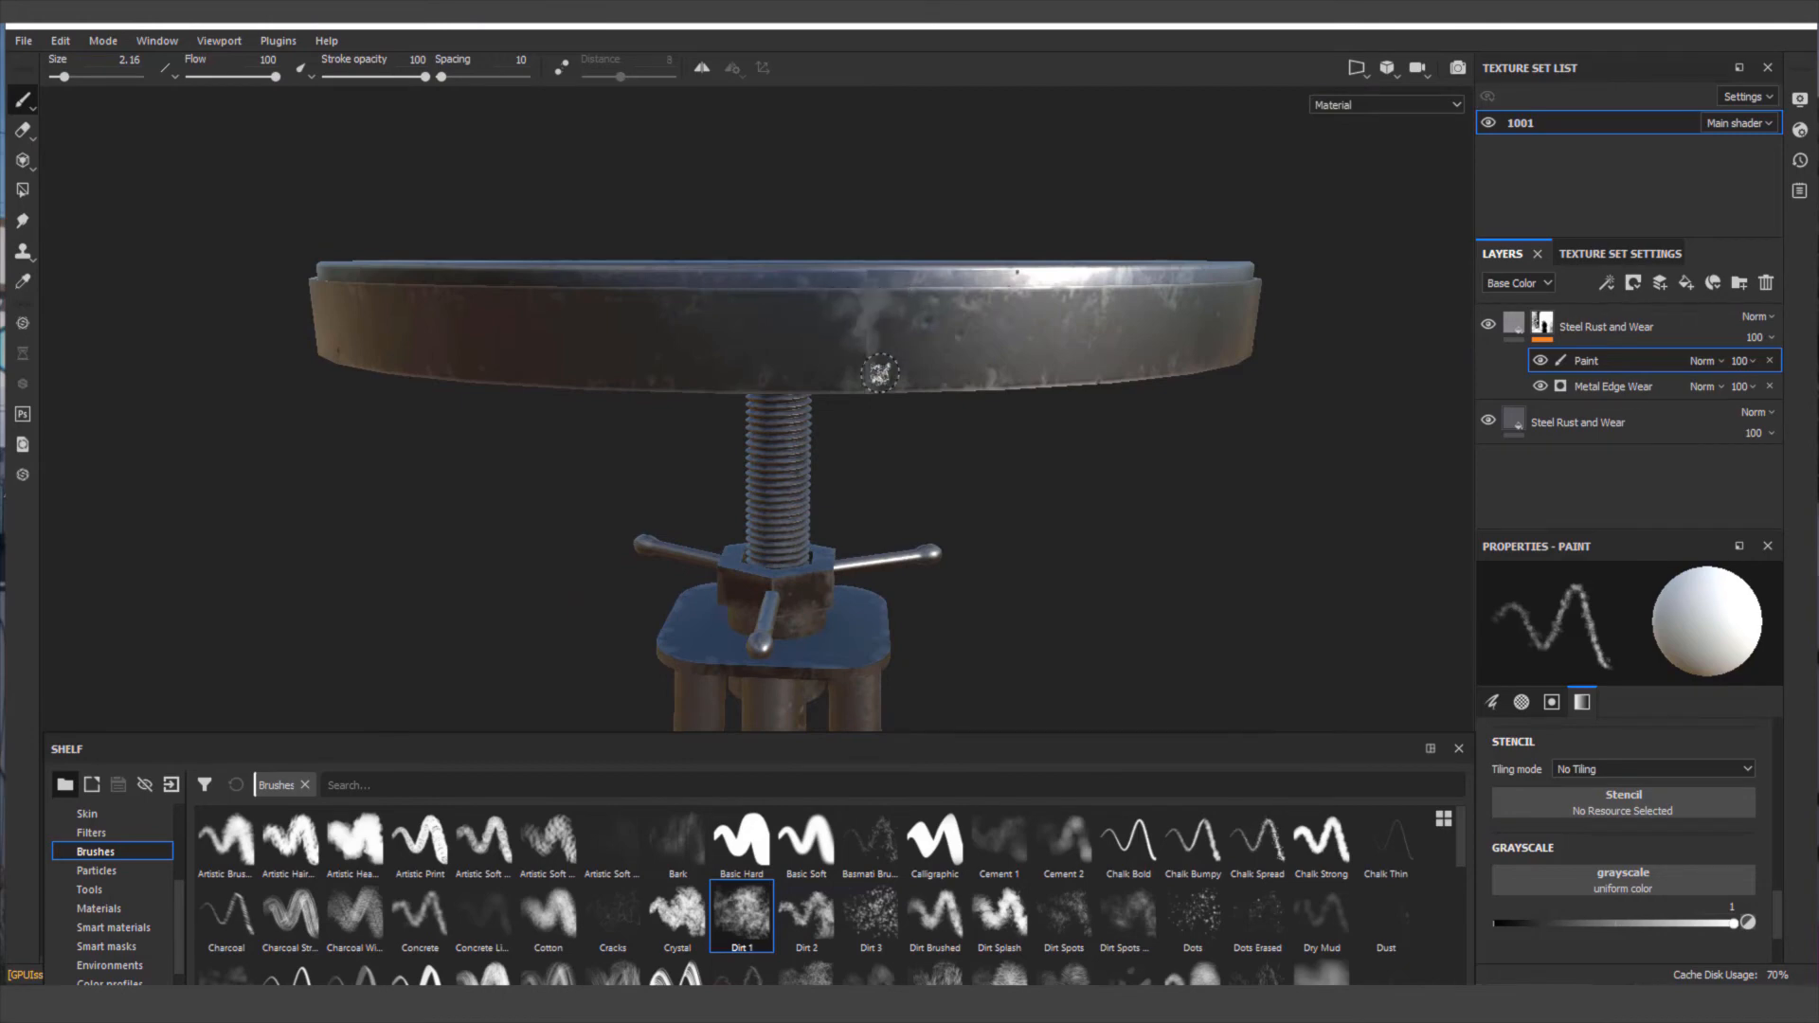
pyautogui.click(858, 384)
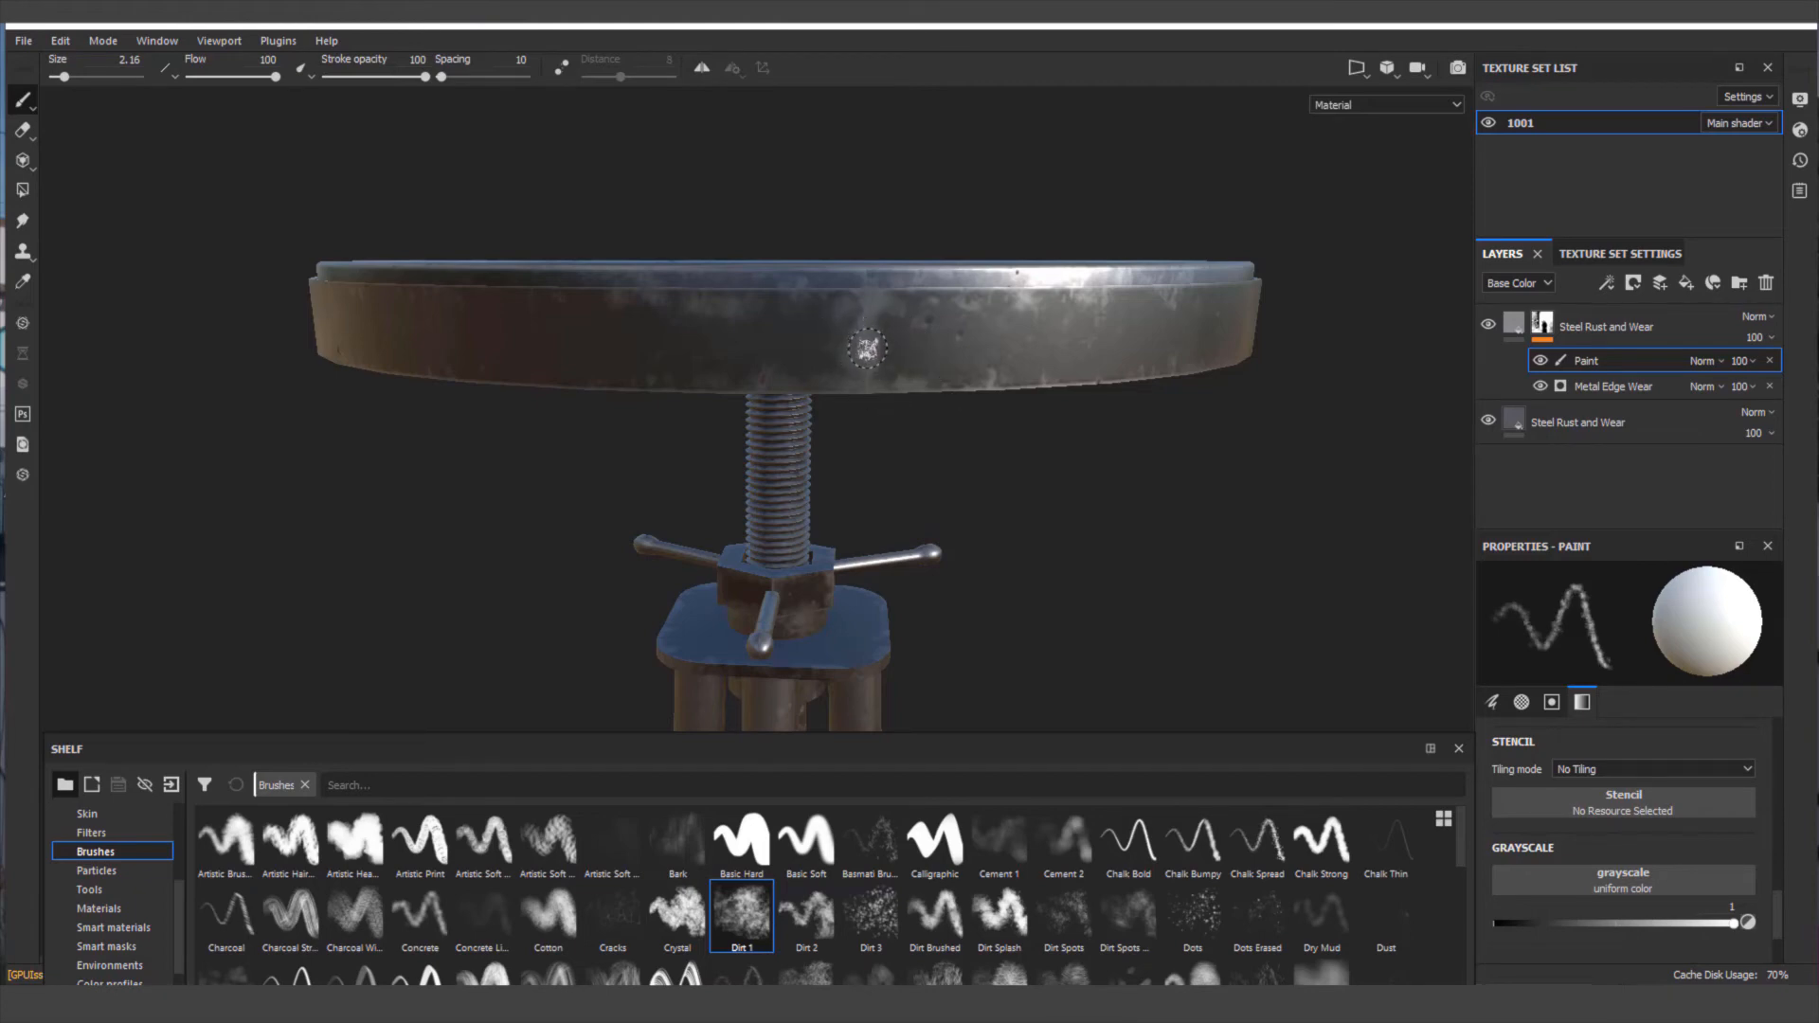
# Set the paint grayscale to 0 and dab the Dirt 1 brush over the light patches on the seat's rim
pyautogui.scroll(-3, 844, 553)
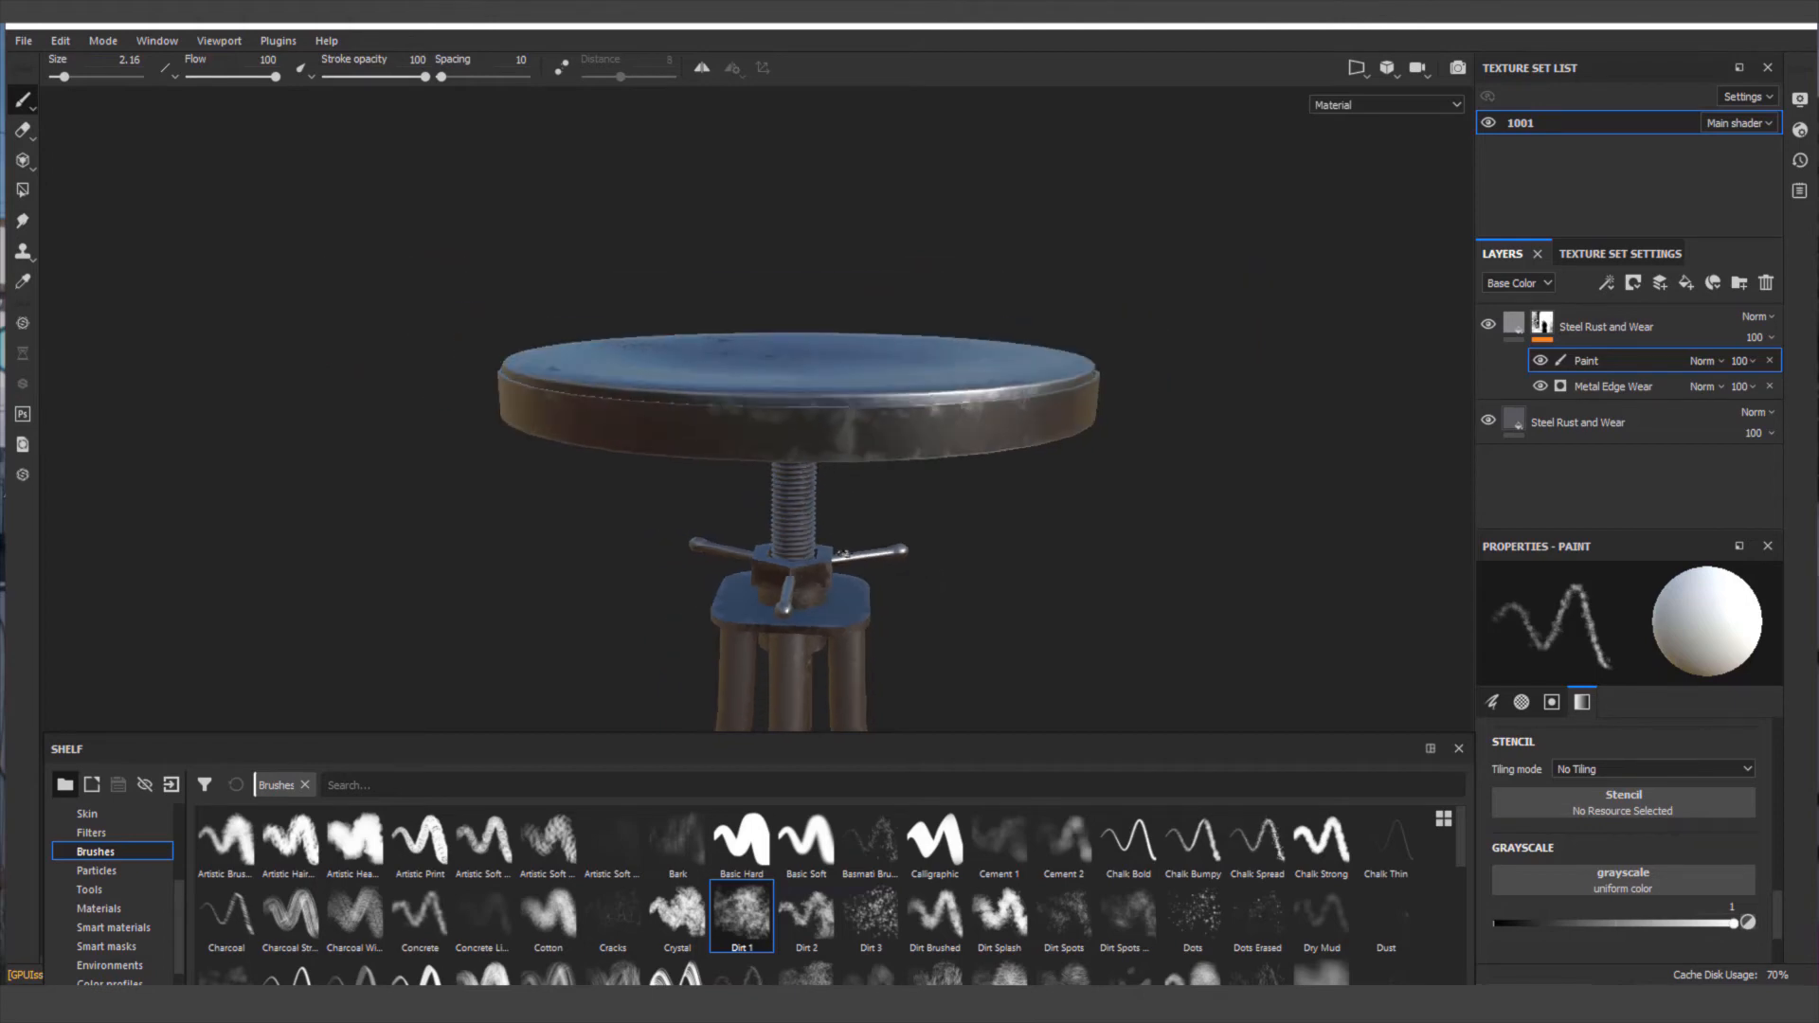
pyautogui.keyDown('alt'); pyautogui.moveTo(842, 540); pyautogui.dragTo(794, 248, button='middle'); pyautogui.keyUp('alt')
pyautogui.scroll(1, 790, 219)
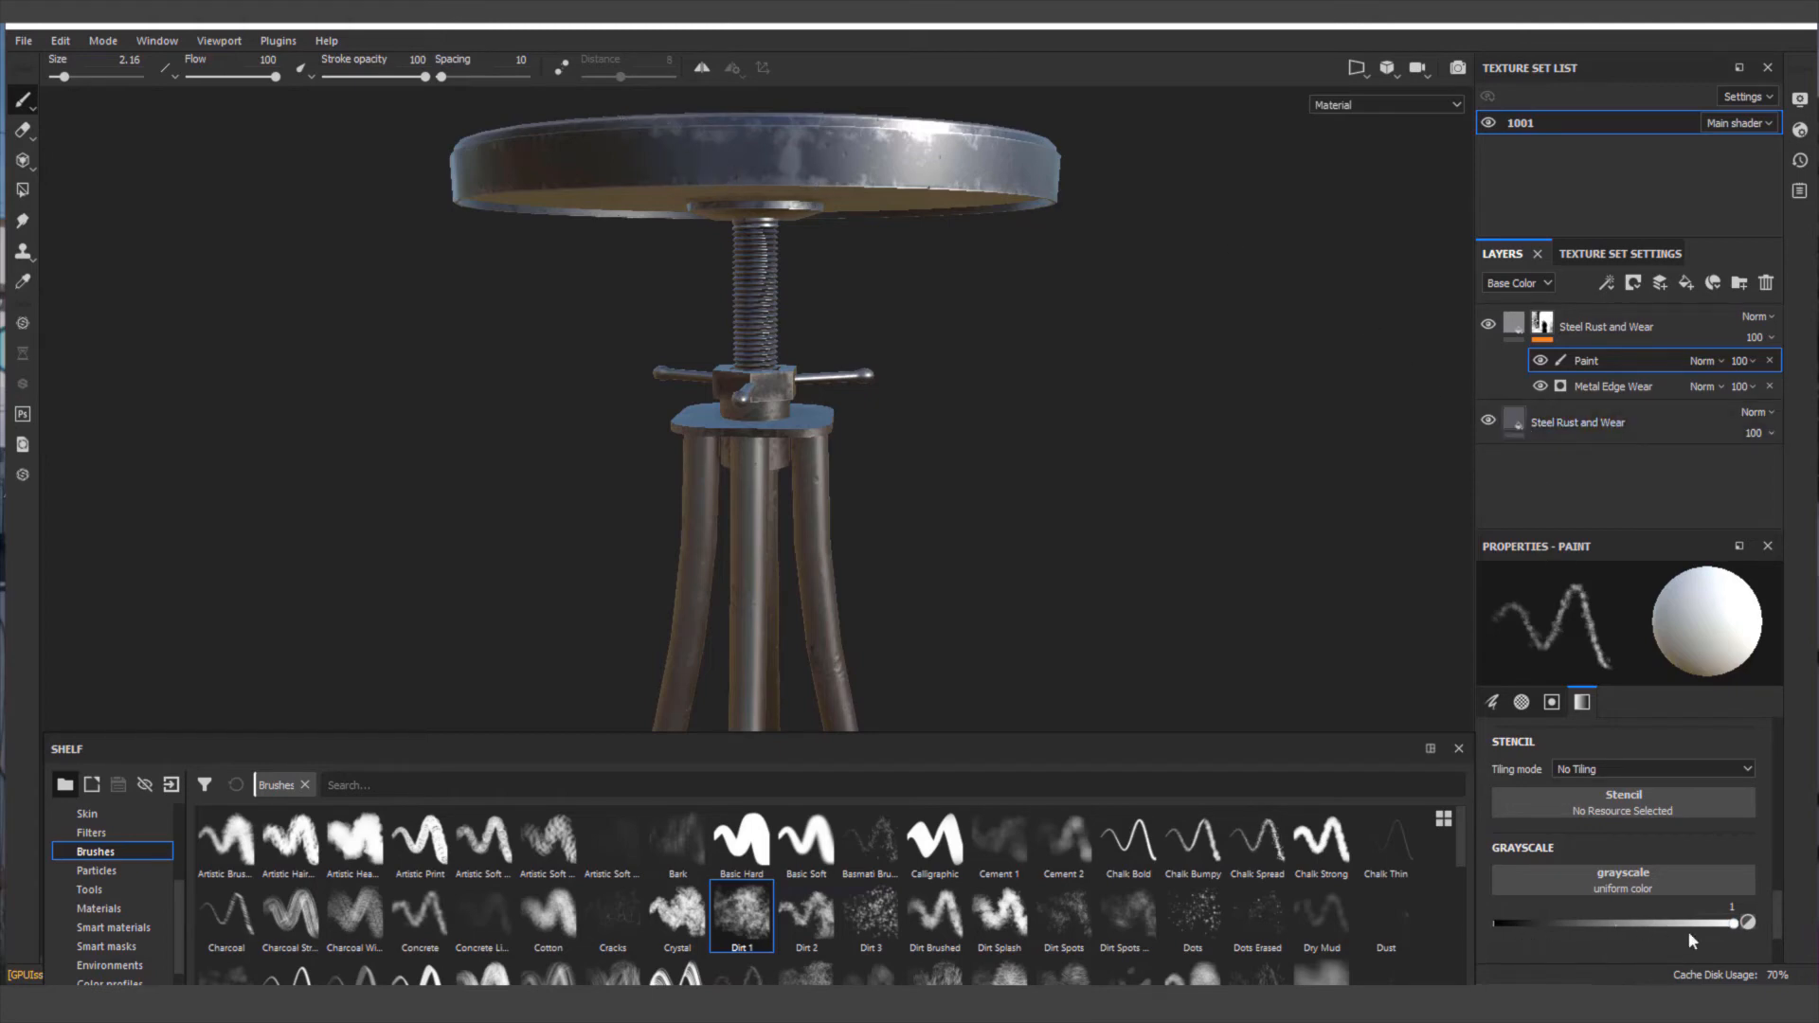
pyautogui.moveTo(1722, 927); pyautogui.dragTo(1483, 936)
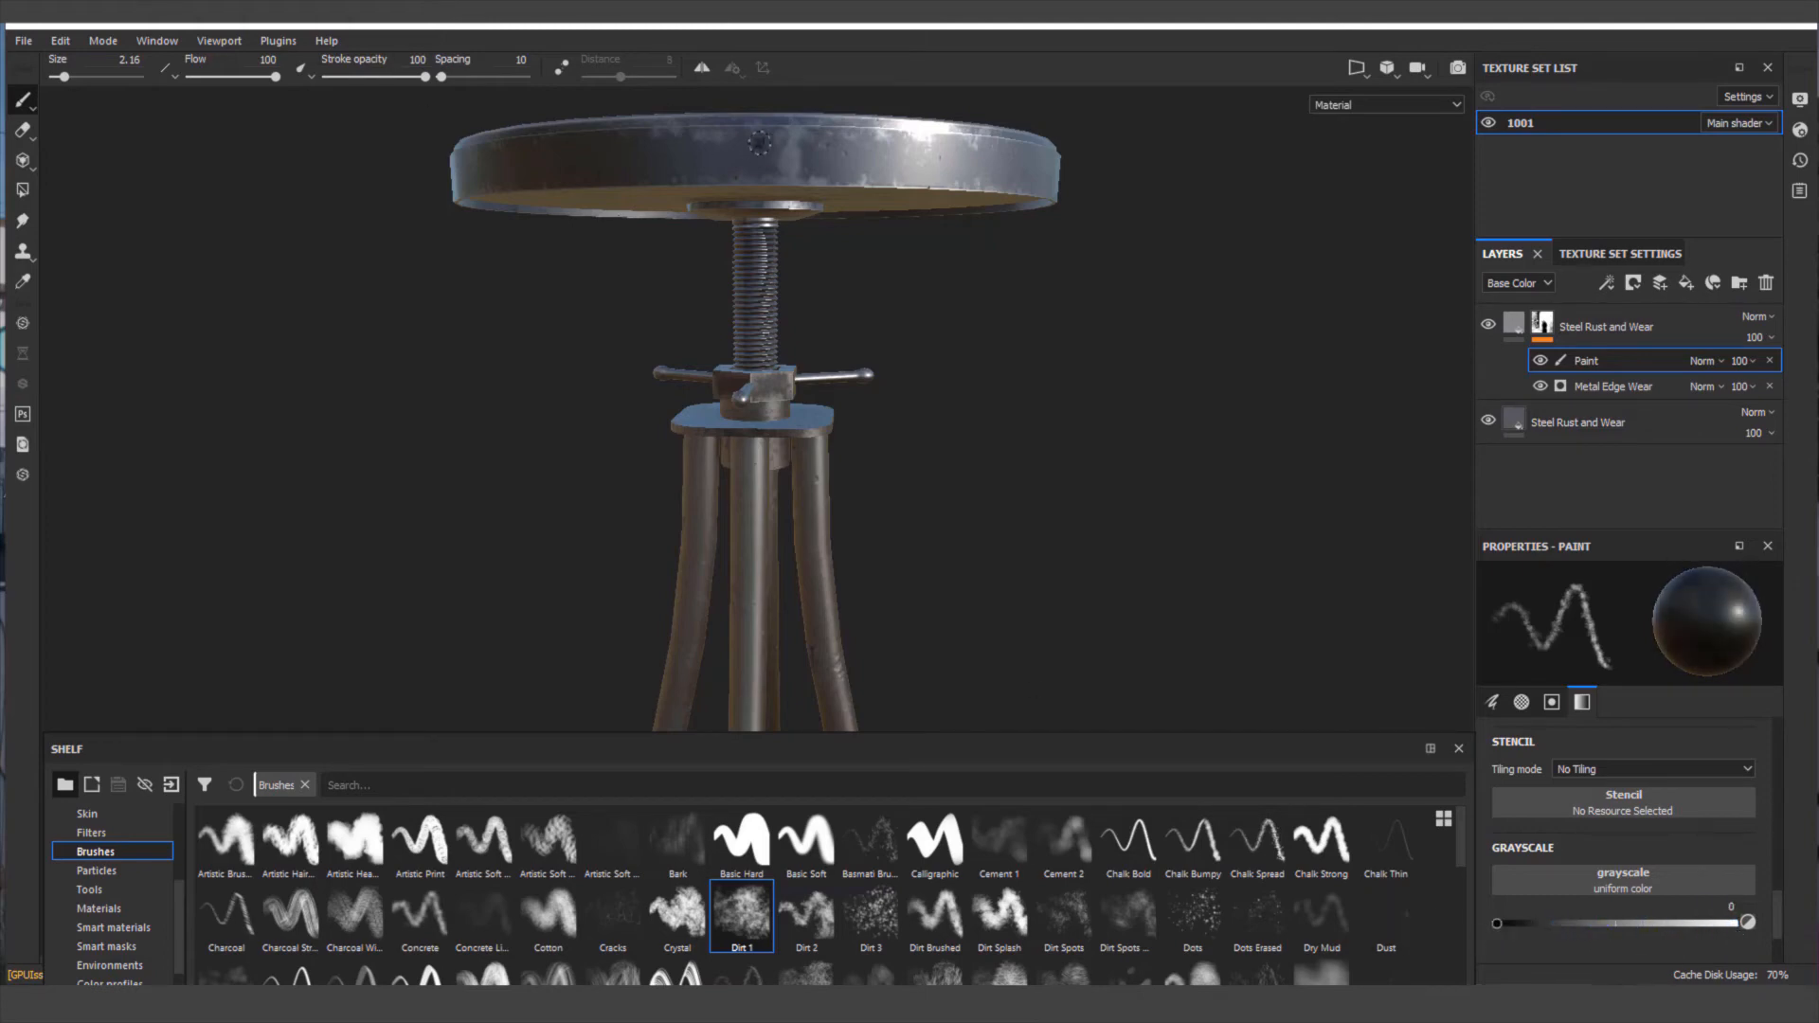
pyautogui.scroll(5, 781, 162)
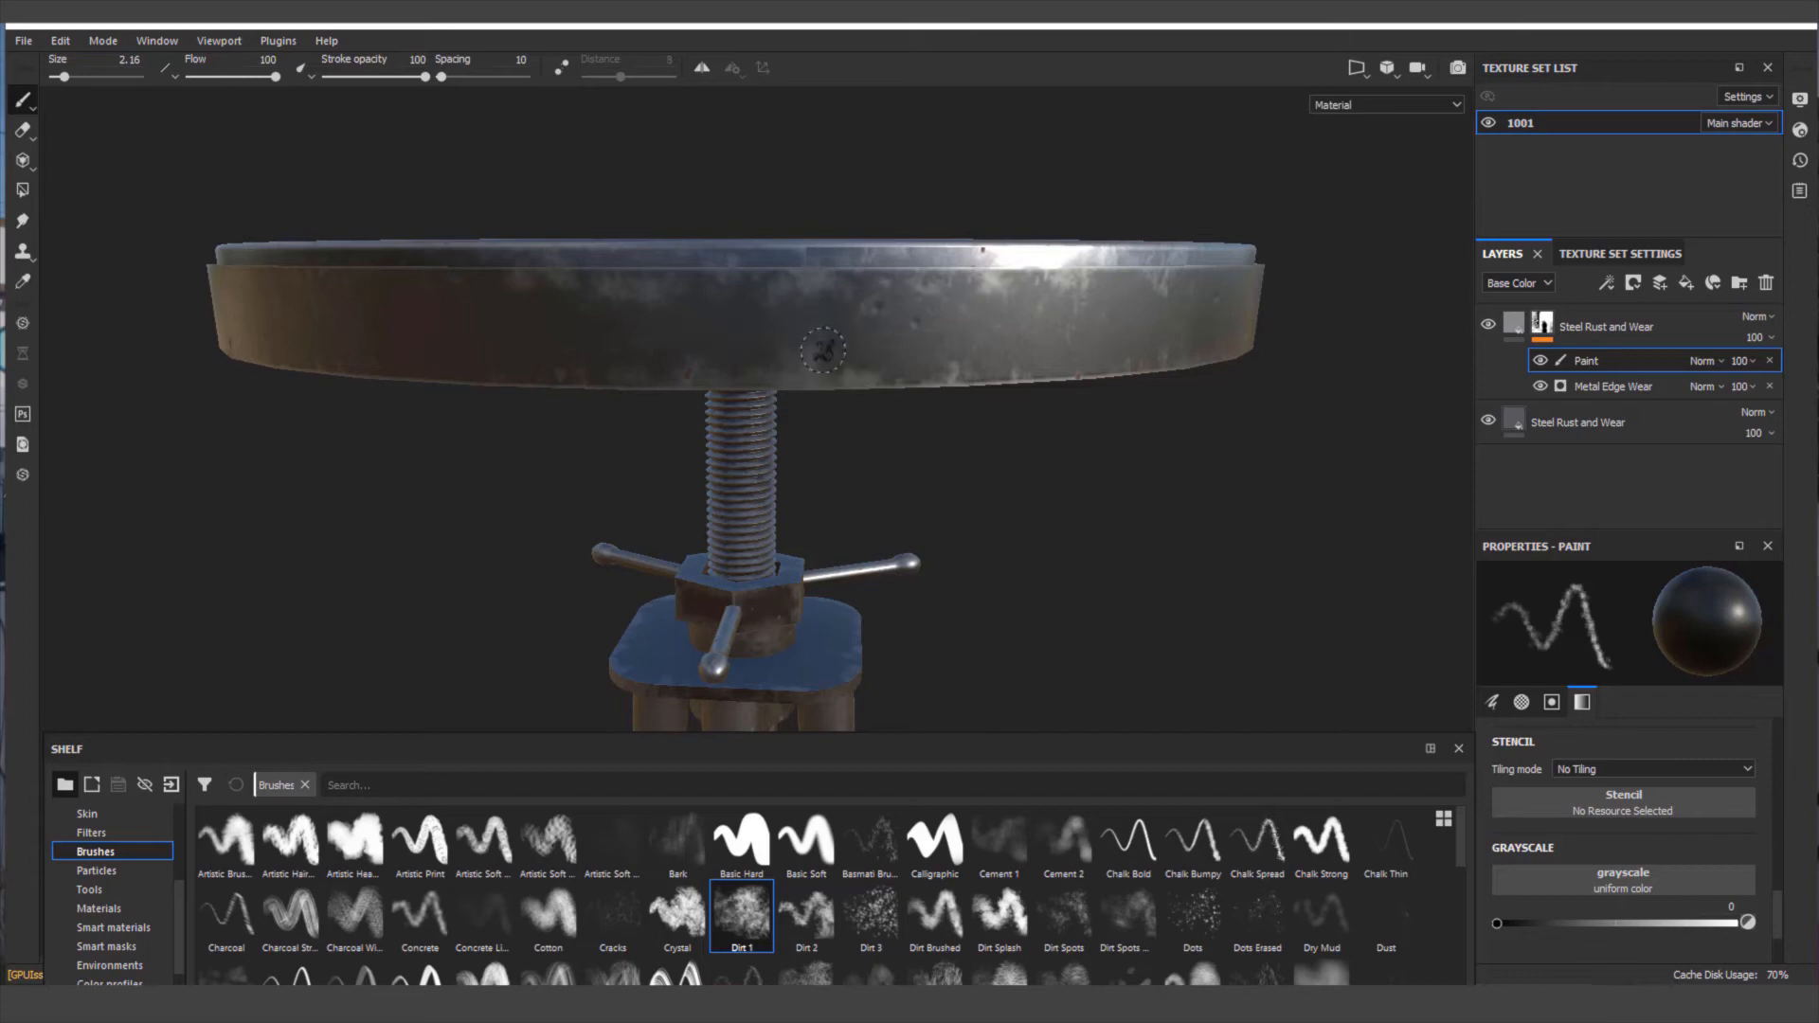
pyautogui.click(834, 343)
# Brush a grayscale 0 dirt stroke along the handle bar that extends from the hex nut
pyautogui.keyDown('alt'); pyautogui.moveTo(879, 450); pyautogui.dragTo(812, 132, button='middle'); pyautogui.keyUp('alt')
pyautogui.scroll(1, 815, 144)
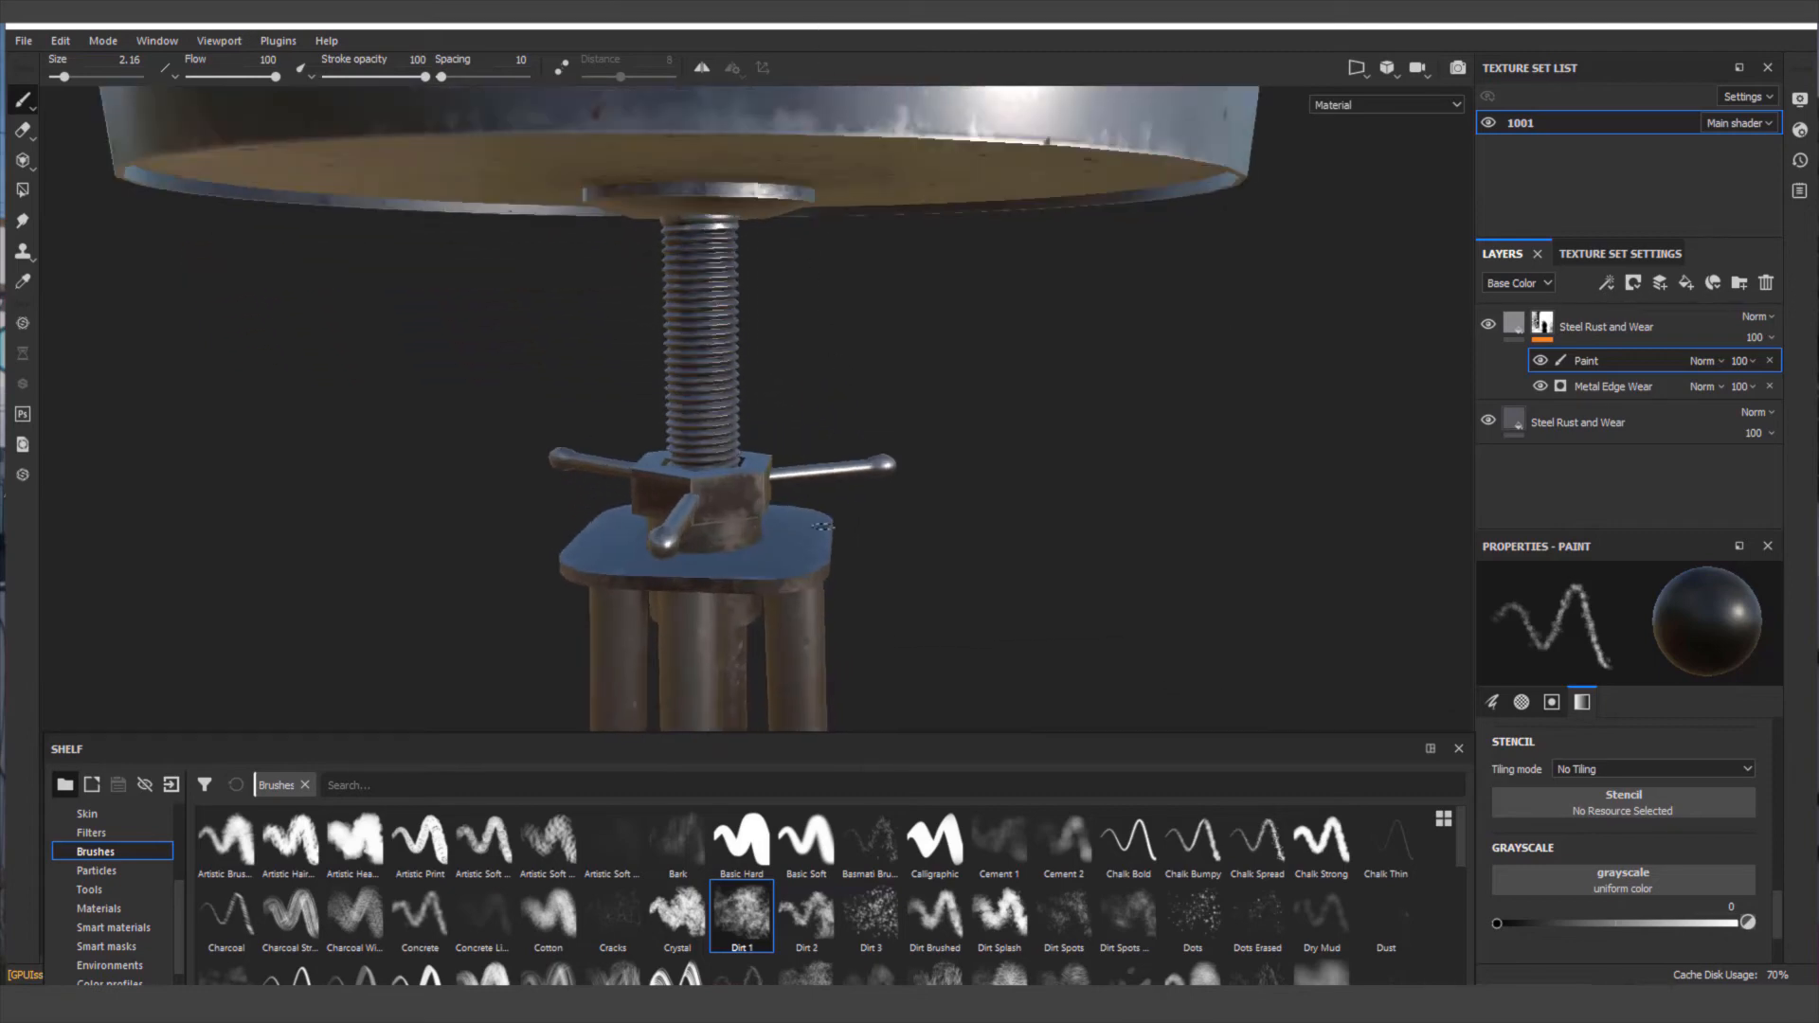
pyautogui.keyDown('alt'); pyautogui.moveTo(849, 615); pyautogui.dragTo(847, 358, button='middle'); pyautogui.keyUp('alt')
pyautogui.scroll(3, 838, 331)
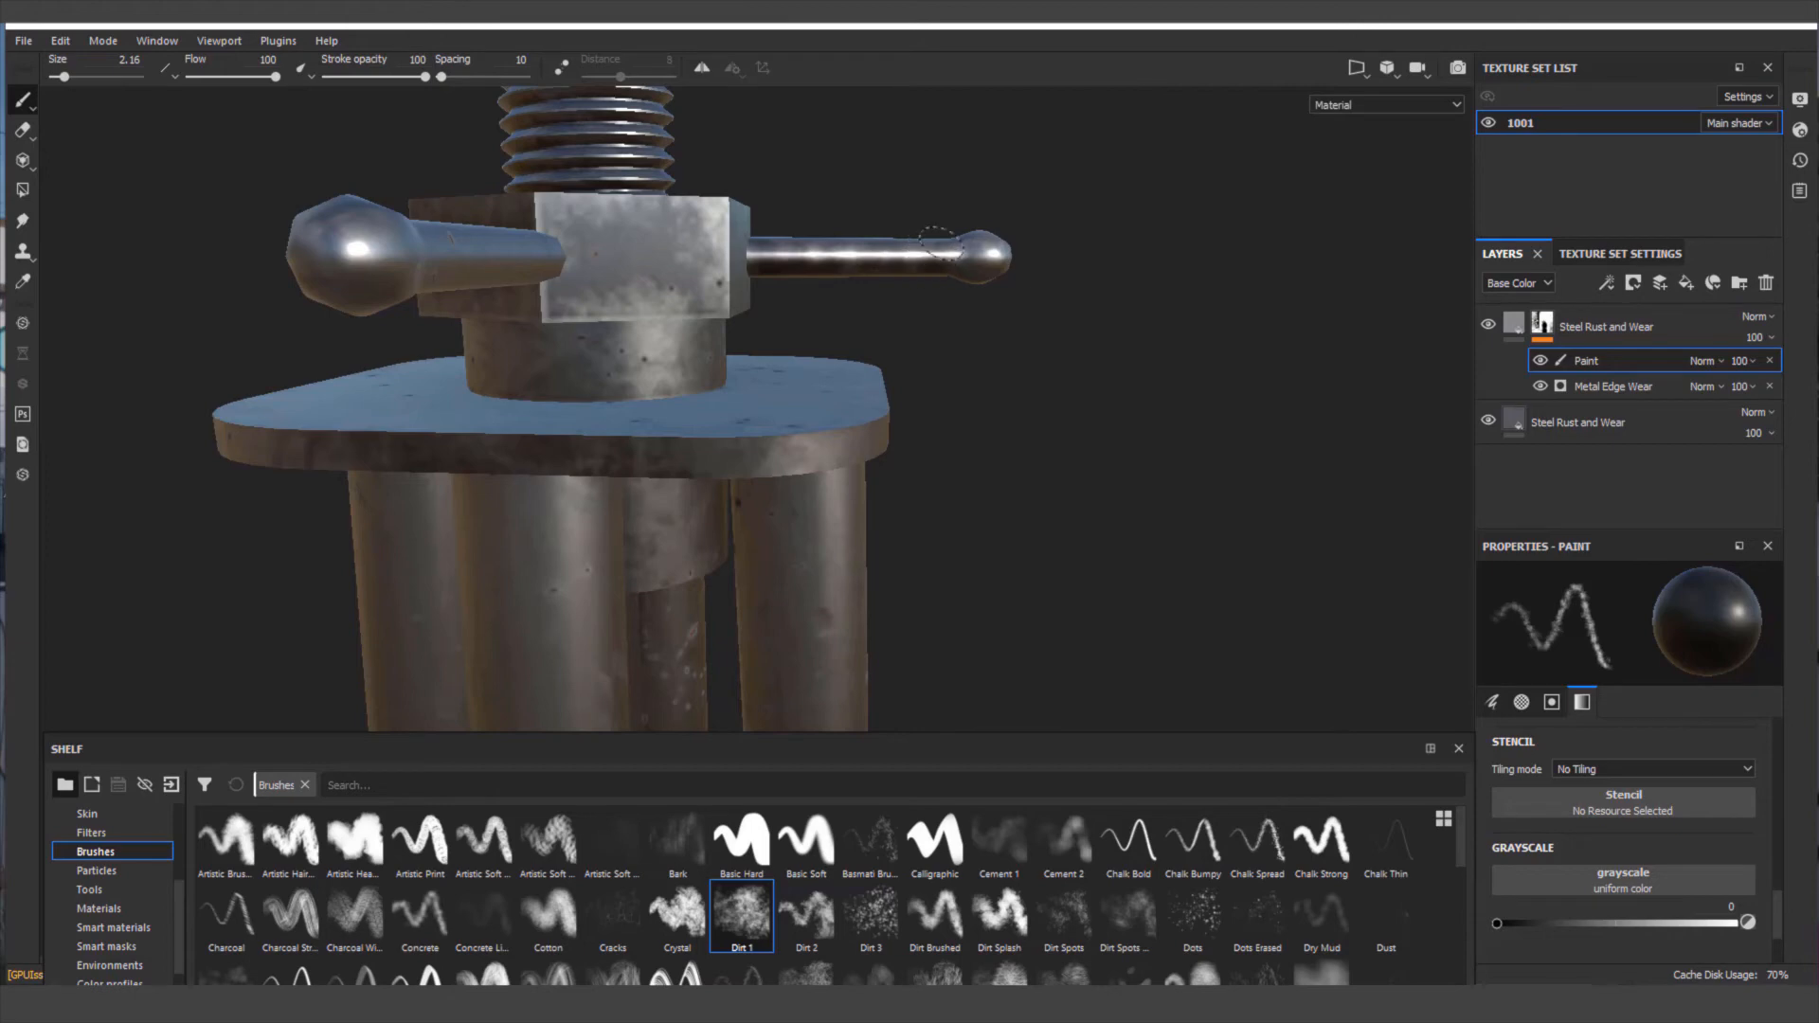
pyautogui.moveTo(908, 249); pyautogui.dragTo(807, 270)
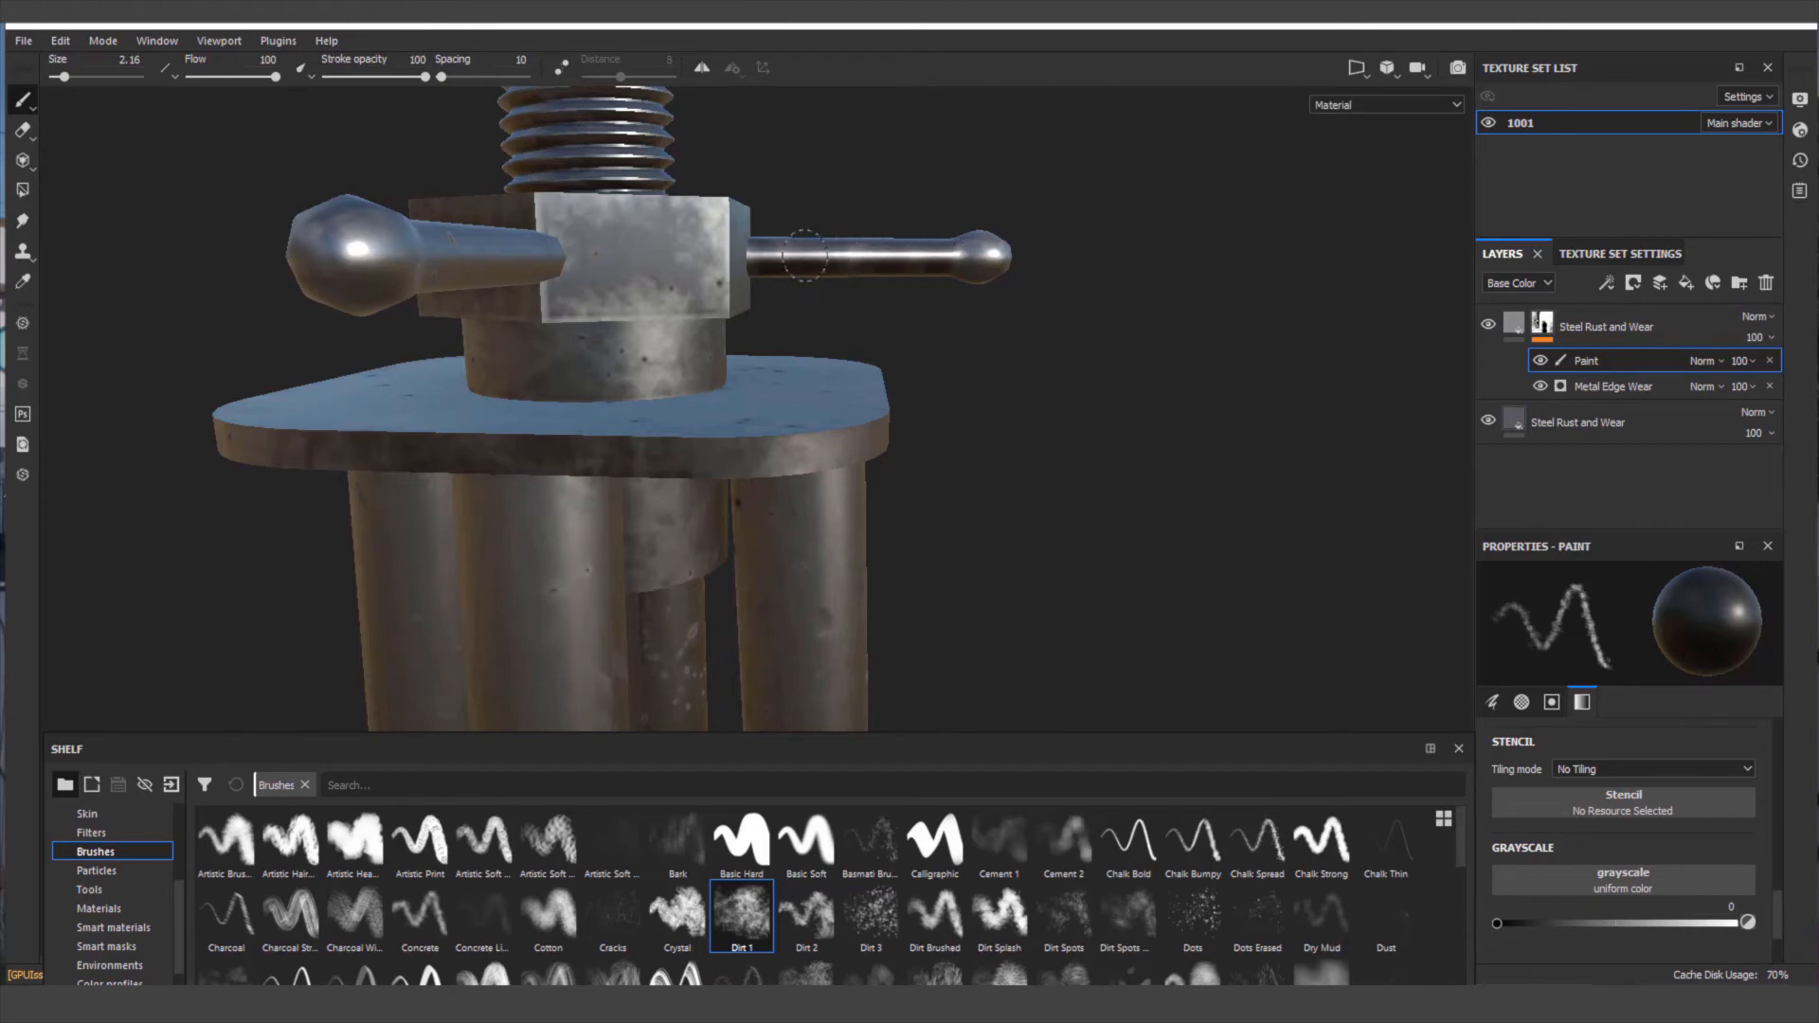
# Dab grayscale 0 Dirt 1 strokes along the remaining handle bars around the hex nut, working around all sides
pyautogui.moveTo(519, 306)
pyautogui.keyDown('alt'); pyautogui.mouseDown()
pyautogui.moveTo(235, 338)
pyautogui.moveTo(199, 284)
pyautogui.moveTo(386, 256)
pyautogui.moveTo(337, 270)
pyautogui.mouseUp(); pyautogui.keyUp('alt')
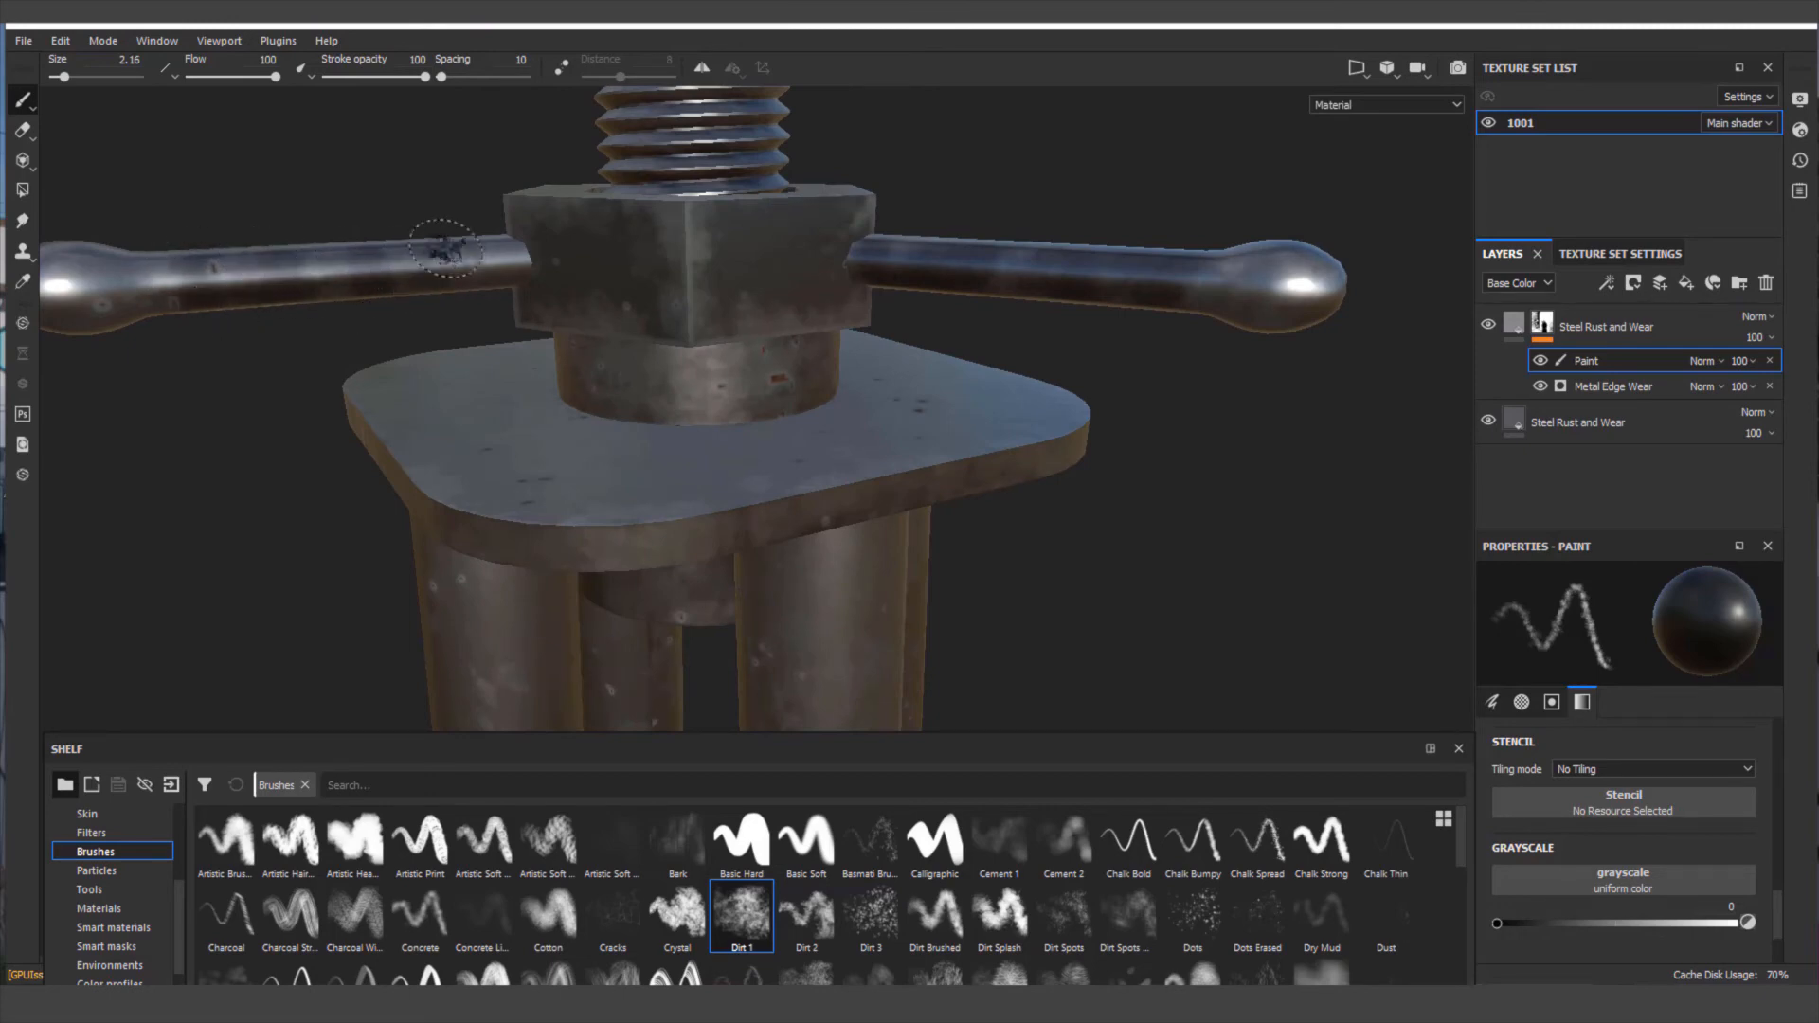
pyautogui.click(594, 268)
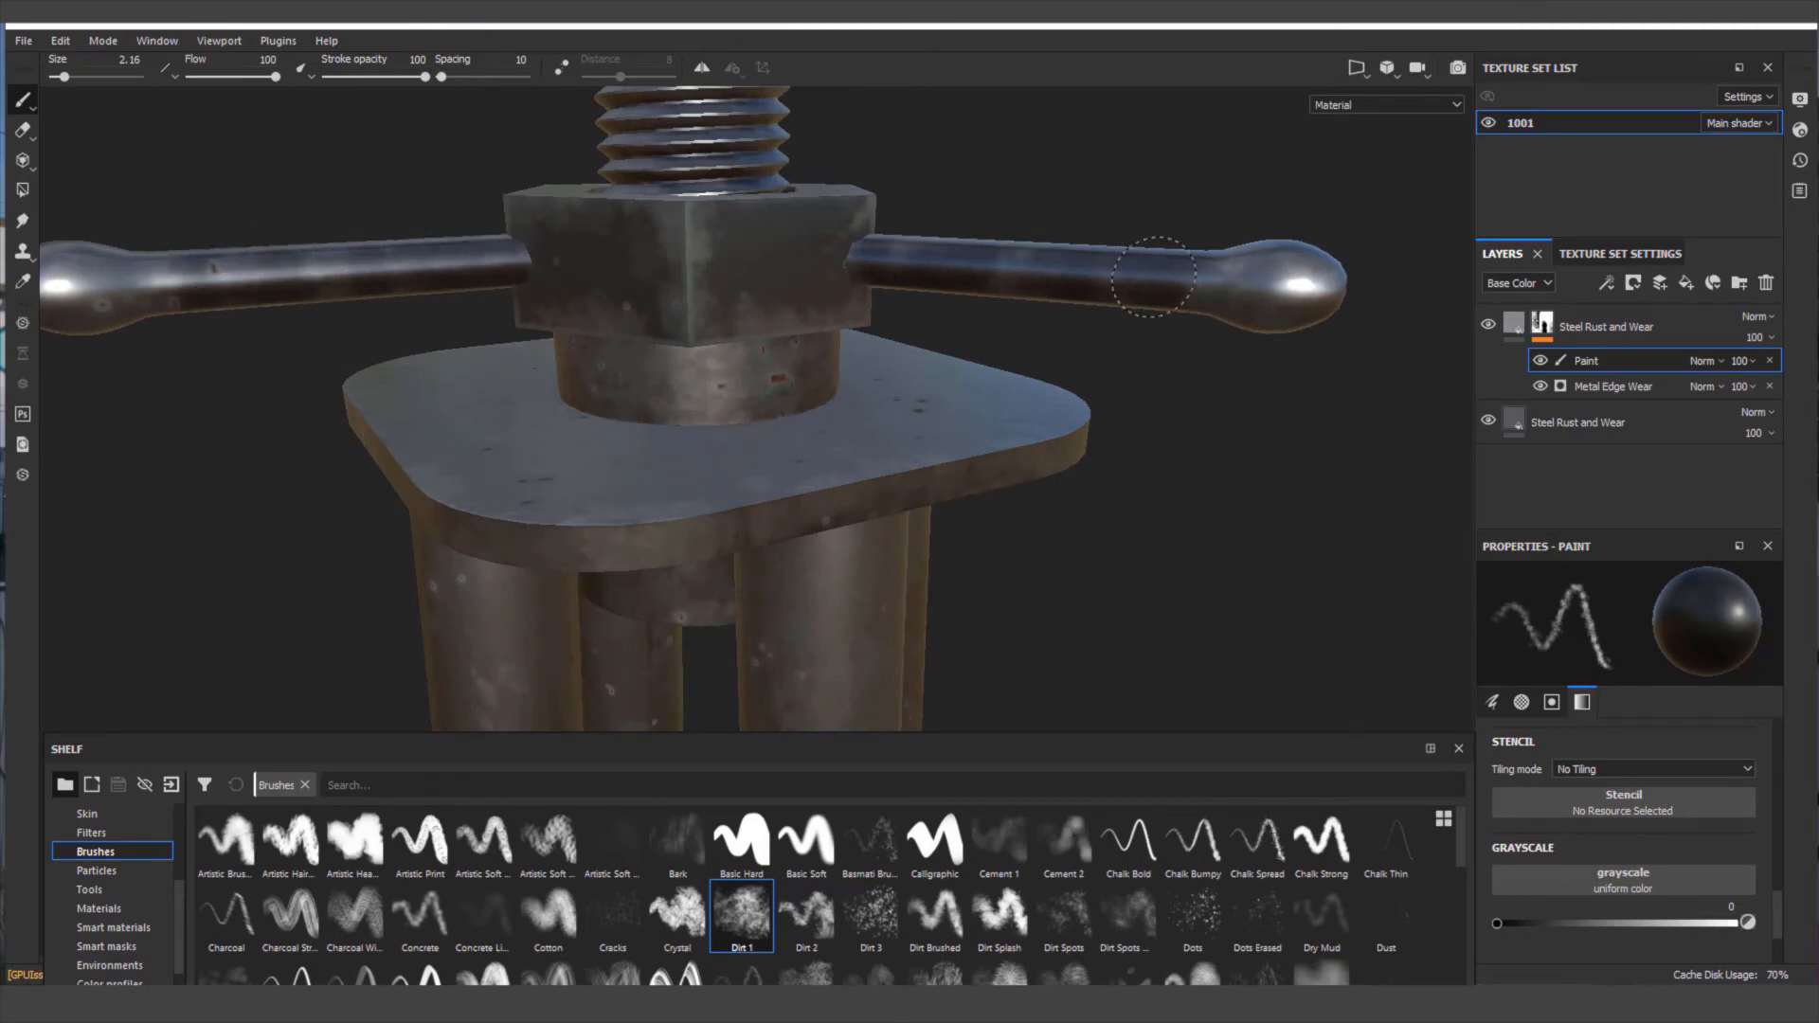
pyautogui.moveTo(753, 332)
pyautogui.keyDown('alt'); pyautogui.mouseDown()
pyautogui.moveTo(1007, 305)
pyautogui.moveTo(1268, 308)
pyautogui.mouseUp(); pyautogui.keyUp('alt')
pyautogui.keyDown('alt'); pyautogui.moveTo(708, 381); pyautogui.dragTo(921, 378, button='middle'); pyautogui.keyUp('alt')
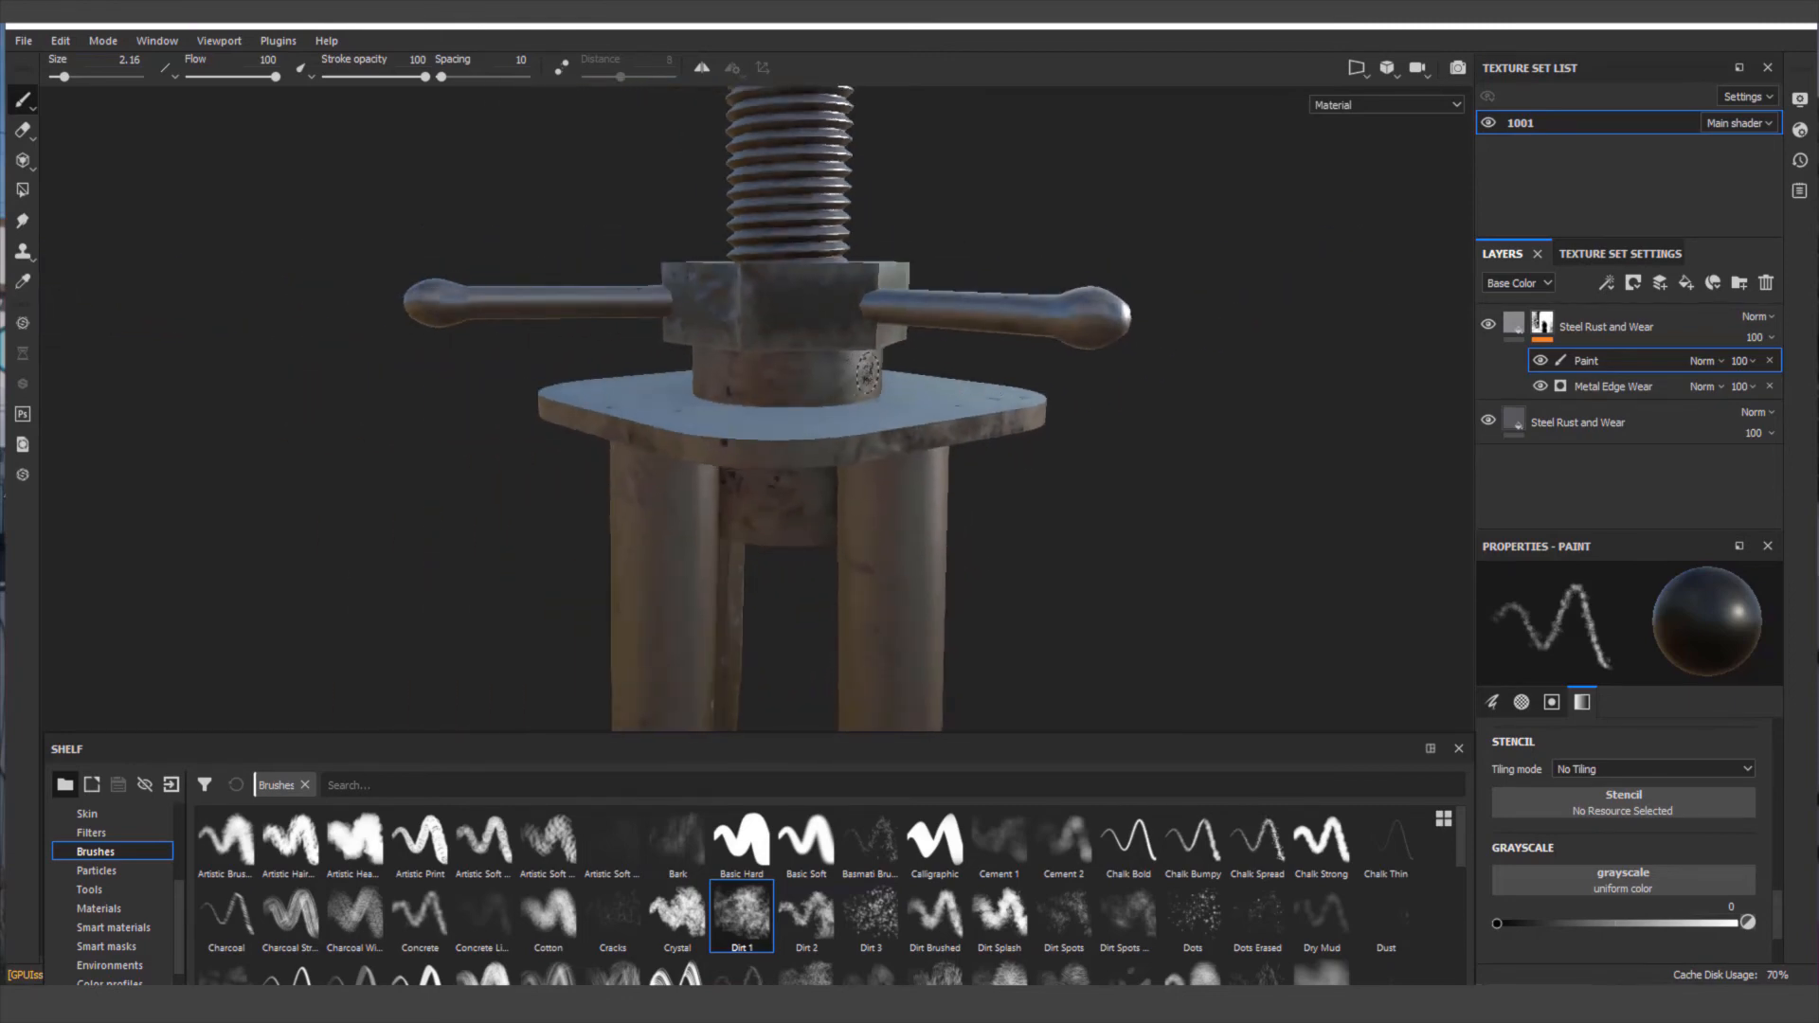
pyautogui.keyDown('alt'); pyautogui.moveTo(811, 393); pyautogui.dragTo(1064, 377); pyautogui.keyUp('alt')
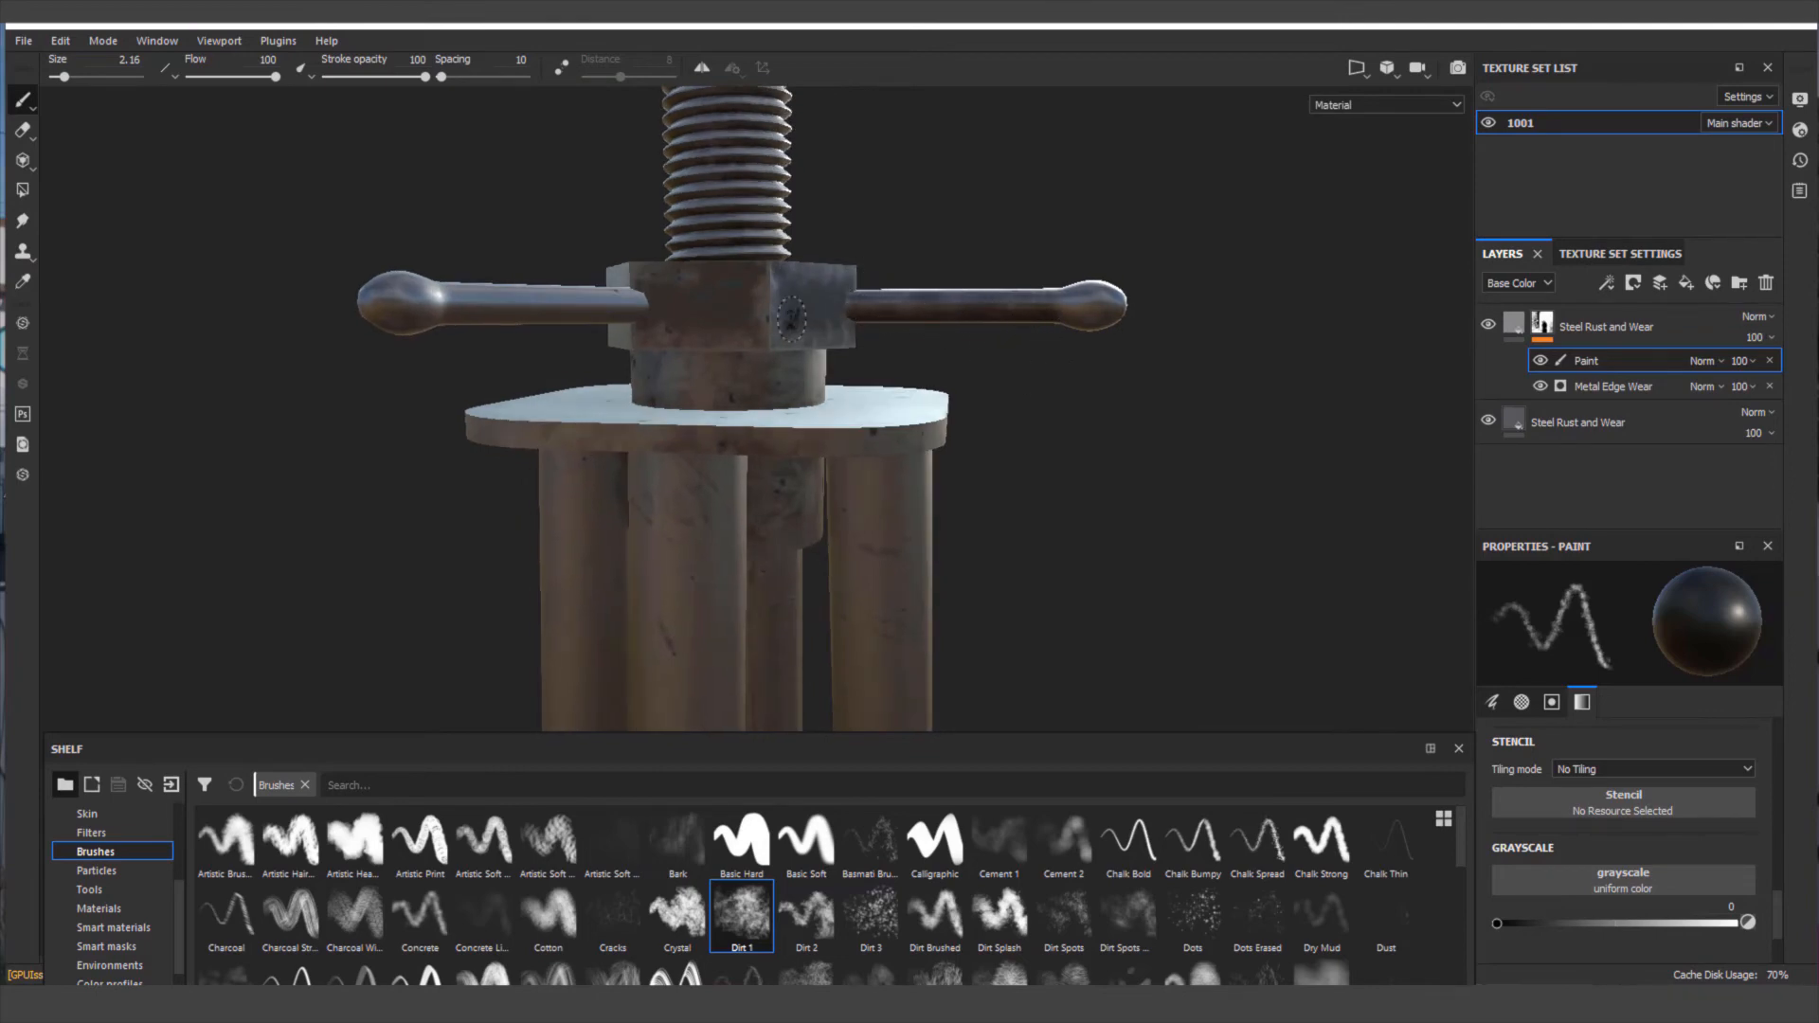
pyautogui.moveTo(618, 288); pyautogui.dragTo(586, 295)
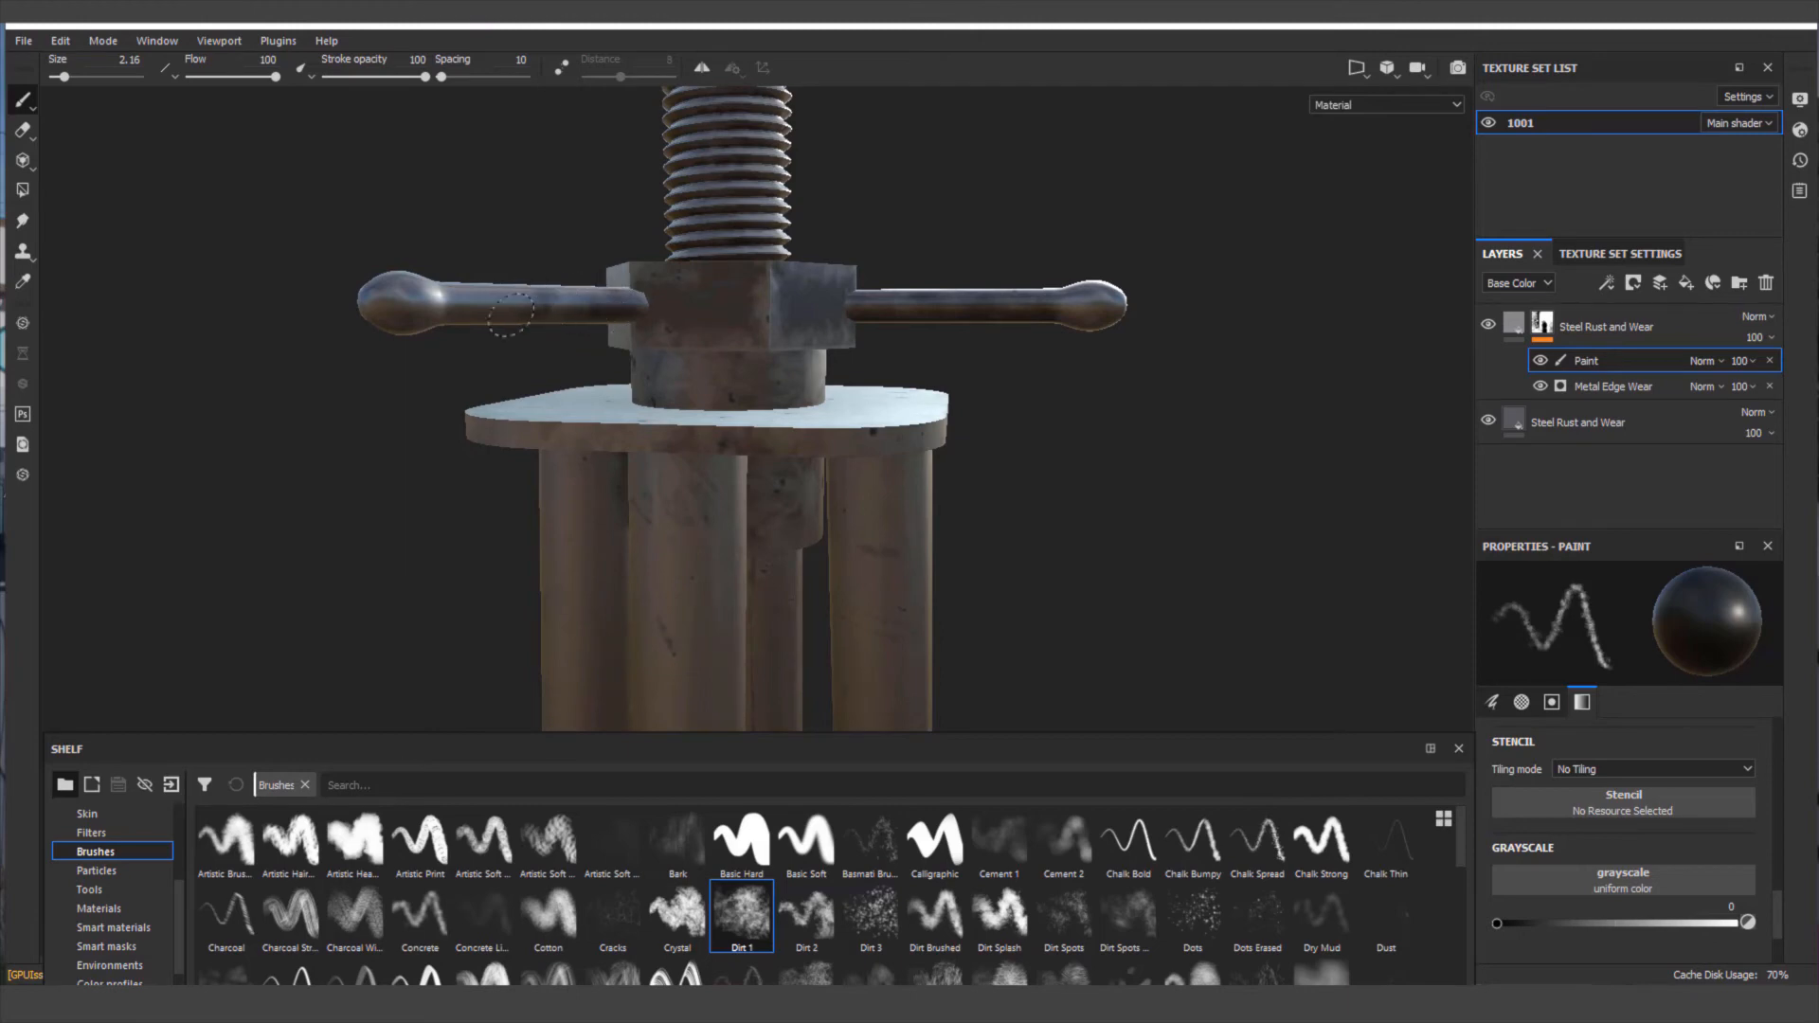
pyautogui.moveTo(473, 308); pyautogui.dragTo(468, 296)
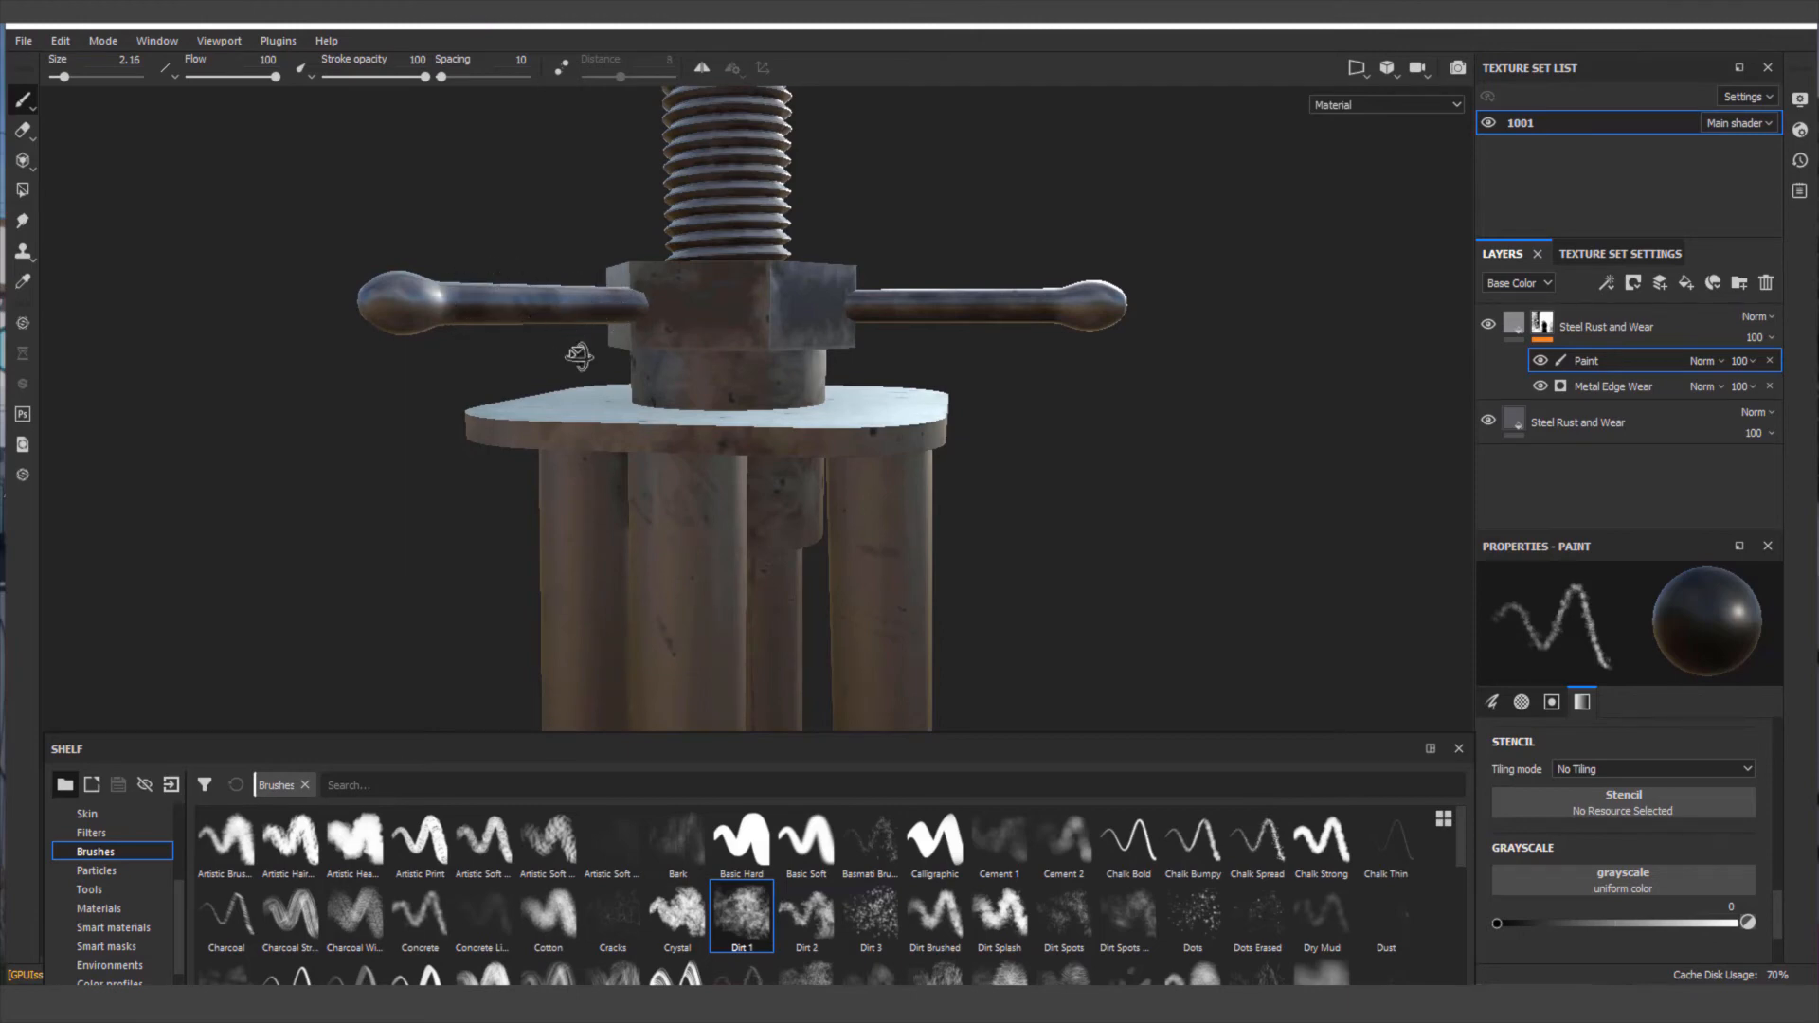
pyautogui.keyDown('alt'); pyautogui.moveTo(581, 357); pyautogui.dragTo(1140, 349); pyautogui.keyUp('alt')
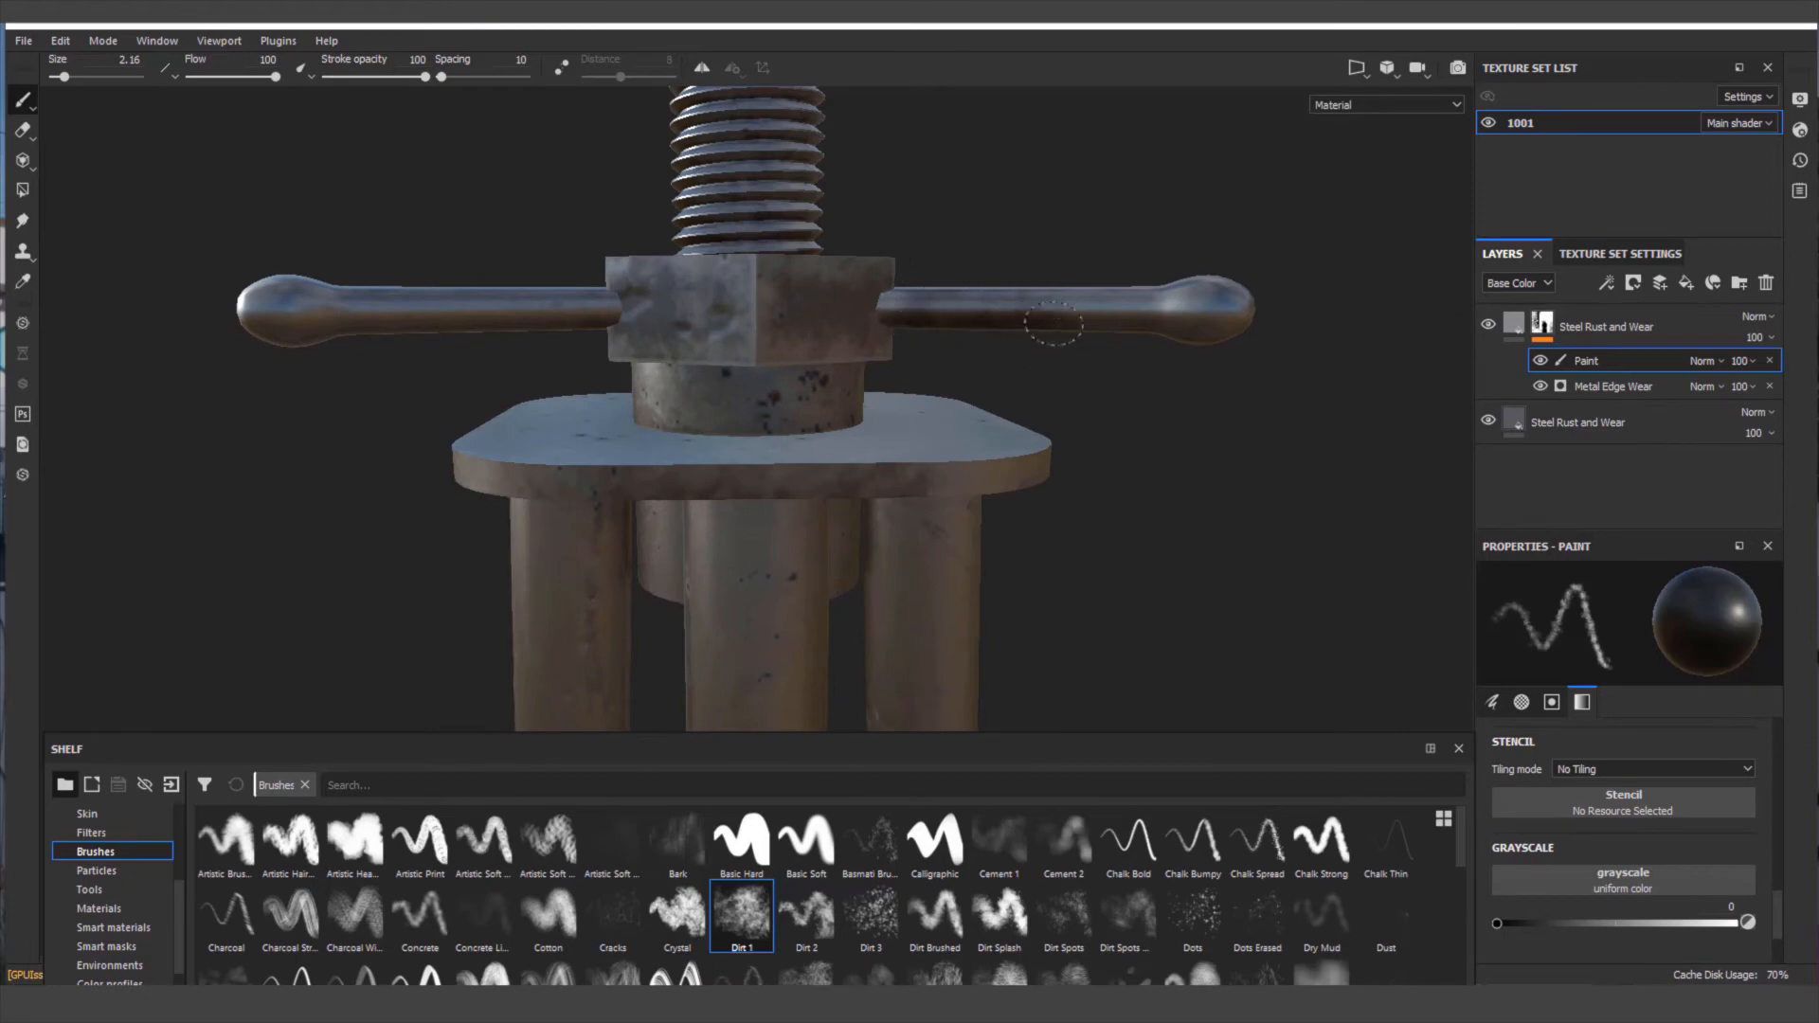
pyautogui.click(435, 305)
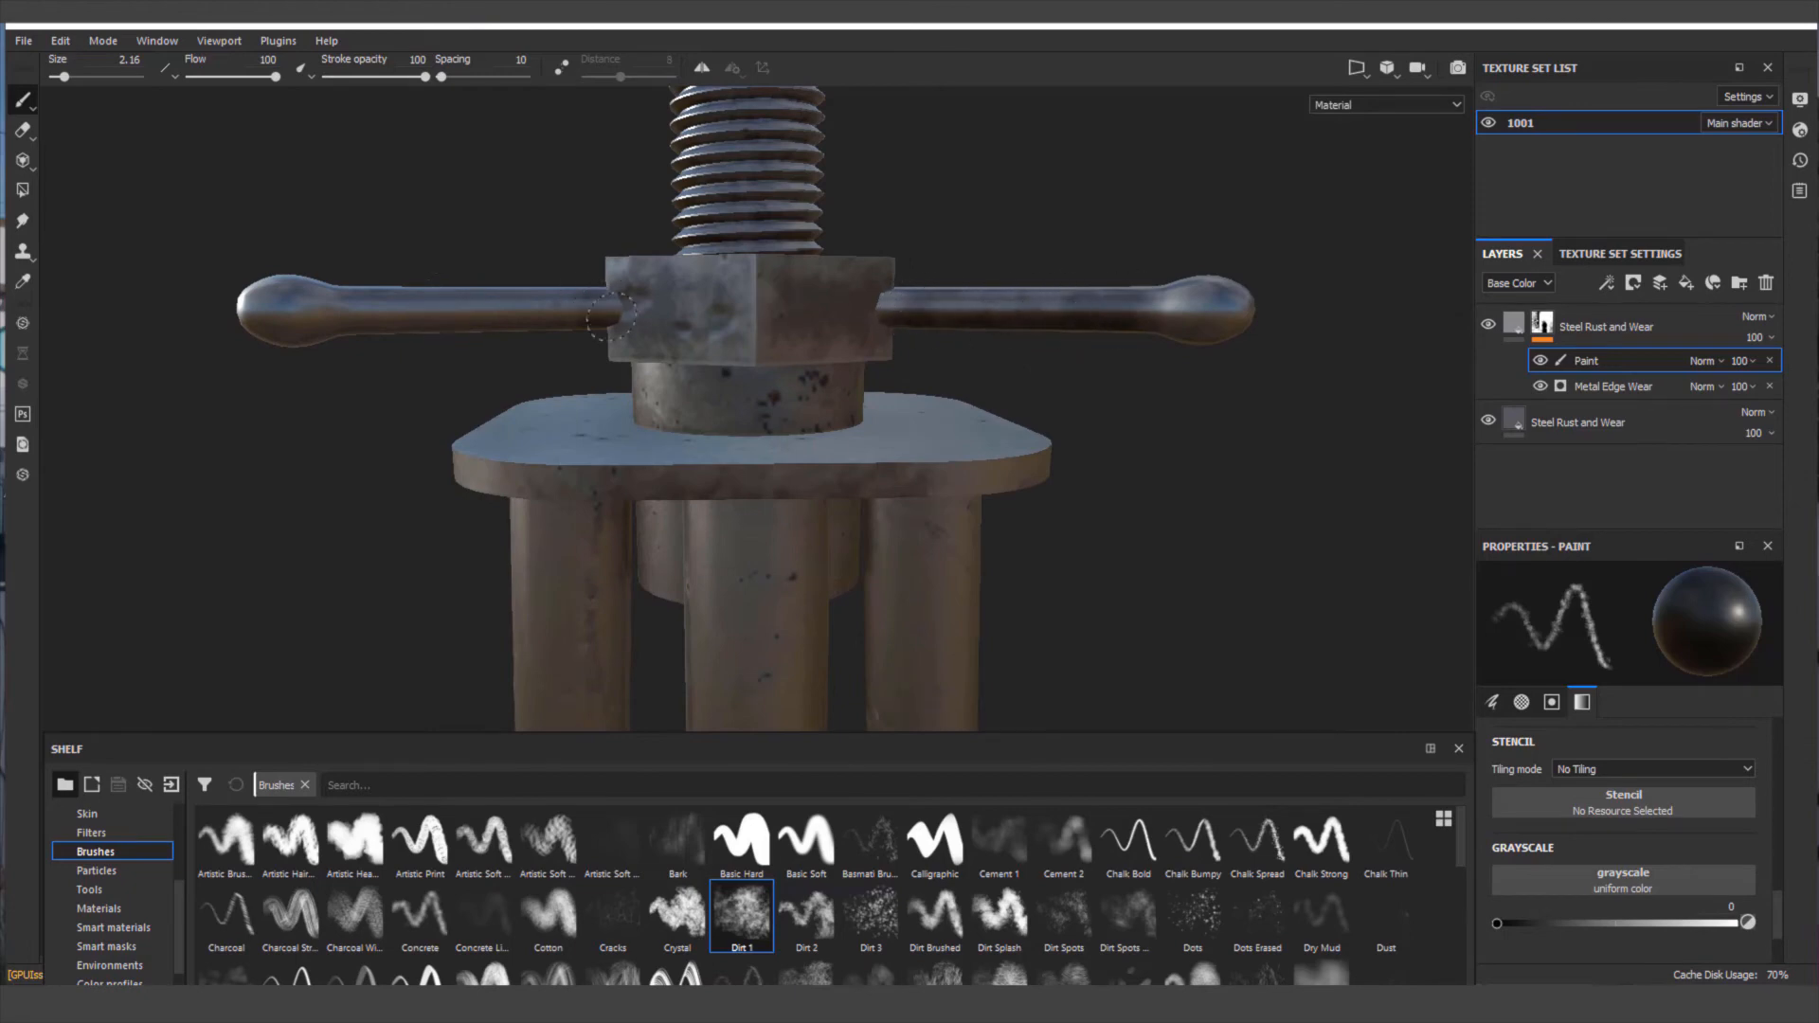
pyautogui.moveTo(446, 288)
pyautogui.mouseDown()
pyautogui.moveTo(401, 278)
pyautogui.moveTo(370, 318)
pyautogui.moveTo(398, 338)
pyautogui.mouseUp()
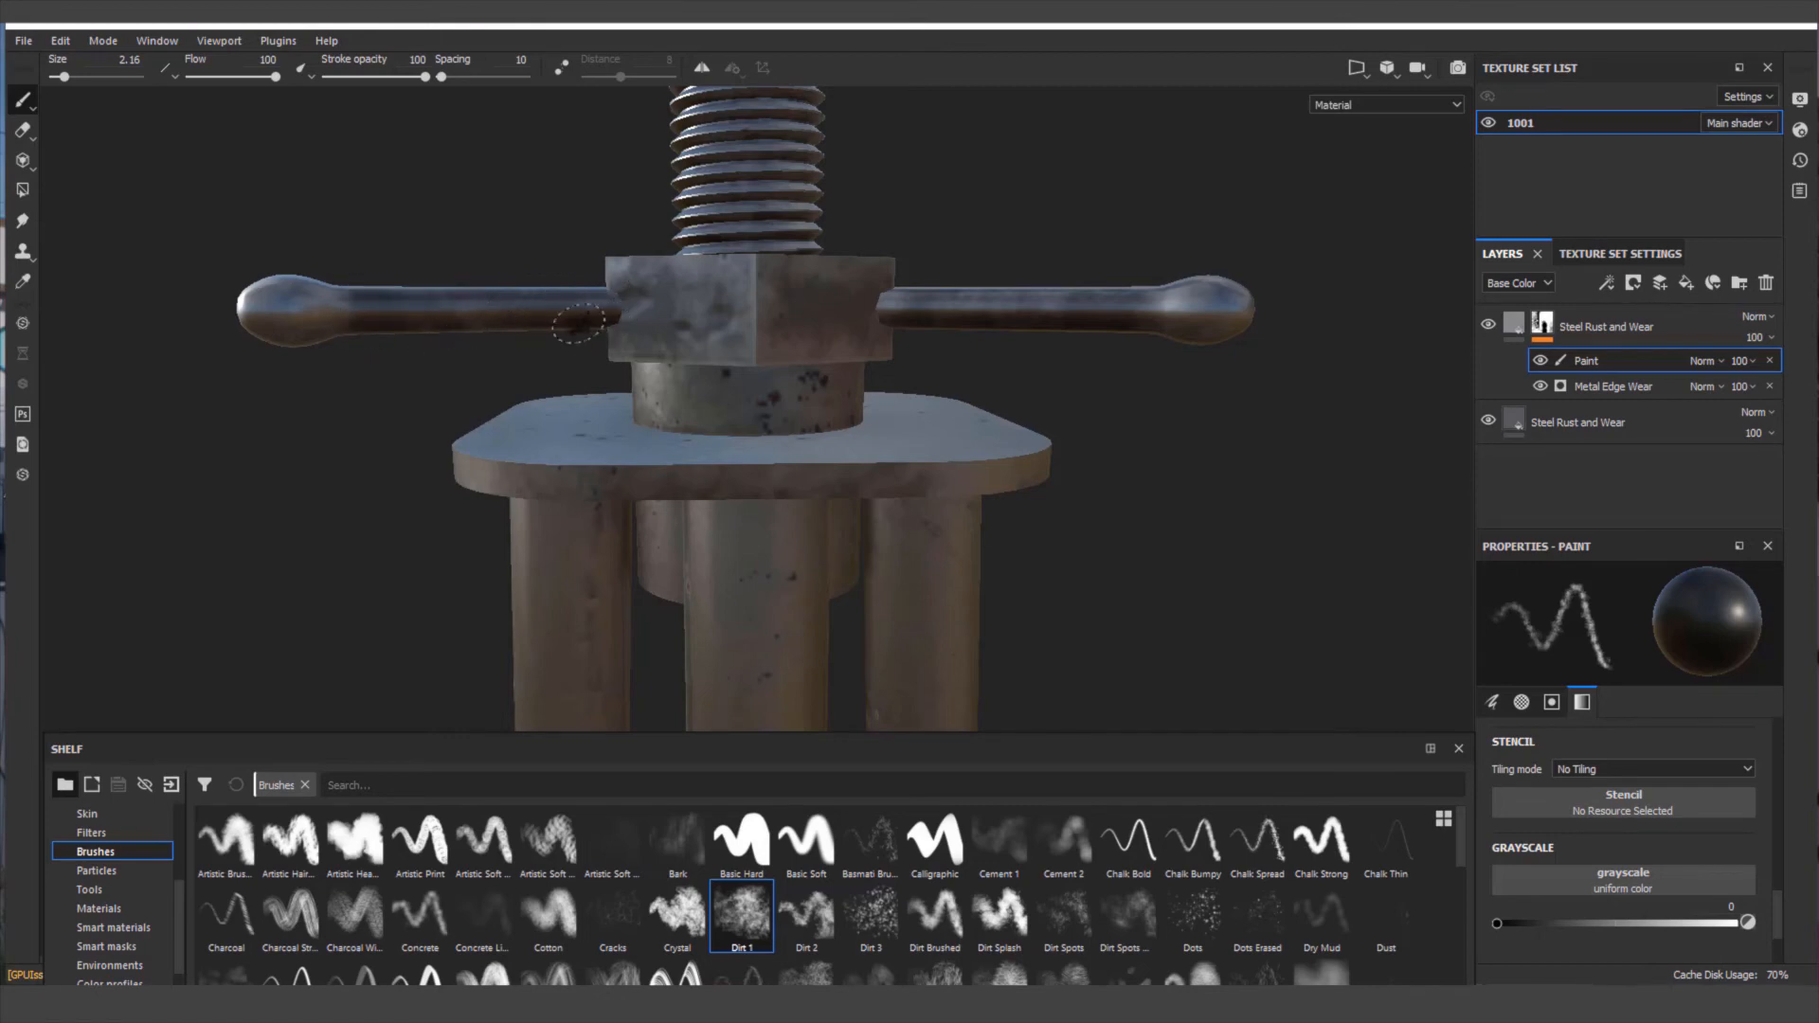
# Enlarge the Dirt 1 brush to size 47.84 and paint dirt down the stool's legs toward the foot ring
pyautogui.scroll(-4, 614, 358)
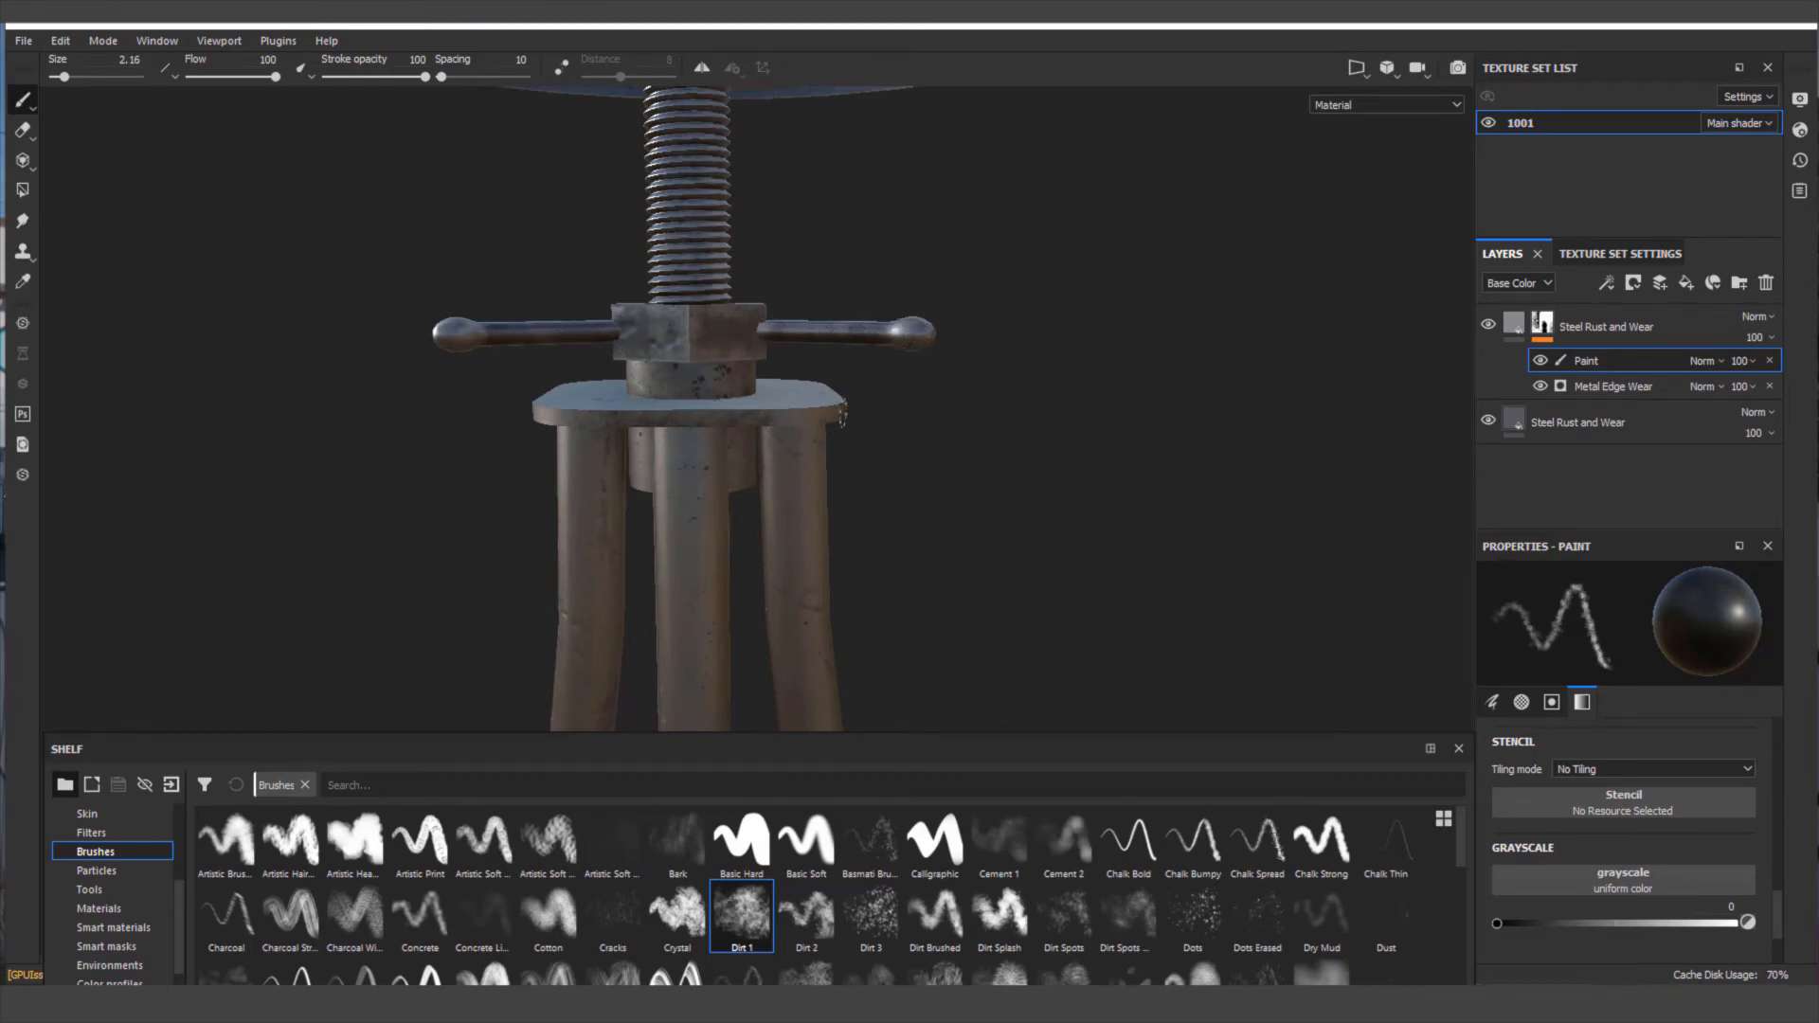
pyautogui.scroll(-3, 836, 411)
pyautogui.keyDown('alt'); pyautogui.moveTo(827, 410); pyautogui.dragTo(737, 239, button='middle'); pyautogui.keyUp('alt')
pyautogui.scroll(-3, 737, 408)
pyautogui.keyDown('alt'); pyautogui.moveTo(735, 483); pyautogui.dragTo(708, 313, button='middle'); pyautogui.keyUp('alt')
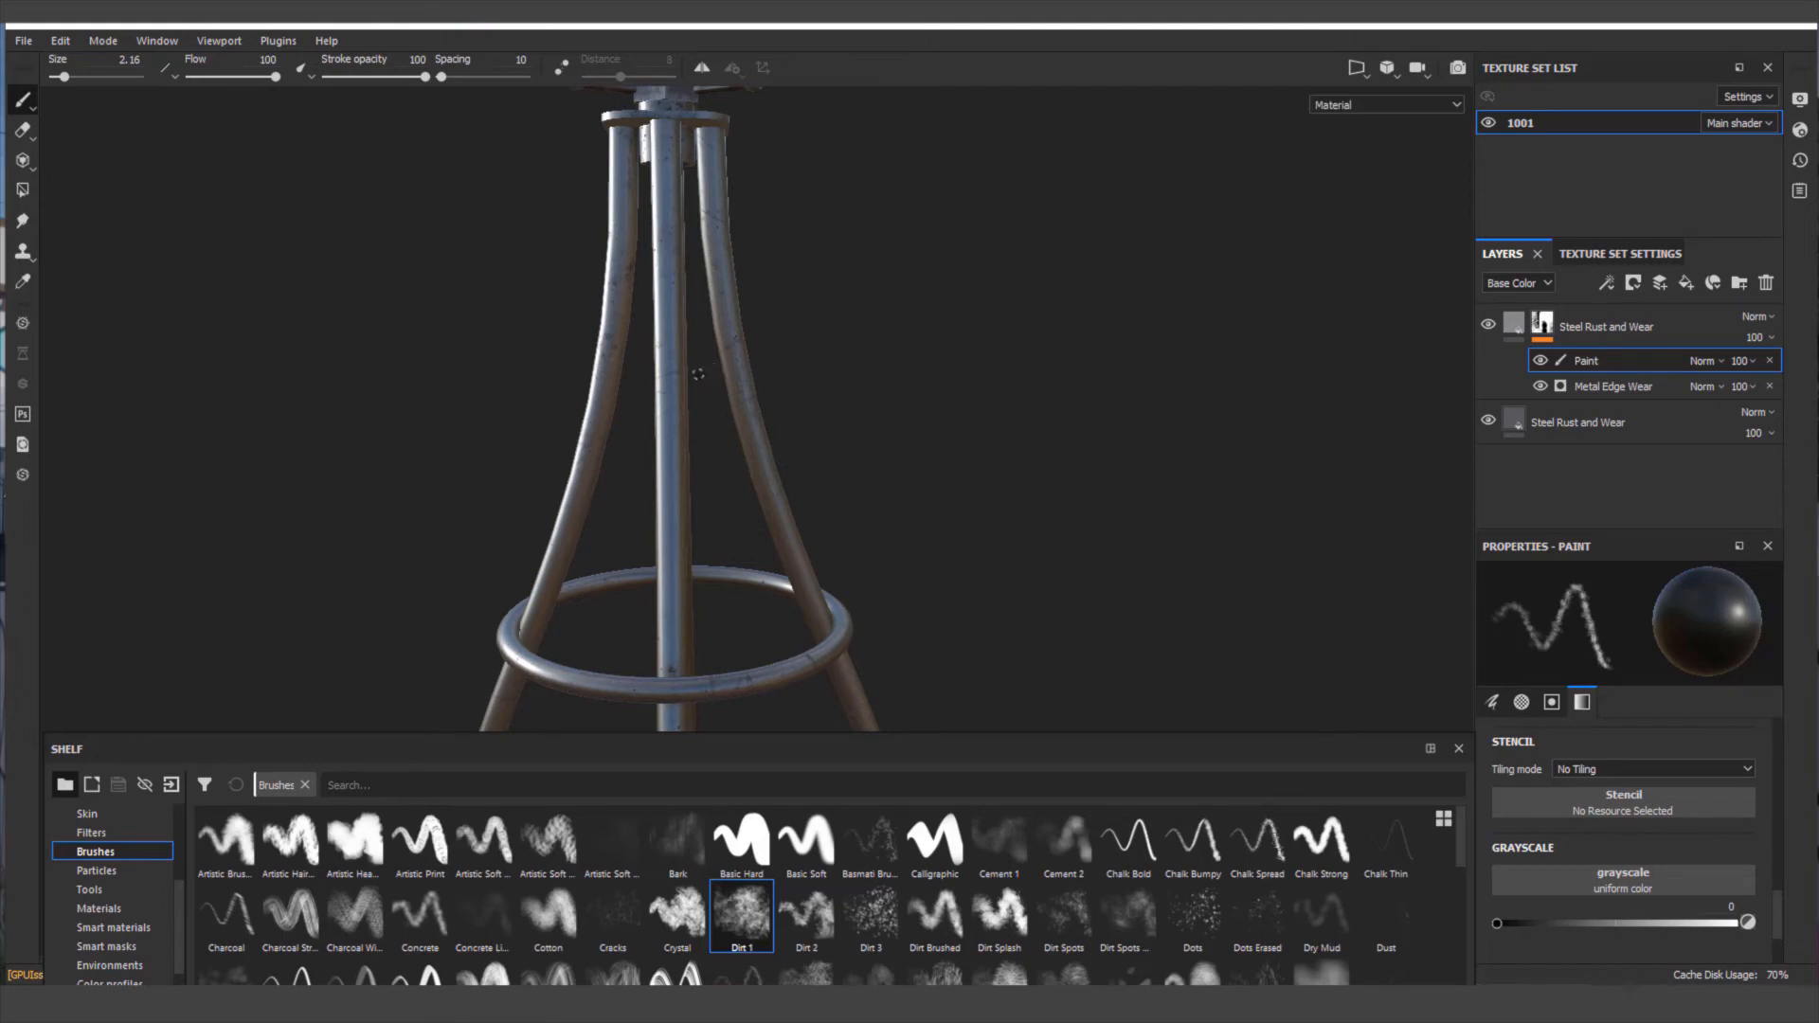
pyautogui.moveTo(707, 370)
pyautogui.keyDown('ctrl'); pyautogui.mouseDown(button='right')
pyautogui.moveTo(663, 370)
pyautogui.moveTo(795, 369)
pyautogui.moveTo(753, 368)
pyautogui.mouseUp(button='right'); pyautogui.keyUp('ctrl')
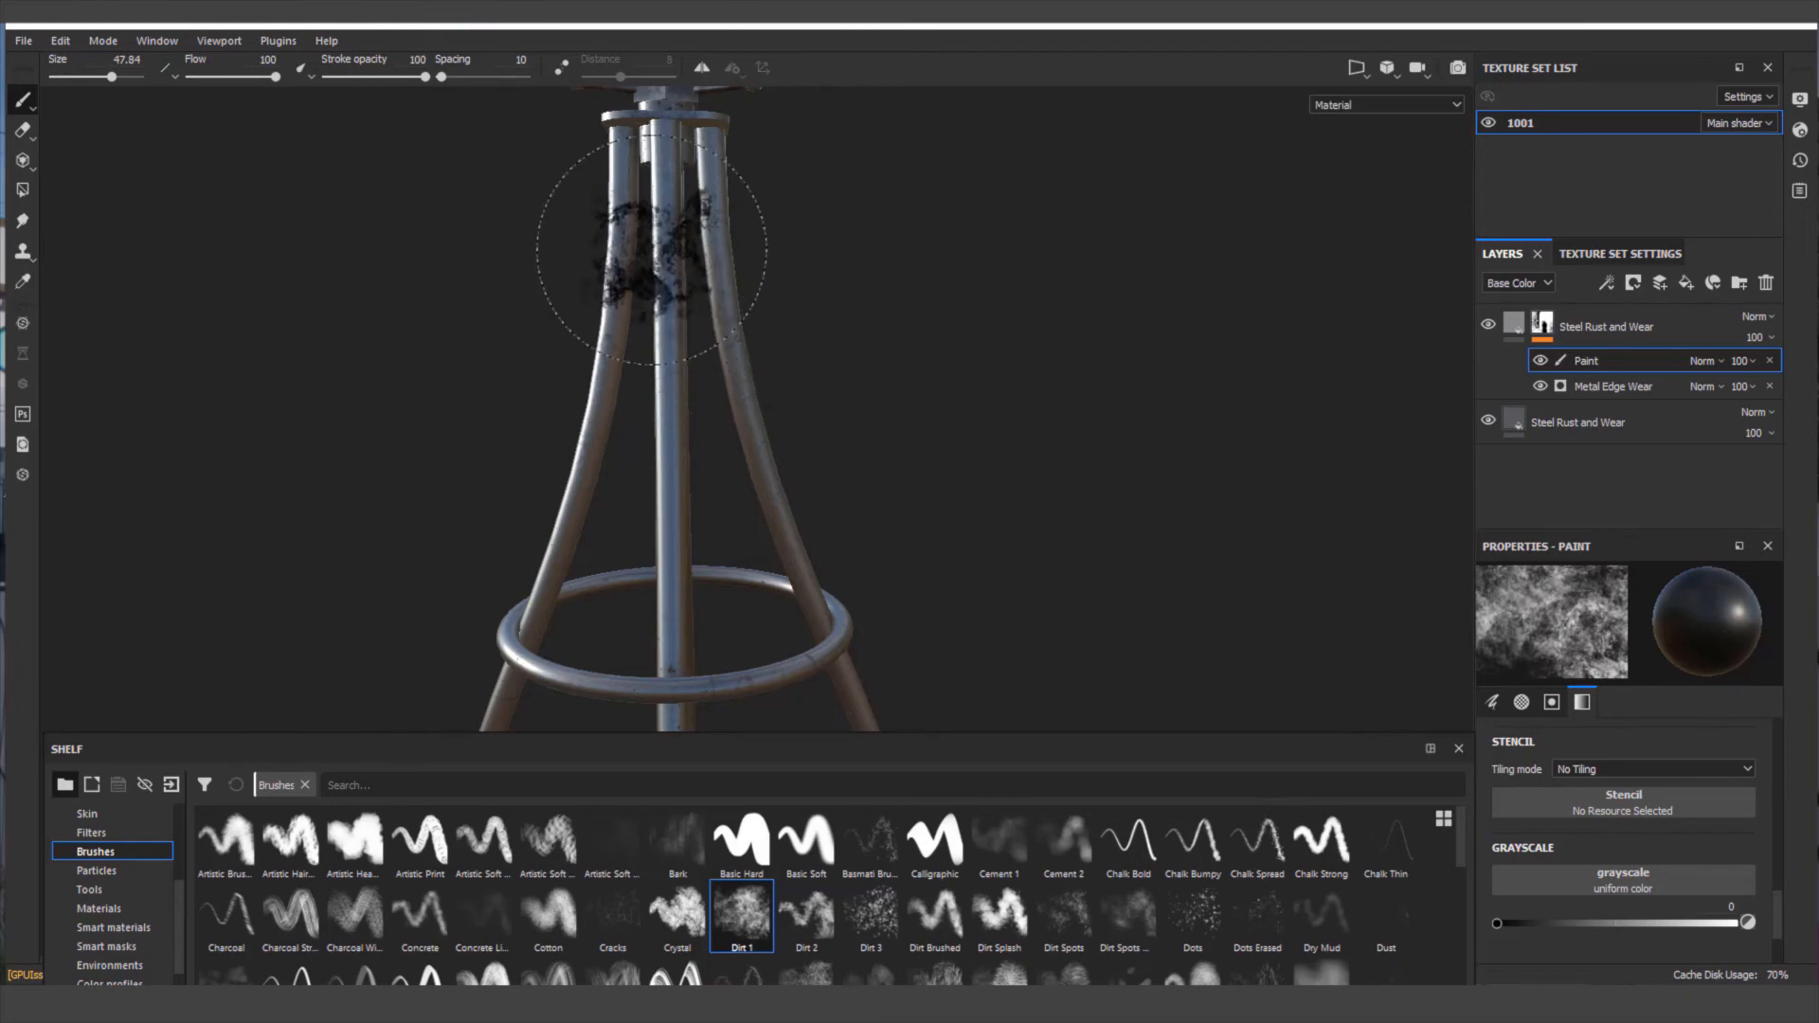
pyautogui.moveTo(643, 249)
pyautogui.mouseDown()
pyautogui.moveTo(622, 247)
pyautogui.moveTo(654, 268)
pyautogui.moveTo(641, 406)
pyautogui.moveTo(601, 426)
pyautogui.moveTo(576, 486)
pyautogui.mouseUp()
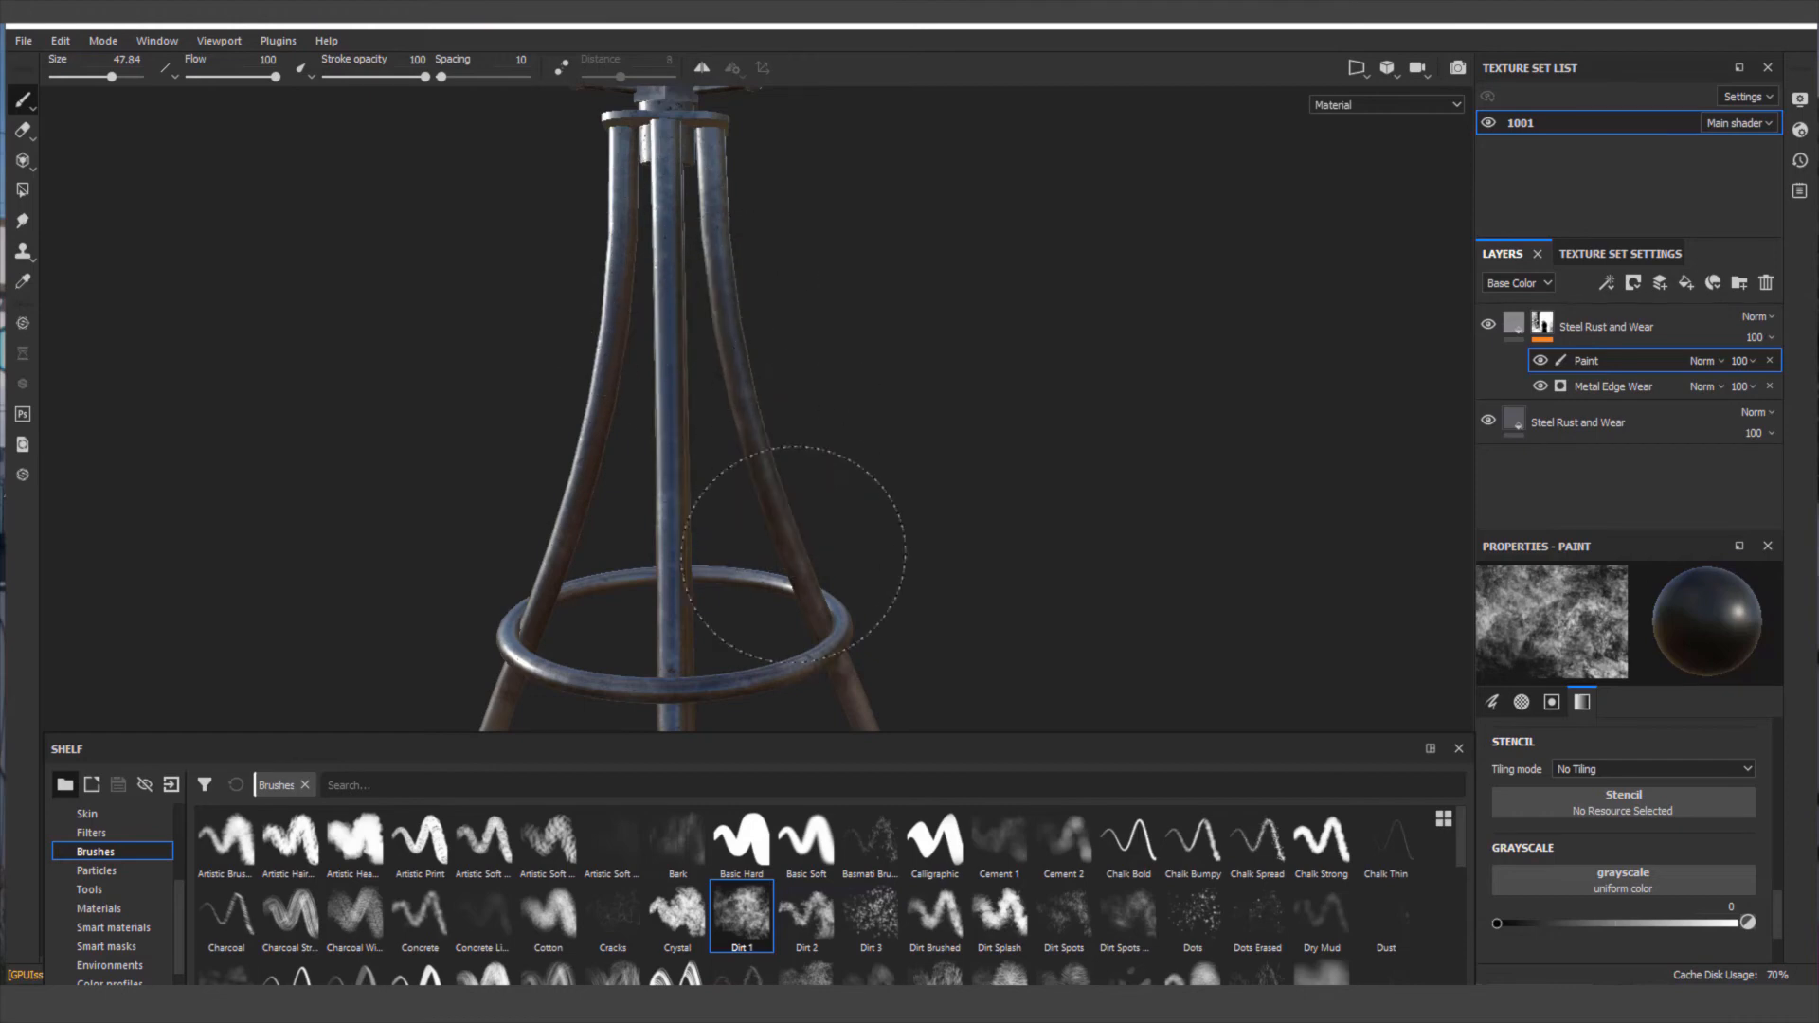
# Dab dirt onto the legs from other sides, undo the dab on the upper leg, and continue on the legs near the foot ring
pyautogui.keyDown('alt'); pyautogui.moveTo(759, 527); pyautogui.dragTo(204, 517); pyautogui.keyUp('alt')
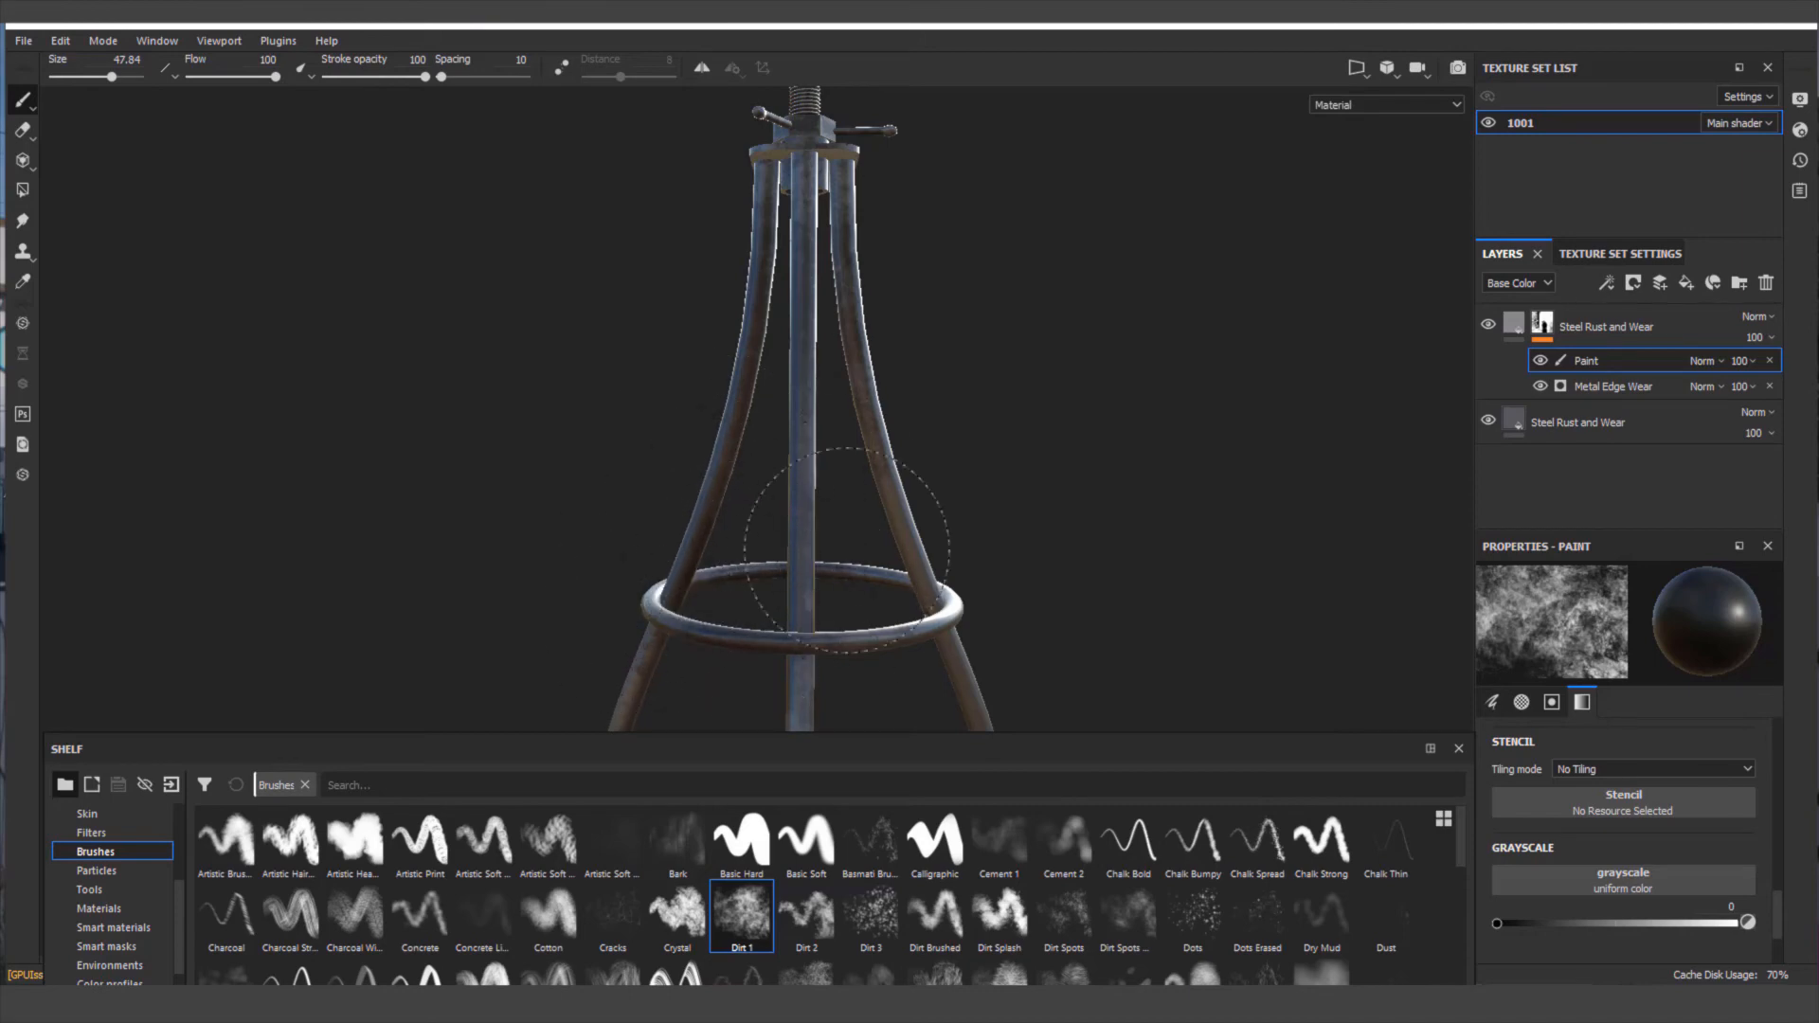
pyautogui.click(850, 416)
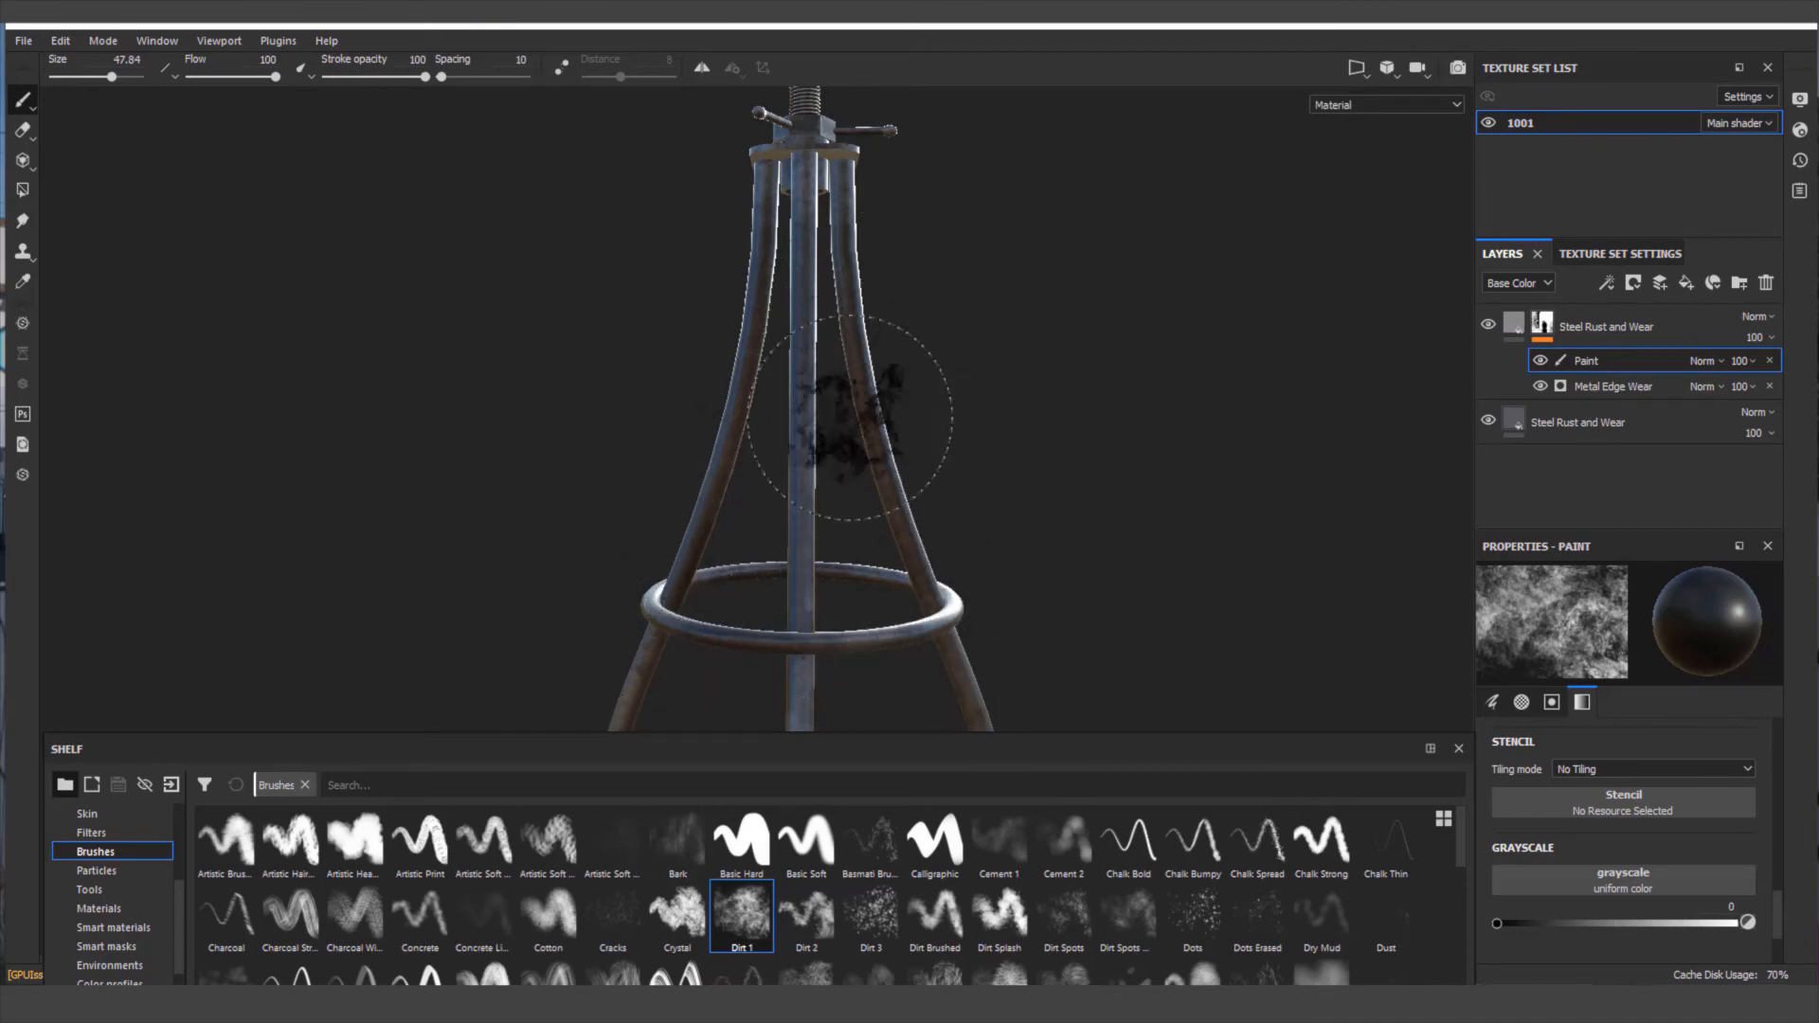
pyautogui.moveTo(874, 536)
pyautogui.keyDown('alt'); pyautogui.mouseDown()
pyautogui.moveTo(837, 576)
pyautogui.moveTo(900, 556)
pyautogui.moveTo(617, 418)
pyautogui.mouseUp(); pyautogui.keyUp('alt')
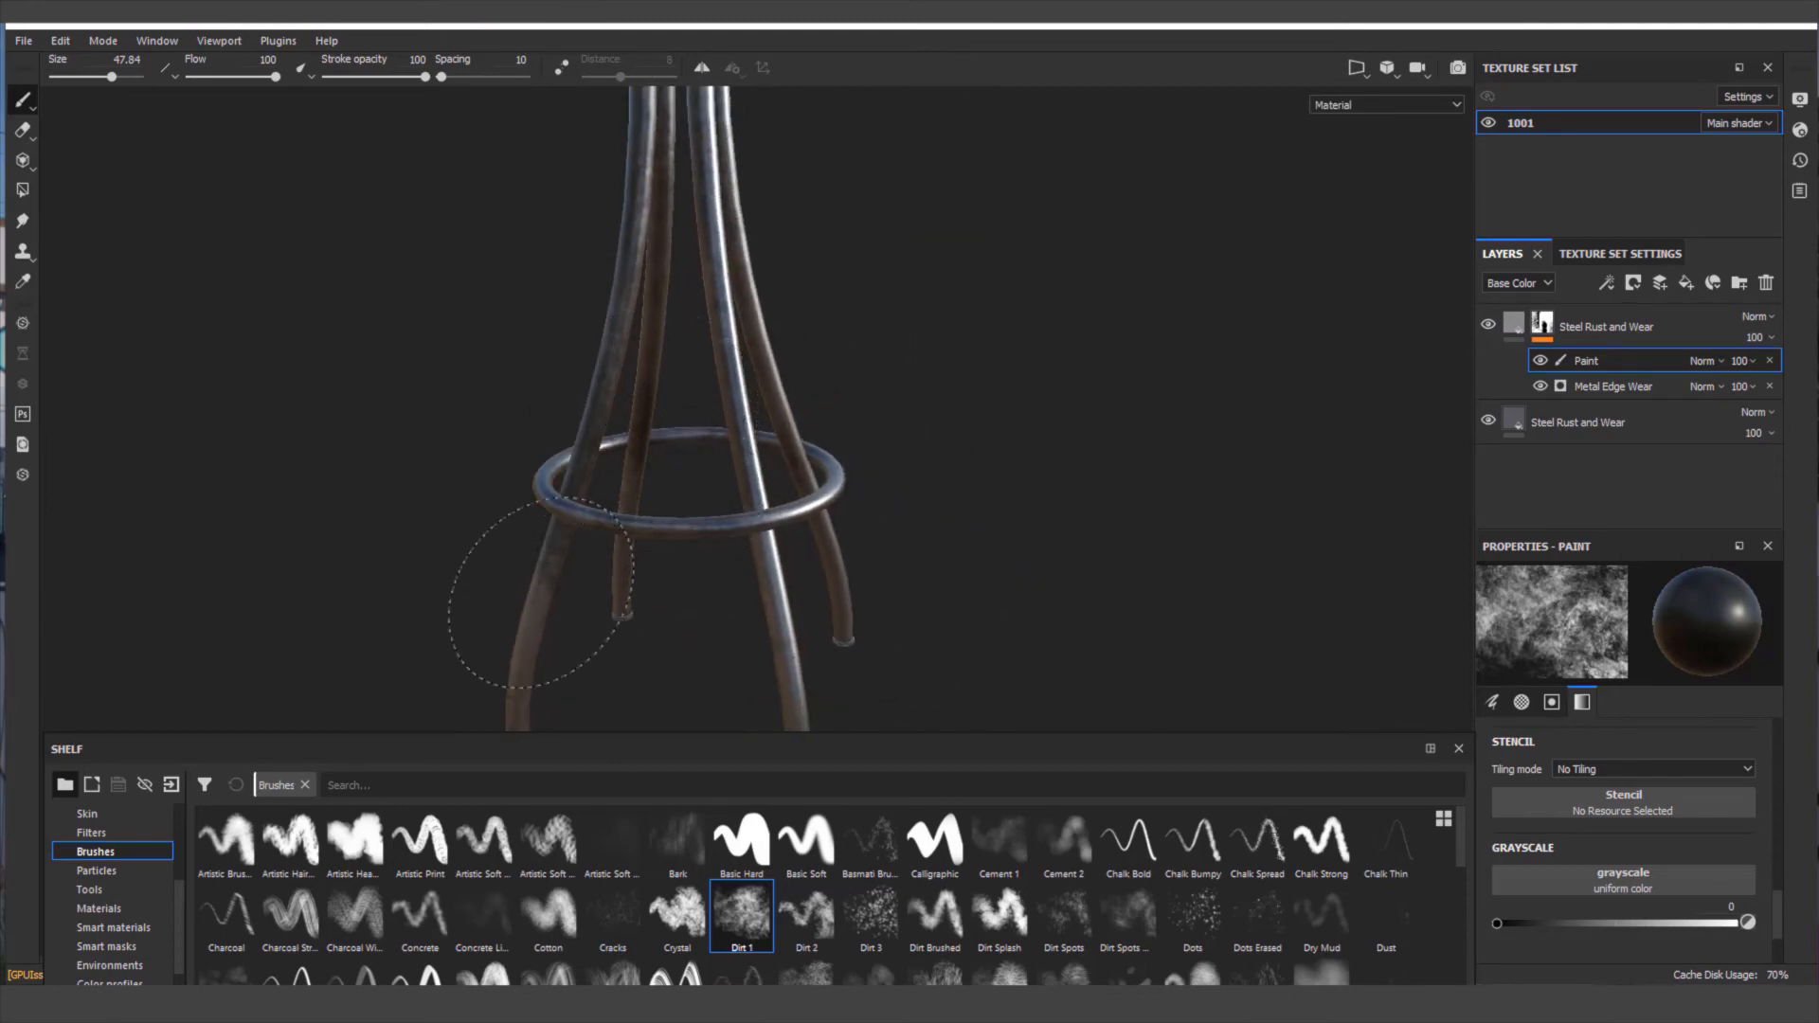
pyautogui.click(751, 243)
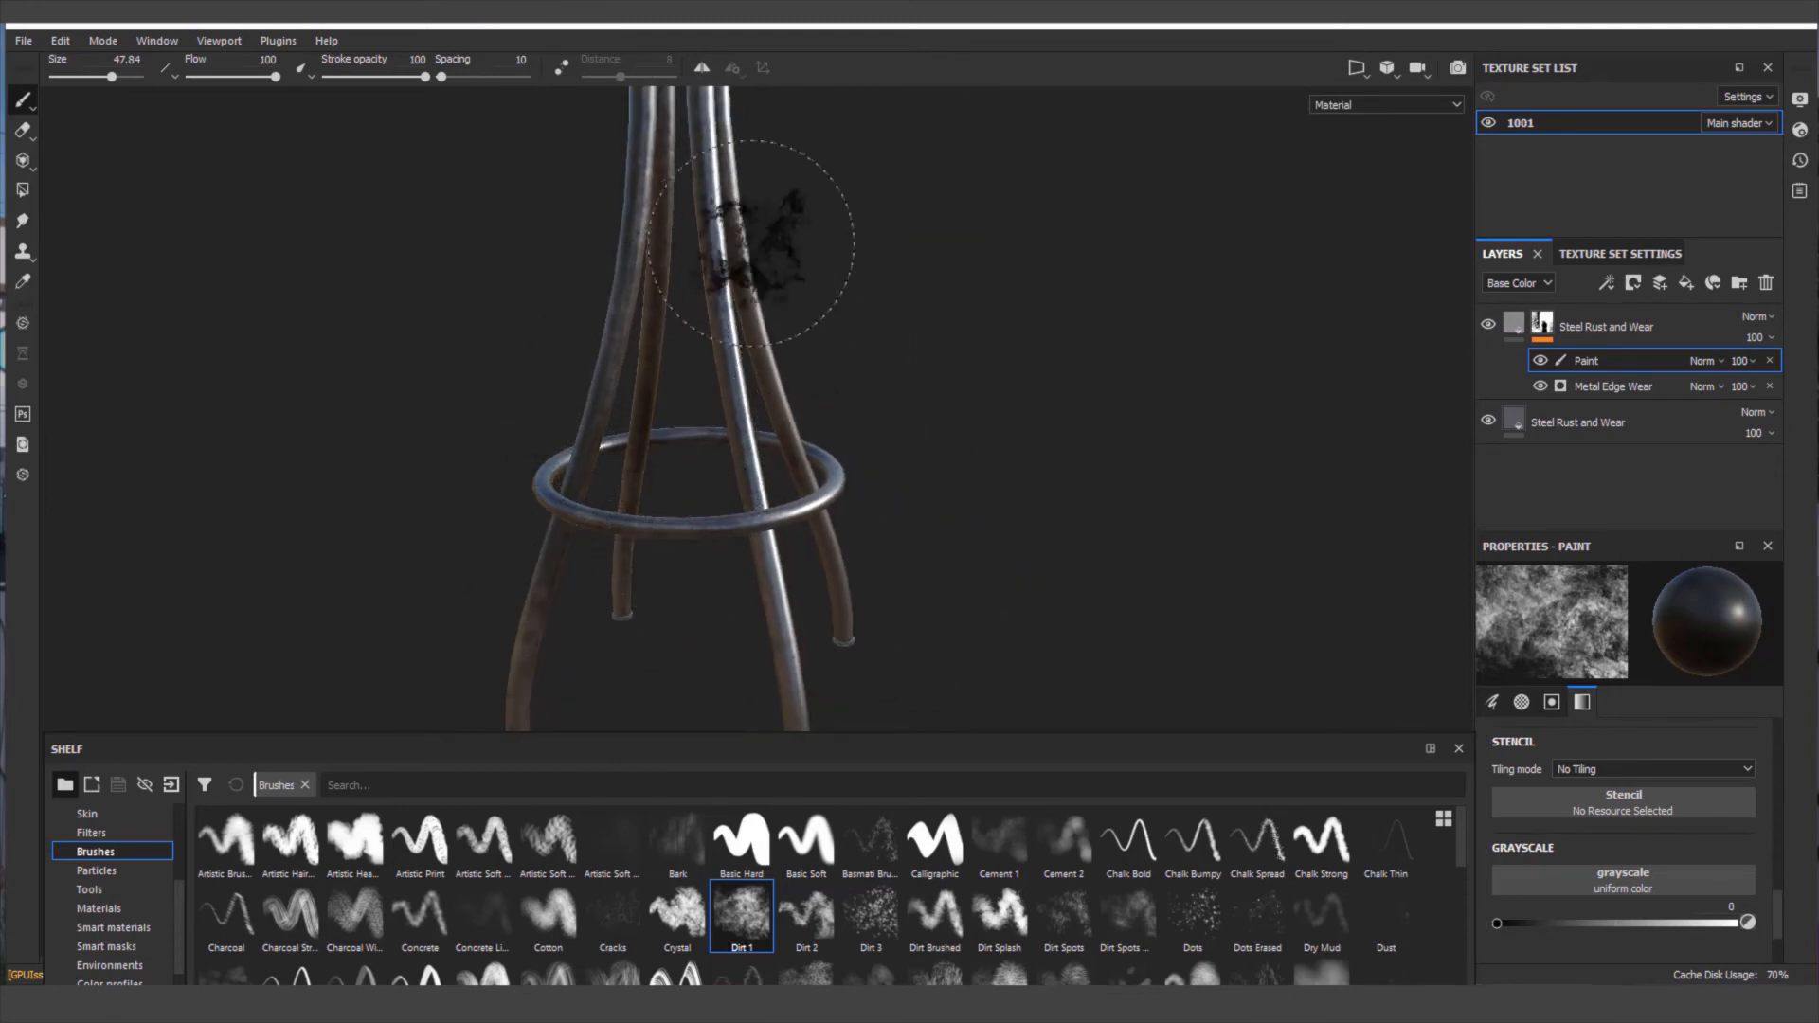
pyautogui.hotkey('ctrl', 'z')
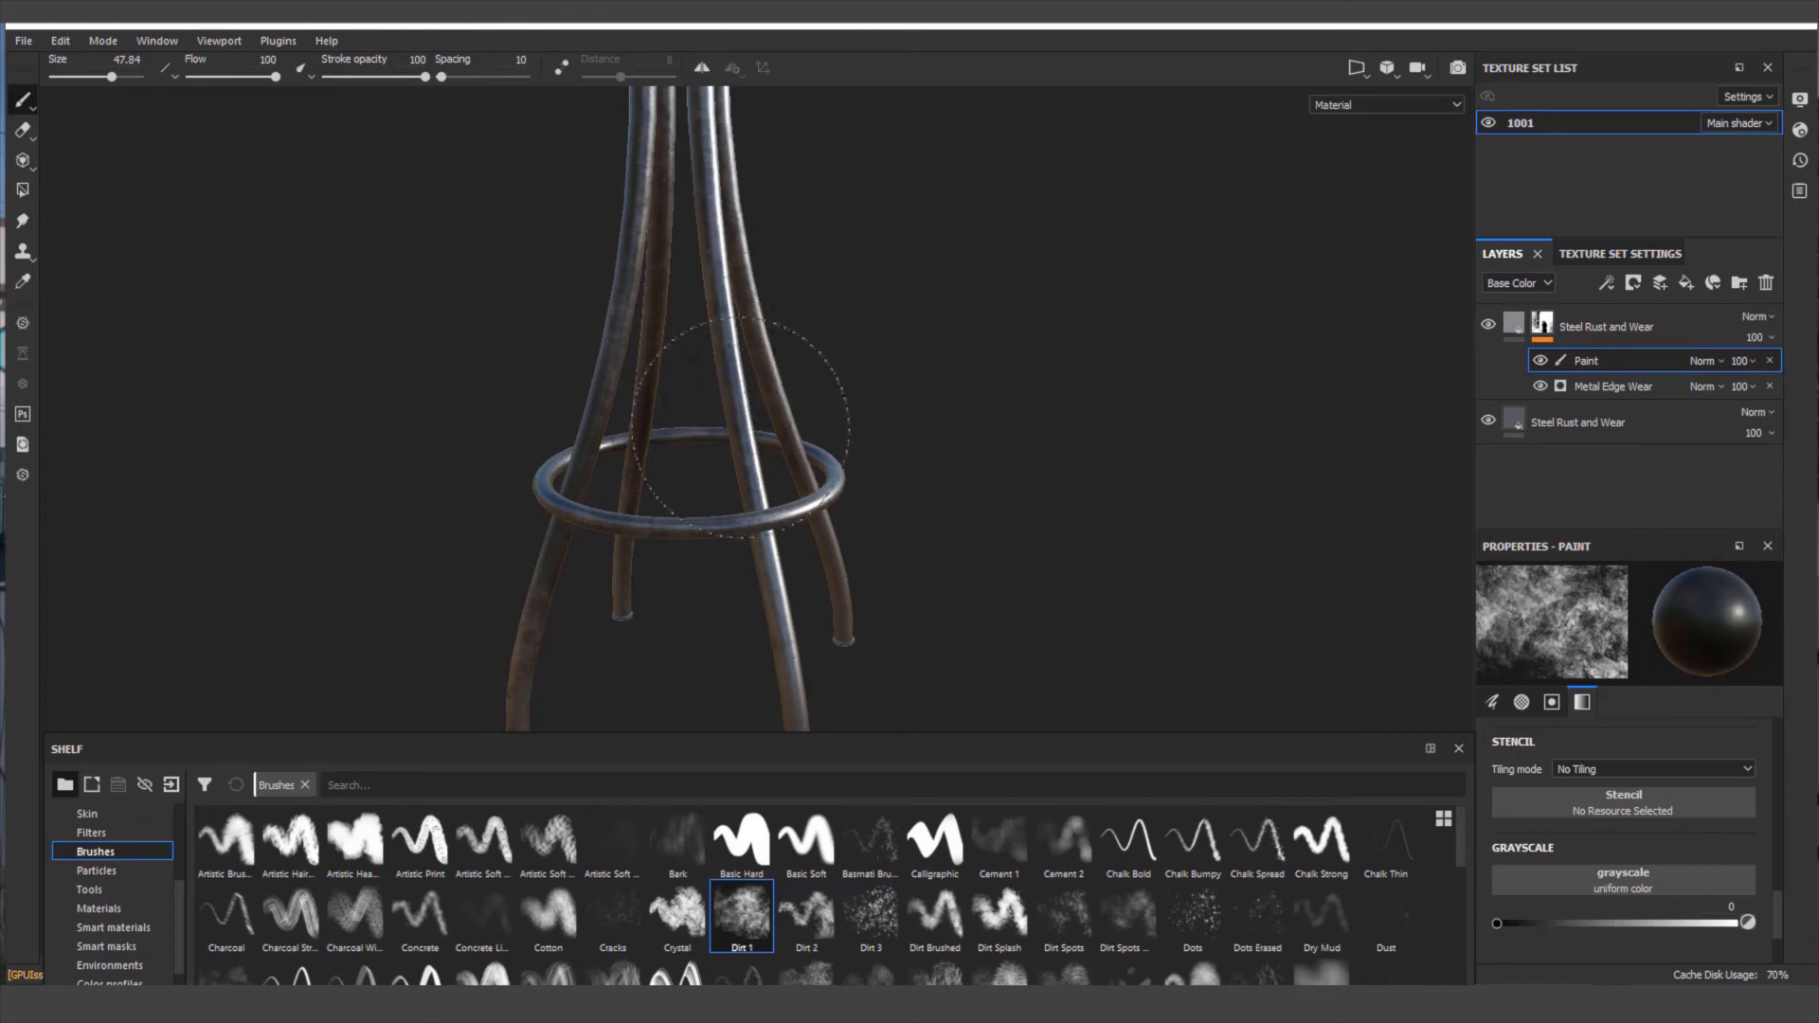
pyautogui.click(776, 580)
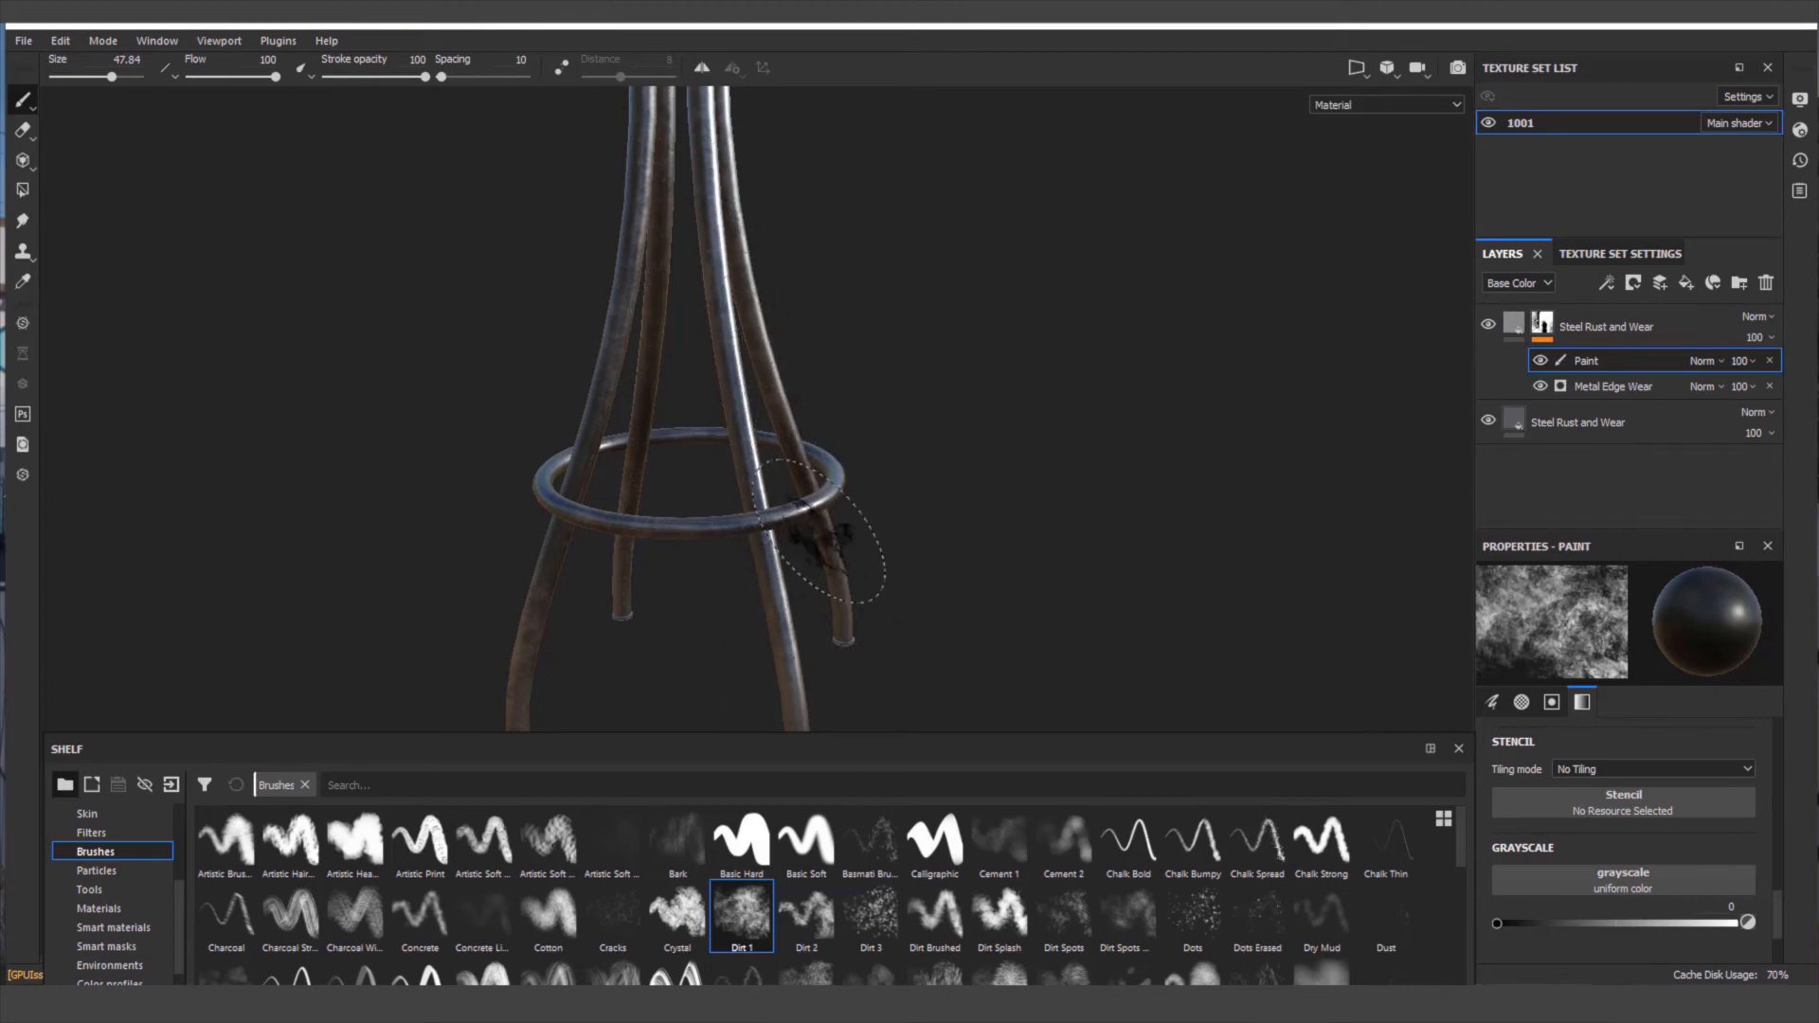
# Brush large dirt strokes over the remaining sides of the legs, both below and above the foot ring
pyautogui.moveTo(492, 528)
pyautogui.keyDown('alt'); pyautogui.mouseDown()
pyautogui.moveTo(370, 517)
pyautogui.moveTo(772, 305)
pyautogui.mouseUp(); pyautogui.keyUp('alt')
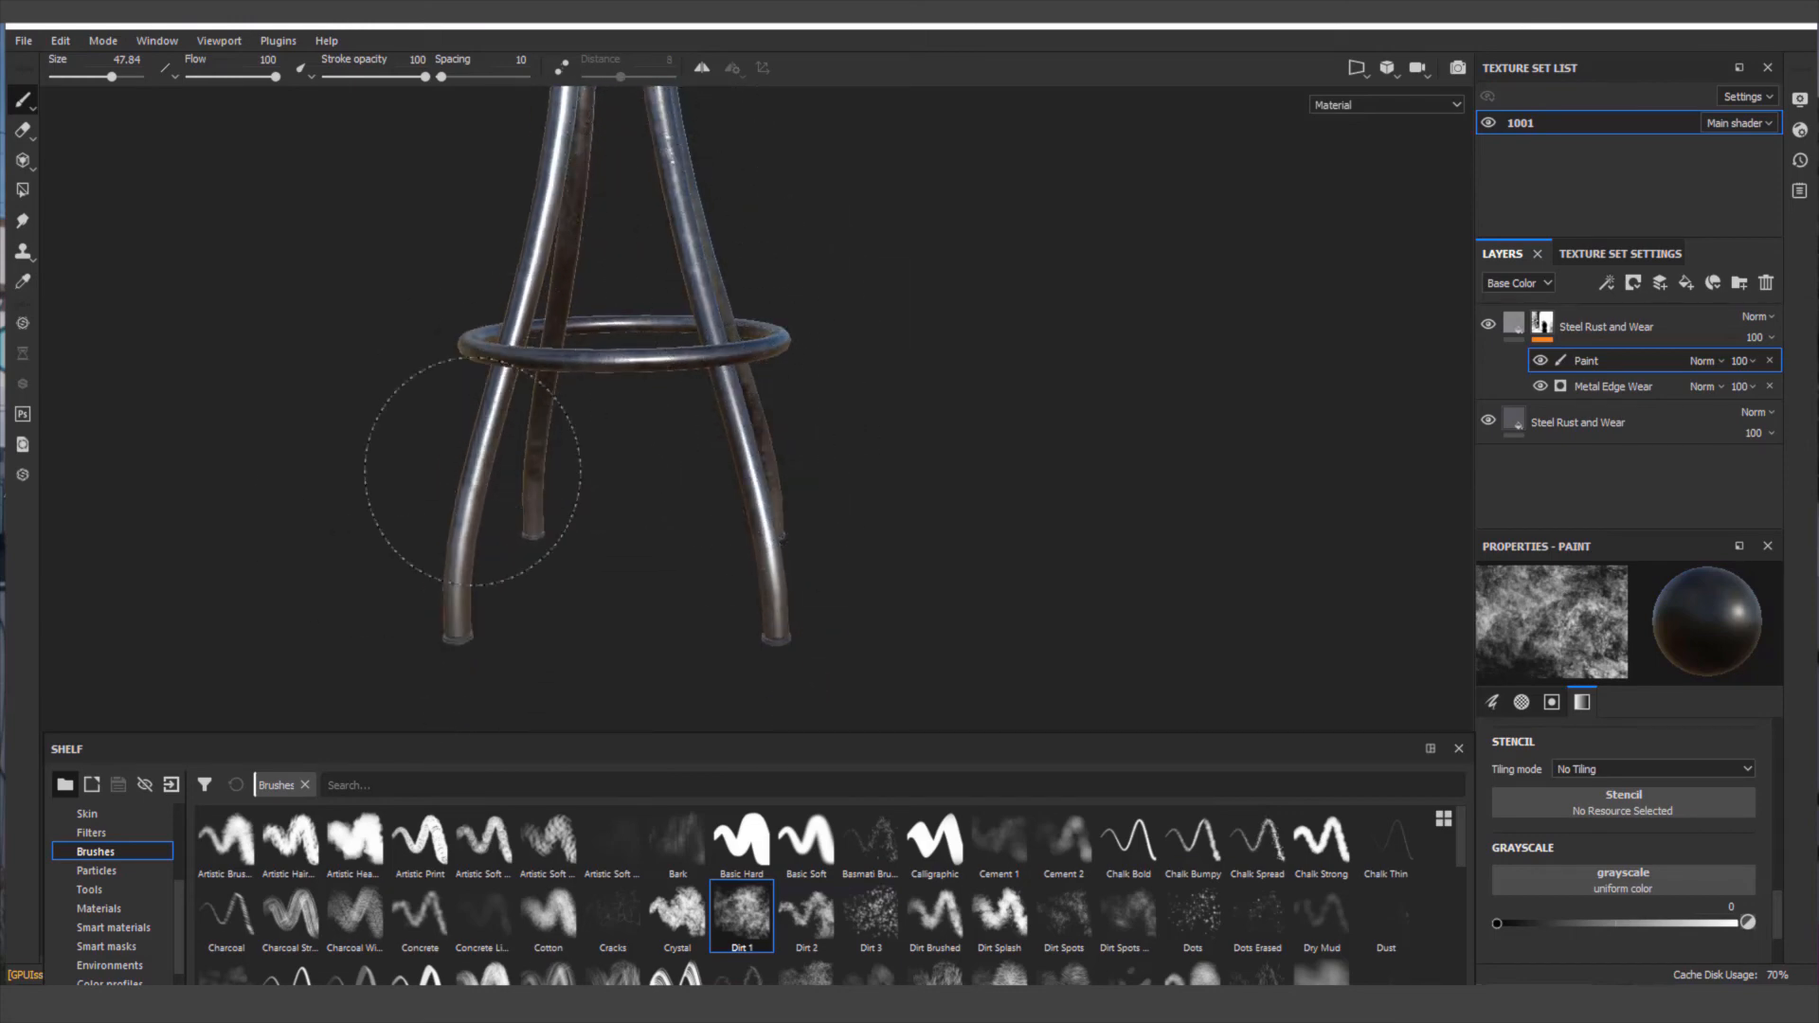
pyautogui.moveTo(454, 454)
pyautogui.mouseDown()
pyautogui.moveTo(479, 406)
pyautogui.moveTo(548, 366)
pyautogui.moveTo(595, 284)
pyautogui.mouseUp()
pyautogui.keyDown('alt'); pyautogui.moveTo(673, 257); pyautogui.dragTo(786, 559, button='middle'); pyautogui.keyUp('alt')
pyautogui.moveTo(739, 254)
pyautogui.mouseDown()
pyautogui.moveTo(637, 195)
pyautogui.moveTo(667, 197)
pyautogui.mouseUp()
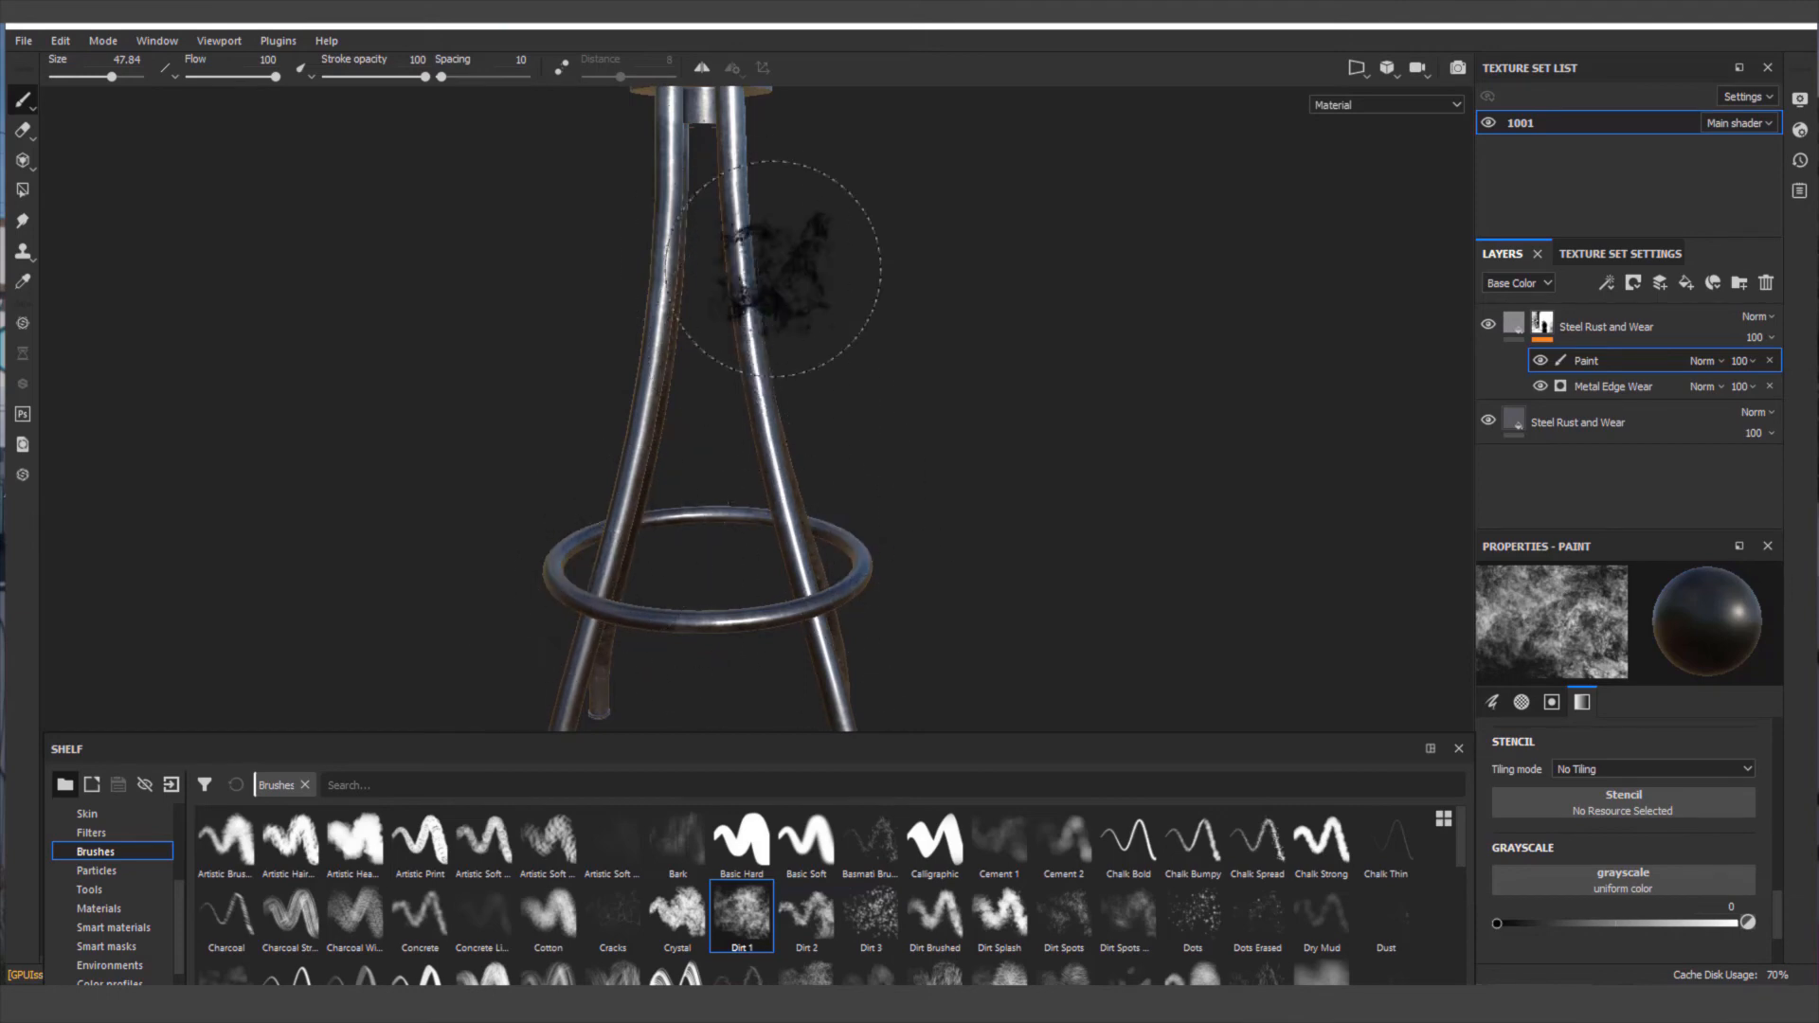
pyautogui.moveTo(792, 407)
pyautogui.keyDown('alt'); pyautogui.mouseDown()
pyautogui.moveTo(458, 420)
pyautogui.moveTo(991, 445)
pyautogui.mouseUp(); pyautogui.keyUp('alt')
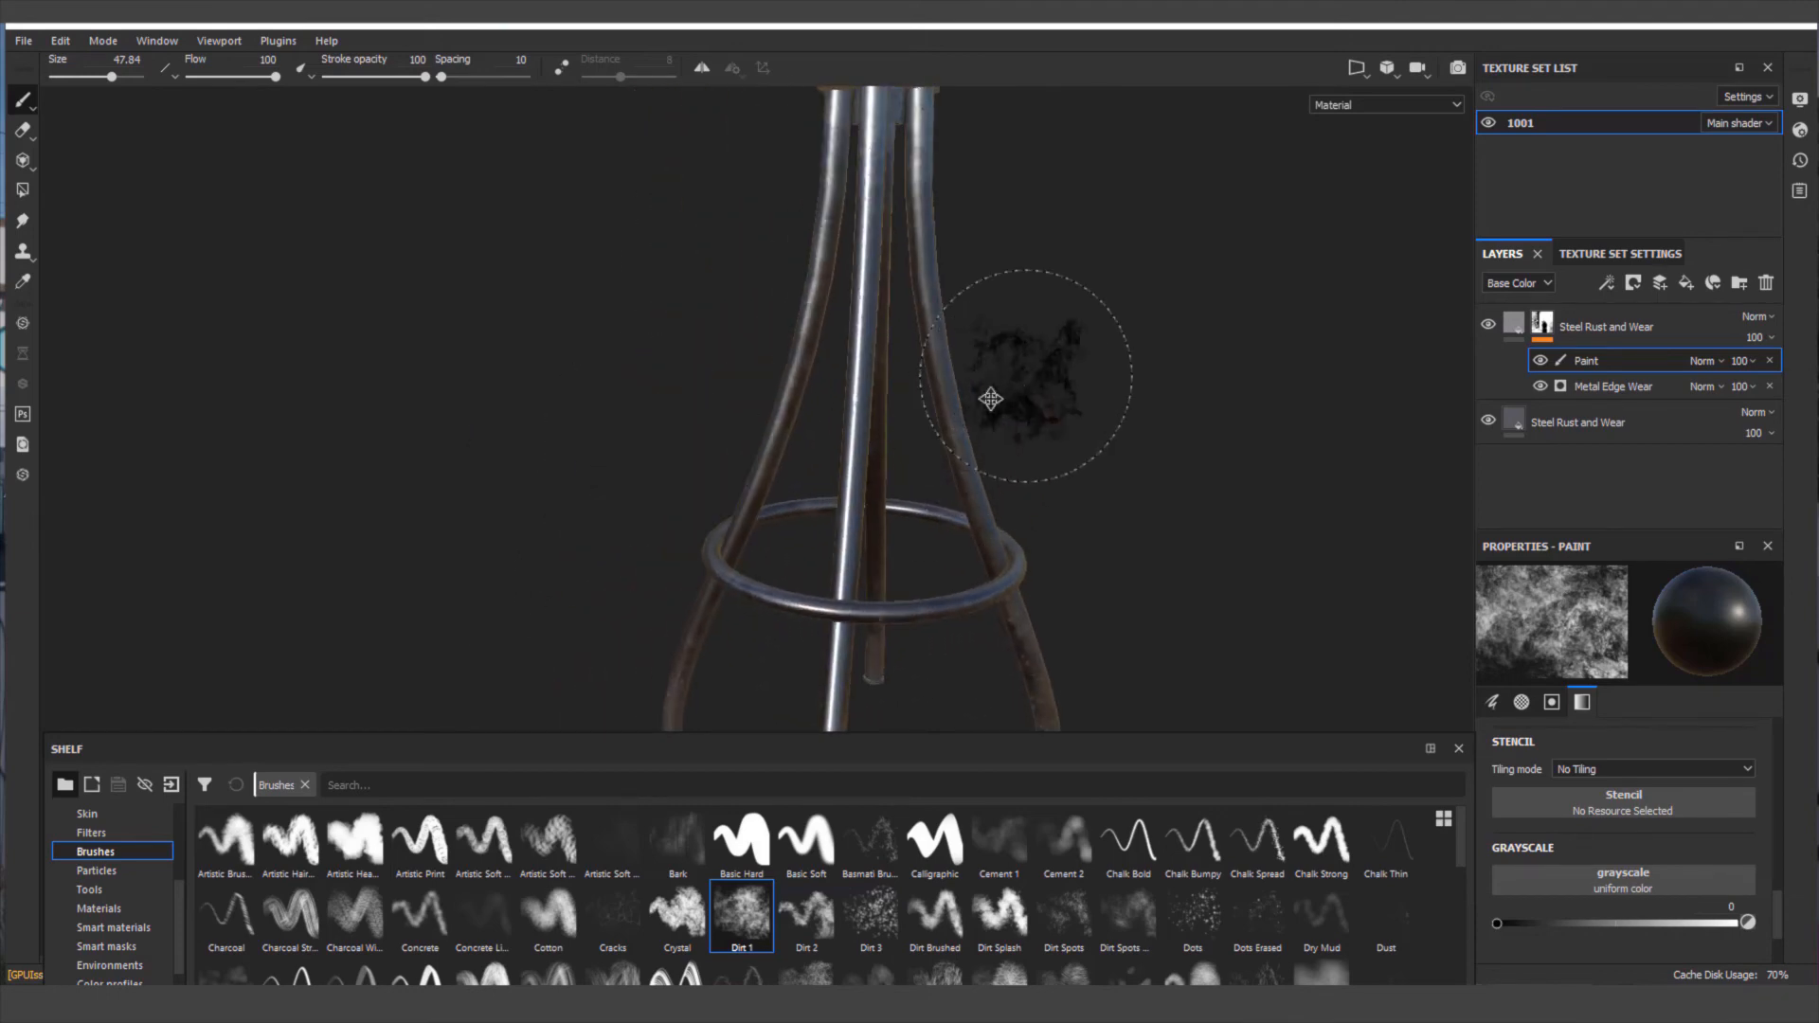
pyautogui.keyDown('alt'); pyautogui.moveTo(1019, 379); pyautogui.dragTo(792, 431, button='middle'); pyautogui.keyUp('alt')
pyautogui.moveTo(622, 393); pyautogui.dragTo(615, 428)
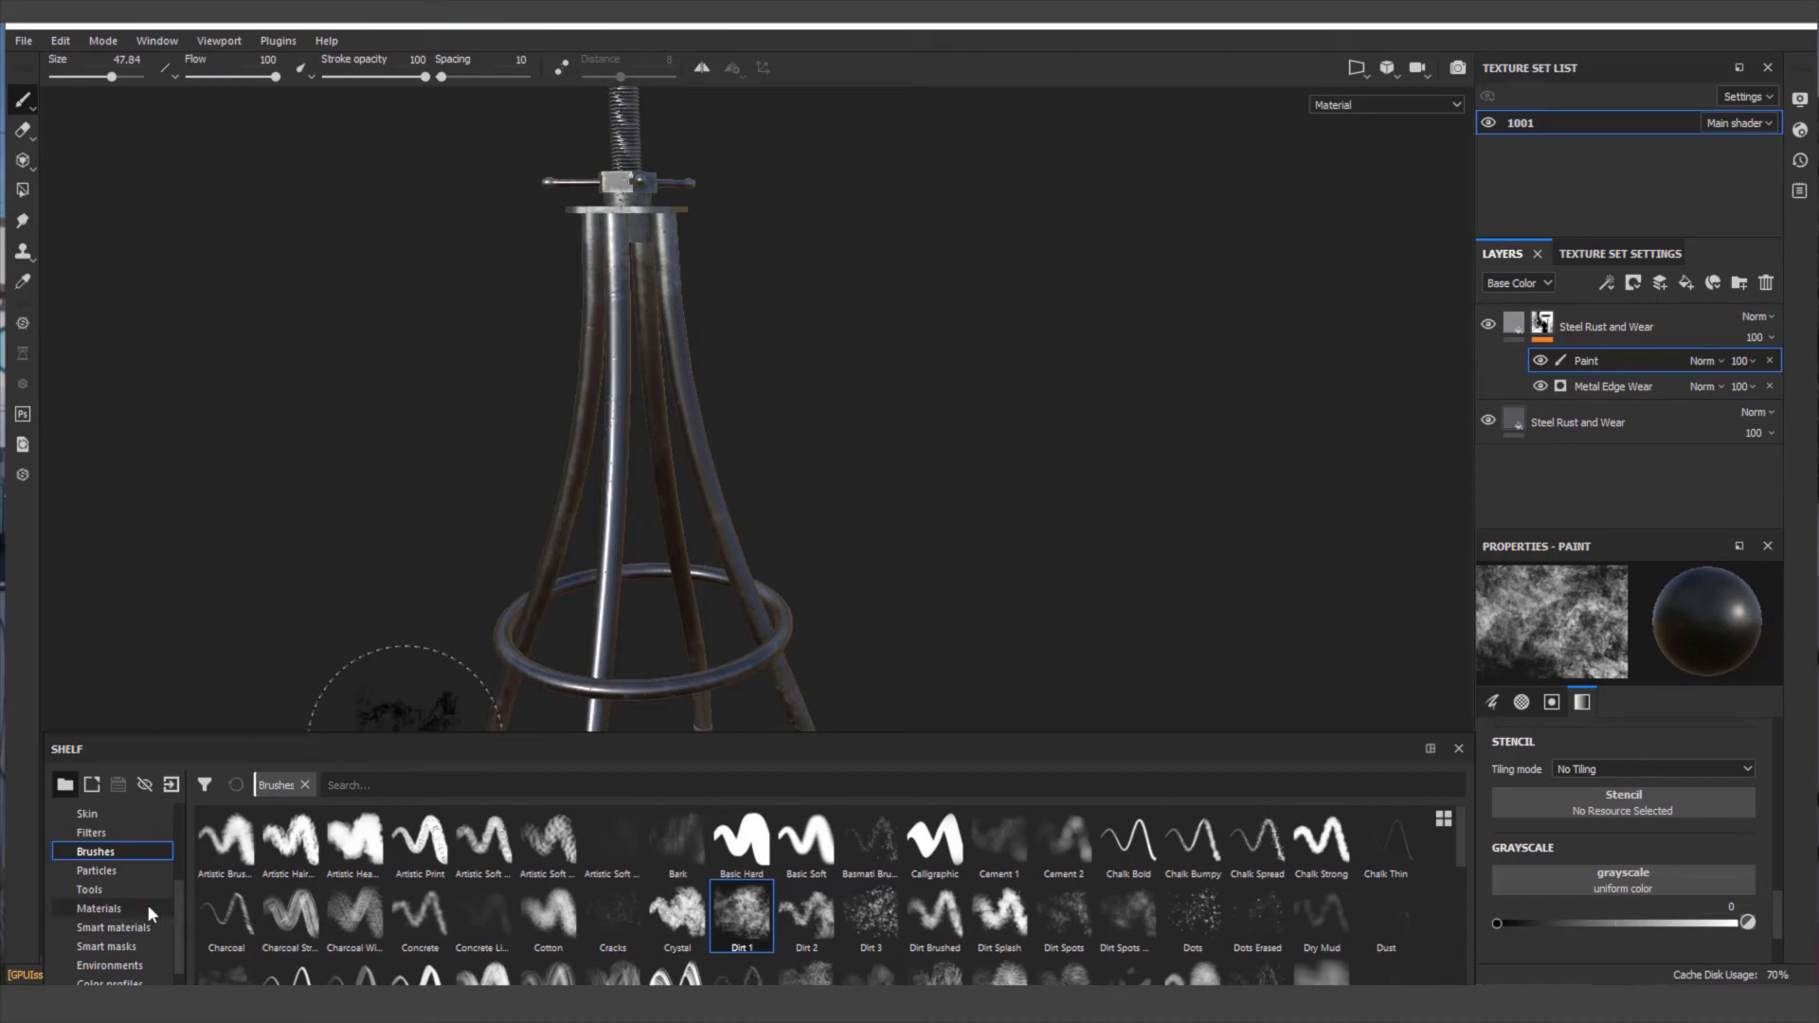
# Add the Wood Walnut material as a fill layer at the top of the layer stack
pyautogui.click(116, 907)
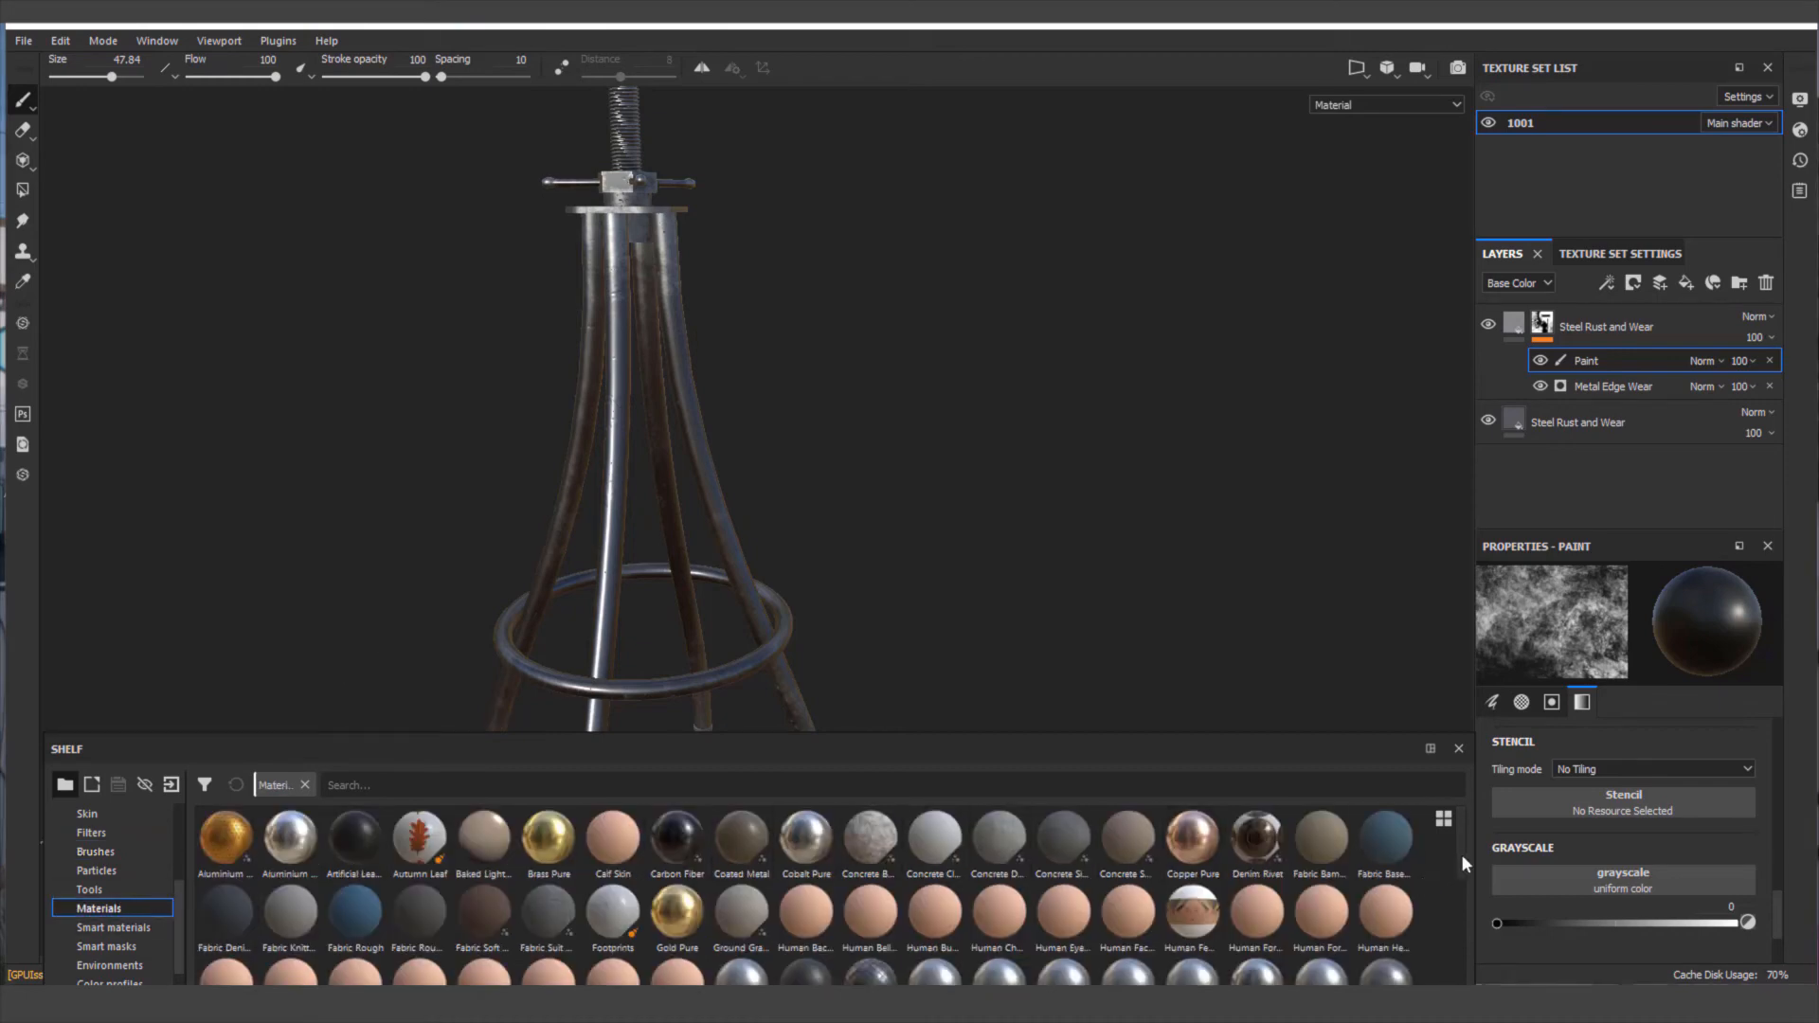
pyautogui.moveTo(1461, 855); pyautogui.dragTo(1461, 940)
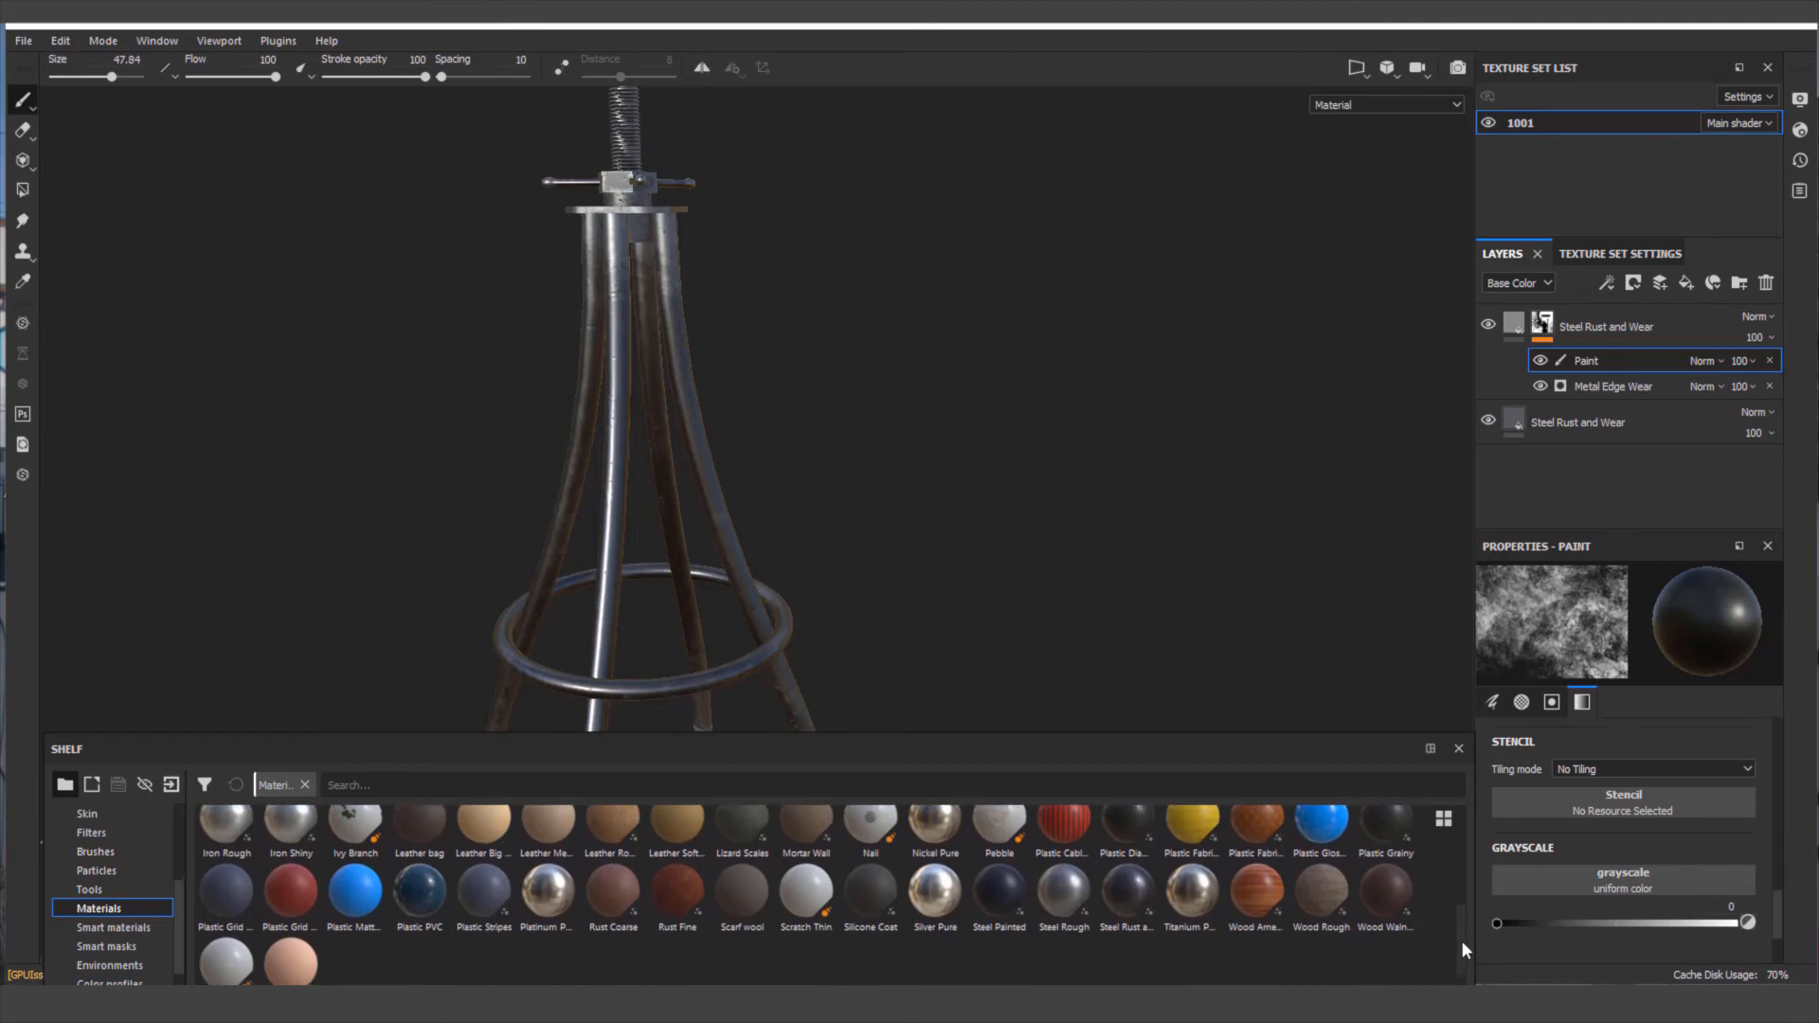
pyautogui.click(1380, 889)
pyautogui.moveTo(1379, 887)
pyautogui.mouseDown()
pyautogui.moveTo(1537, 367)
pyautogui.moveTo(1568, 320)
pyautogui.mouseUp()
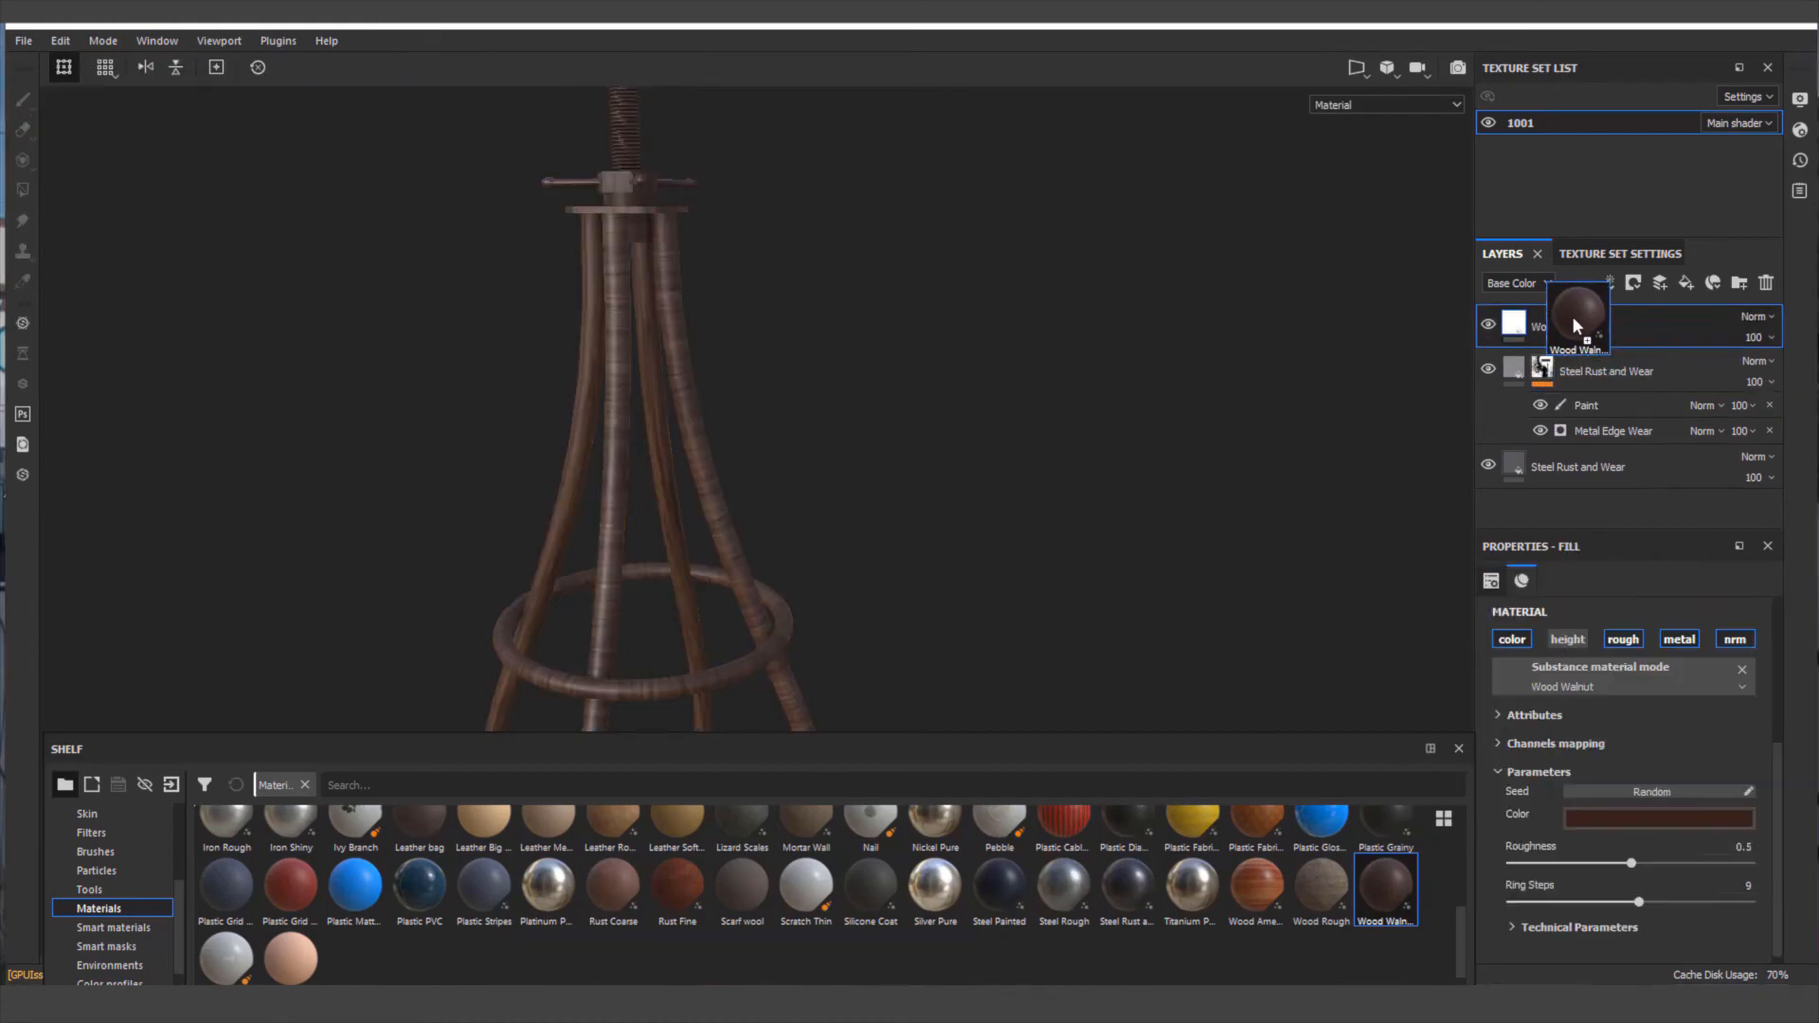
# Mask the Wood Walnut layer with a color selection that picks the red ID color of the seat top
pyautogui.keyDown('alt'); pyautogui.moveTo(804, 367); pyautogui.dragTo(852, 552, button='middle'); pyautogui.keyUp('alt')
pyautogui.keyDown('alt'); pyautogui.moveTo(794, 386); pyautogui.dragTo(835, 501, button='middle'); pyautogui.keyUp('alt')
pyautogui.scroll(3, 834, 499)
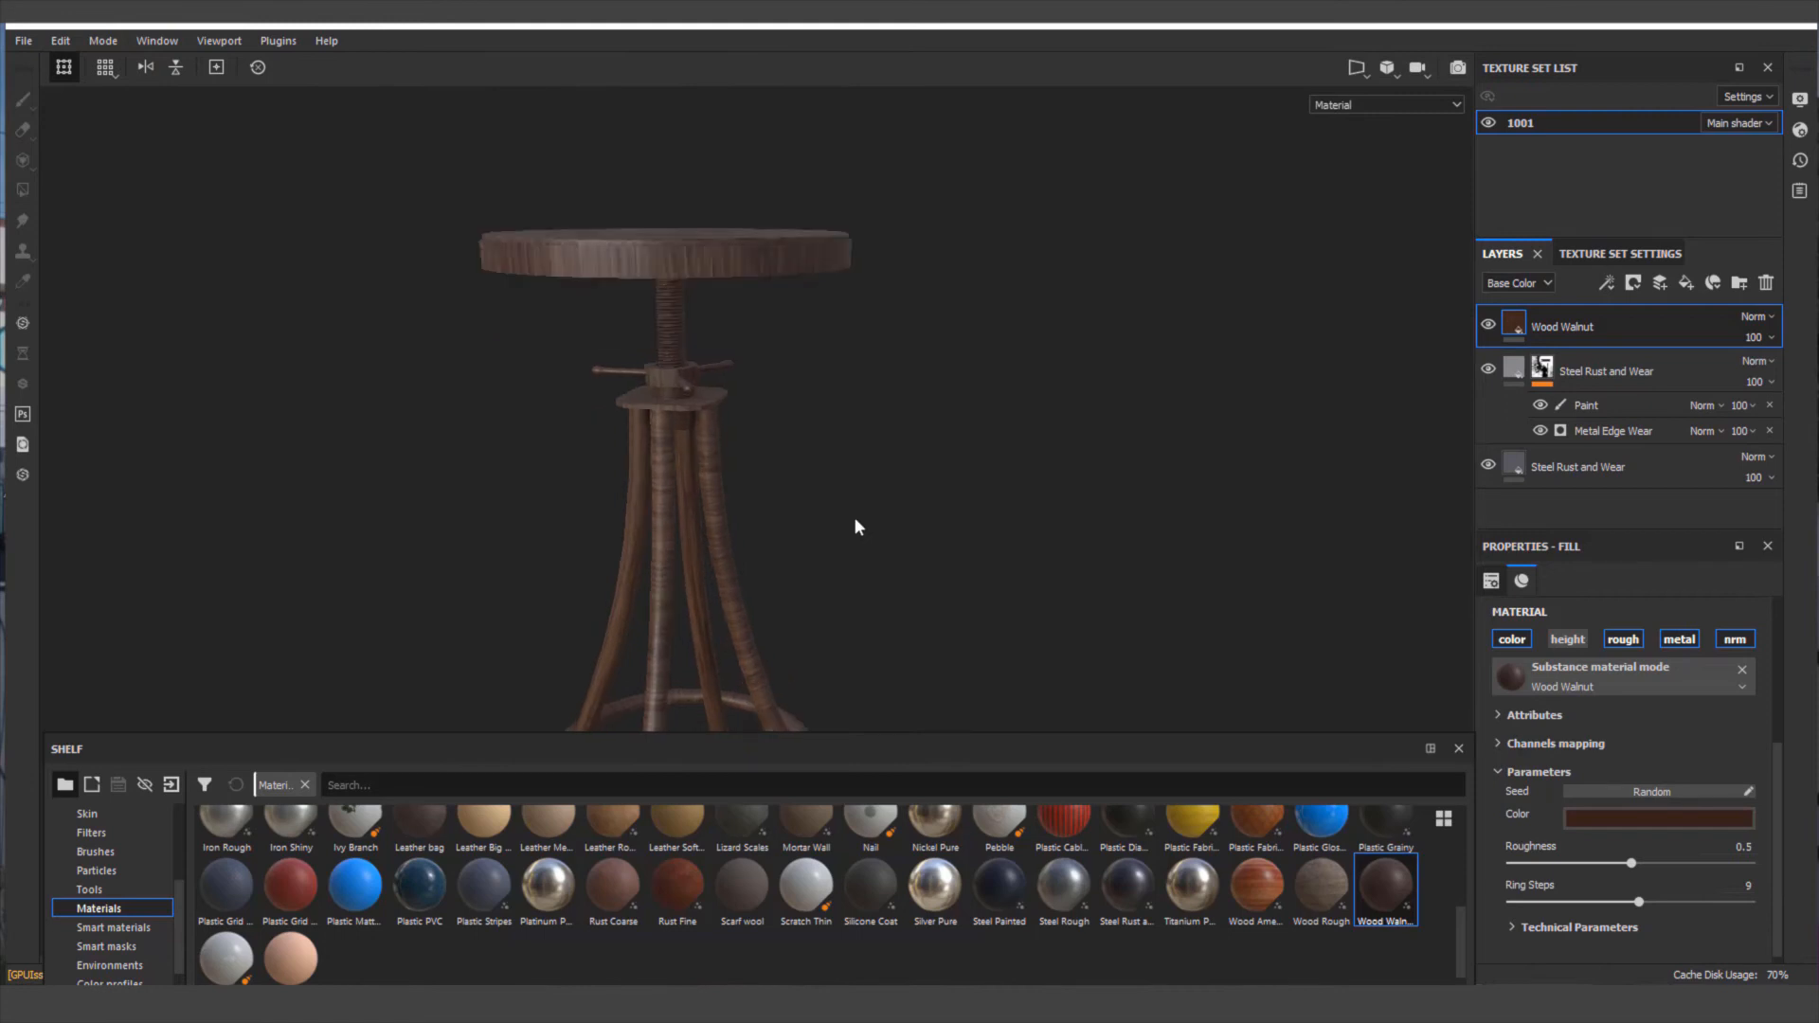
pyautogui.keyDown('alt'); pyautogui.moveTo(824, 483); pyautogui.dragTo(836, 547); pyautogui.keyUp('alt')
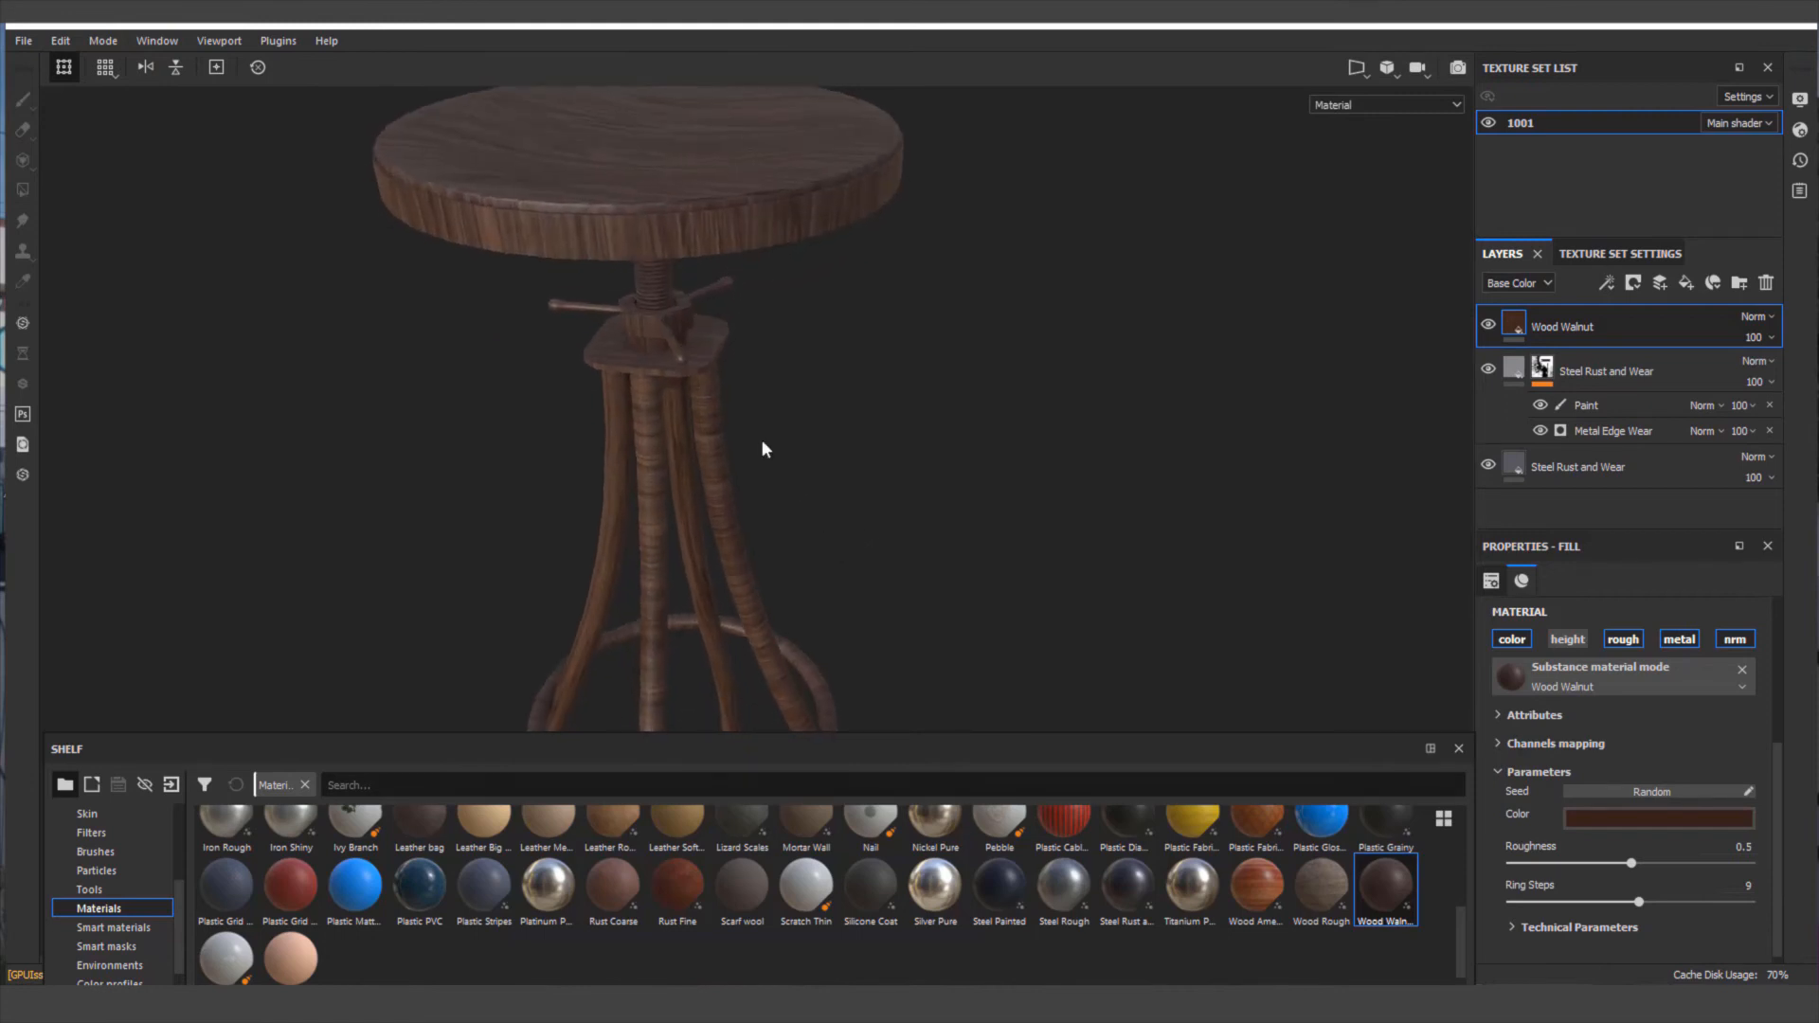
pyautogui.keyDown('alt'); pyautogui.moveTo(774, 383); pyautogui.dragTo(822, 508, button='middle'); pyautogui.keyUp('alt')
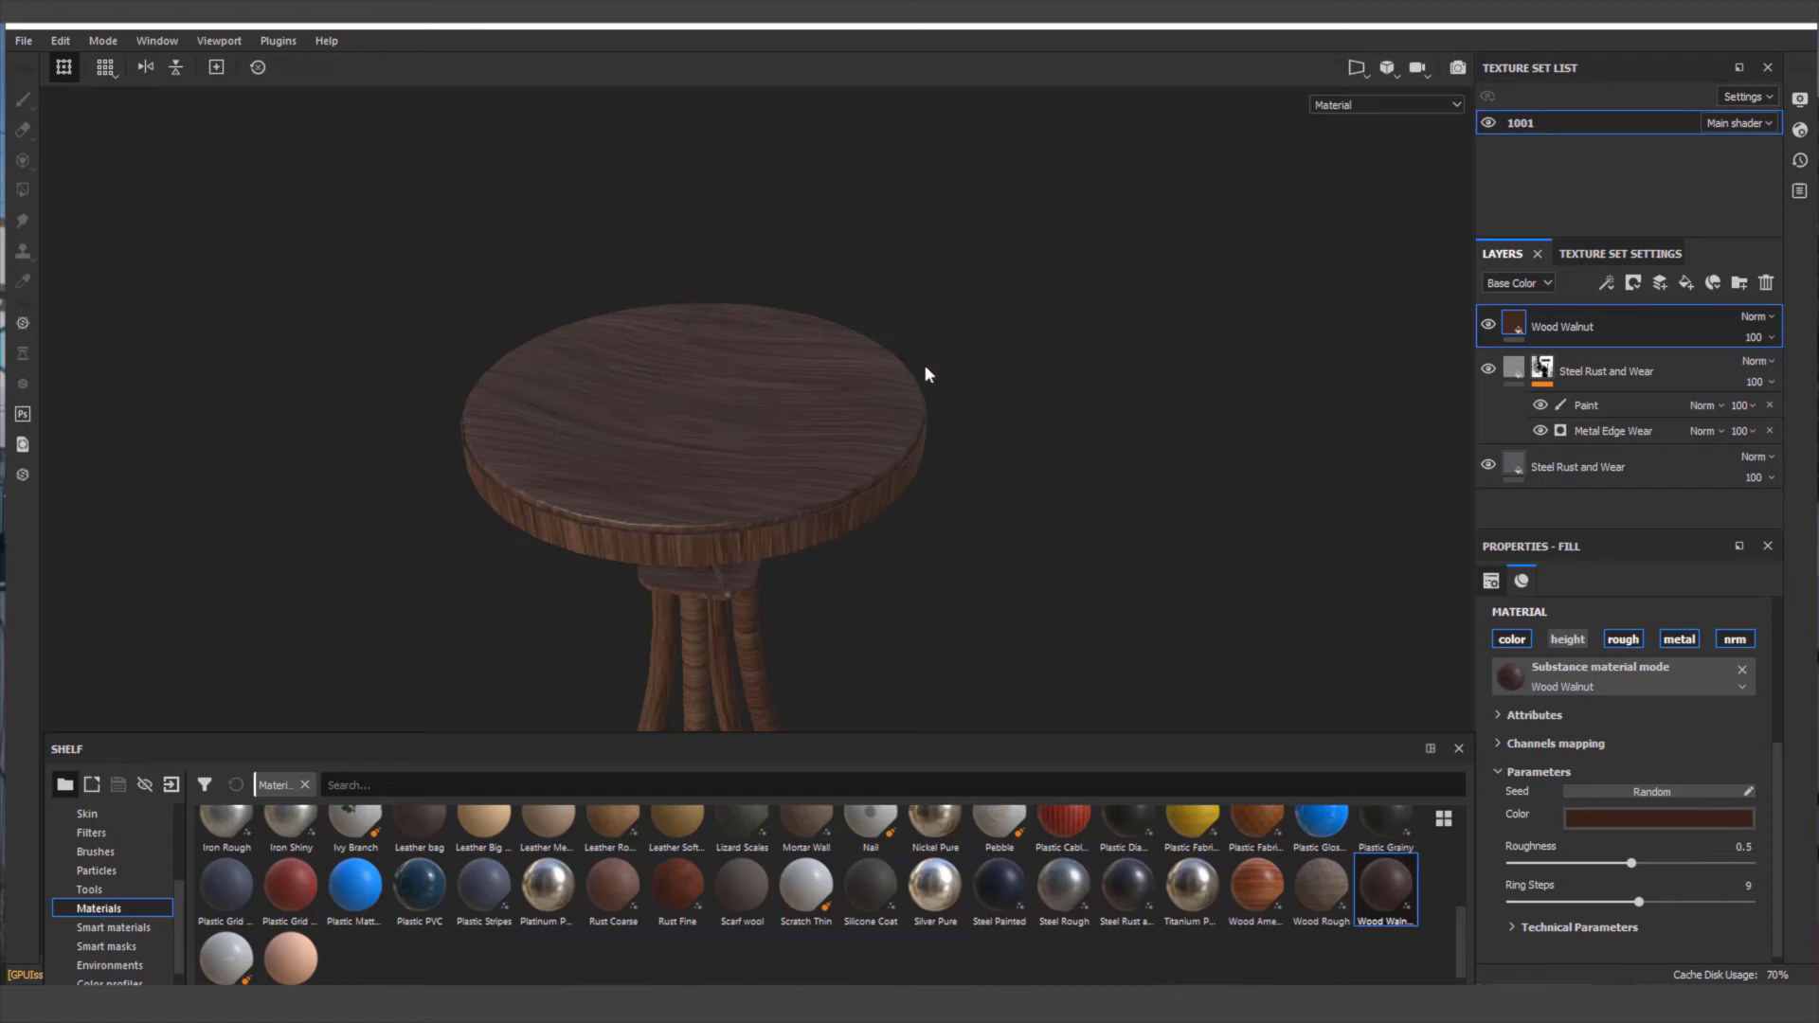
pyautogui.rightClick(1515, 326)
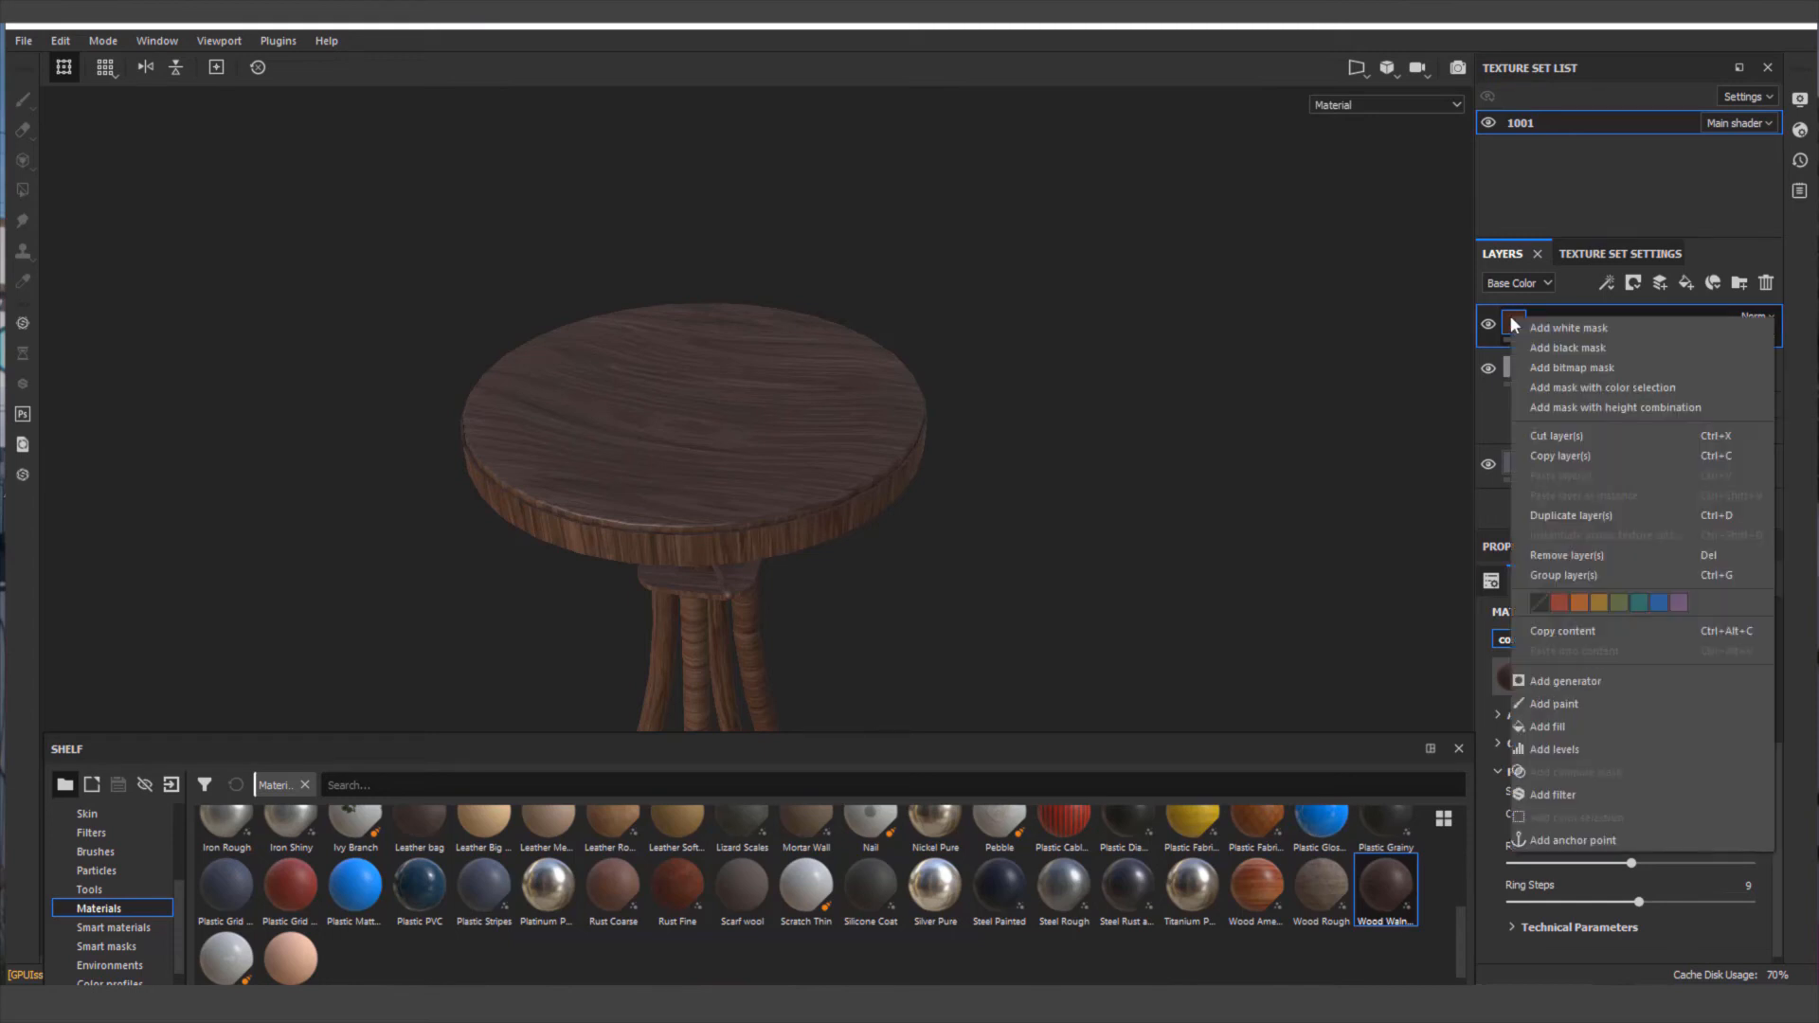
pyautogui.click(1600, 388)
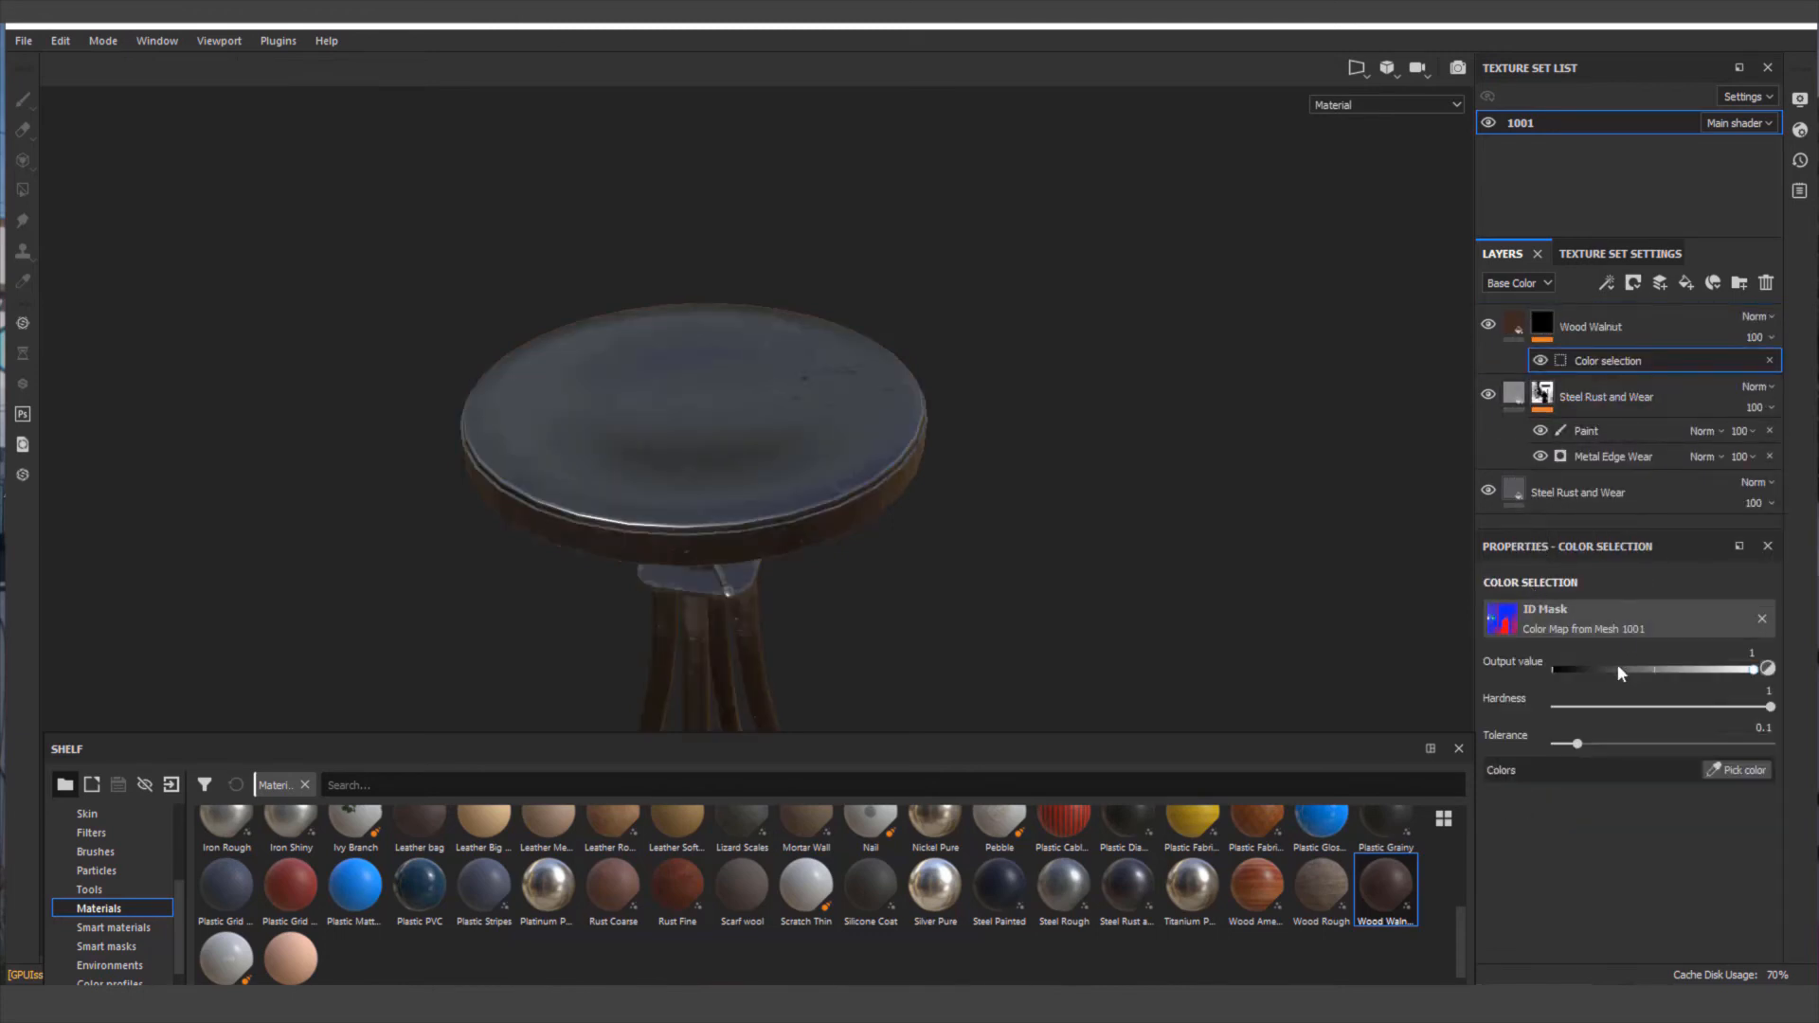
pyautogui.click(1736, 770)
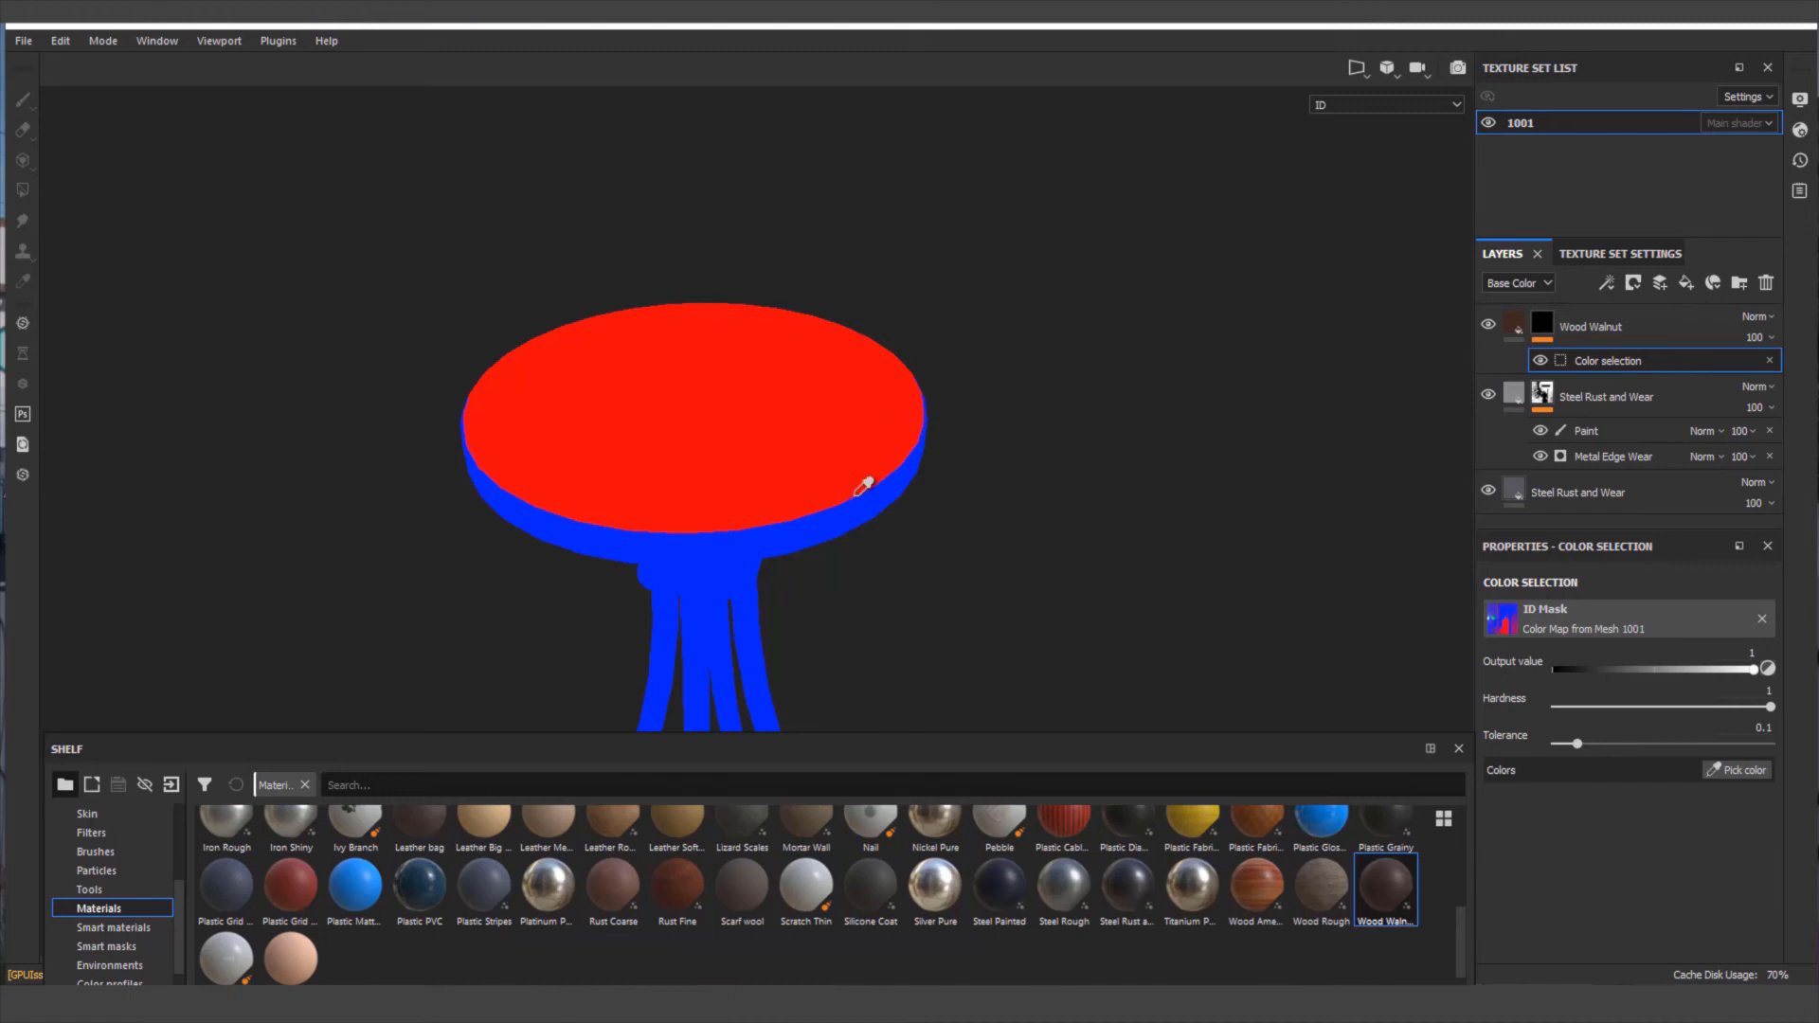
pyautogui.click(705, 395)
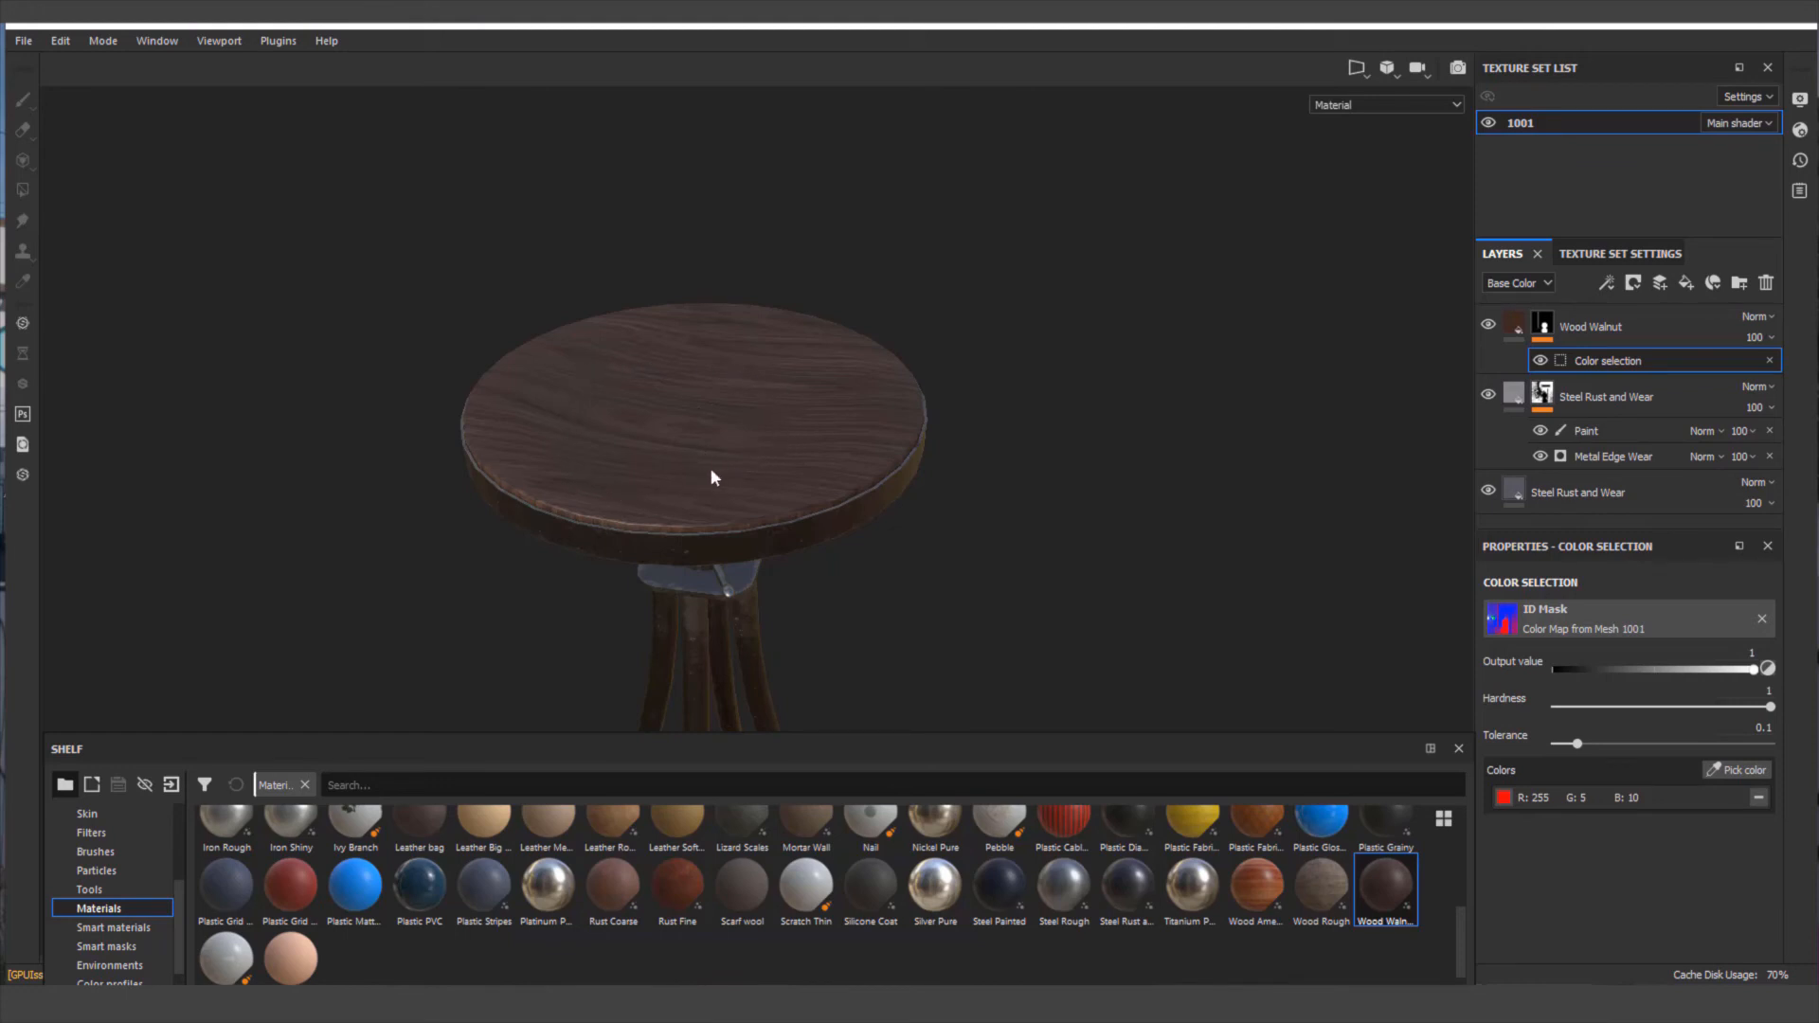
# Examine the masked walnut seat top, the seat's metal rim, and the worn steel legs down to the foot ring
pyautogui.keyDown('alt'); pyautogui.moveTo(722, 461); pyautogui.dragTo(816, 262); pyautogui.keyUp('alt')
pyautogui.scroll(1, 786, 356)
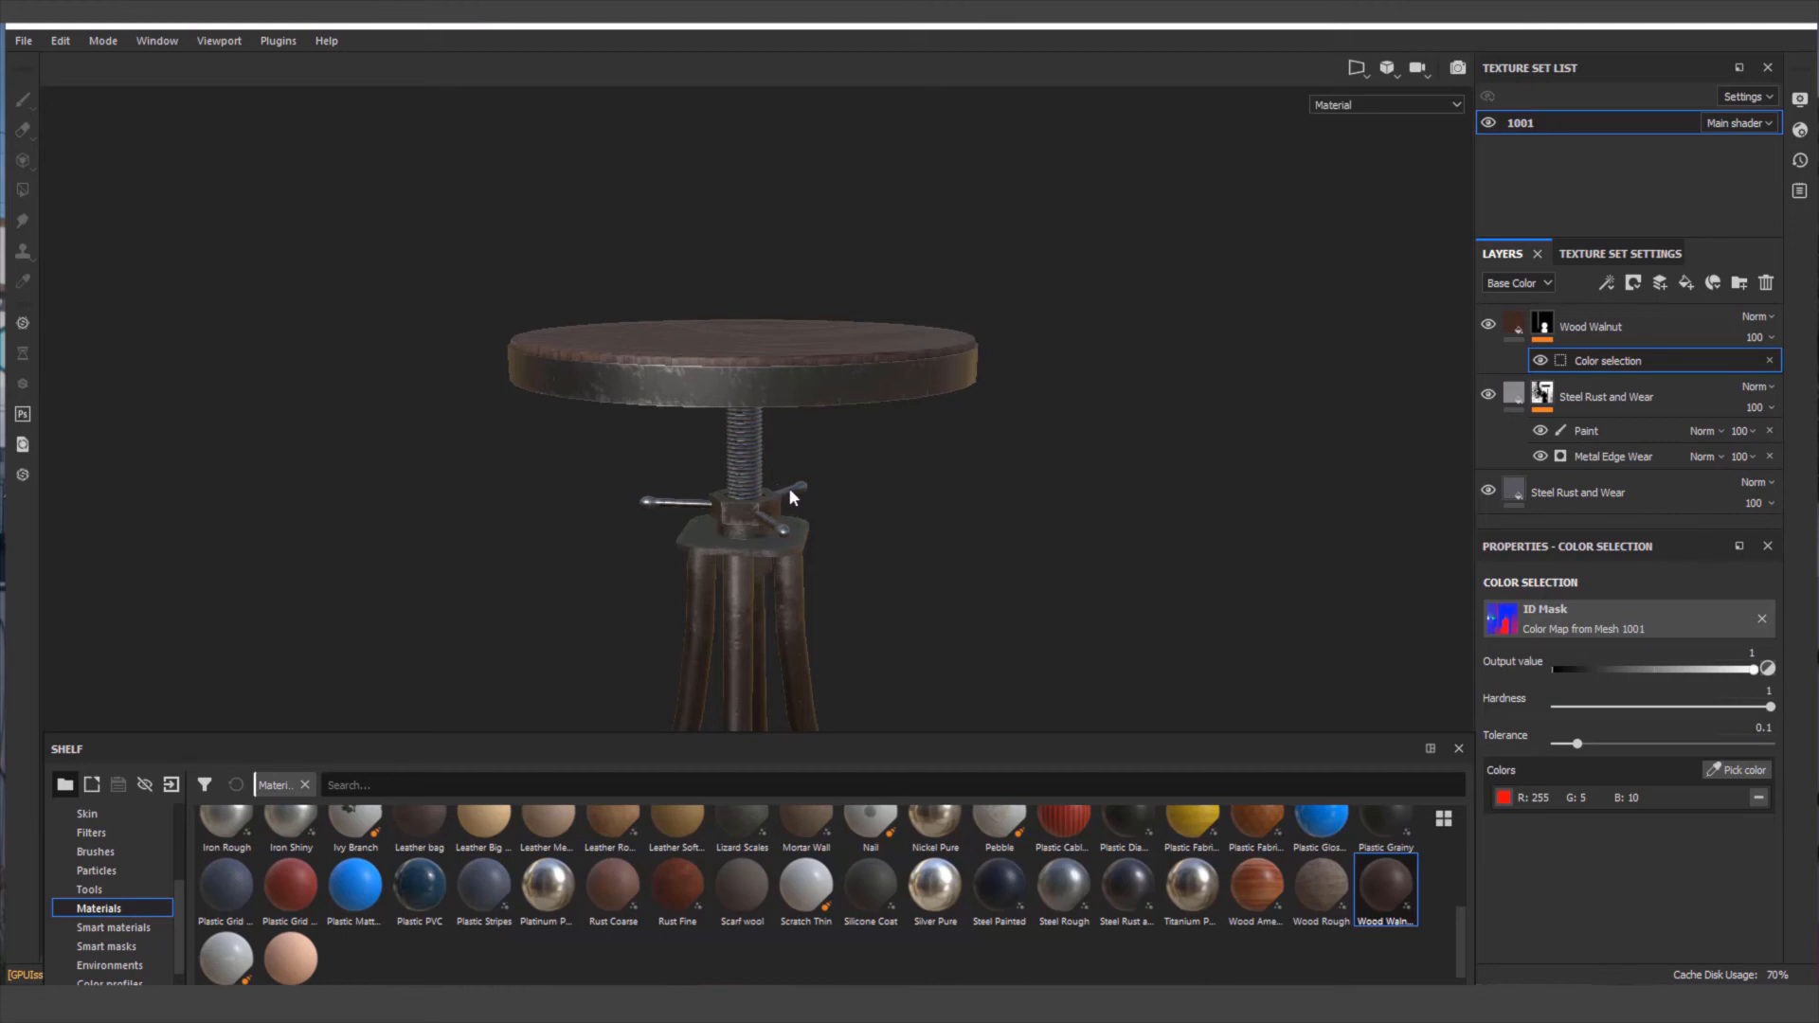
pyautogui.keyDown('alt'); pyautogui.moveTo(790, 489); pyautogui.dragTo(811, 194, button='middle'); pyautogui.keyUp('alt')
pyautogui.scroll(-1, 811, 194)
pyautogui.keyDown('alt'); pyautogui.moveTo(793, 439); pyautogui.dragTo(788, 144, button='middle'); pyautogui.keyUp('alt')
pyautogui.scroll(1, 810, 376)
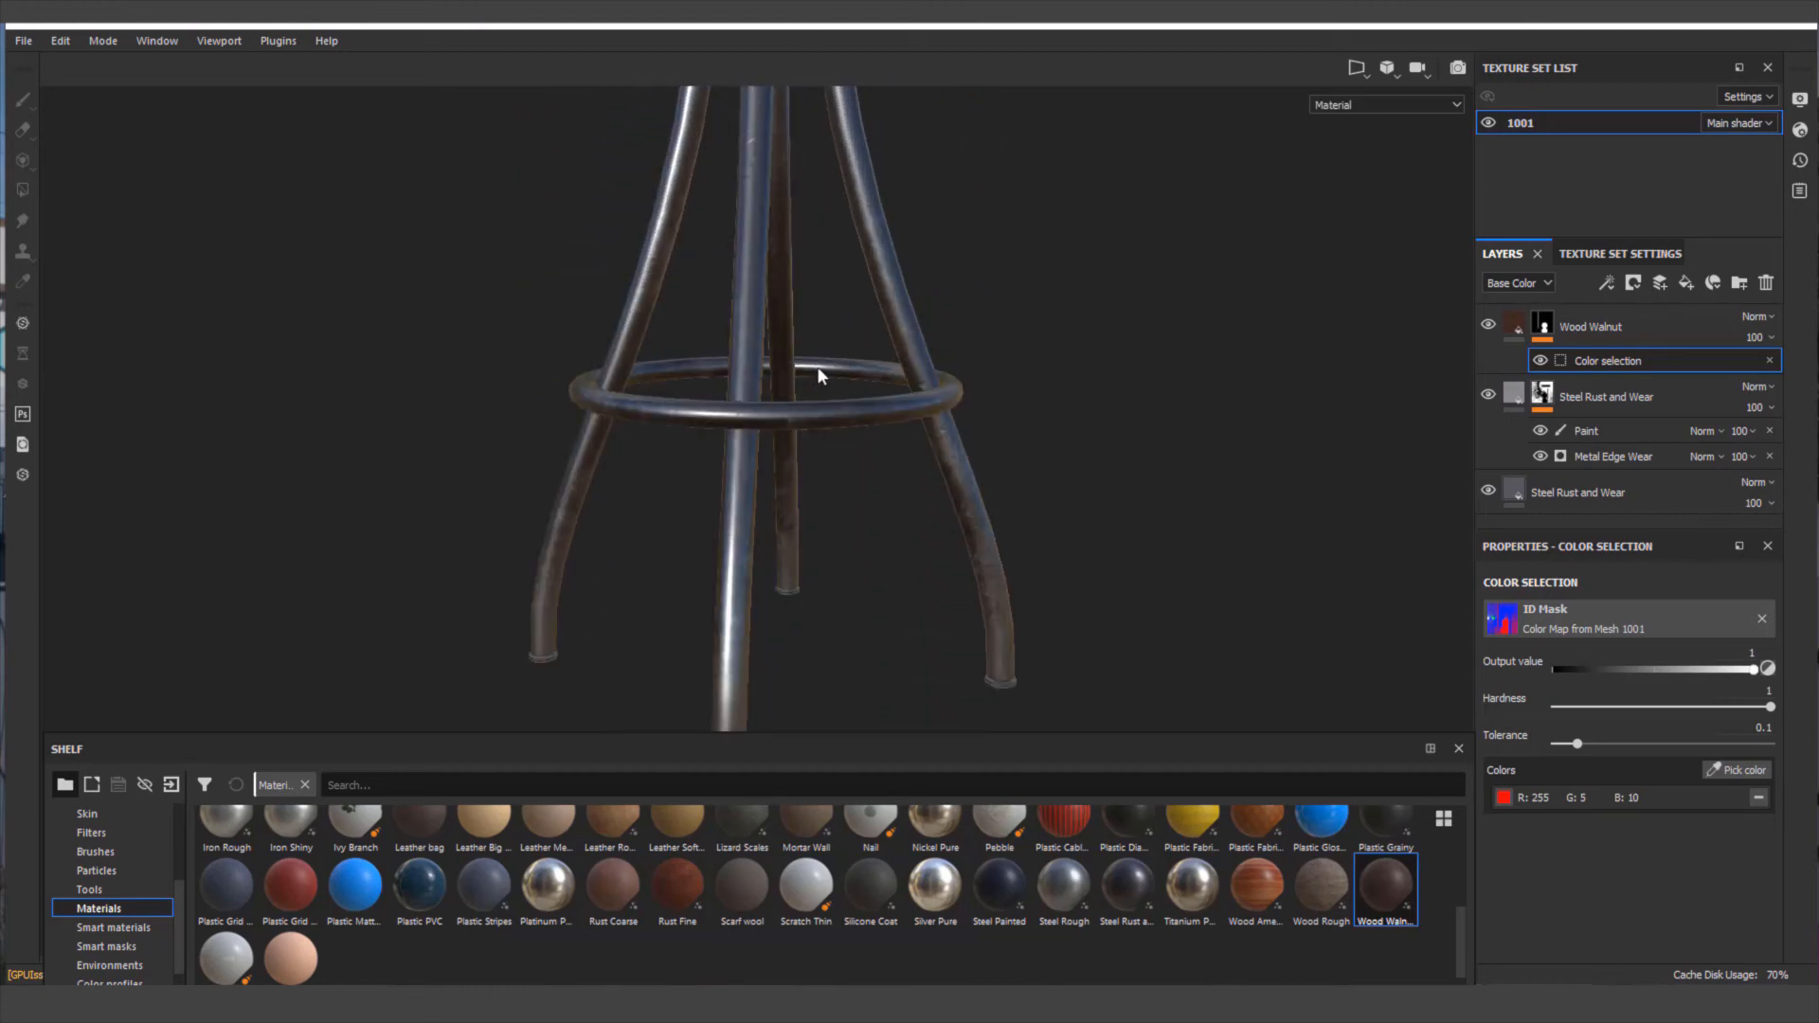
# Add the Iron Raw Damaged material as a fill layer at the top of the layer stack
pyautogui.keyDown('alt'); pyautogui.moveTo(811, 373); pyautogui.dragTo(829, 204, button='middle'); pyautogui.keyUp('alt')
pyautogui.scroll(4, 812, 474)
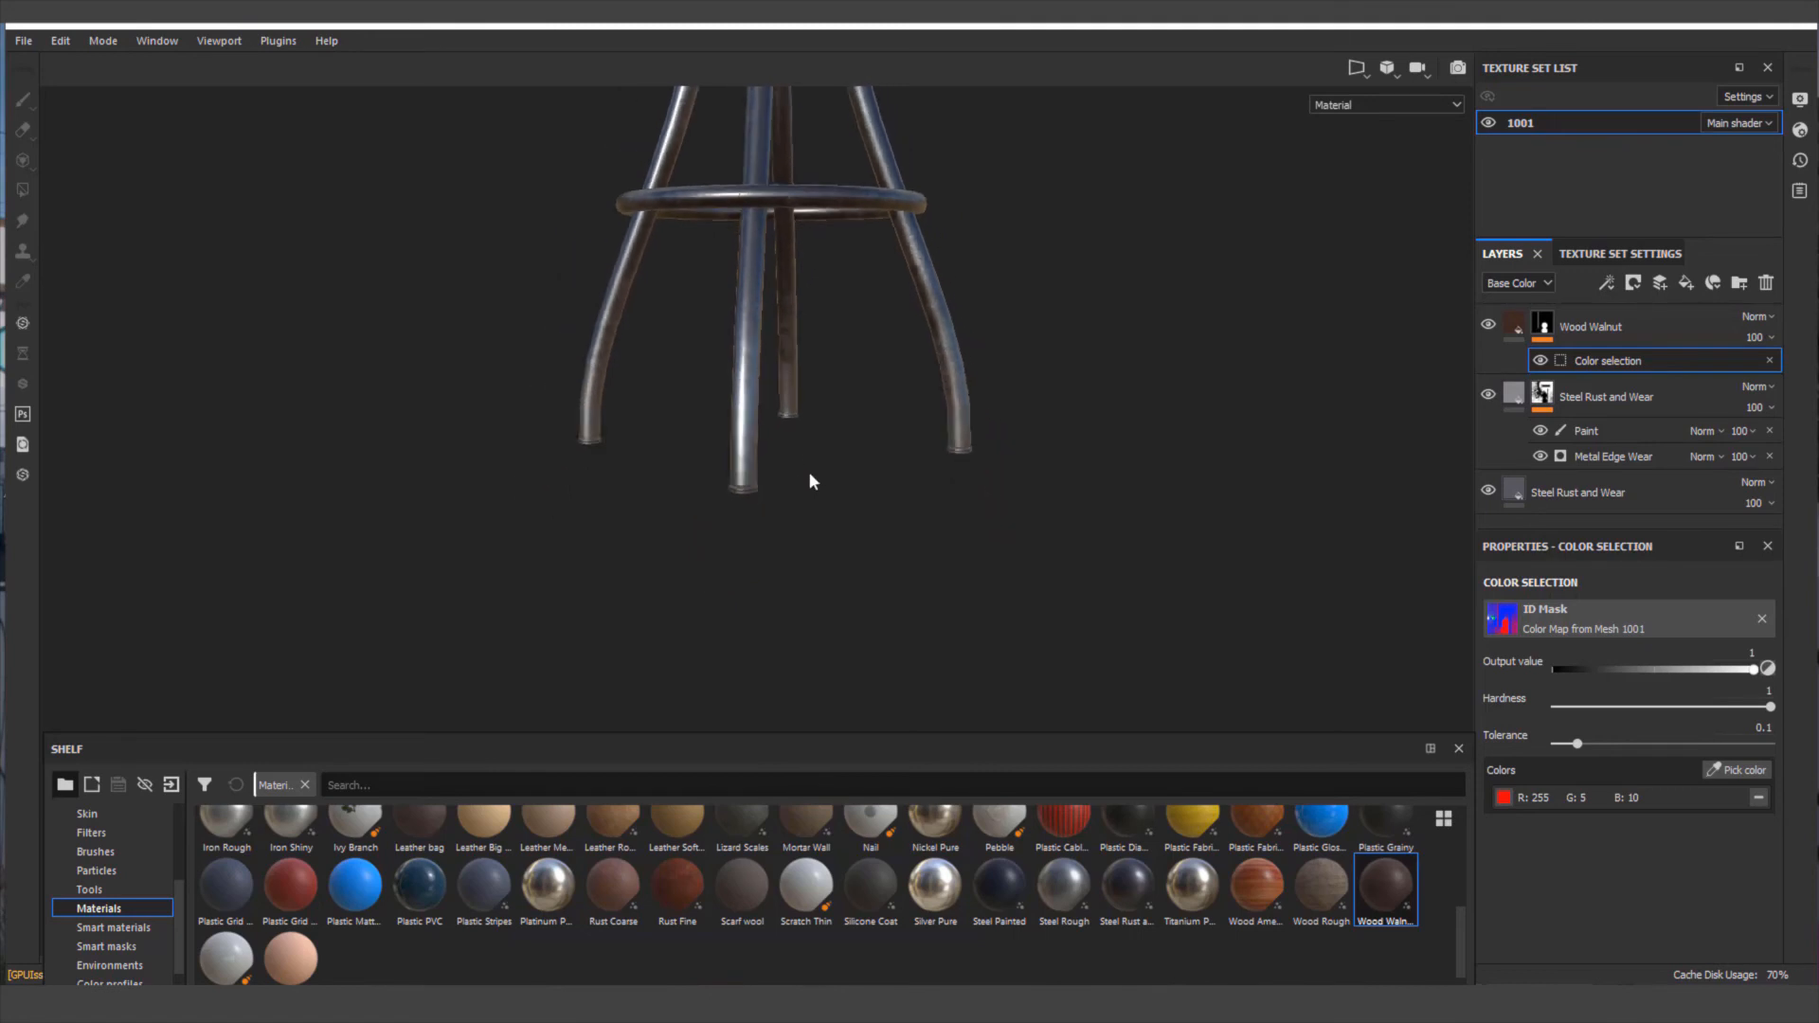
pyautogui.keyDown('alt'); pyautogui.moveTo(860, 475); pyautogui.dragTo(801, 193, button='middle'); pyautogui.keyUp('alt')
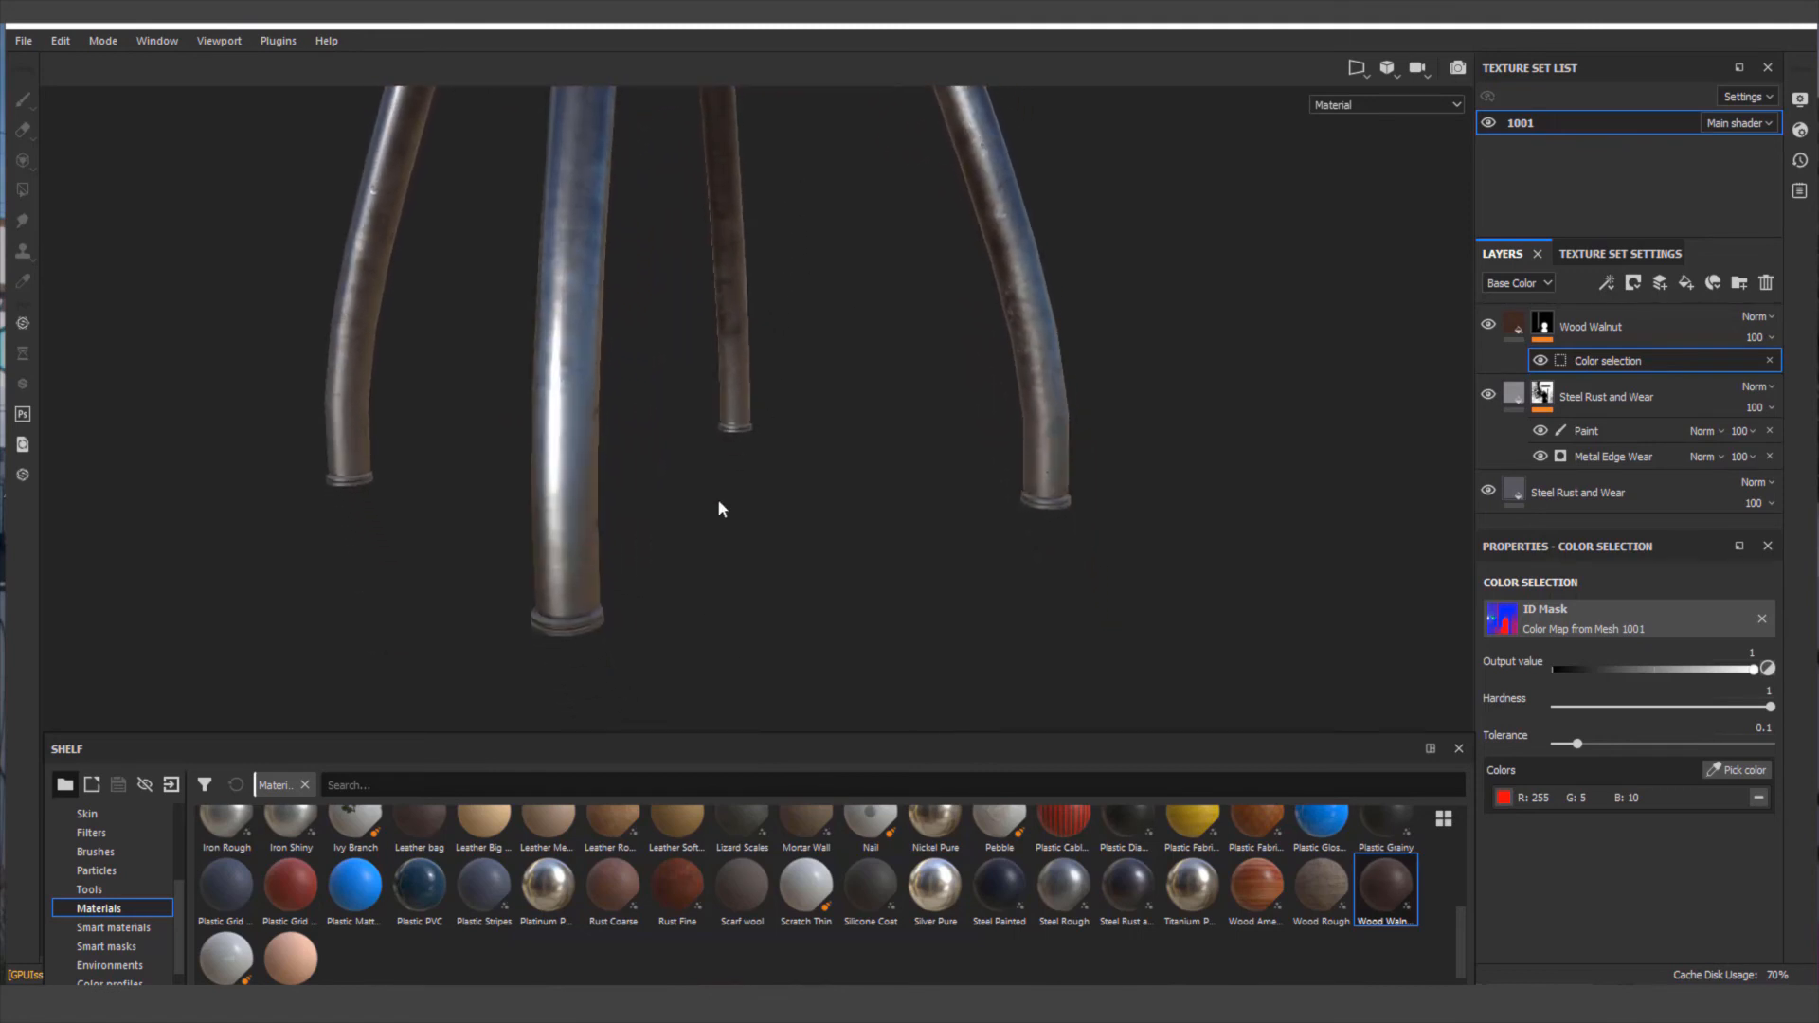
pyautogui.keyDown('alt'); pyautogui.moveTo(666, 565); pyautogui.dragTo(778, 441); pyautogui.keyUp('alt')
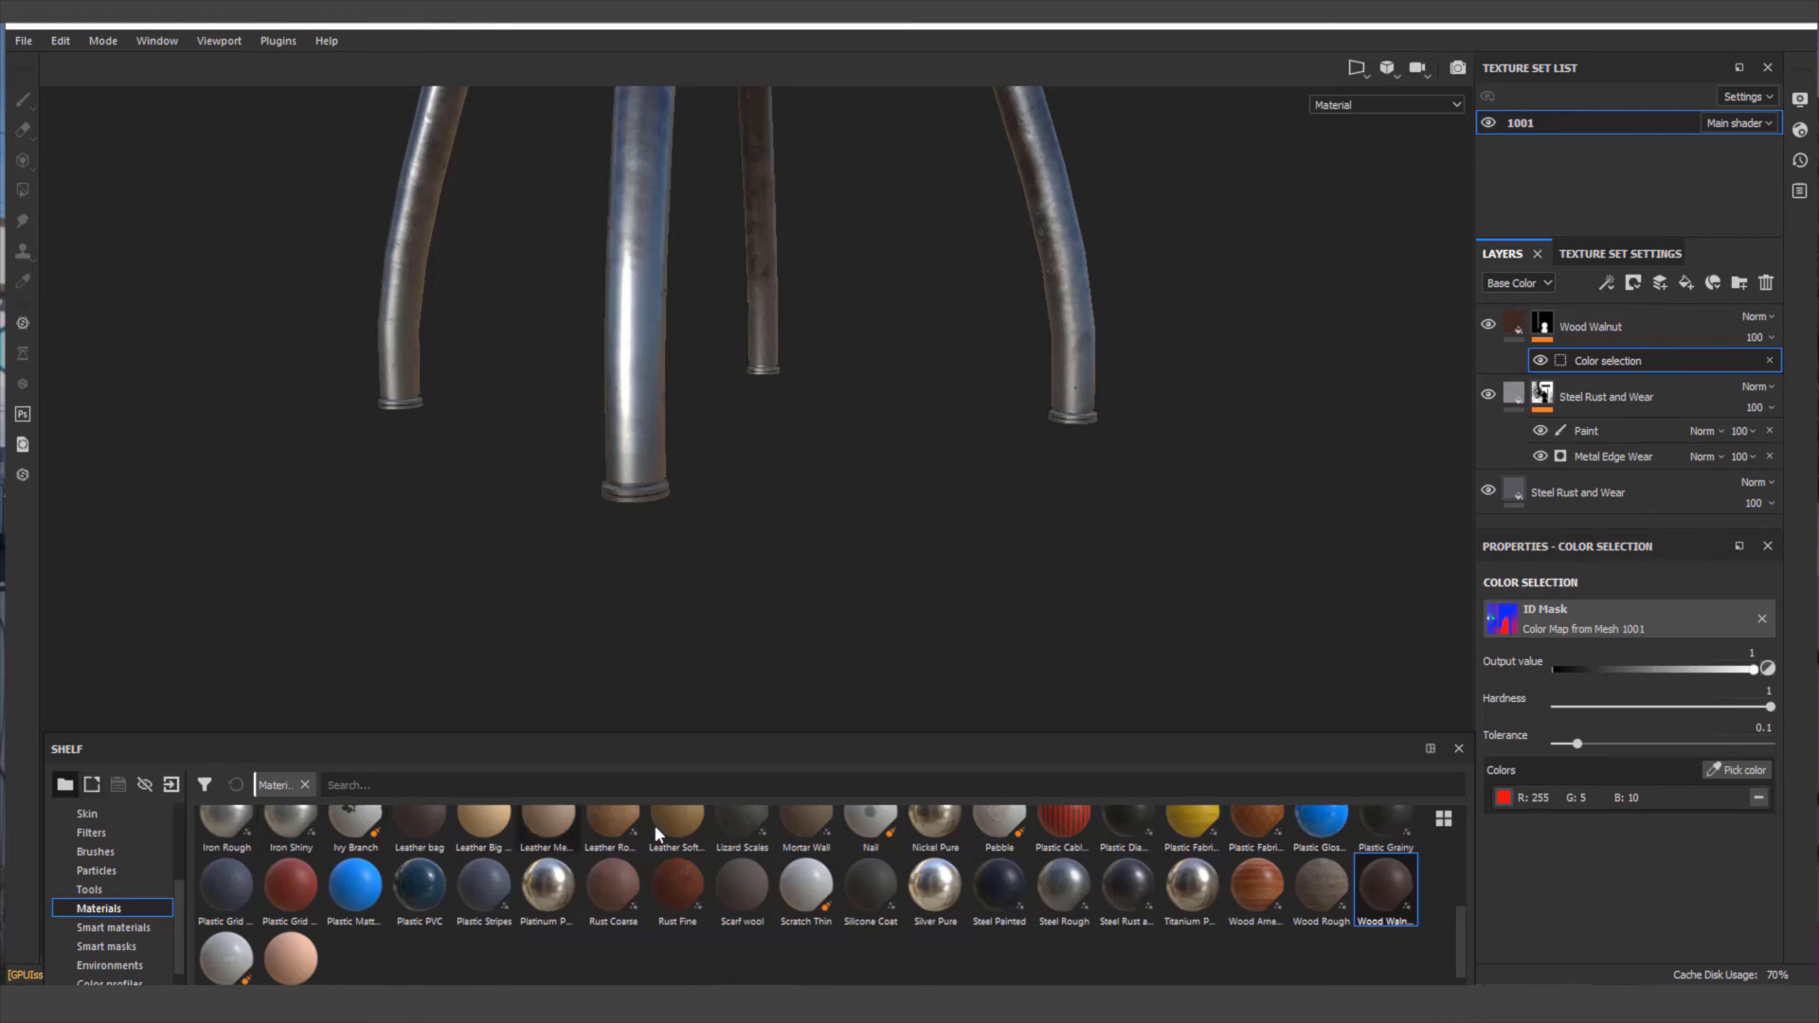
pyautogui.moveTo(1462, 920); pyautogui.dragTo(1464, 862)
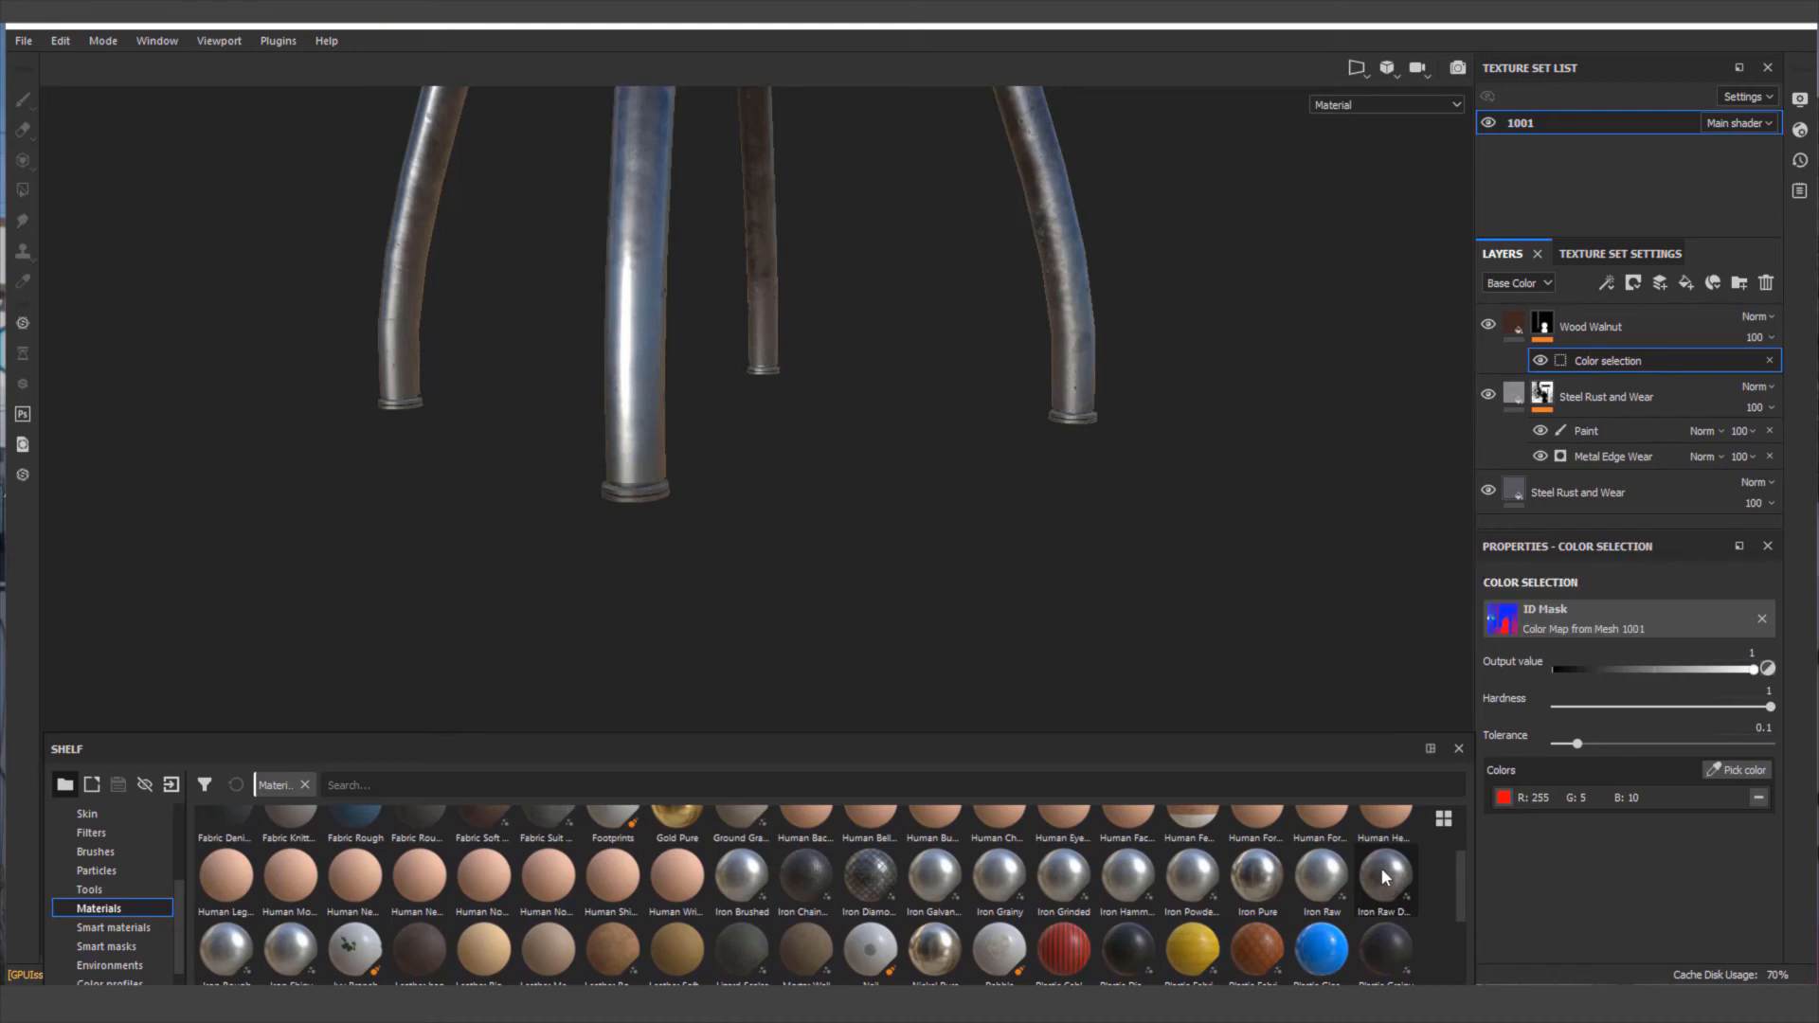
pyautogui.moveTo(1381, 867); pyautogui.dragTo(1579, 303)
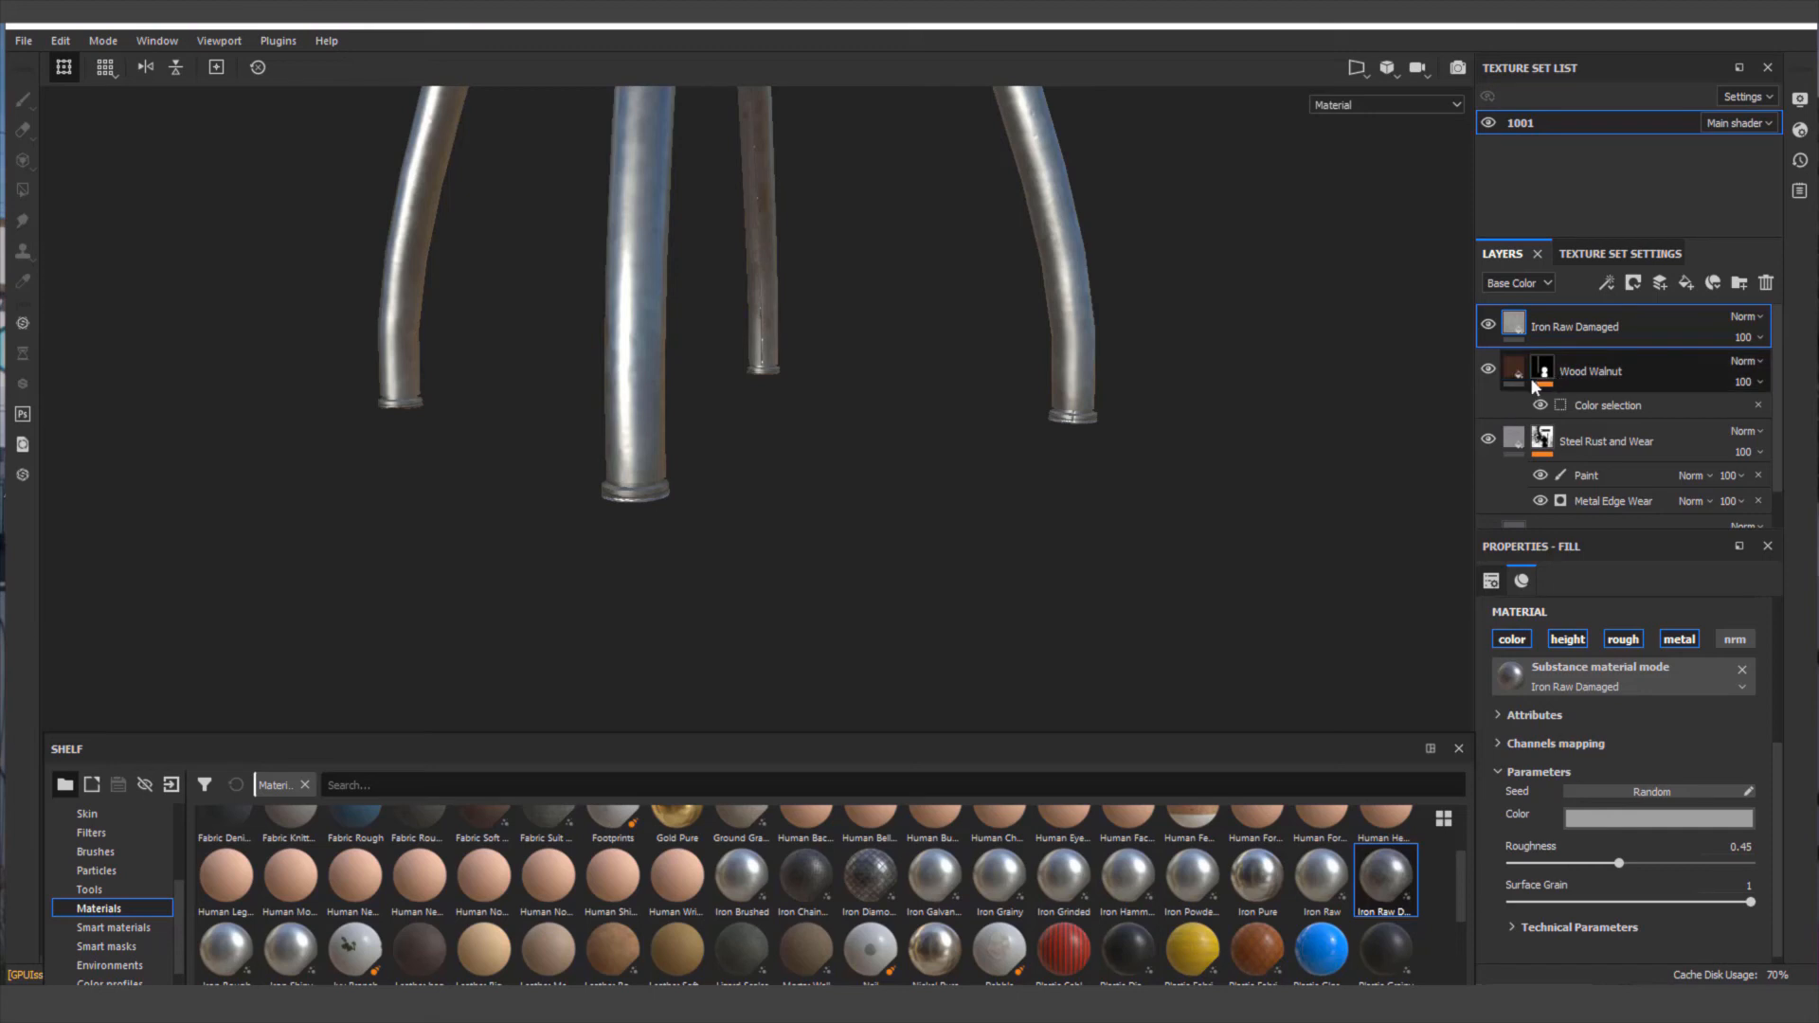
# Mask the Iron Raw Damaged layer with a color selection that picks the green ID color of the leg end caps
pyautogui.rightClick(1518, 328)
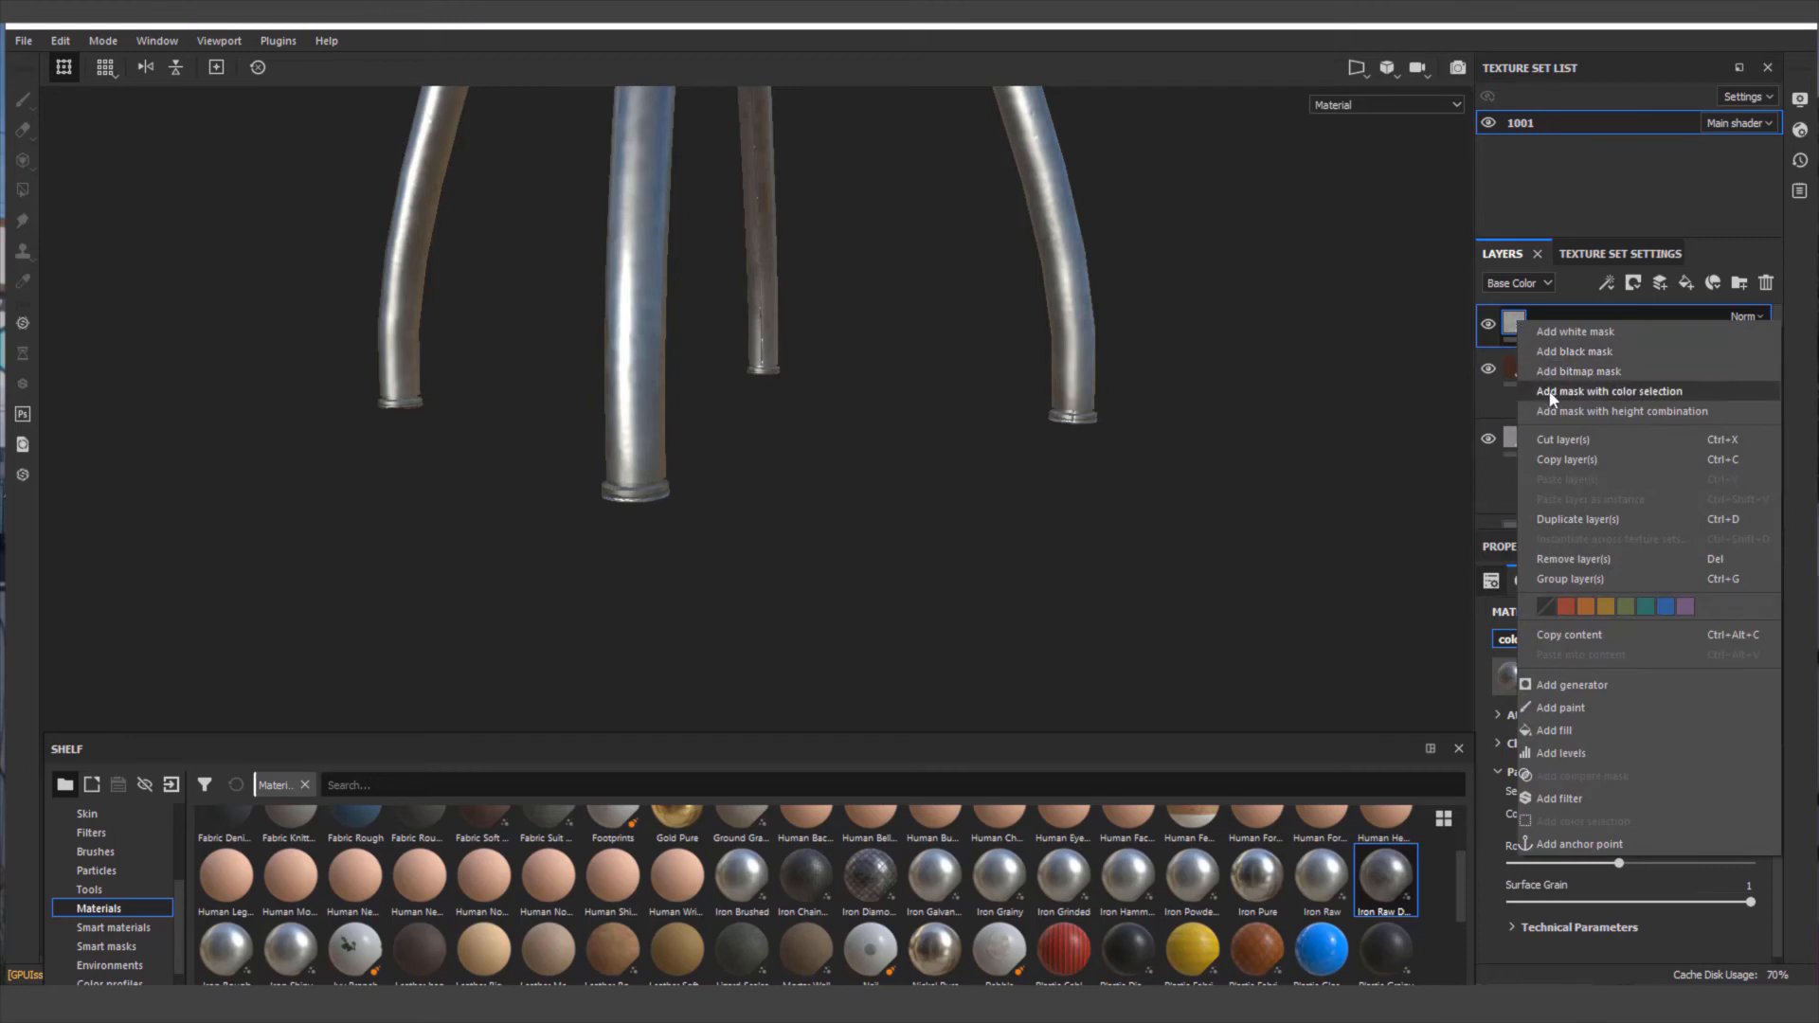
pyautogui.click(1607, 392)
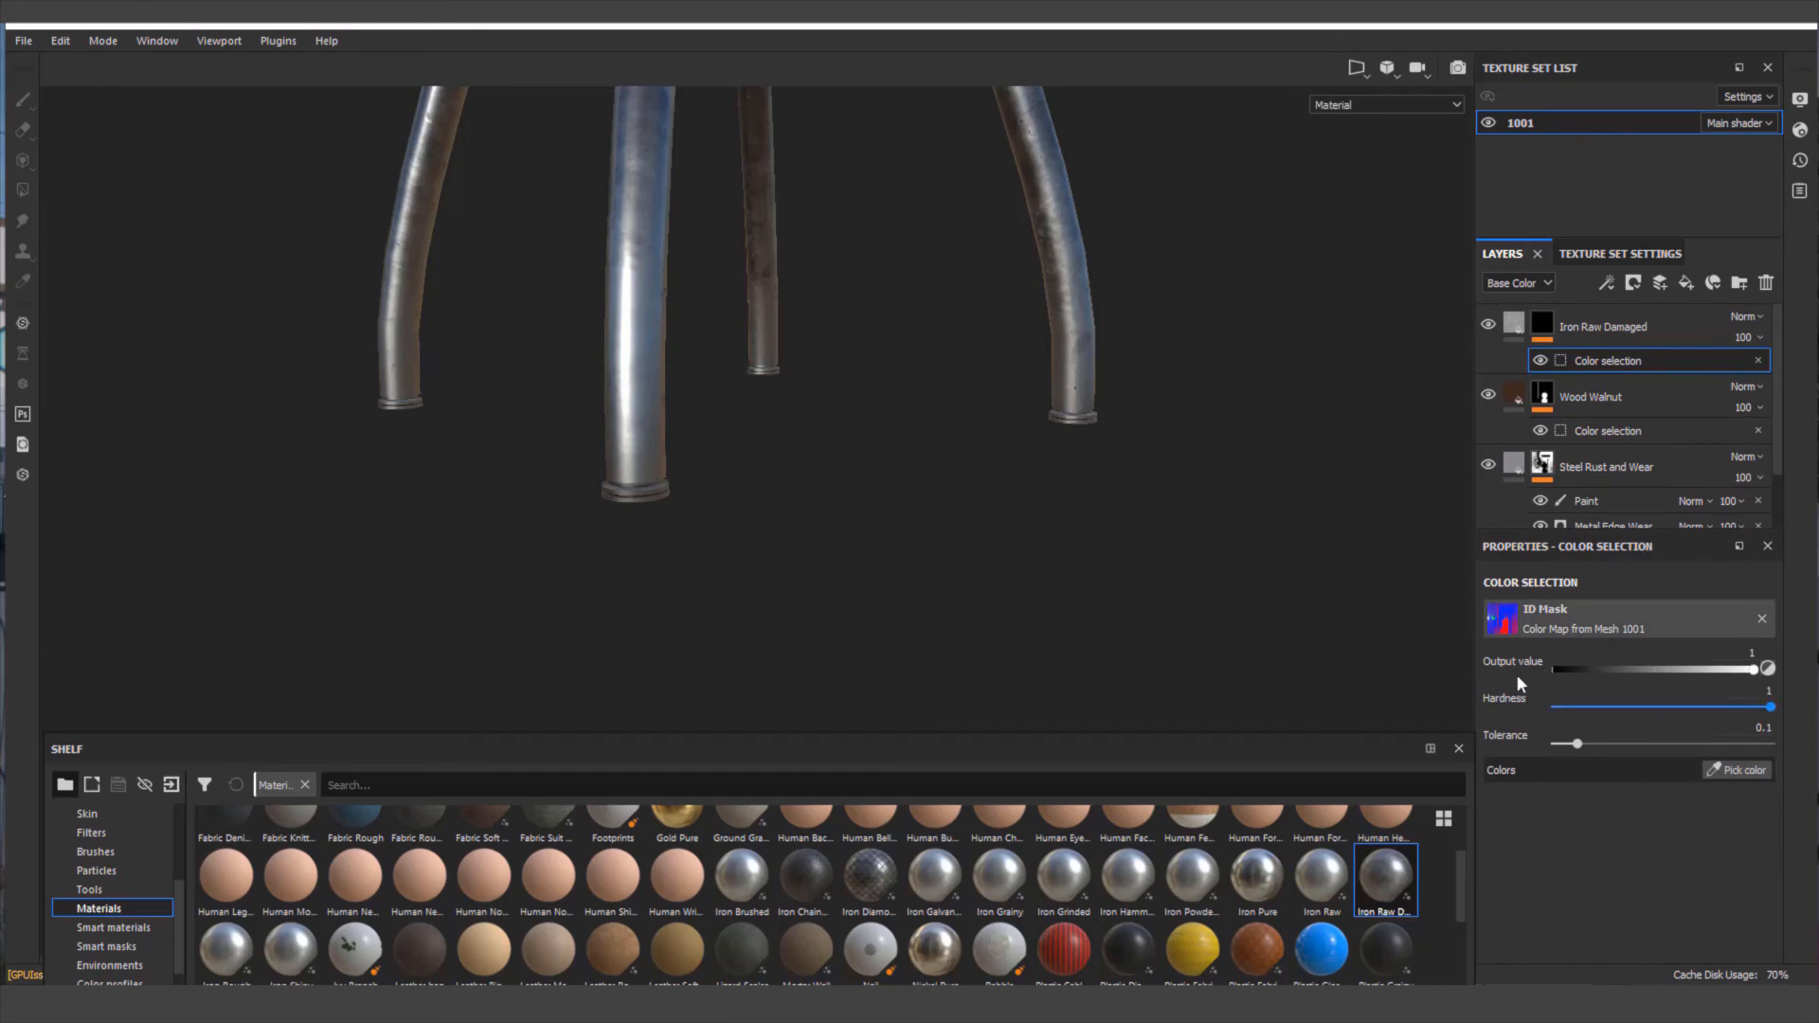
pyautogui.rightClick(1231, 455)
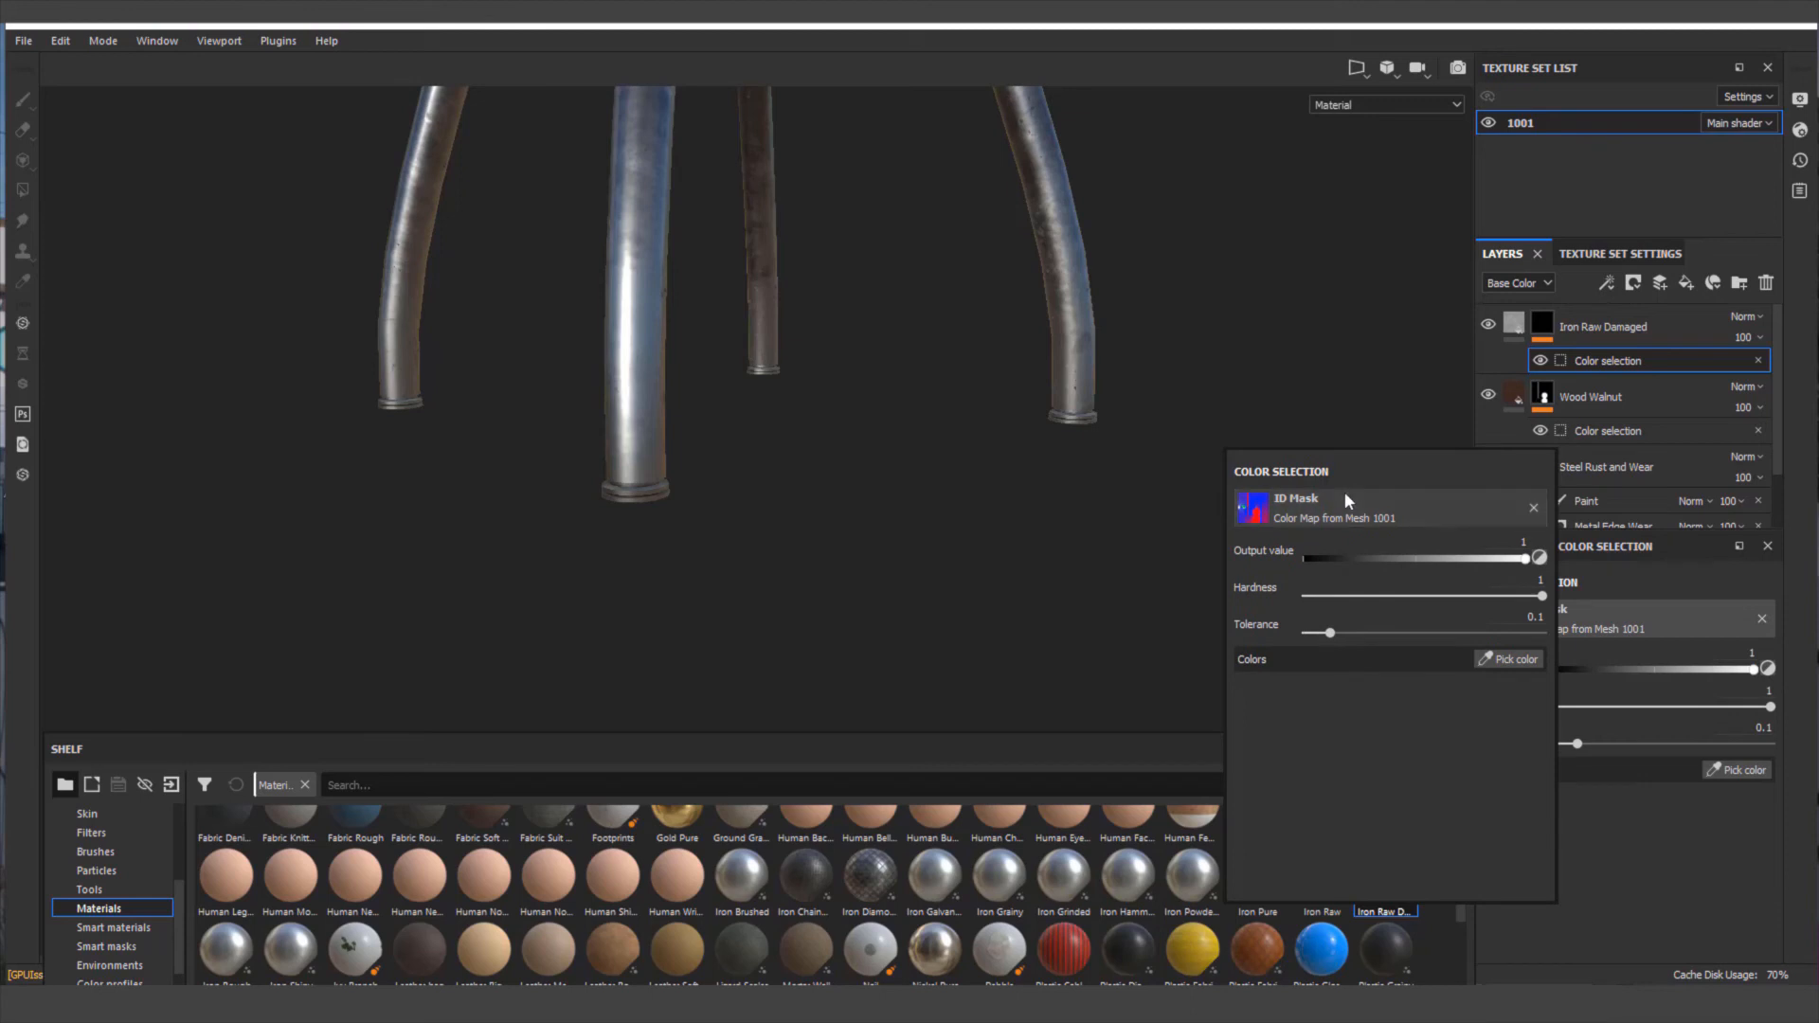
pyautogui.click(1498, 660)
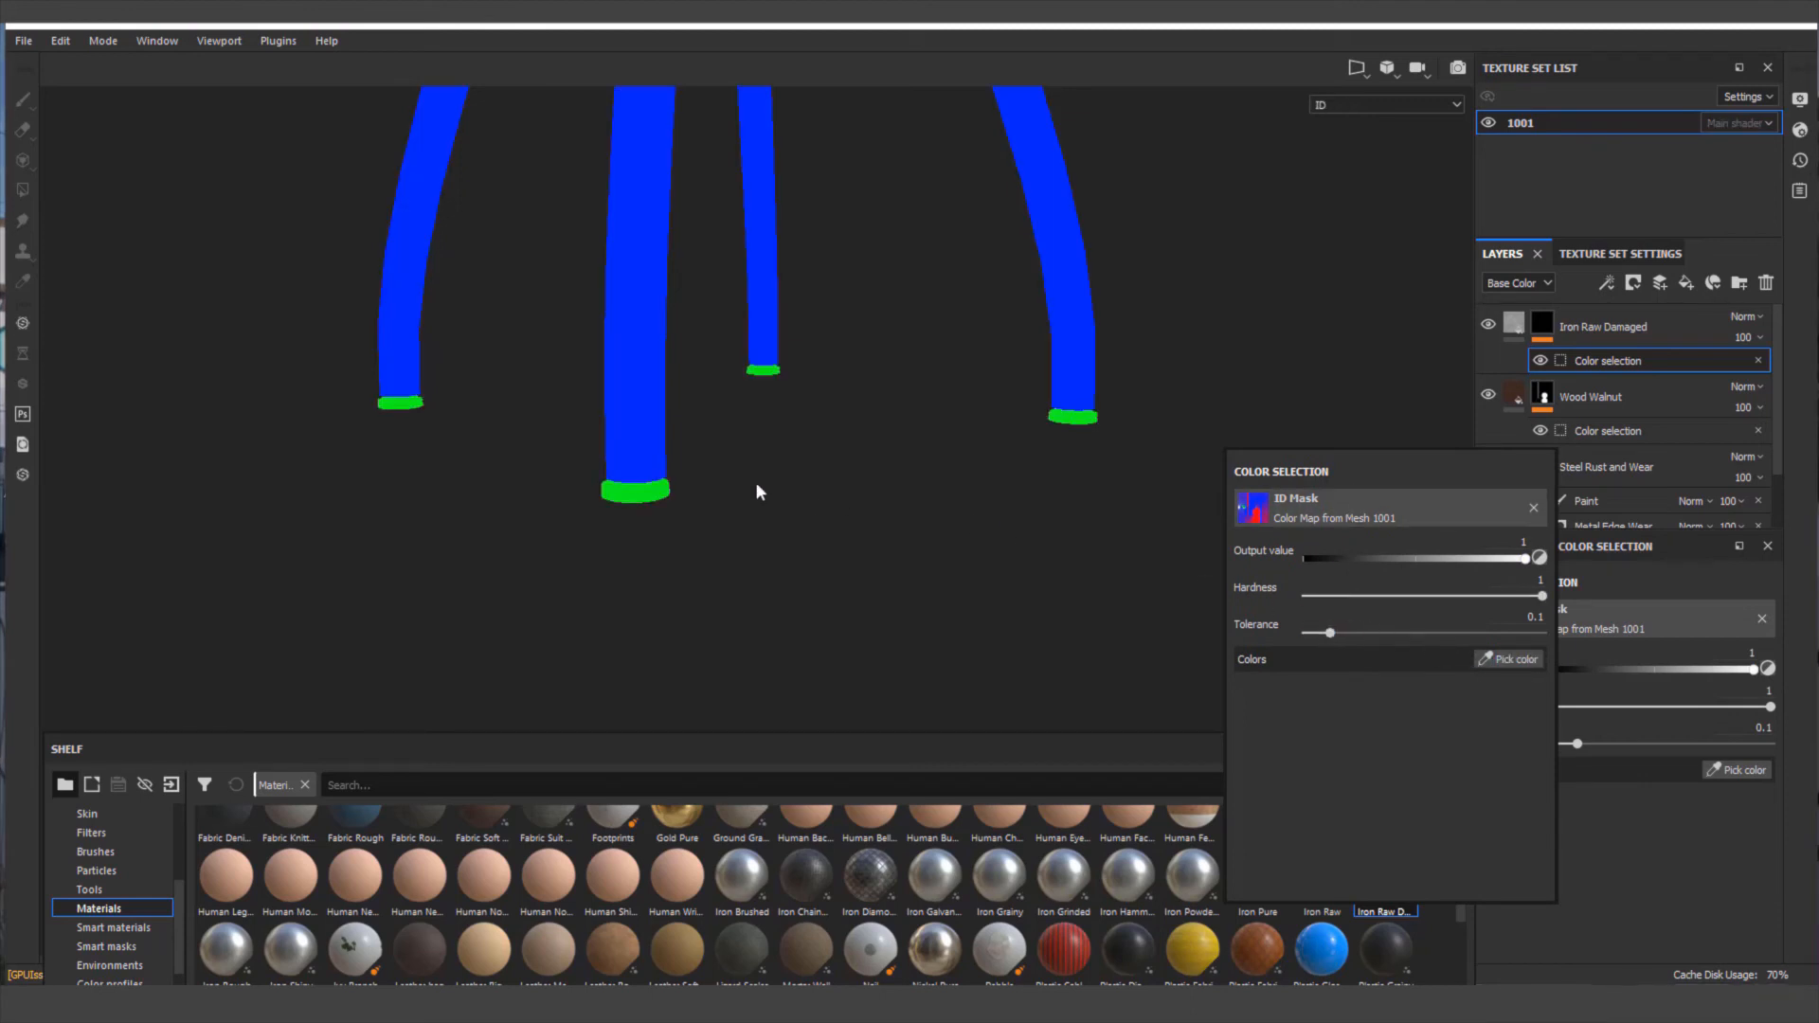
pyautogui.click(647, 488)
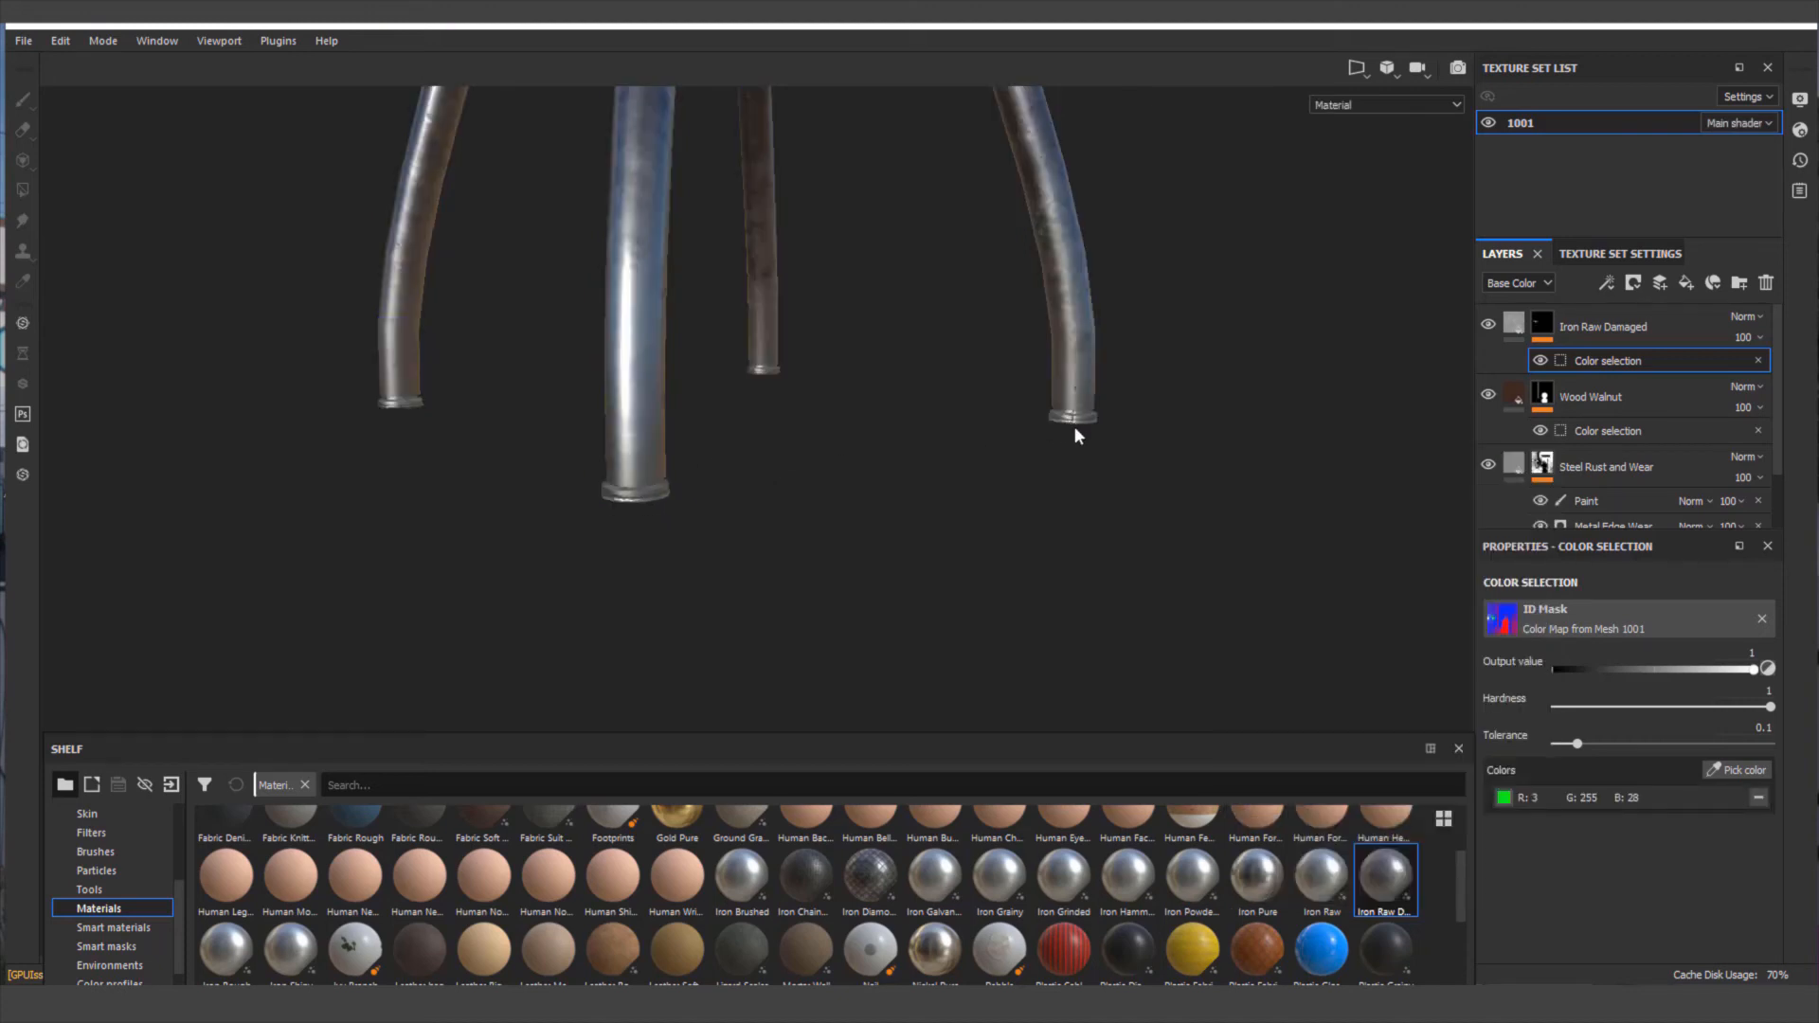
# Set the projection of the Iron Raw Damaged layer on the leg end caps to Tri-planar projection
pyautogui.scroll(-1, 1074, 429)
pyautogui.scroll(4, 1074, 428)
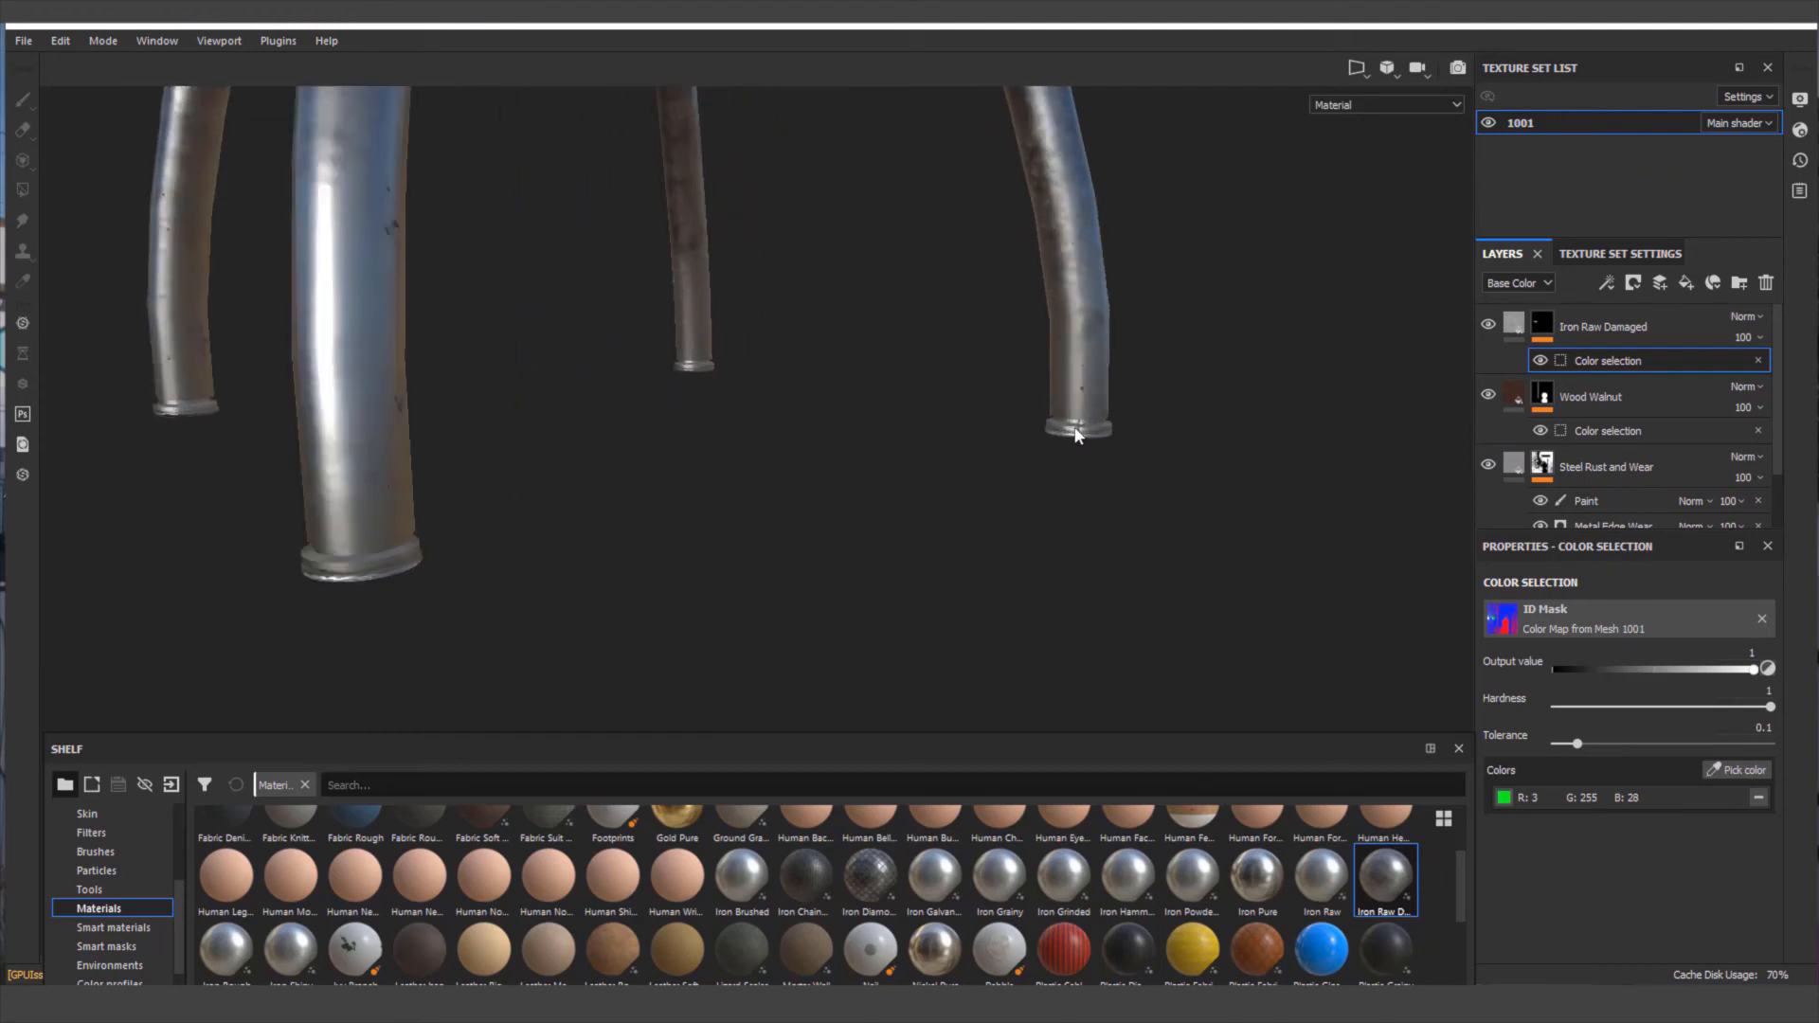
pyautogui.scroll(3, 1074, 428)
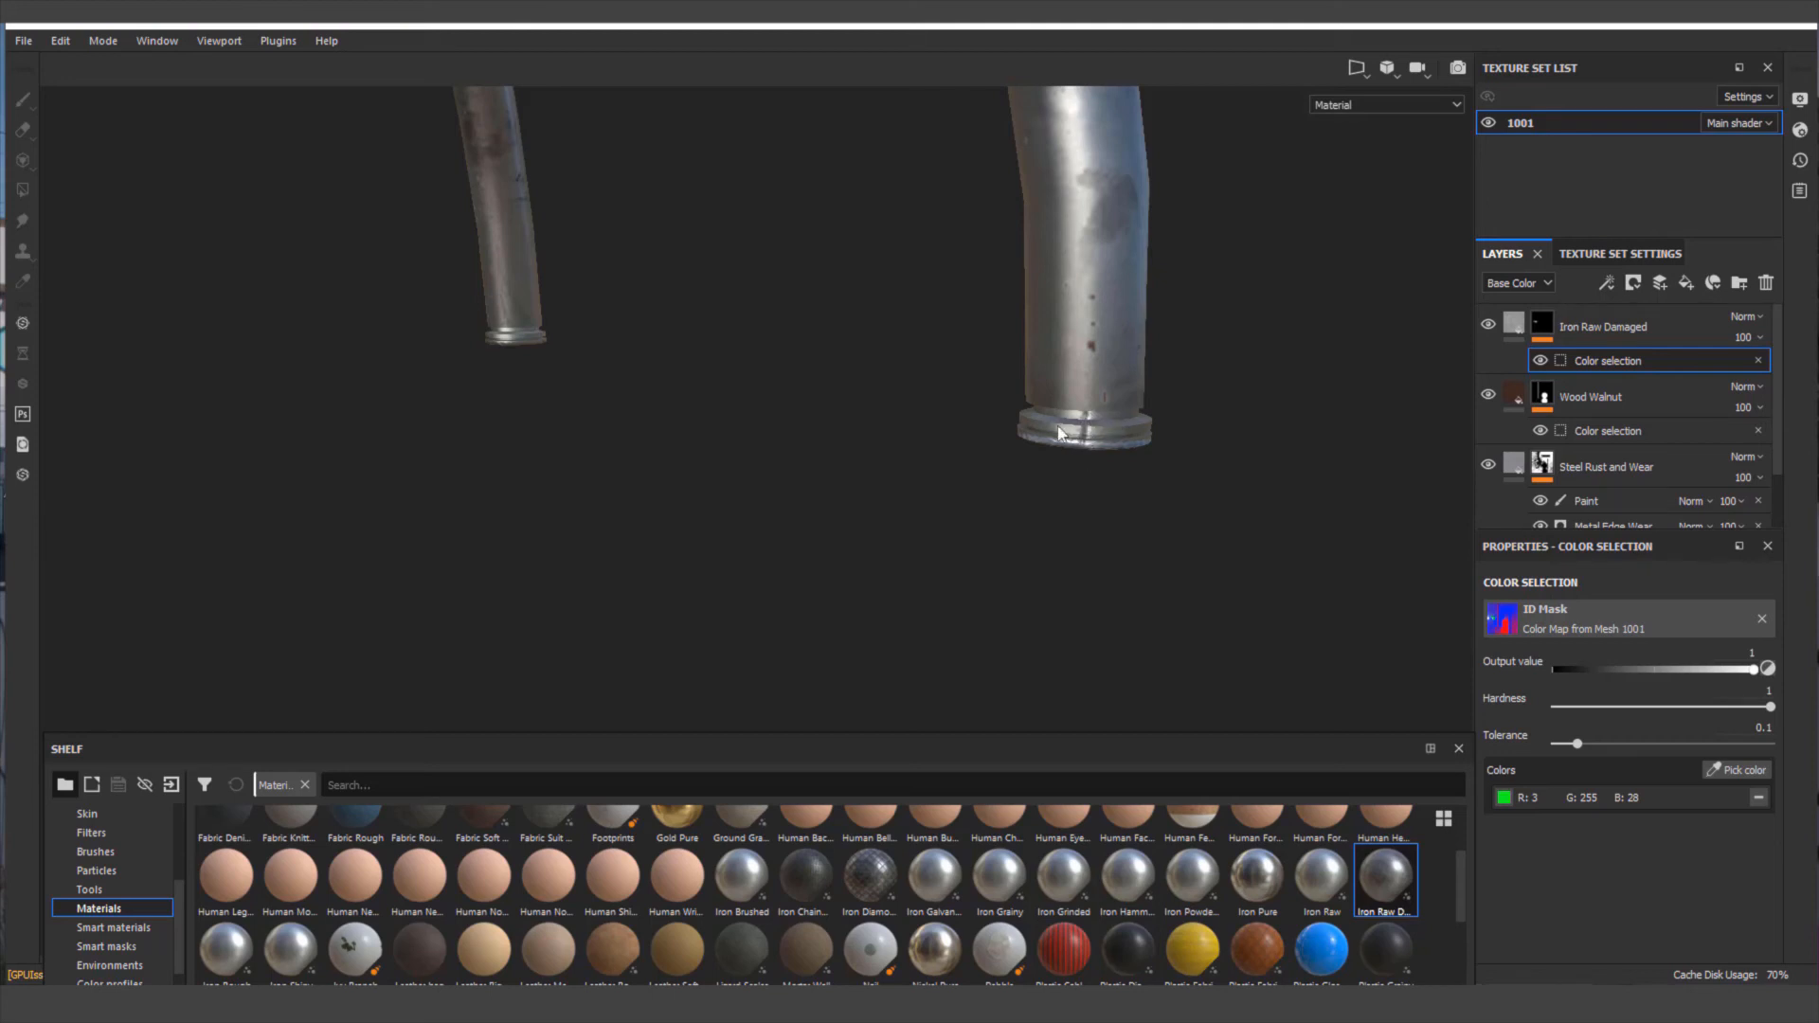
pyautogui.click(1515, 325)
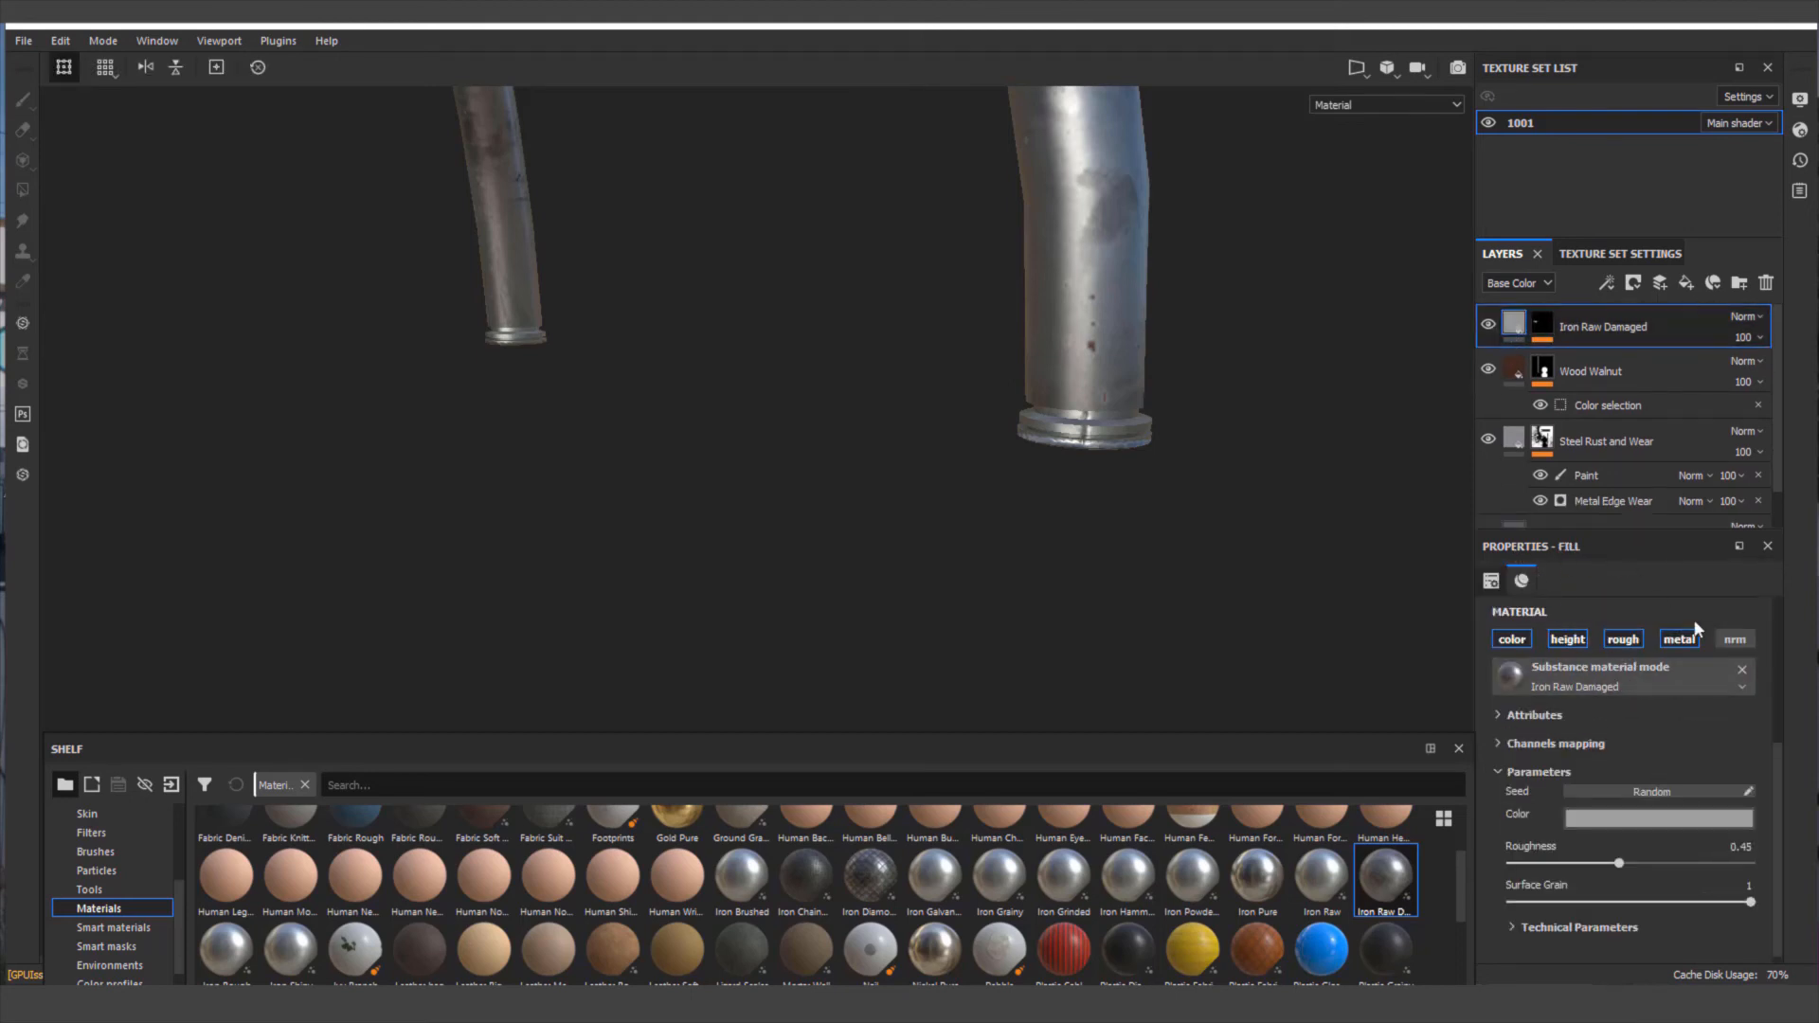
pyautogui.moveTo(1771, 754); pyautogui.dragTo(1776, 614)
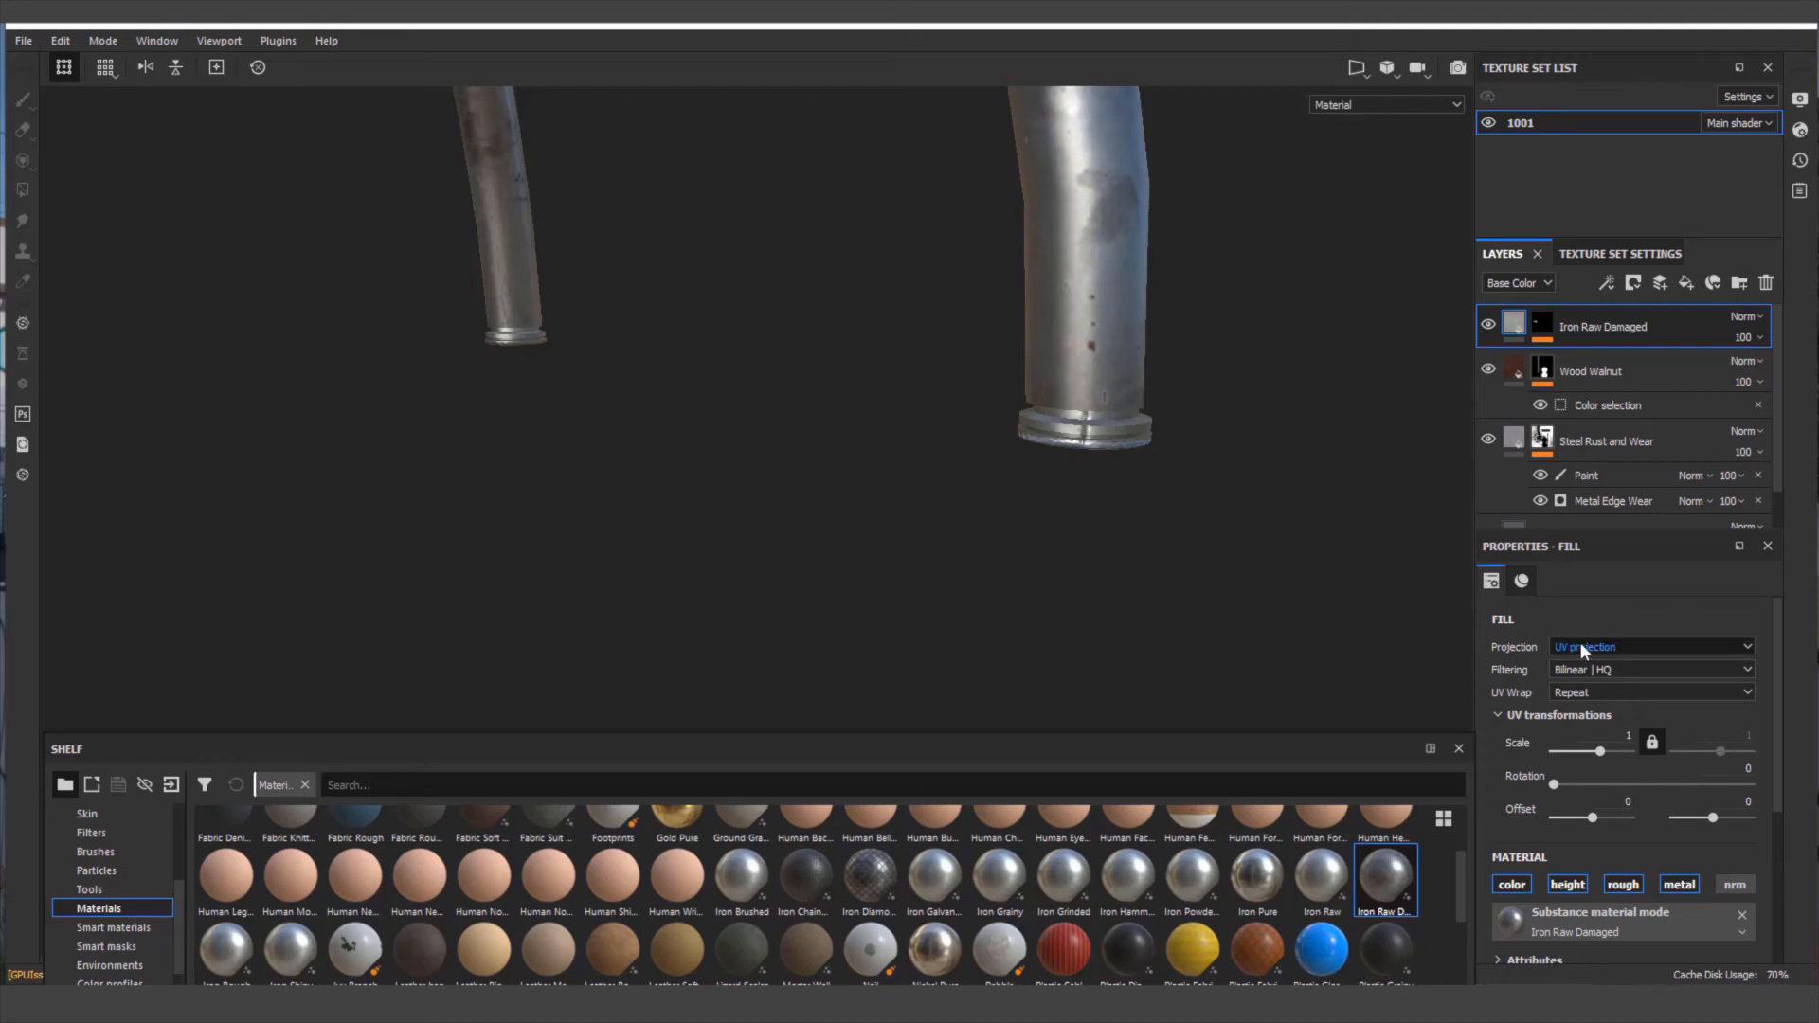
pyautogui.click(1654, 648)
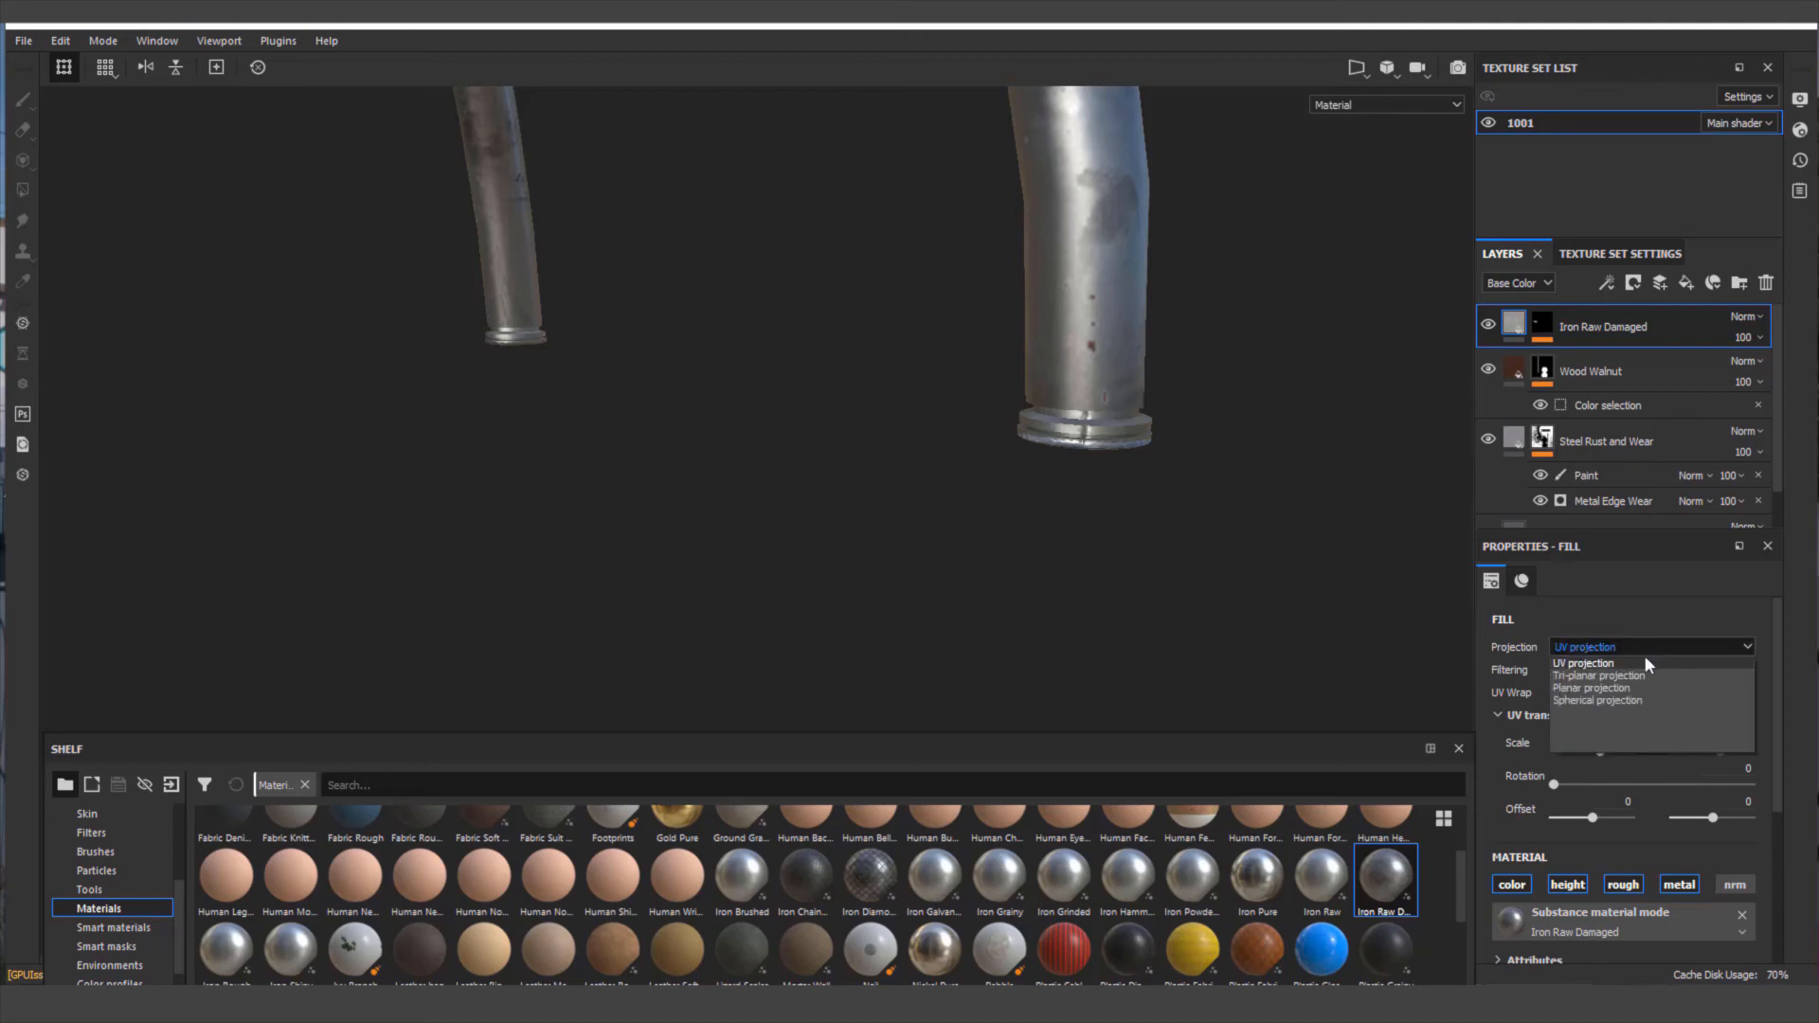
pyautogui.click(1592, 675)
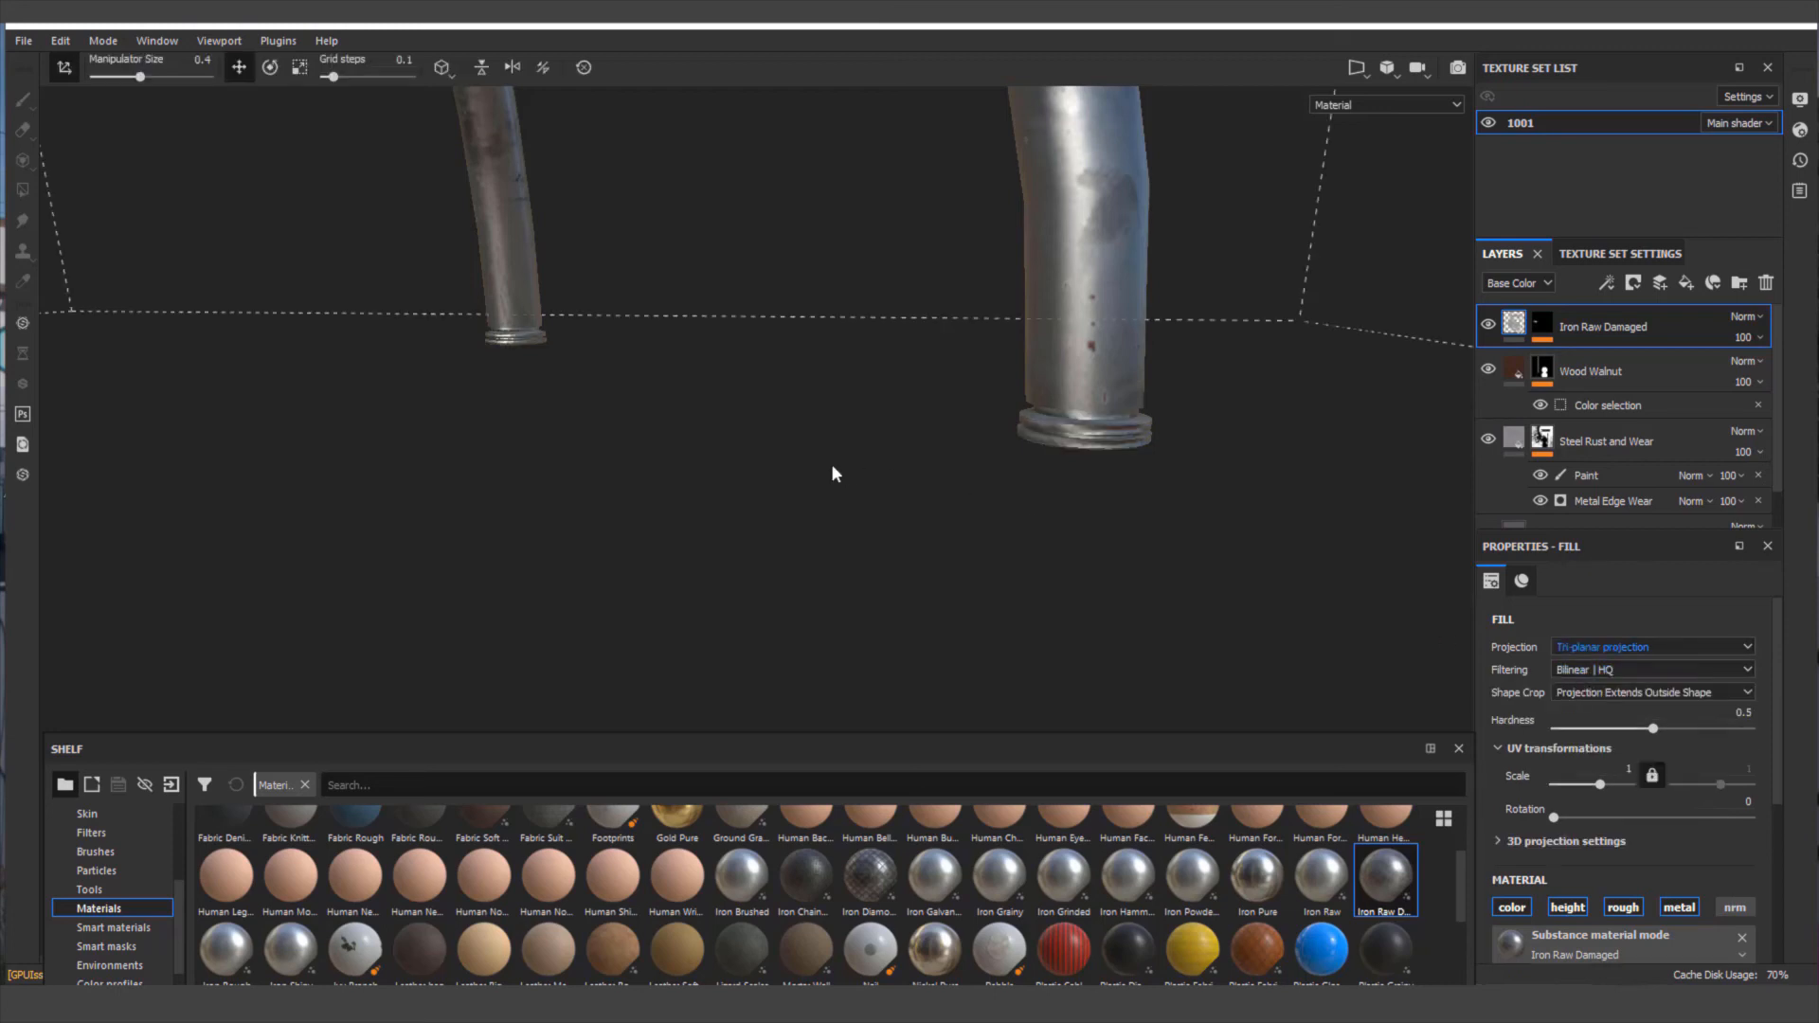
# Create a new empty fill layer and move it to the top of the layer stack, above Iron Raw Damaged
pyautogui.scroll(-8, 832, 464)
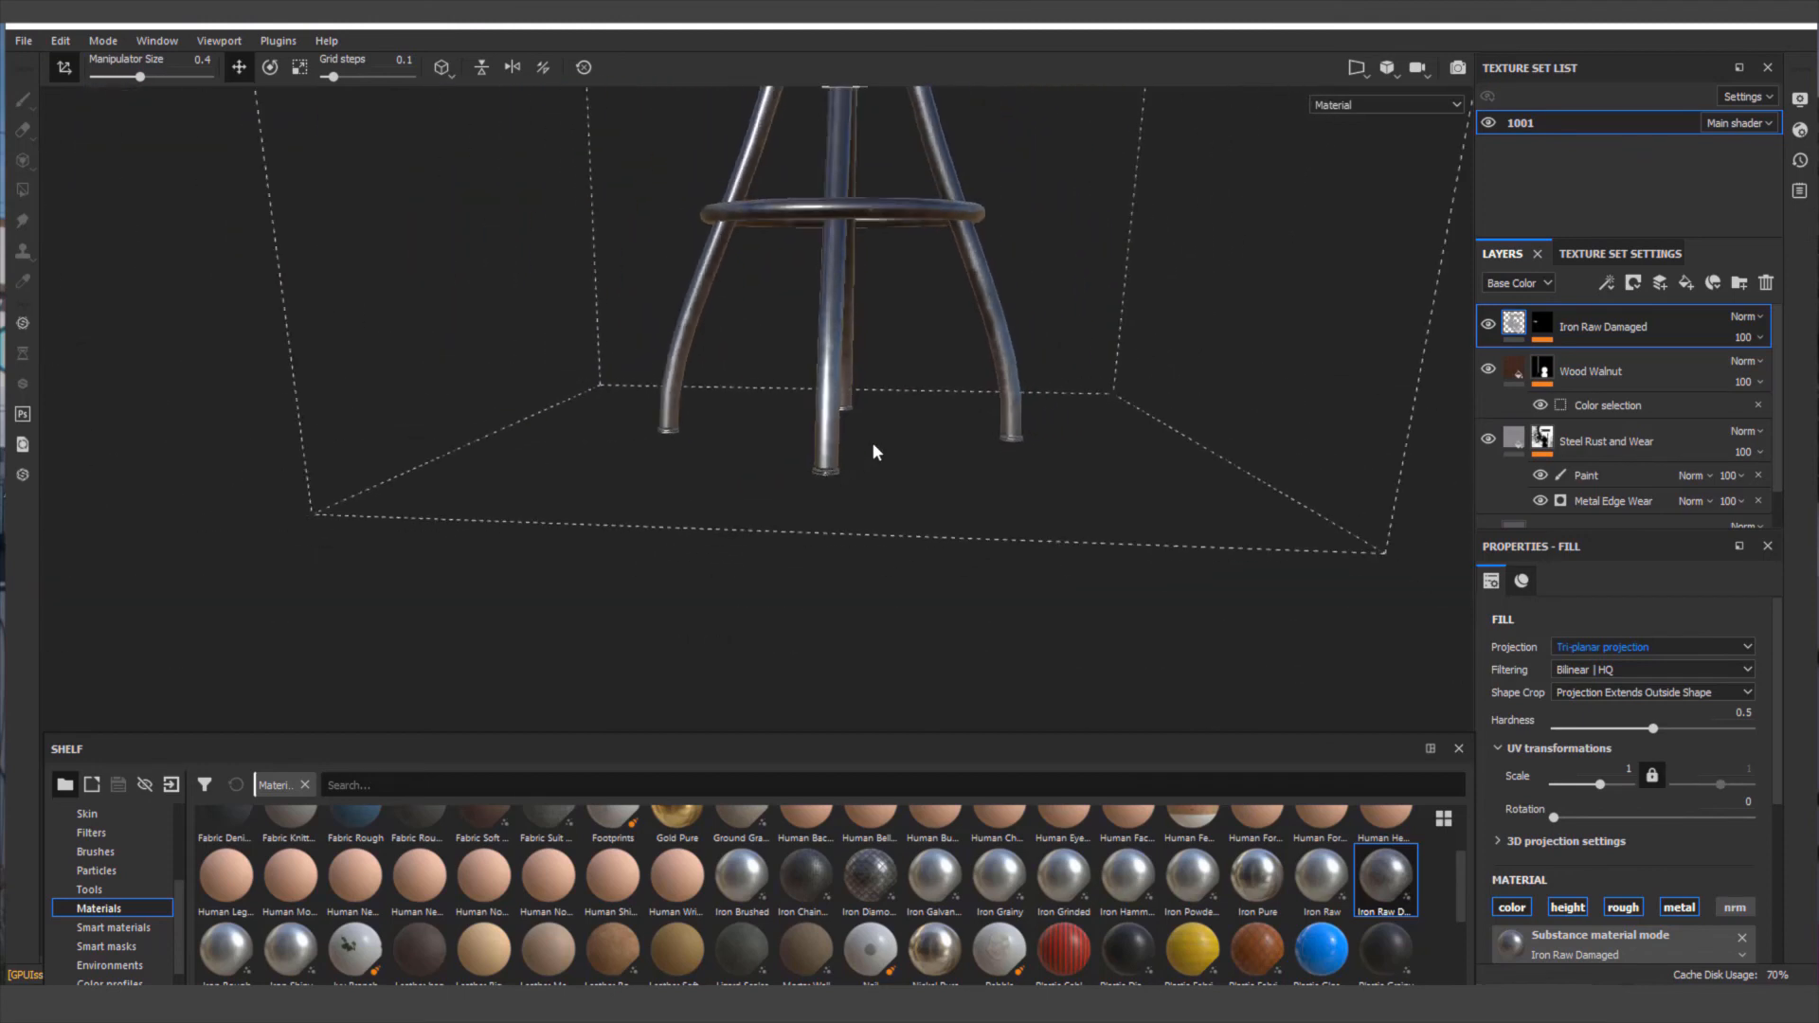
pyautogui.scroll(-6, 917, 409)
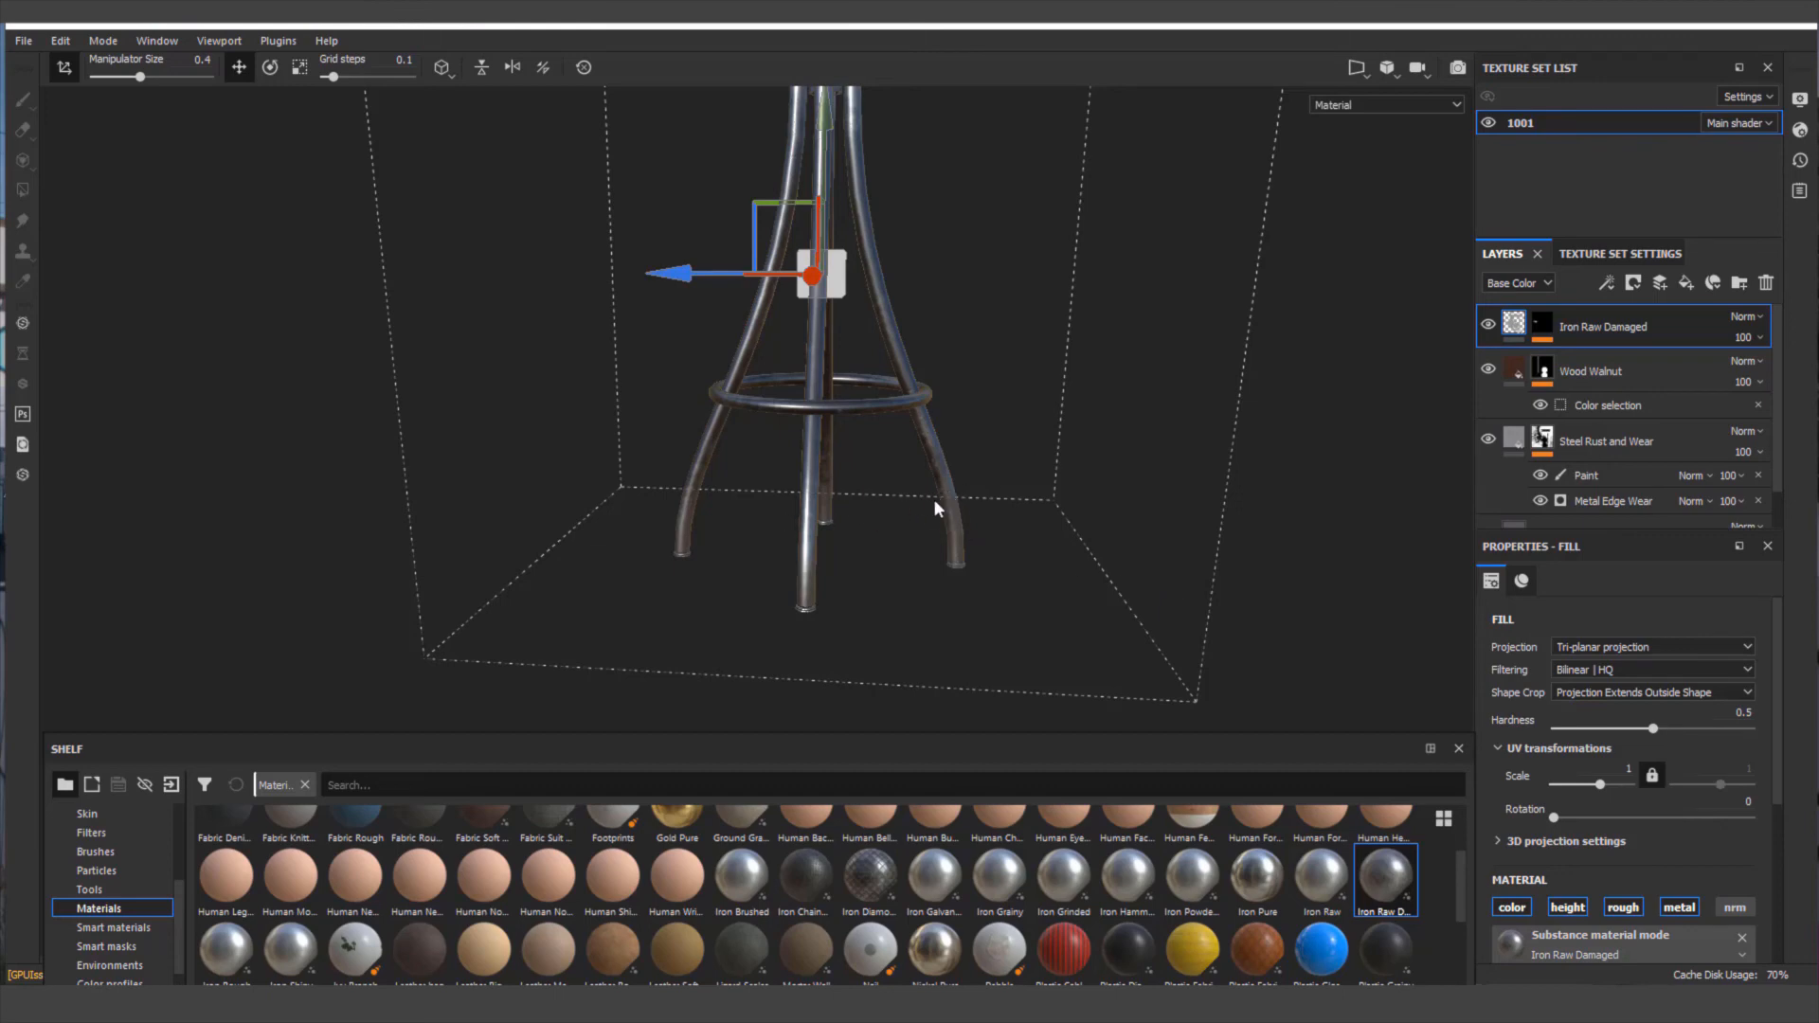
pyautogui.scroll(5, 934, 499)
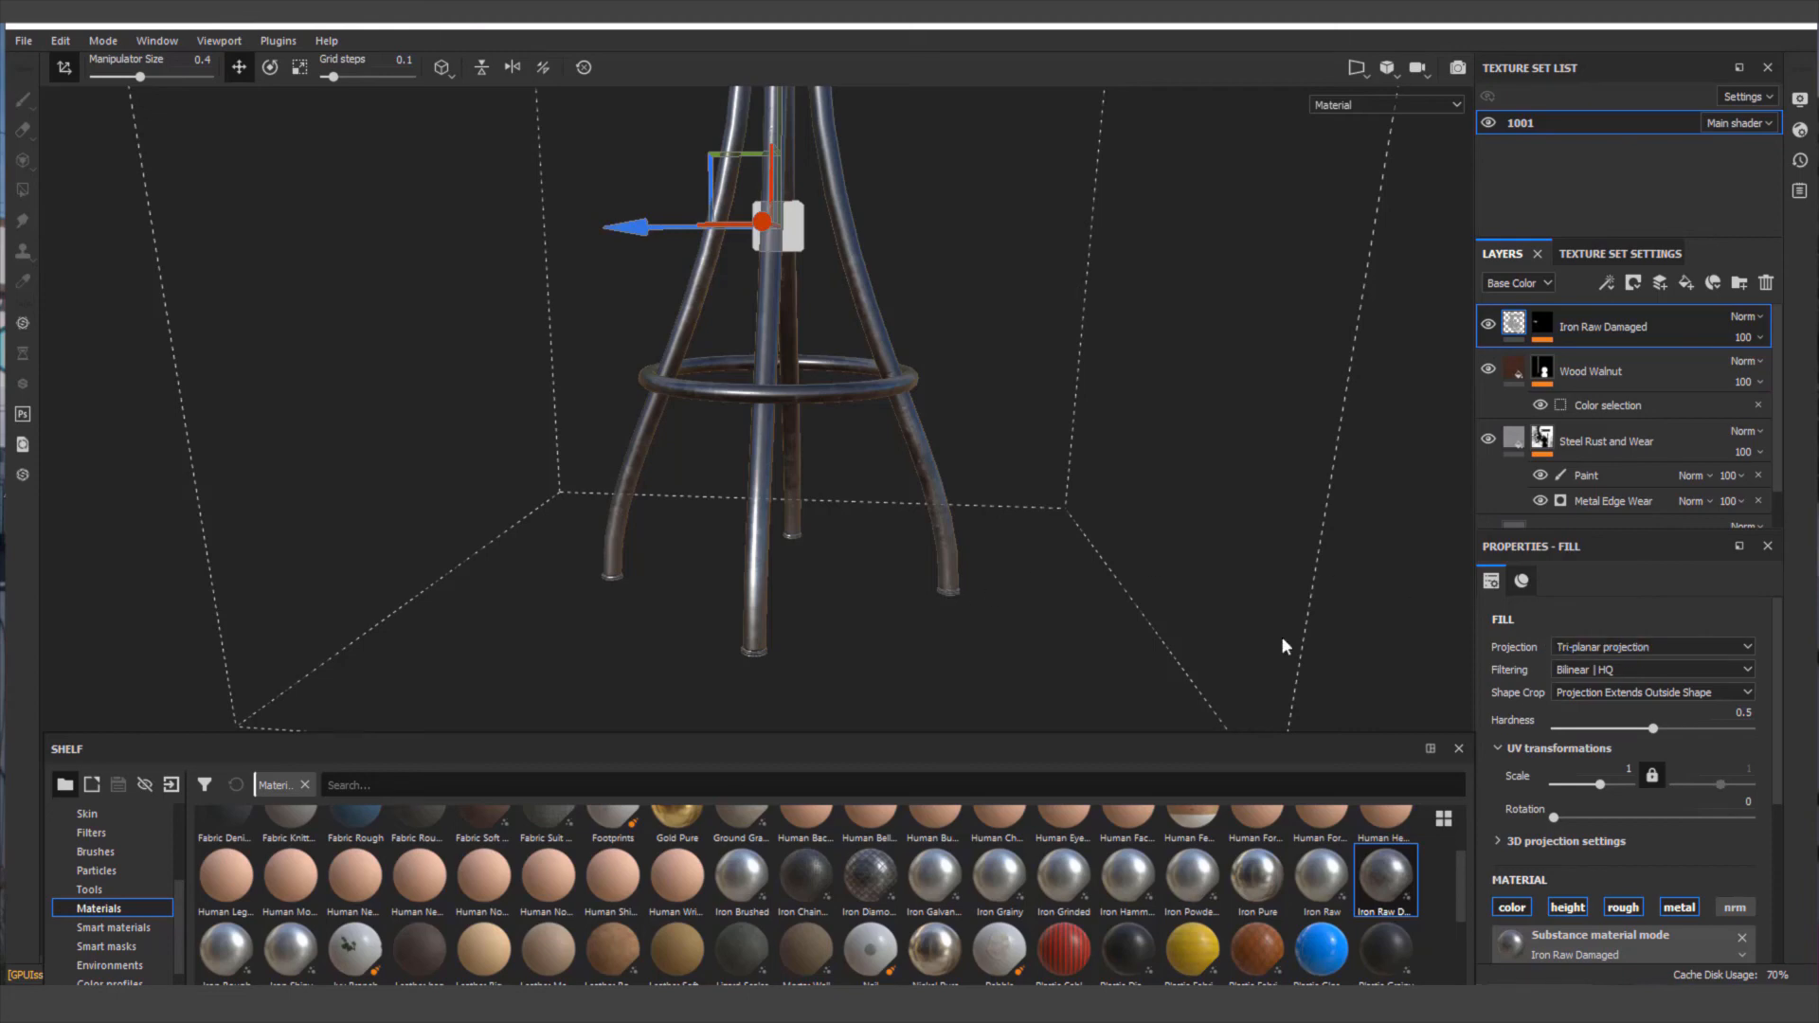
pyautogui.click(1512, 438)
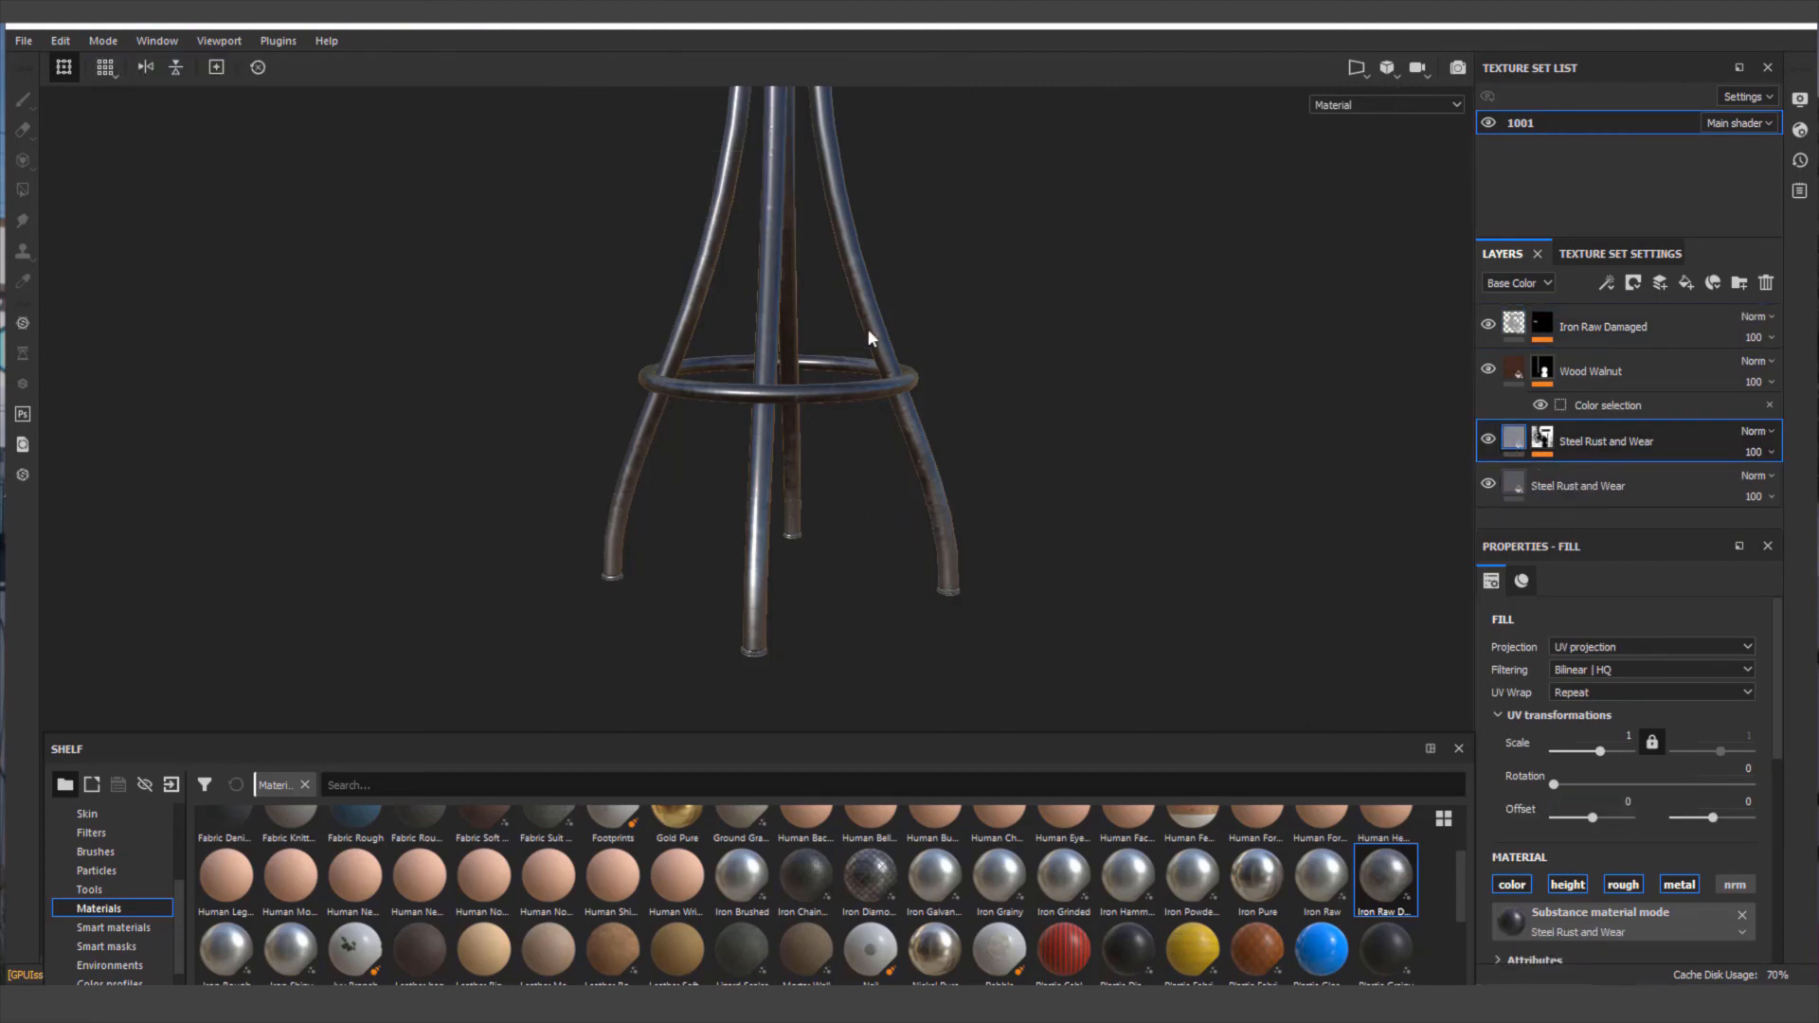
pyautogui.keyDown('alt'); pyautogui.moveTo(834, 388); pyautogui.dragTo(844, 601, button='middle'); pyautogui.keyUp('alt')
pyautogui.scroll(-3, 844, 601)
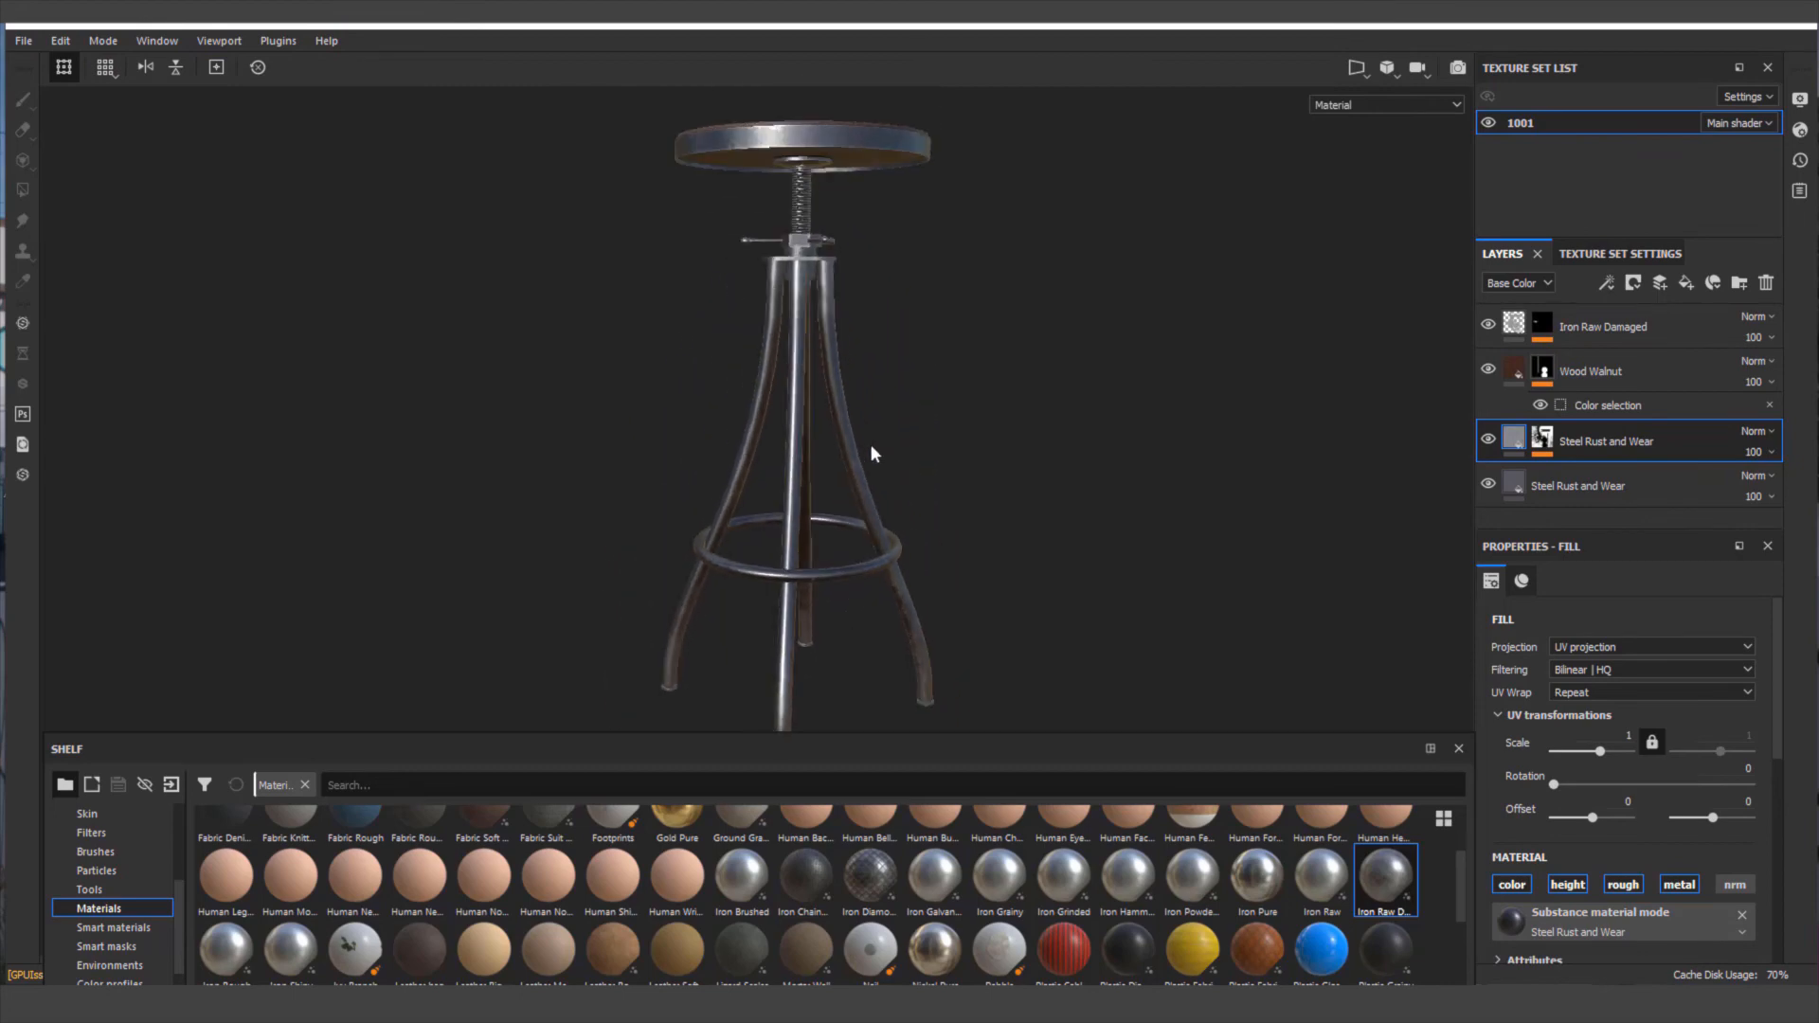
pyautogui.keyDown('alt'); pyautogui.moveTo(886, 228); pyautogui.dragTo(900, 316); pyautogui.keyUp('alt')
pyautogui.keyDown('alt'); pyautogui.moveTo(899, 316); pyautogui.dragTo(778, 420, button='right'); pyautogui.keyUp('alt')
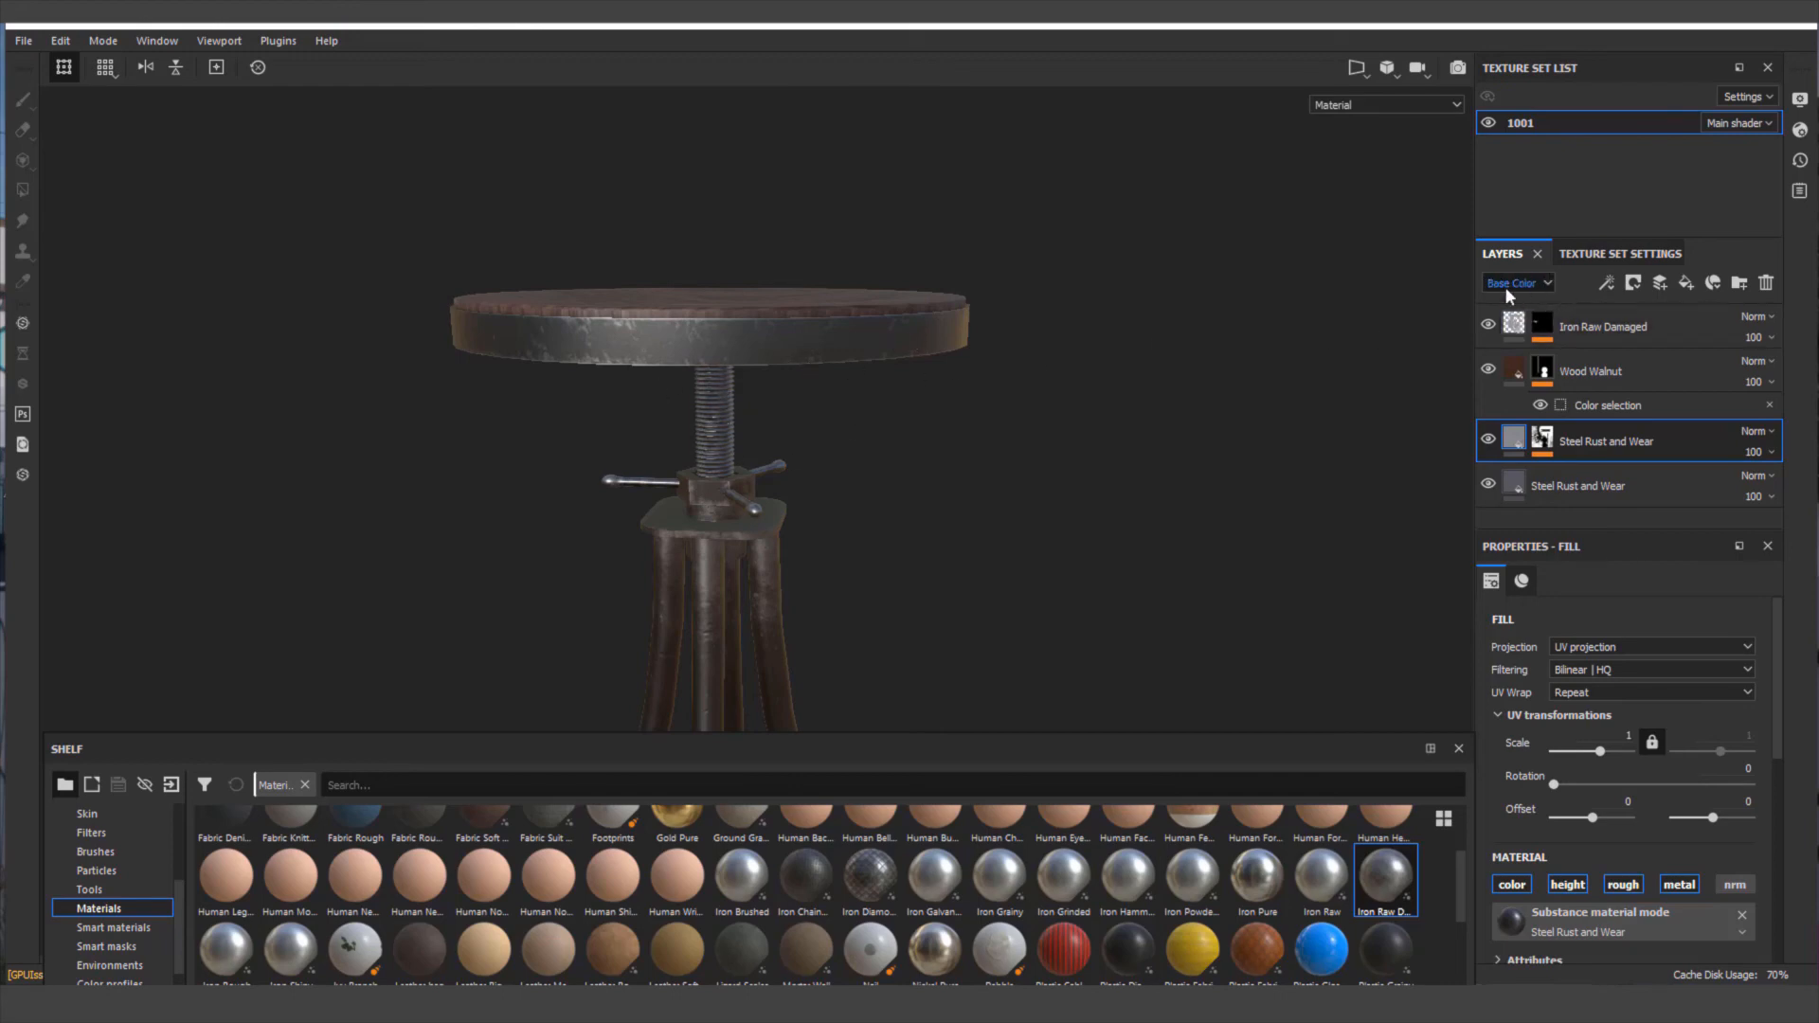
pyautogui.click(1685, 284)
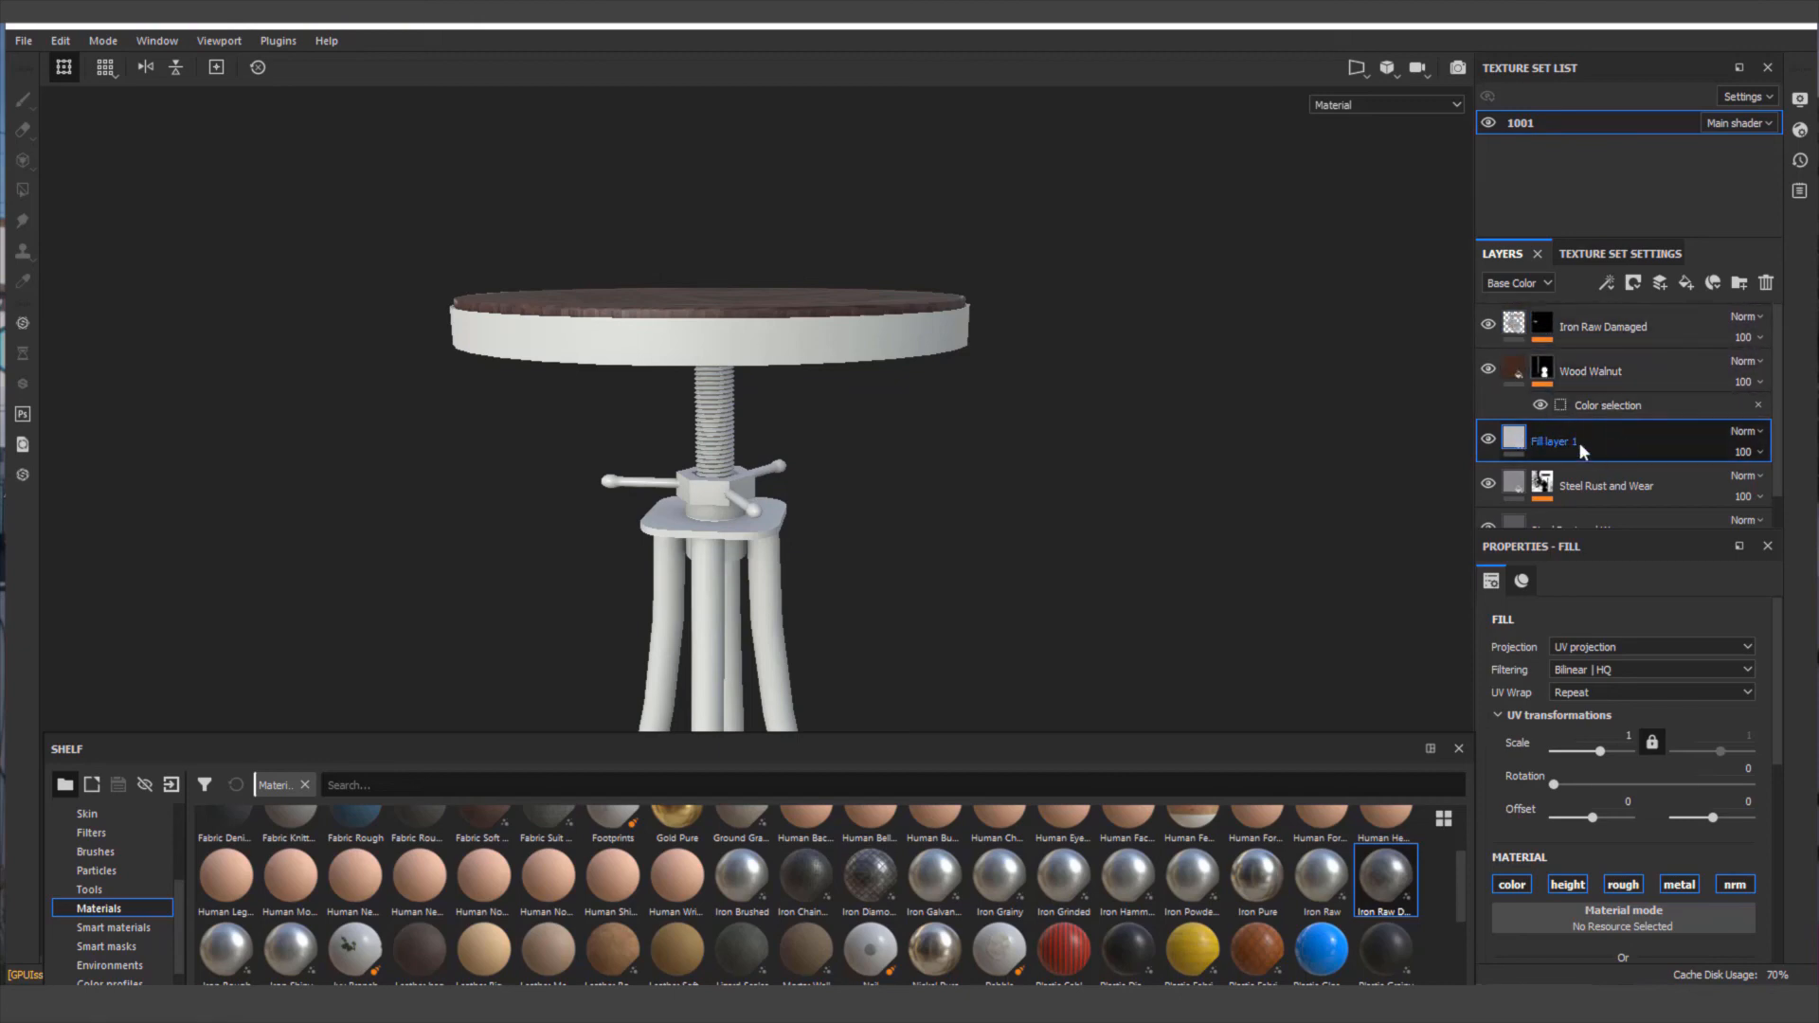
pyautogui.moveTo(1582, 438); pyautogui.dragTo(1572, 309)
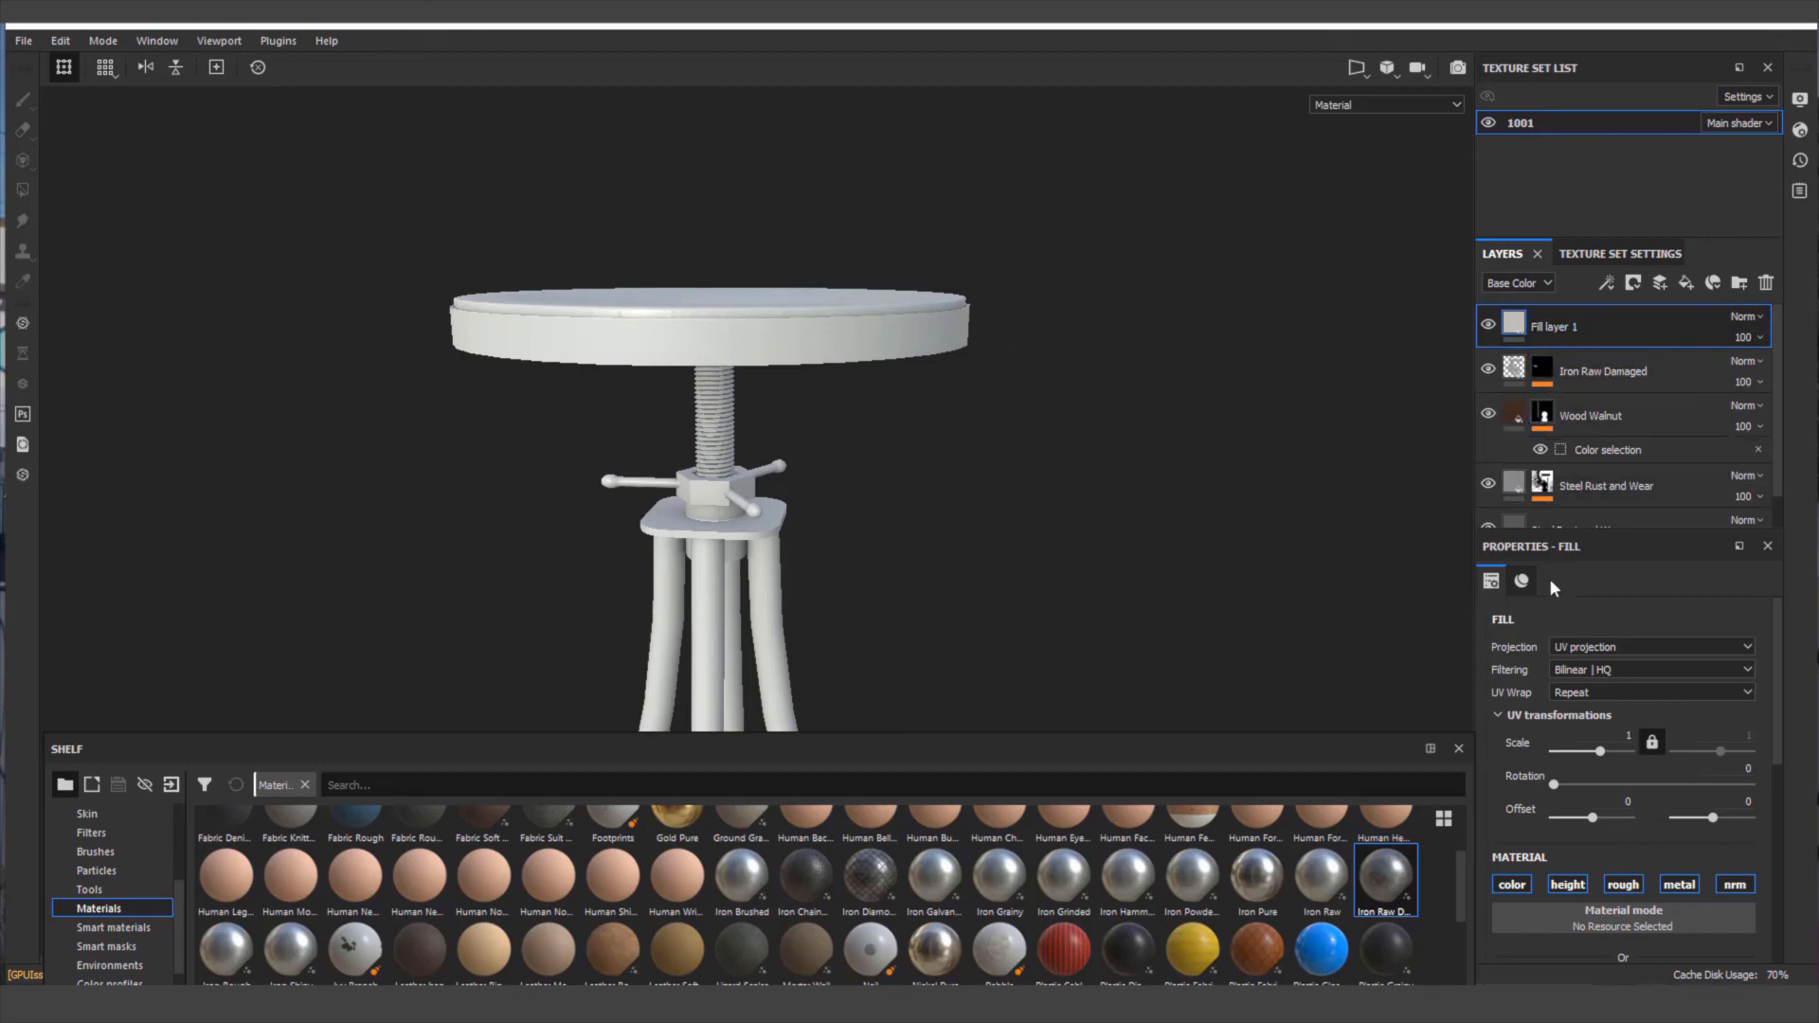
# Set the new fill layer's base color to dark brown (R 0.114, G 0.068, B 0.034) and its roughness to about 0.71
pyautogui.moveTo(1777, 671); pyautogui.dragTo(1779, 801)
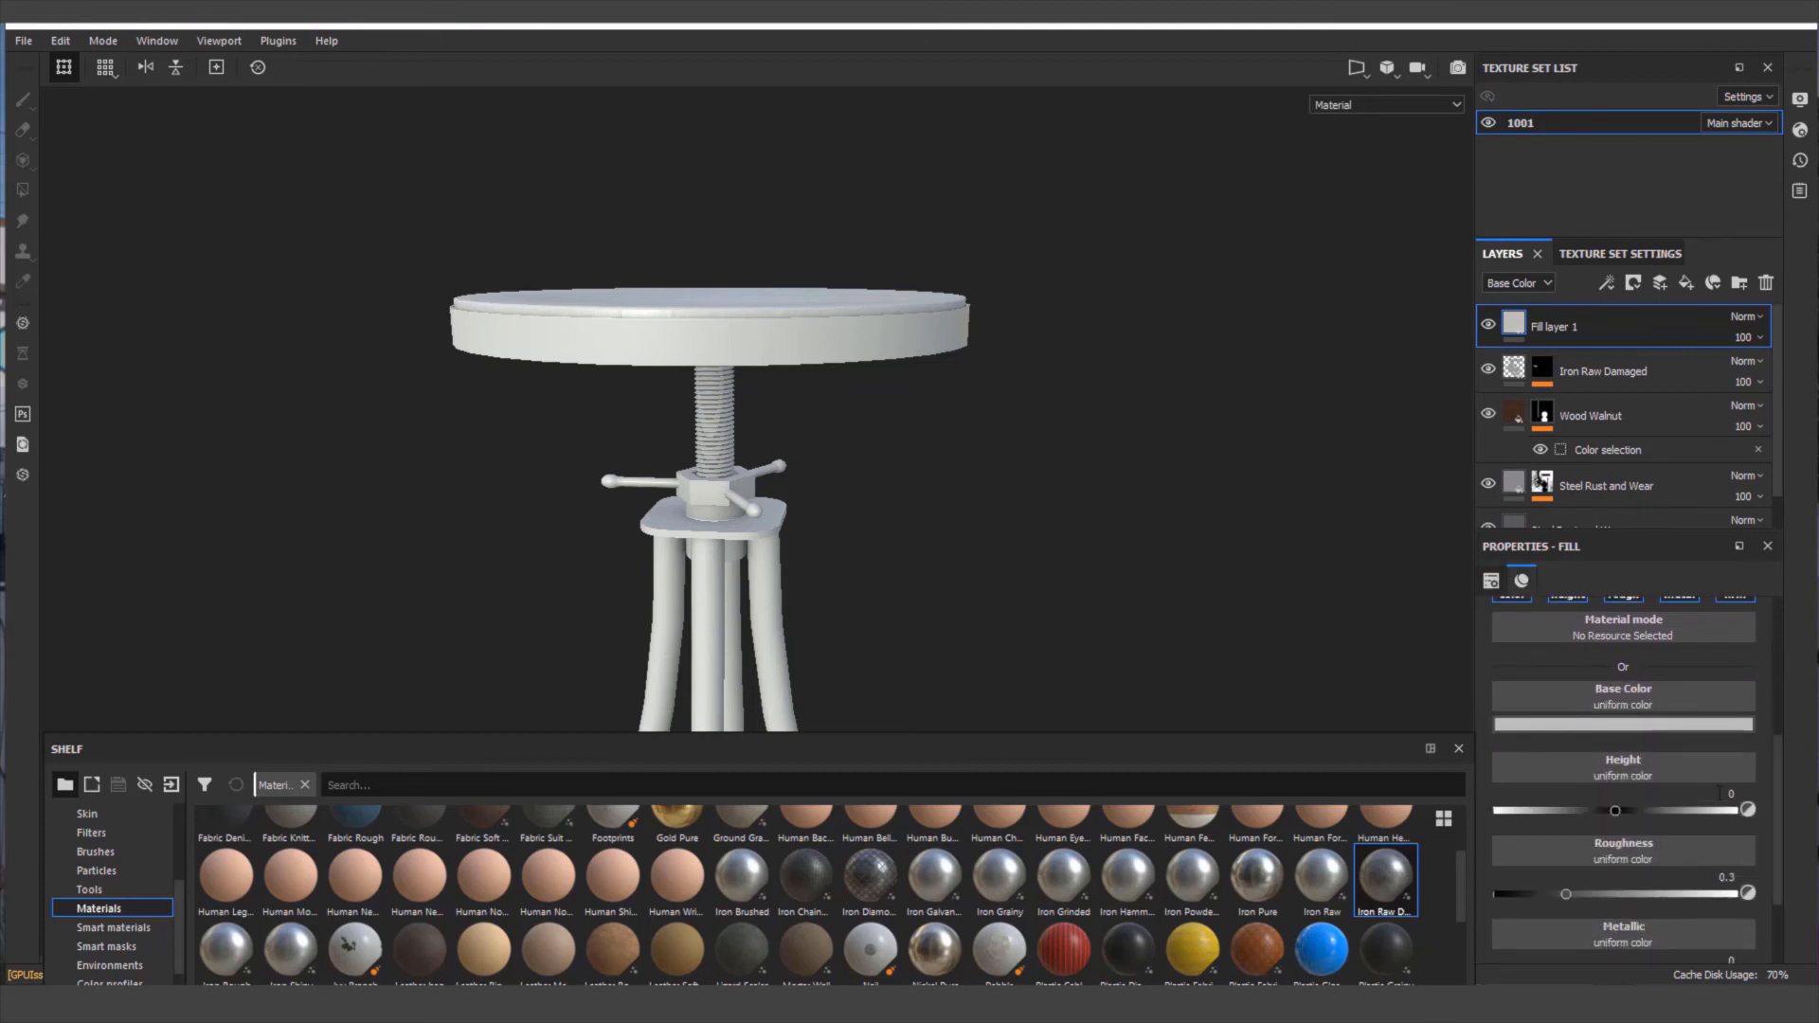
pyautogui.click(1617, 726)
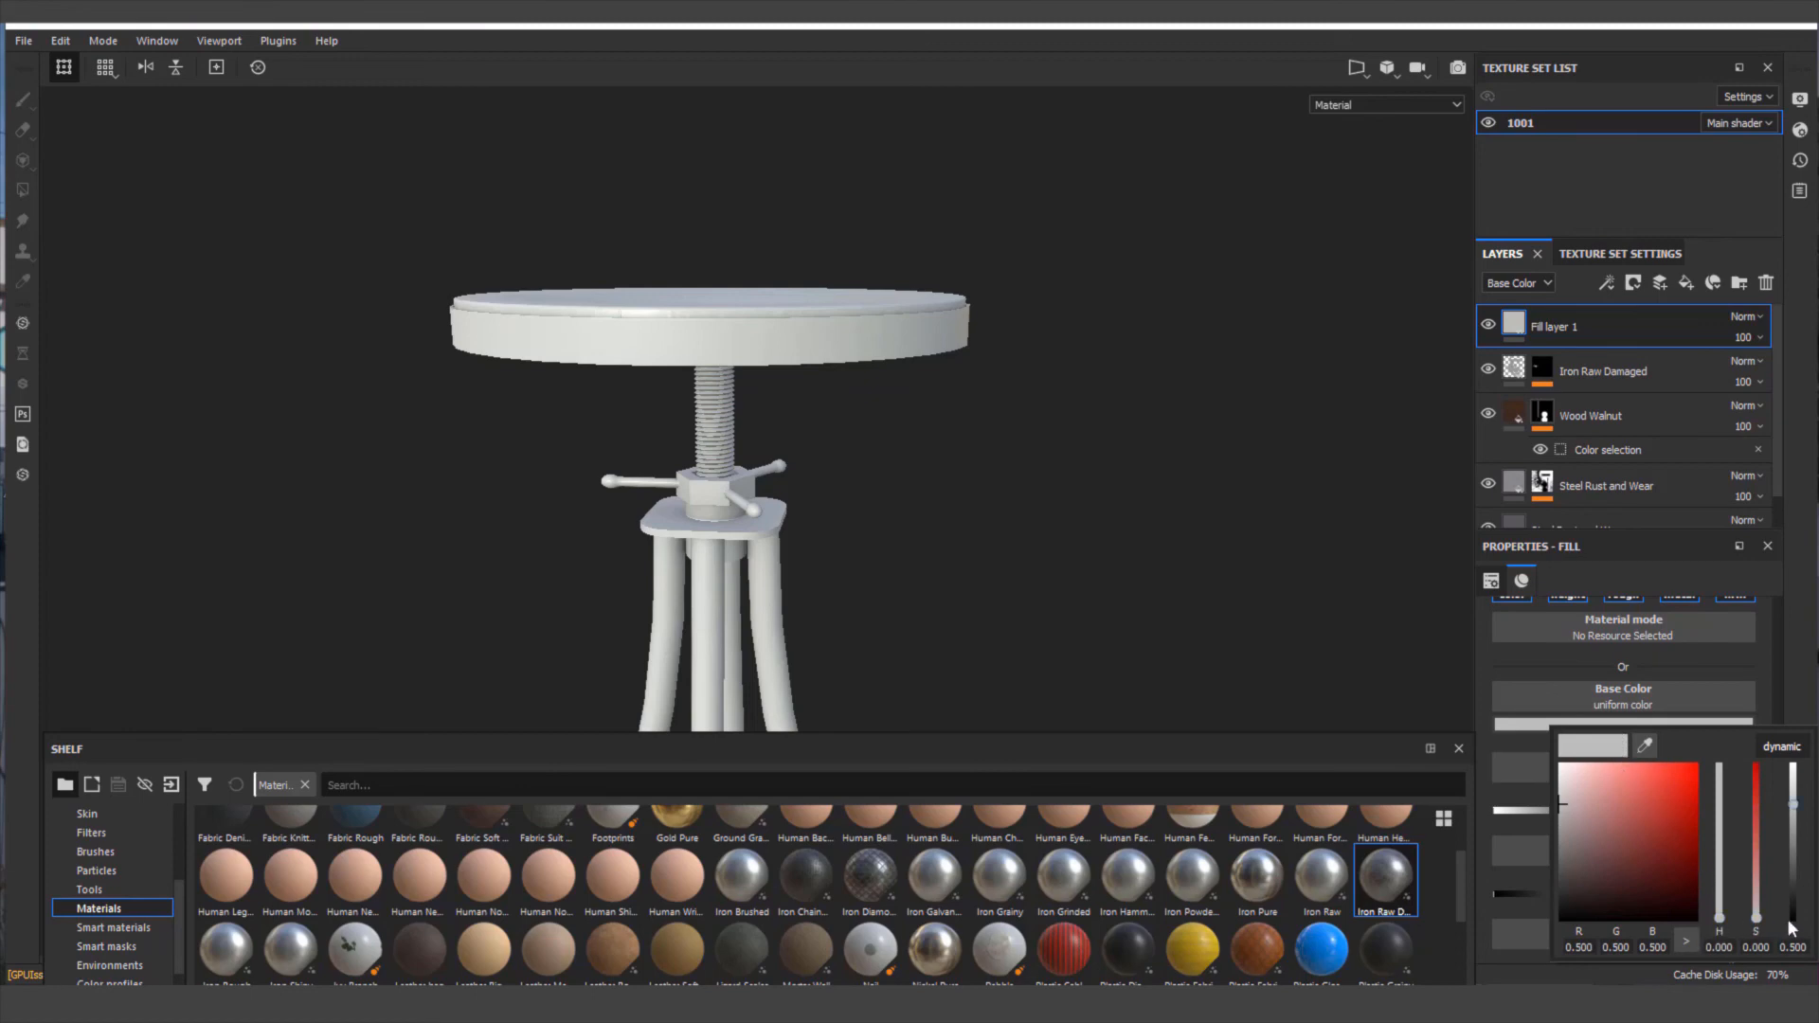
pyautogui.click(1721, 919)
pyautogui.moveTo(1720, 921); pyautogui.dragTo(1722, 916)
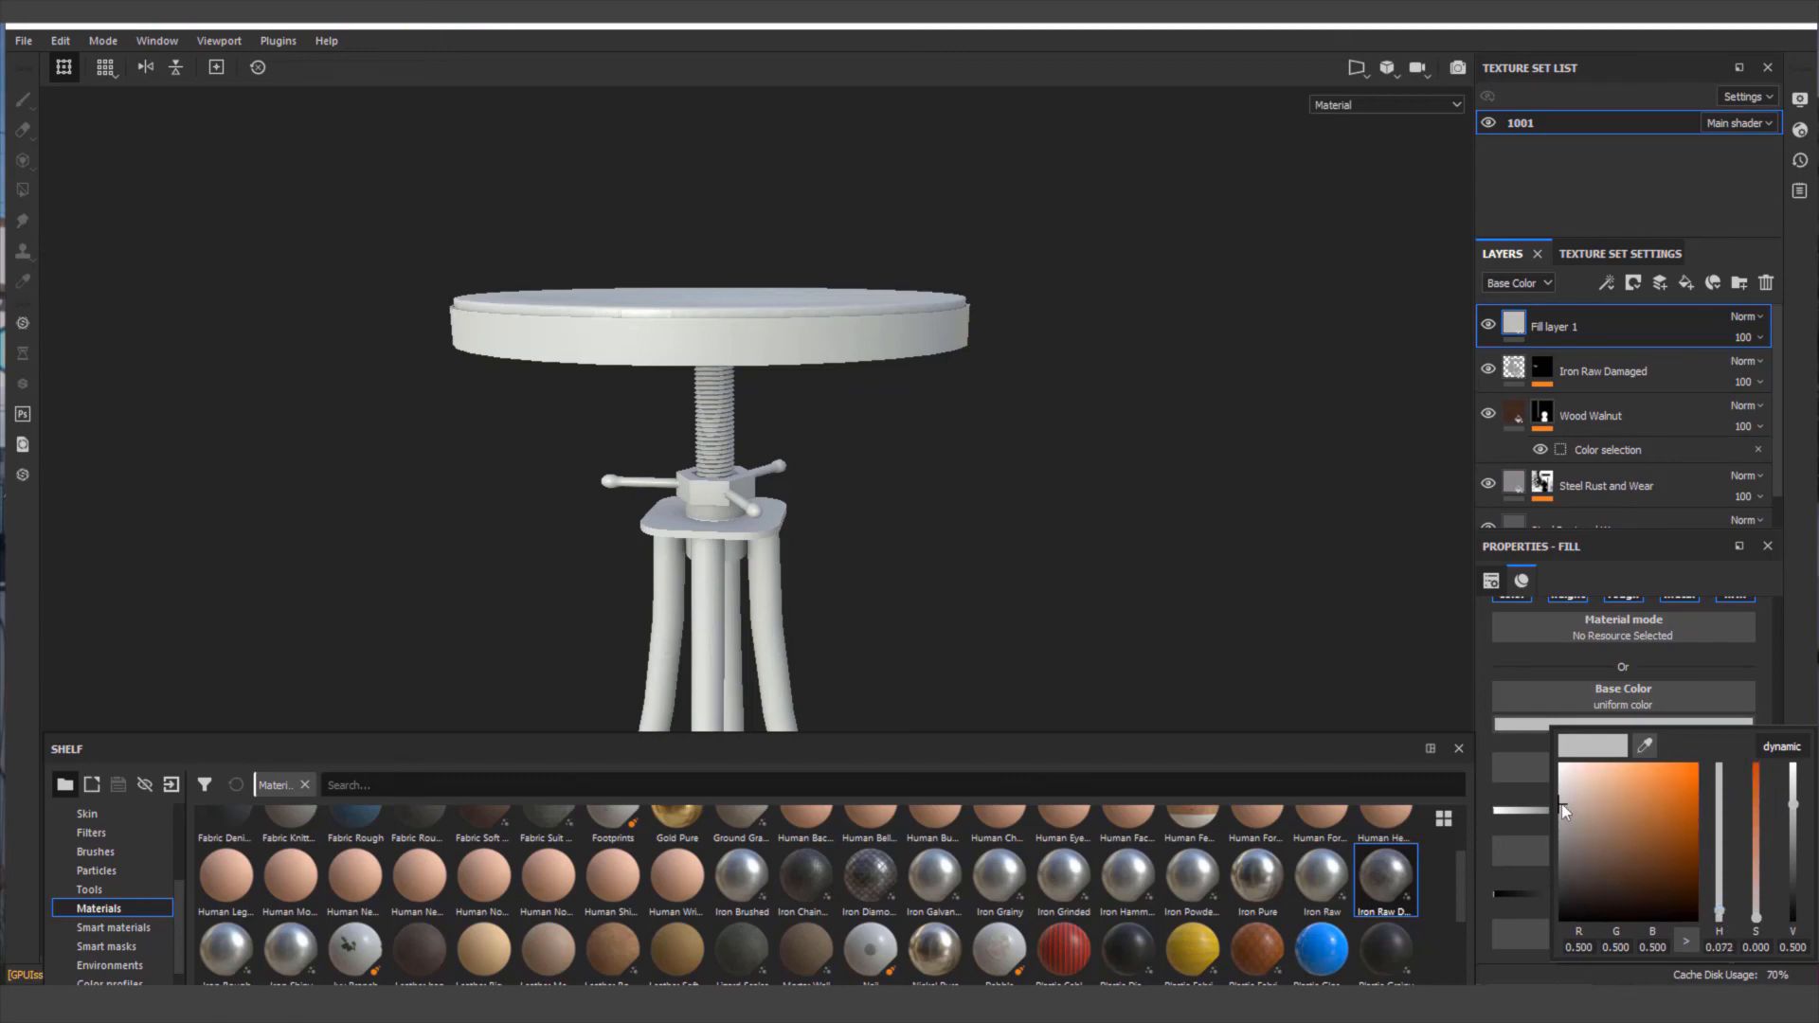
pyautogui.moveTo(1561, 806); pyautogui.dragTo(1613, 862)
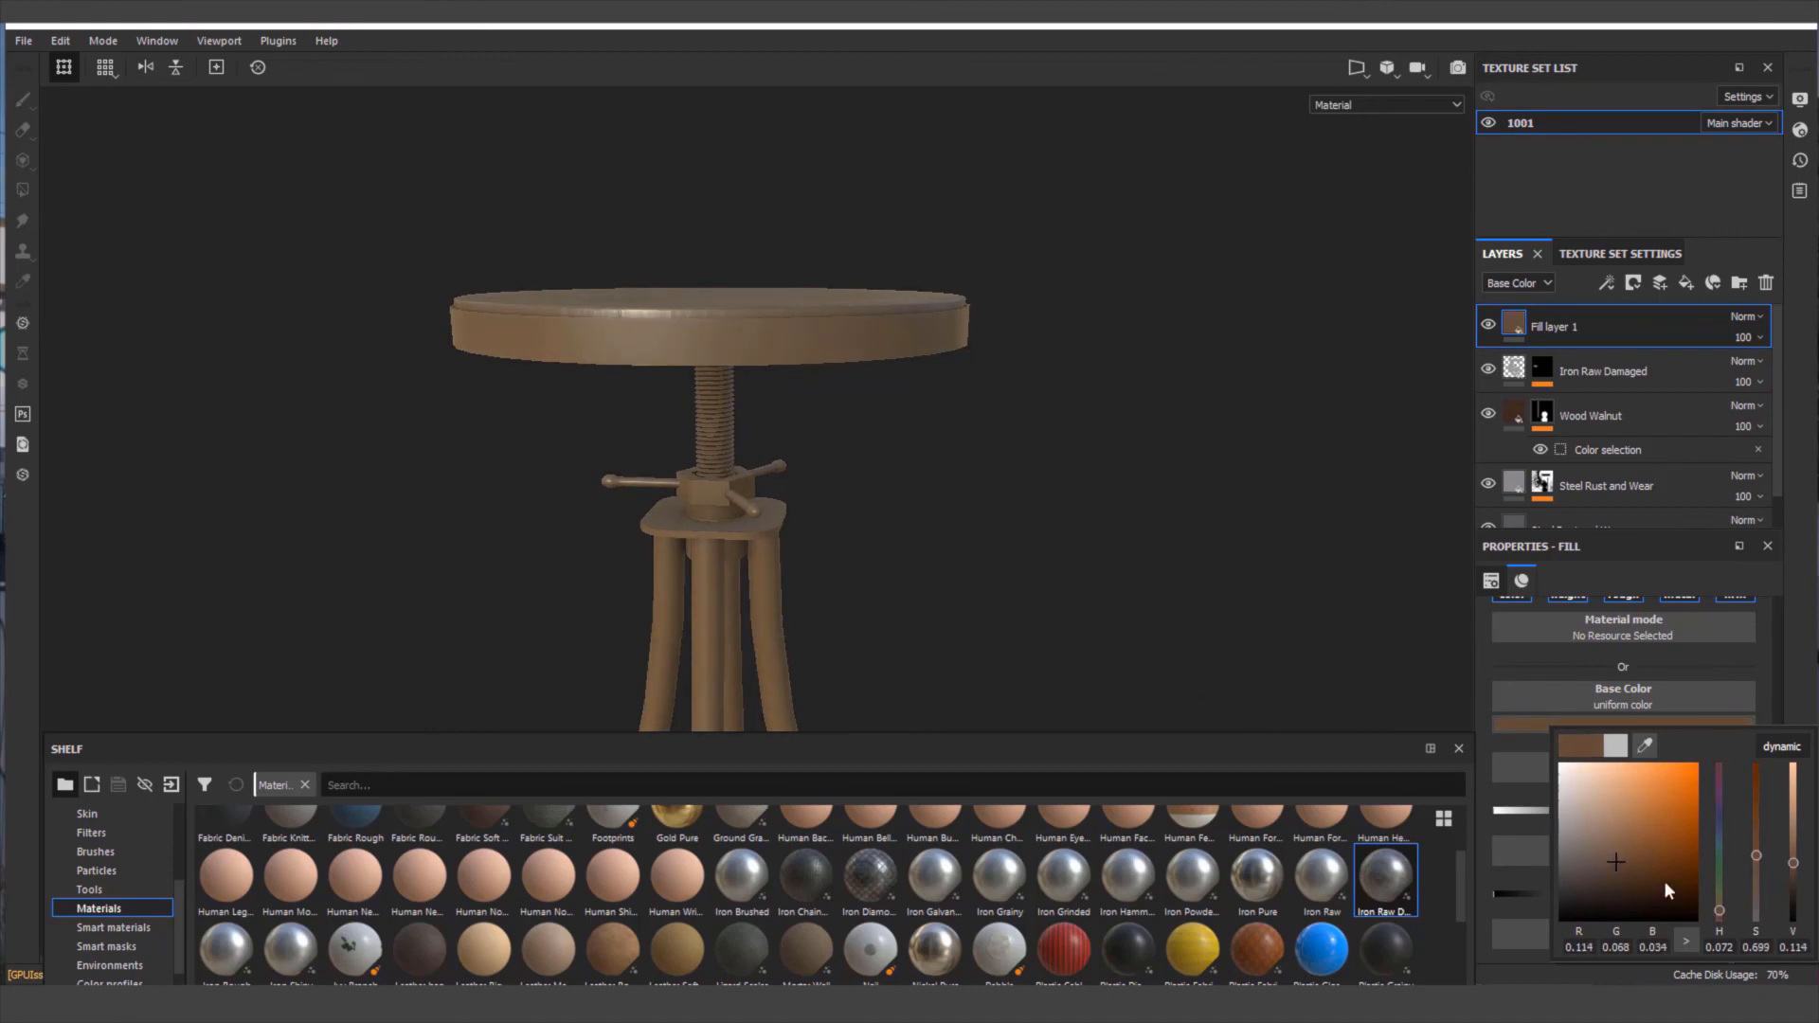
pyautogui.click(1799, 693)
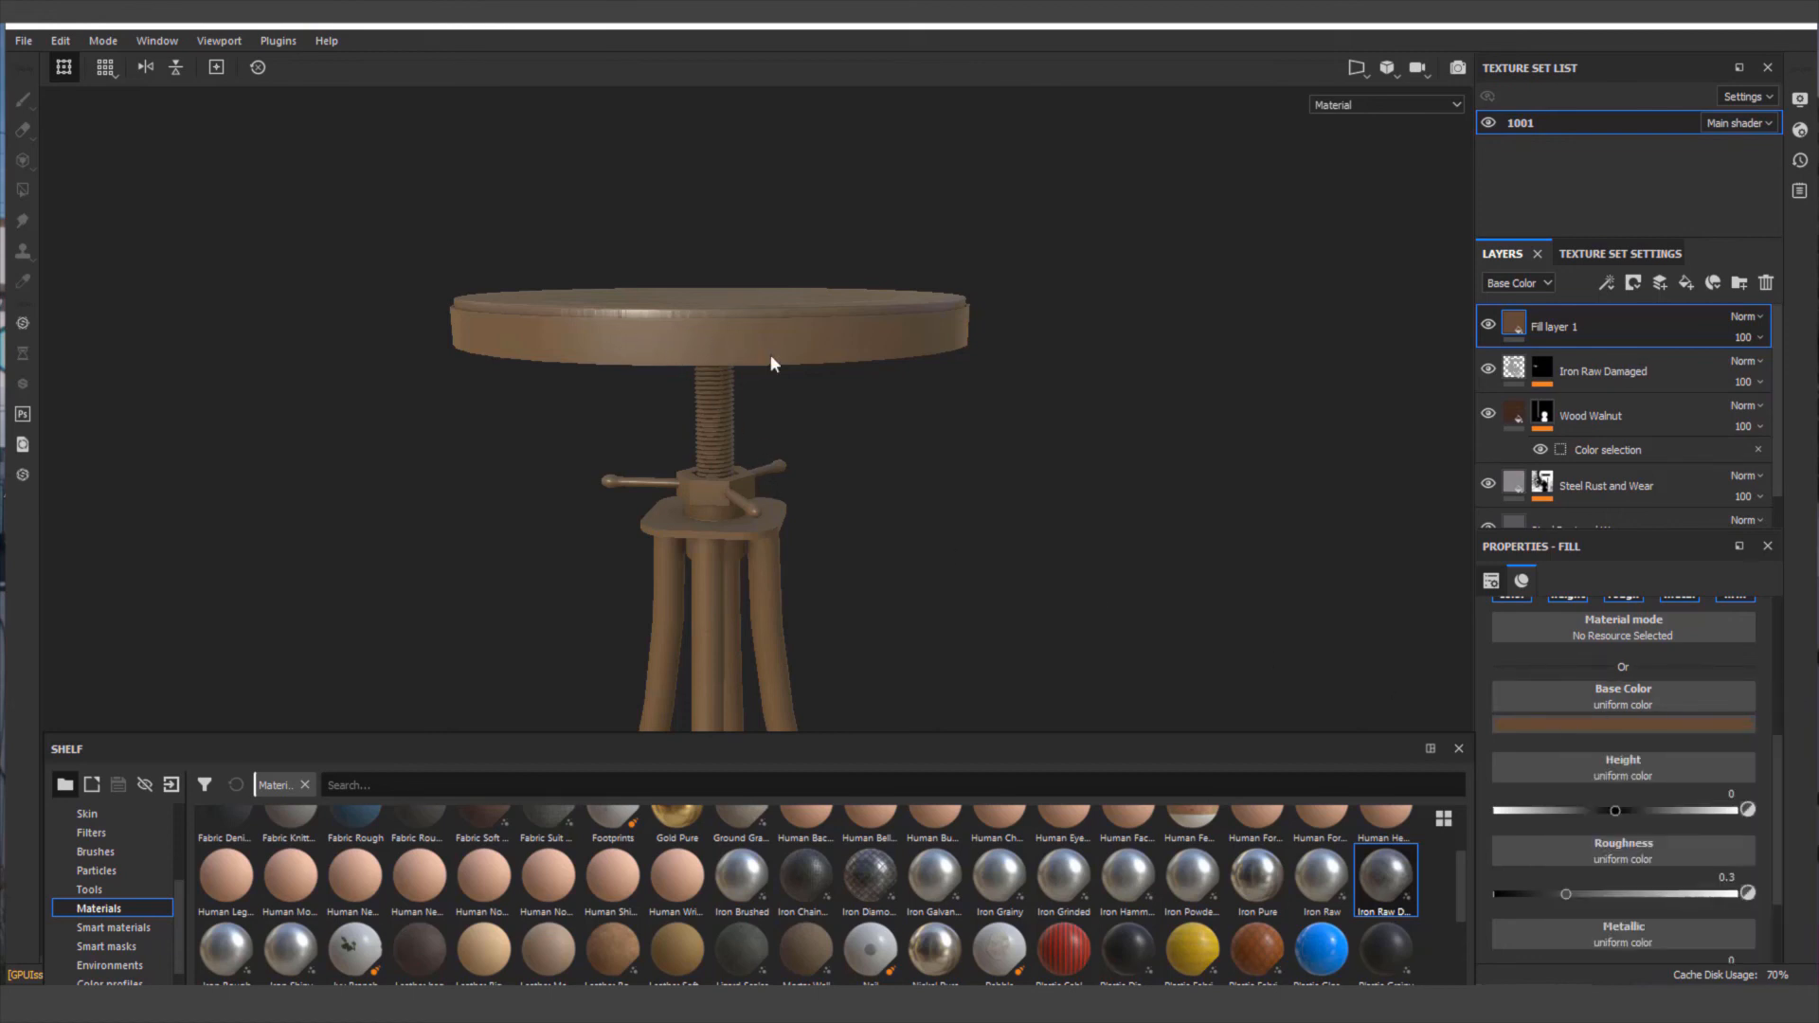
pyautogui.moveTo(1781, 757); pyautogui.dragTo(1792, 788)
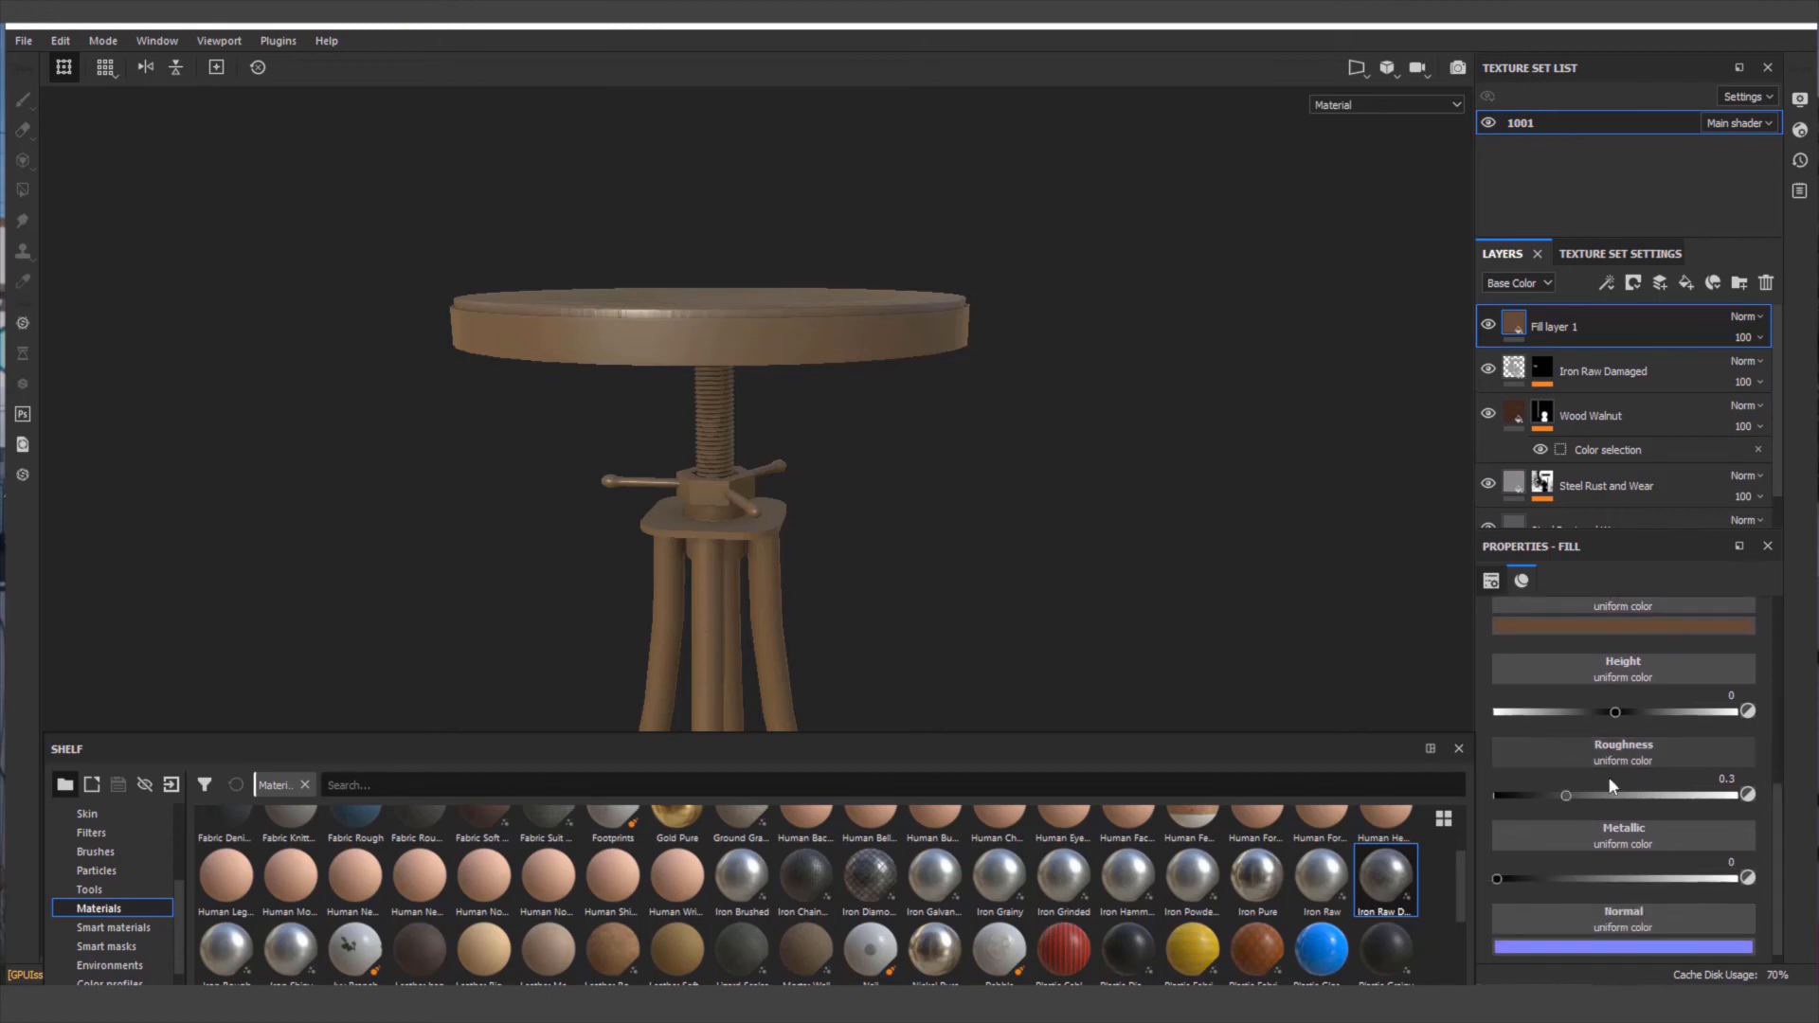
pyautogui.moveTo(1566, 794); pyautogui.dragTo(1665, 796)
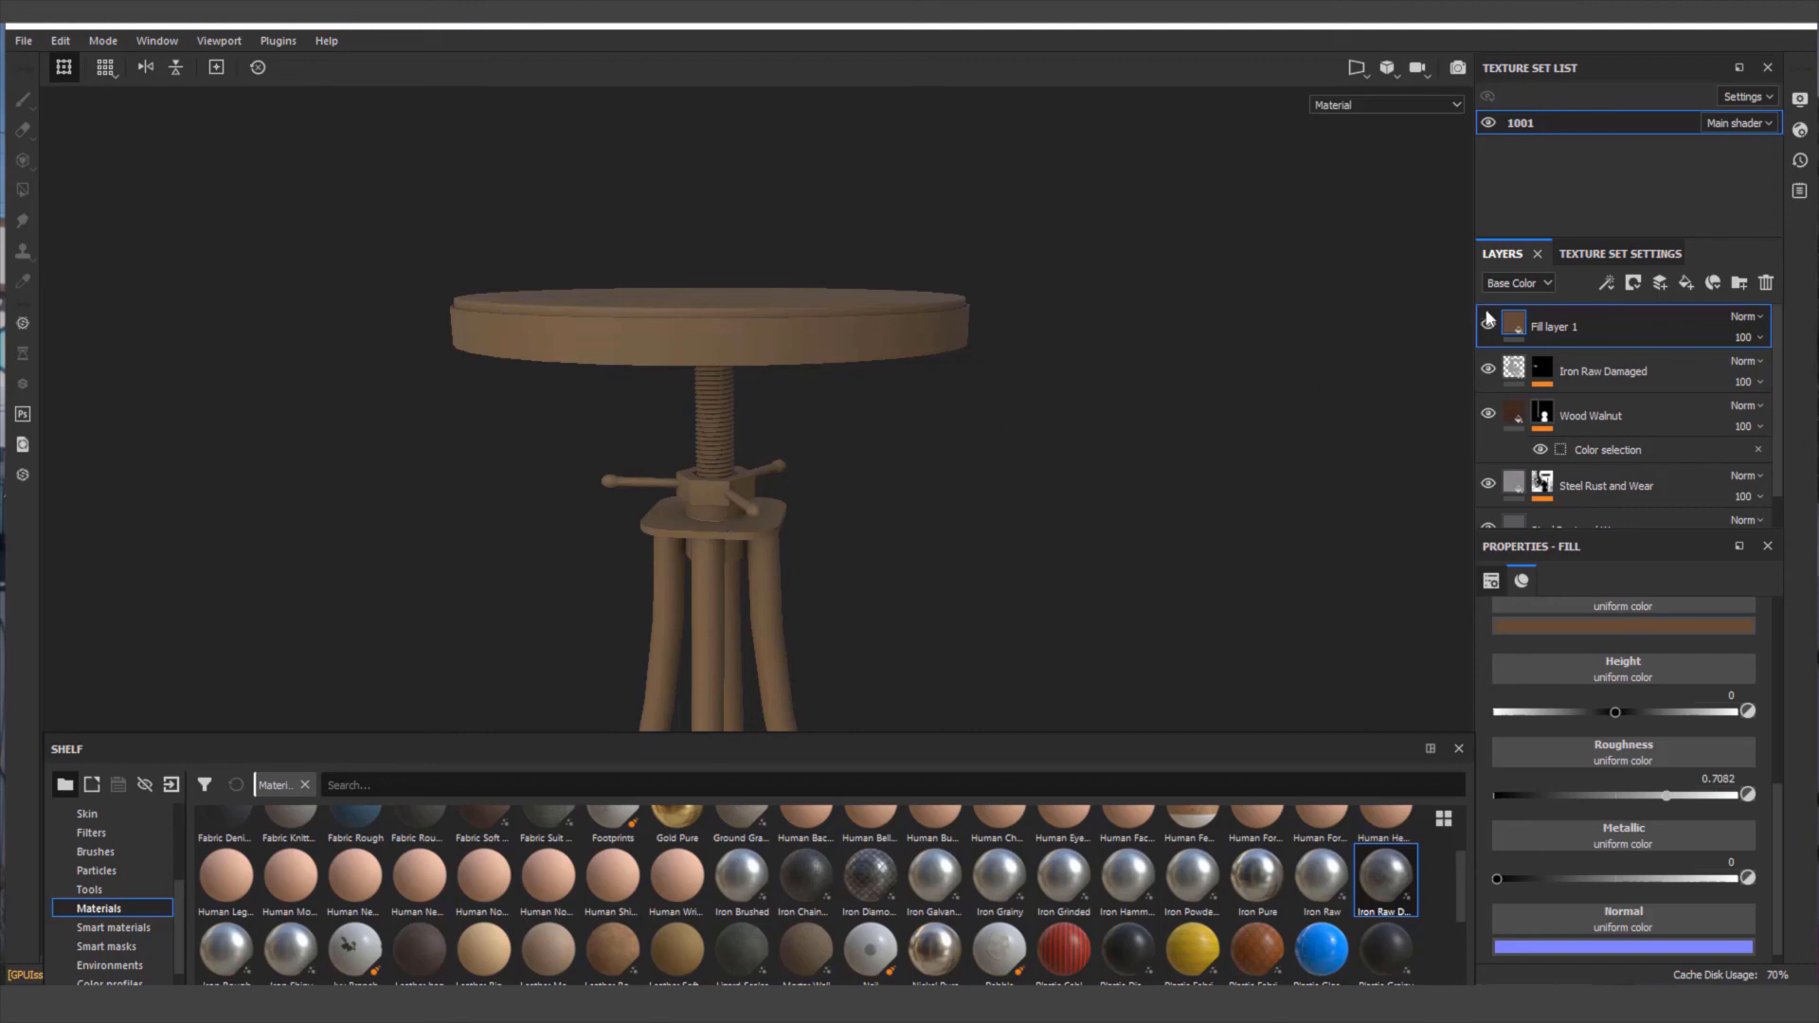
# Add a white mask to the brown Fill layer 1 and apply a Dirt generator to that mask
pyautogui.rightClick(1513, 323)
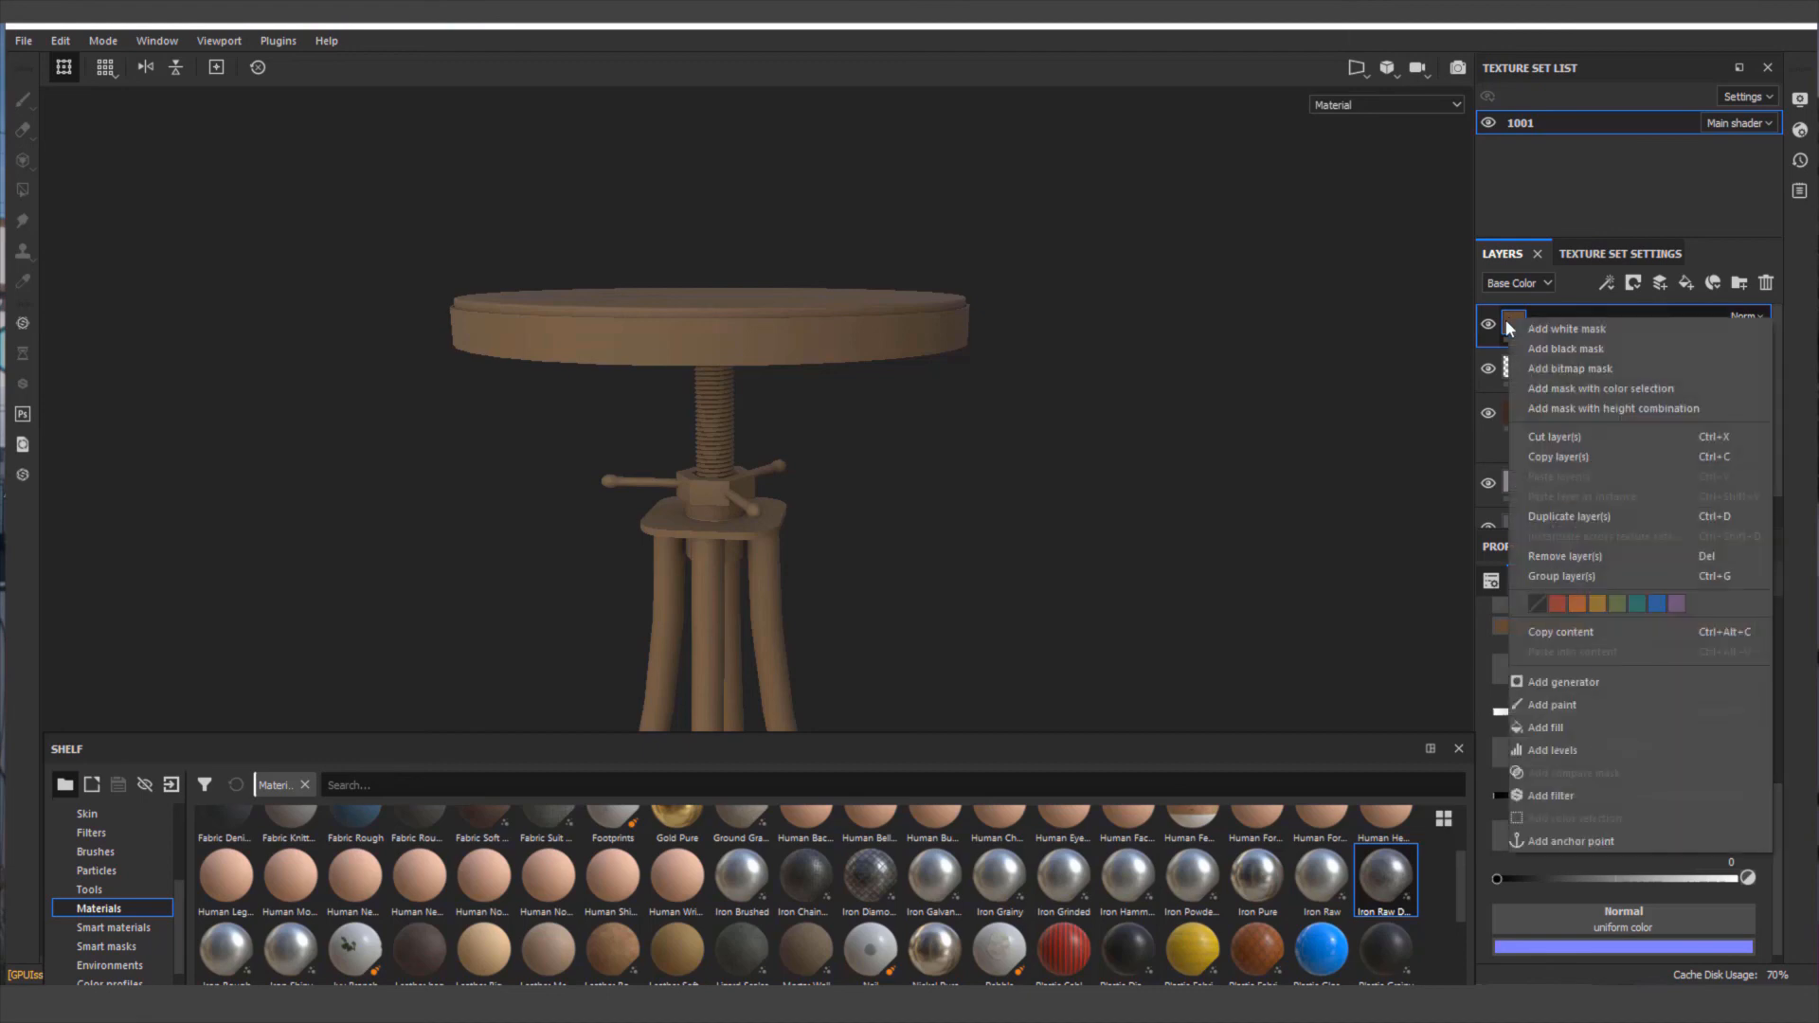
pyautogui.click(1569, 329)
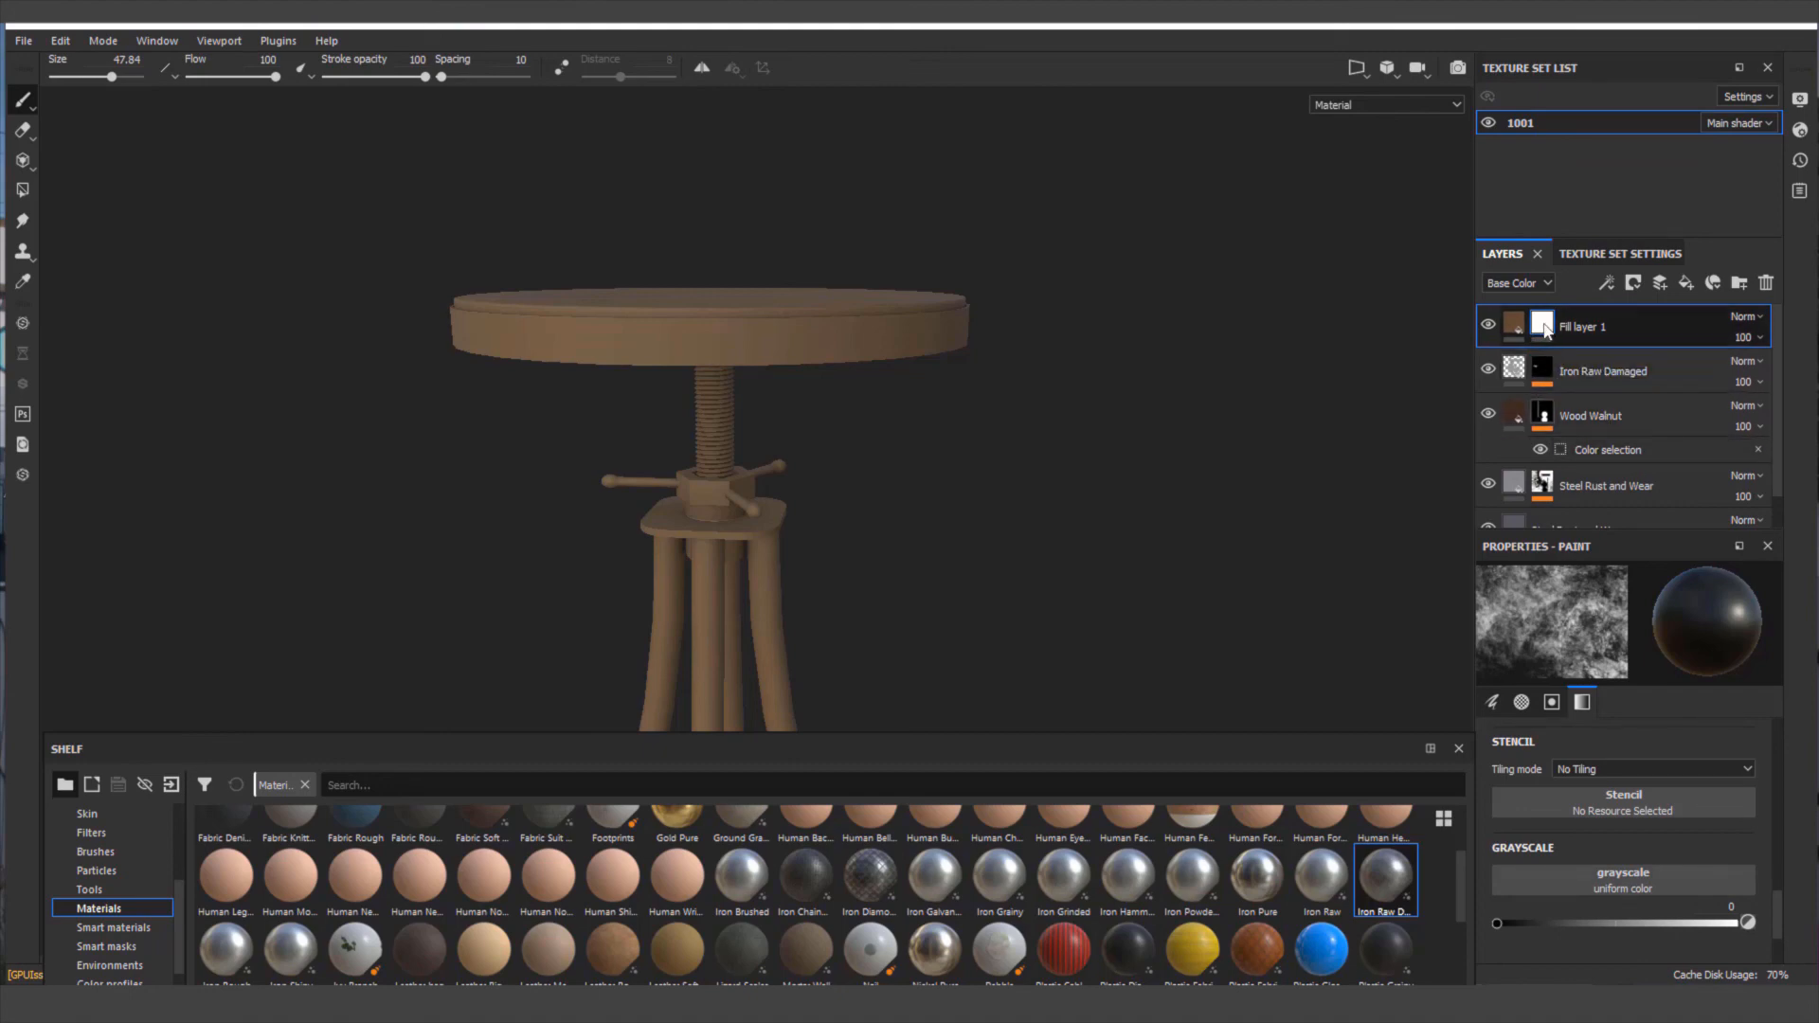
pyautogui.moveTo(1545, 329)
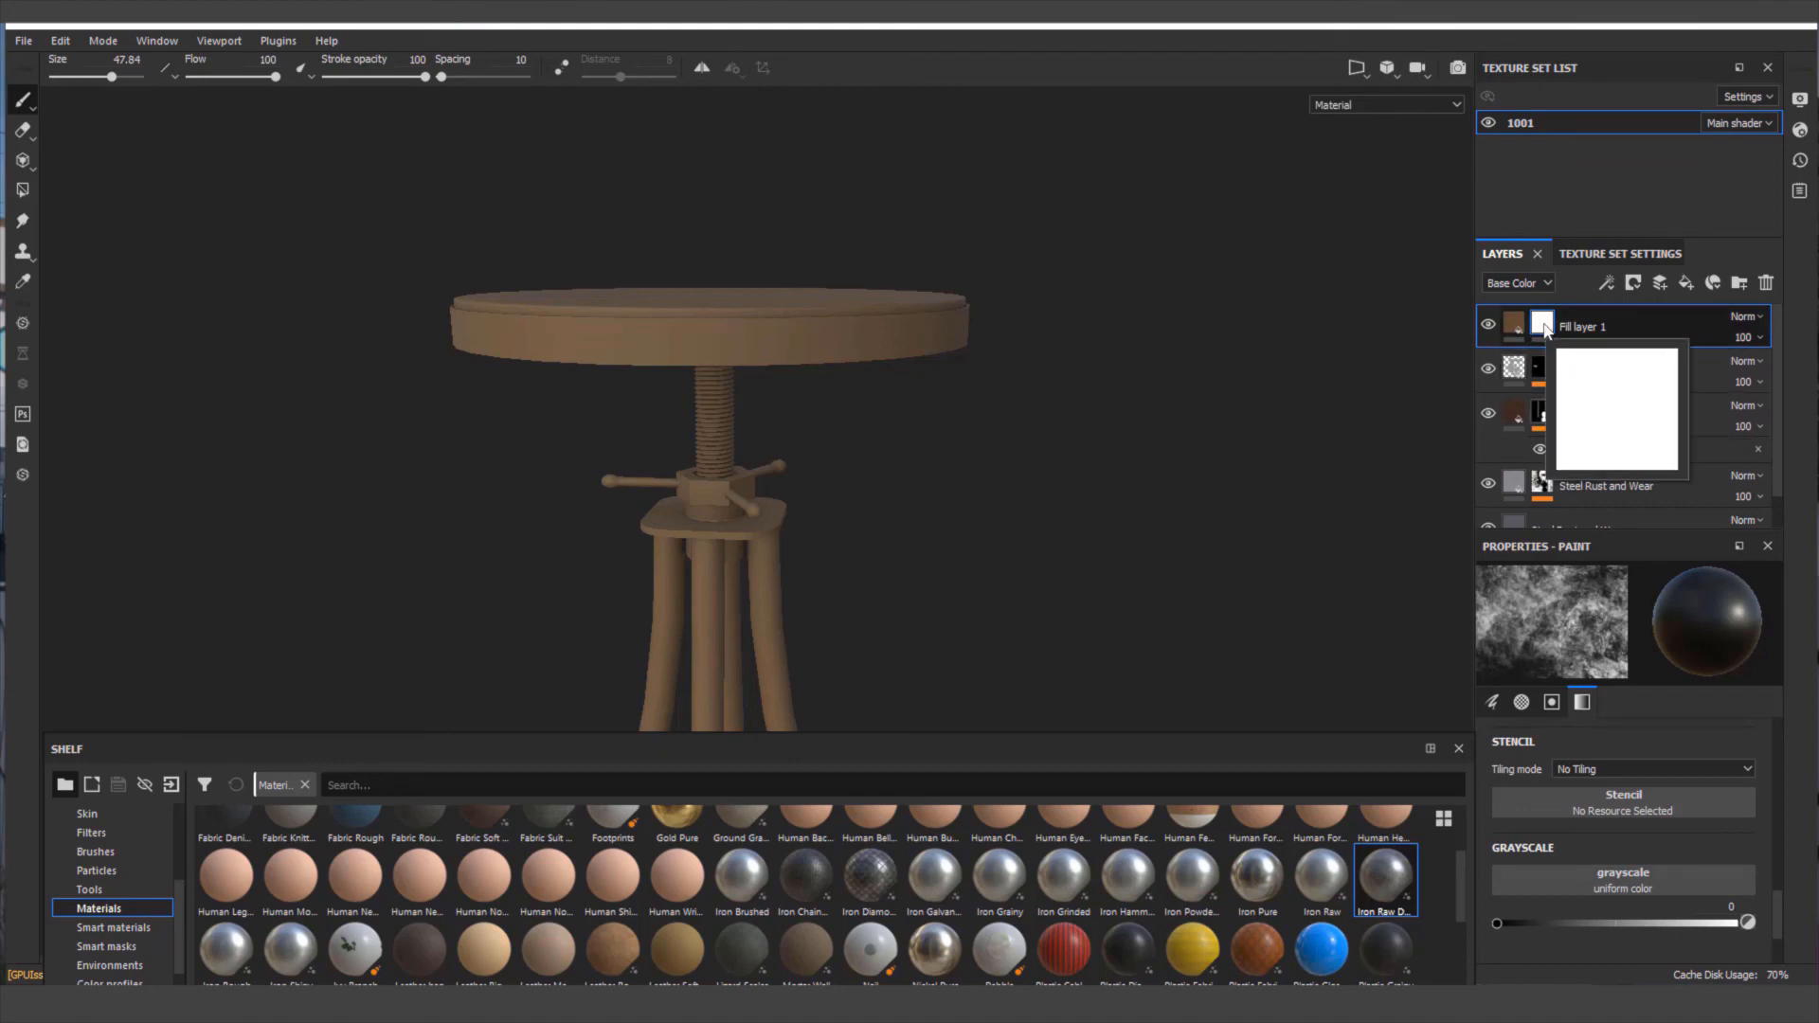
pyautogui.rightClick(1545, 329)
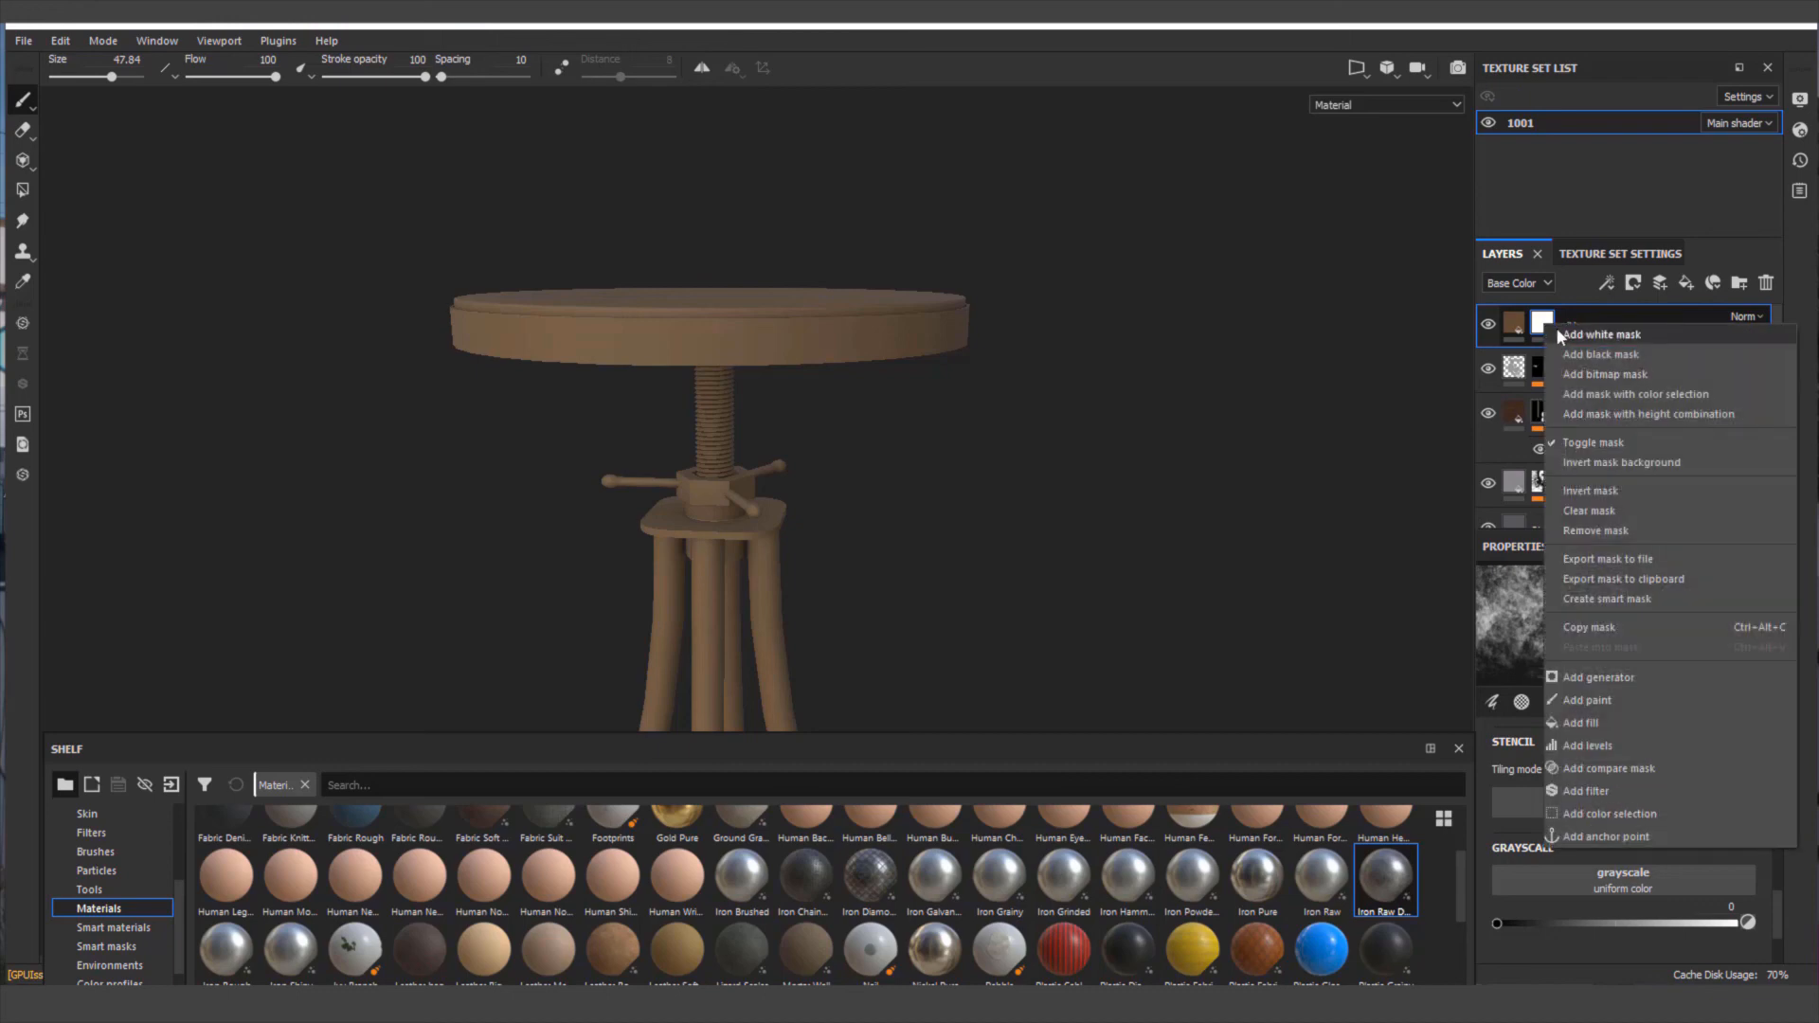
pyautogui.click(1606, 680)
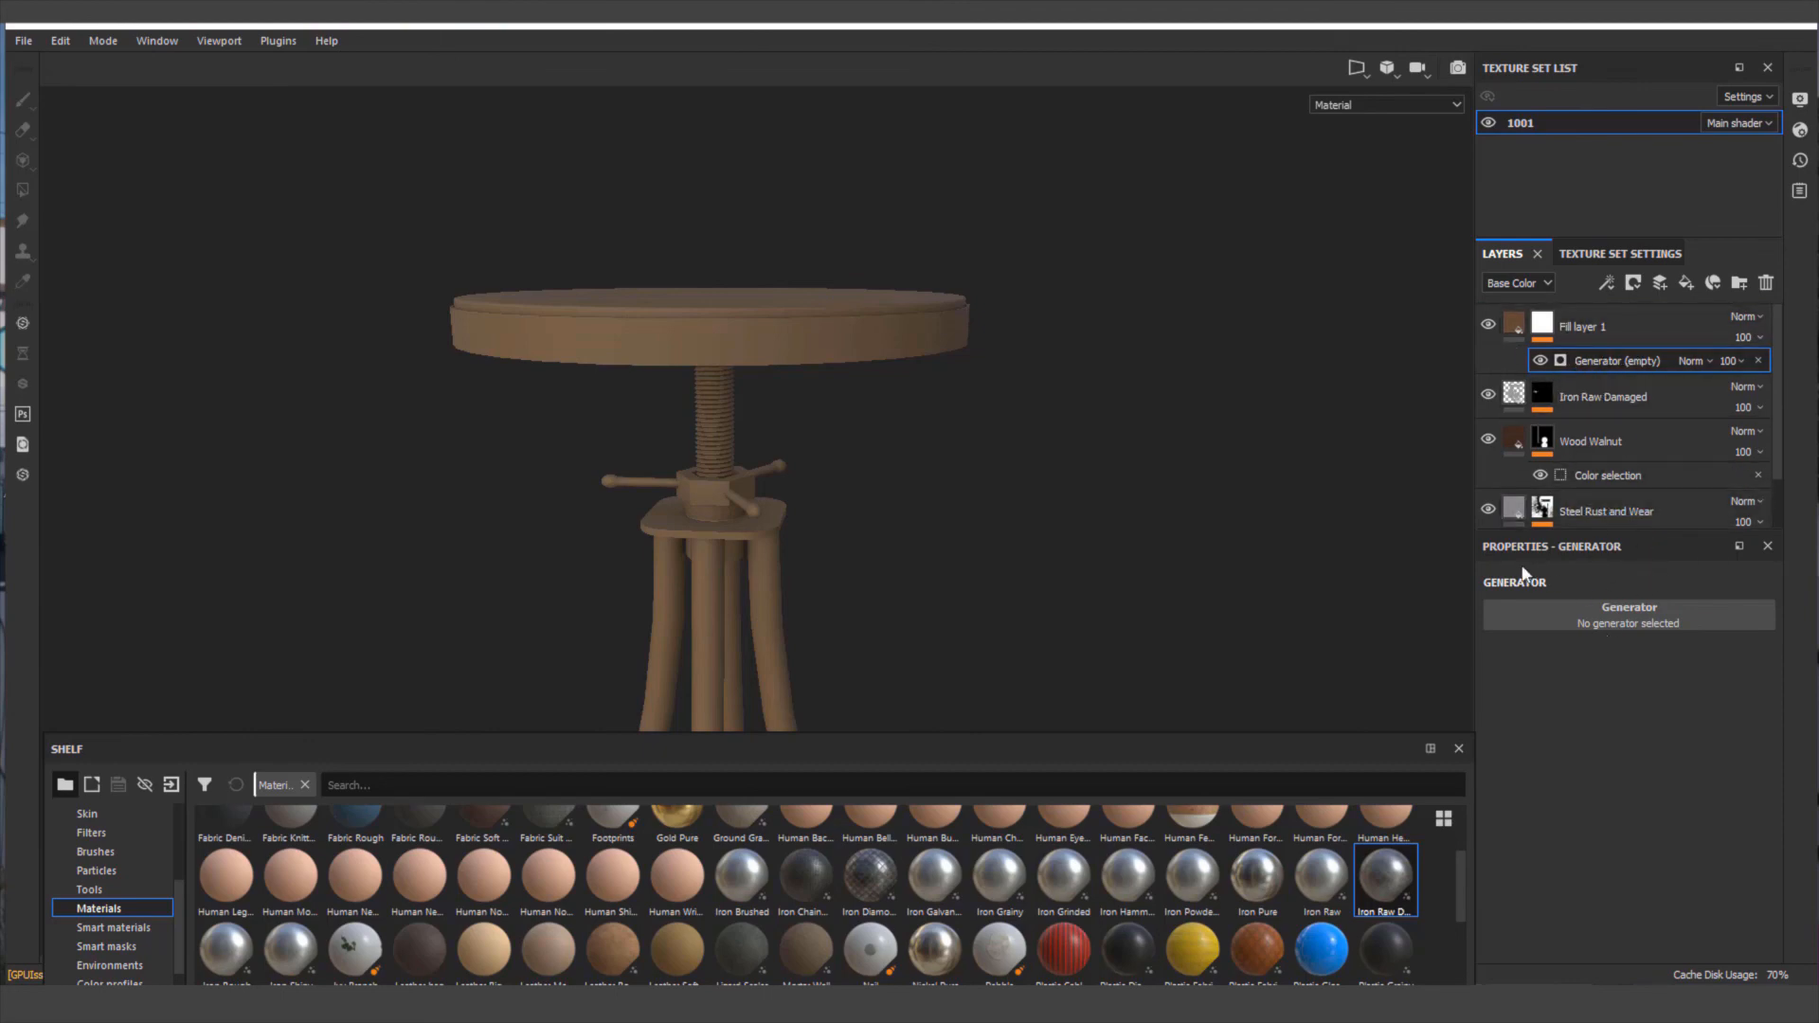
pyautogui.click(1605, 616)
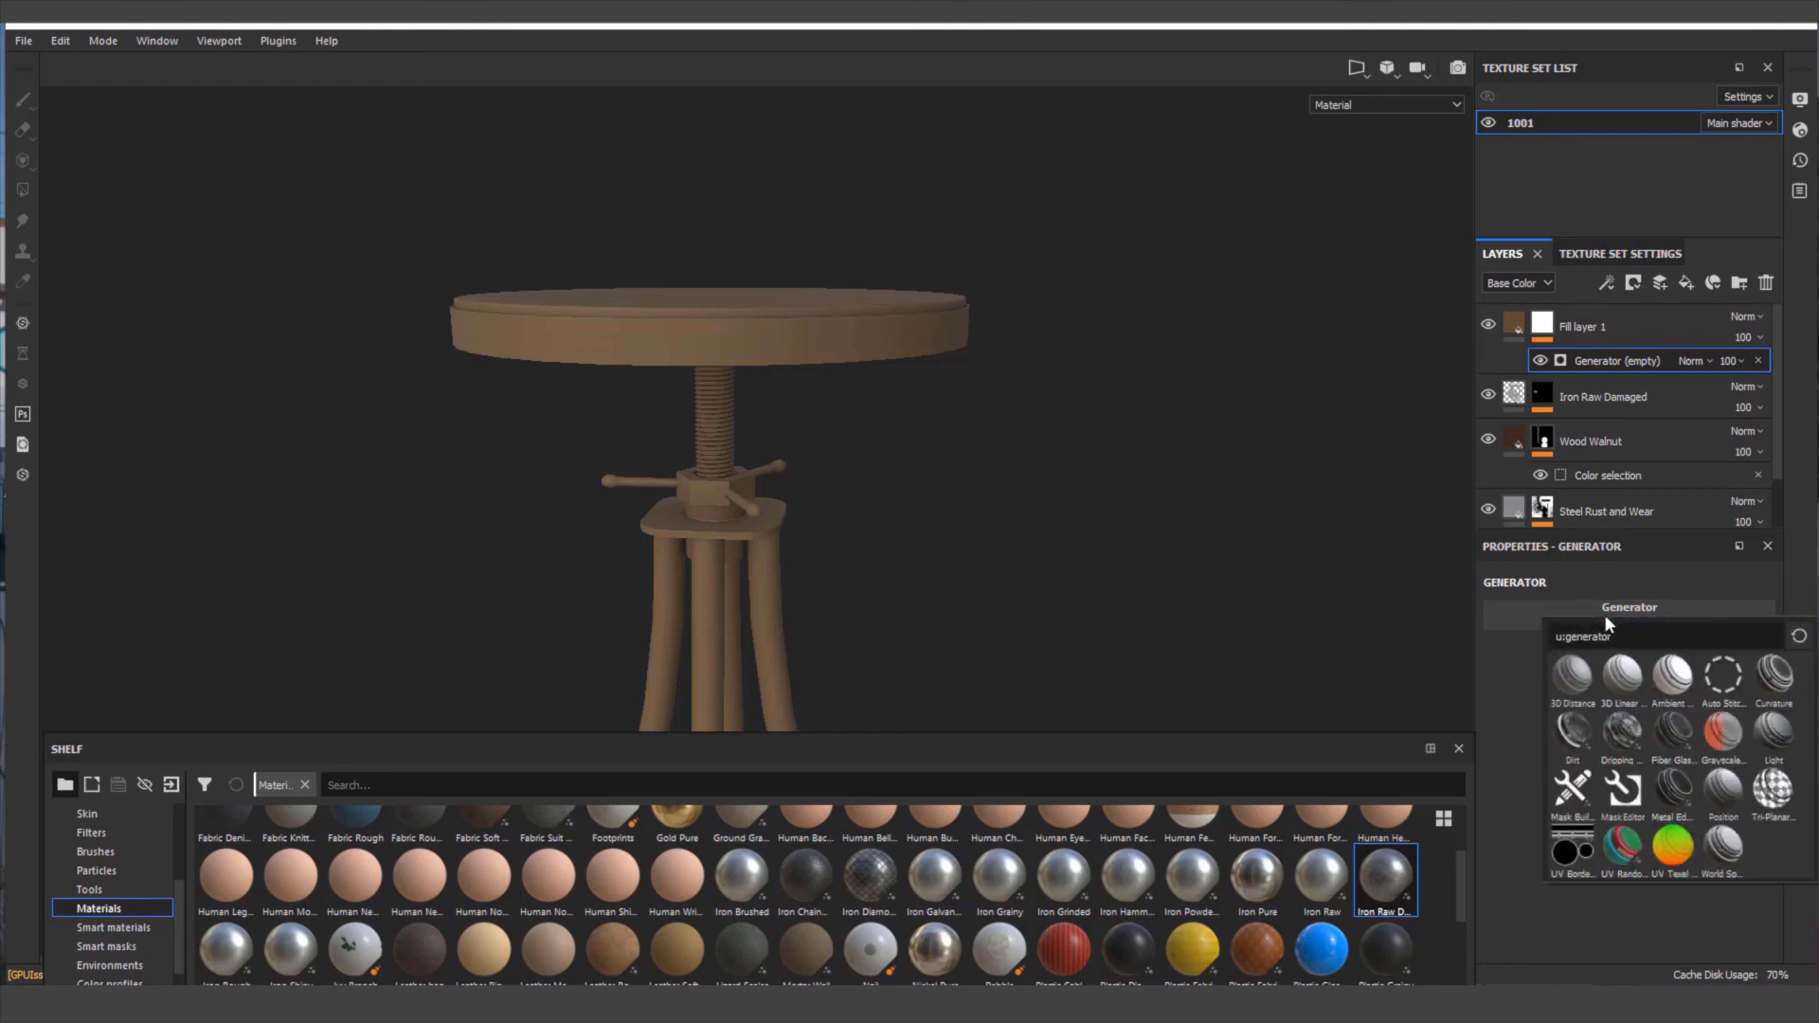
pyautogui.click(1573, 731)
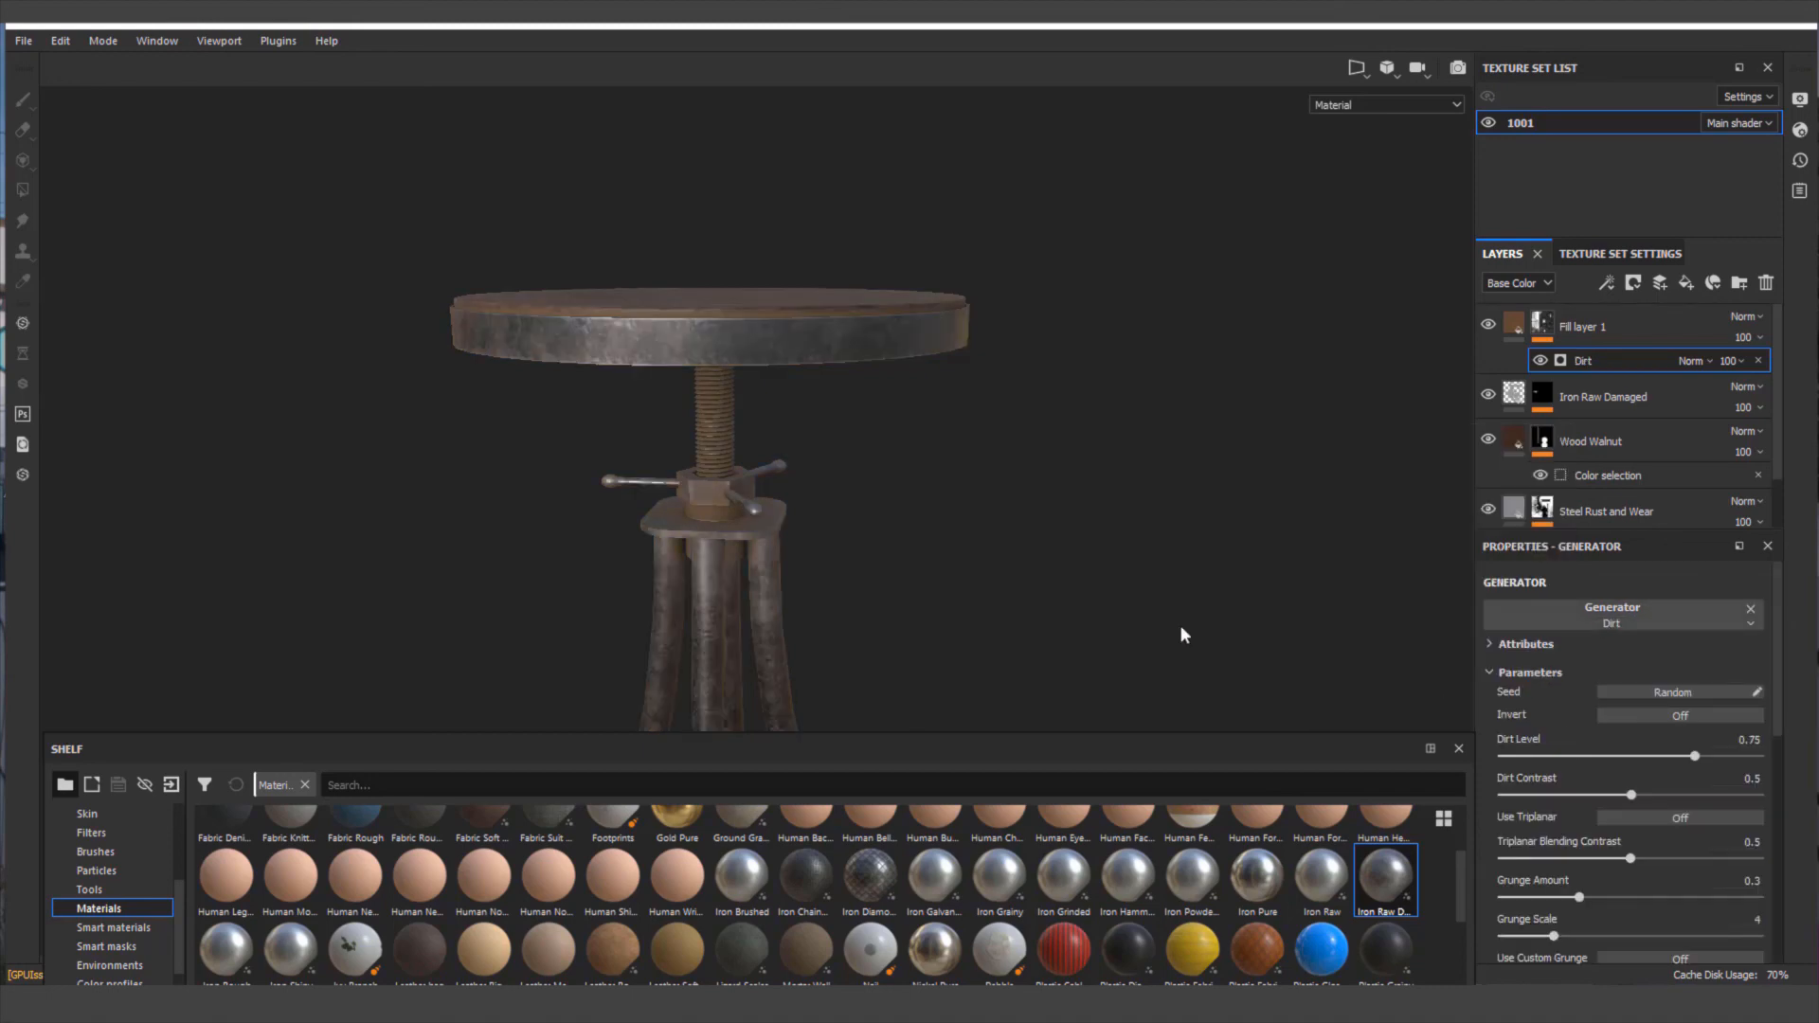
# Set the Dirt generator's Dirt Level to 0.62 and its Dirt Contrast to 0.47
pyautogui.scroll(5, 730, 549)
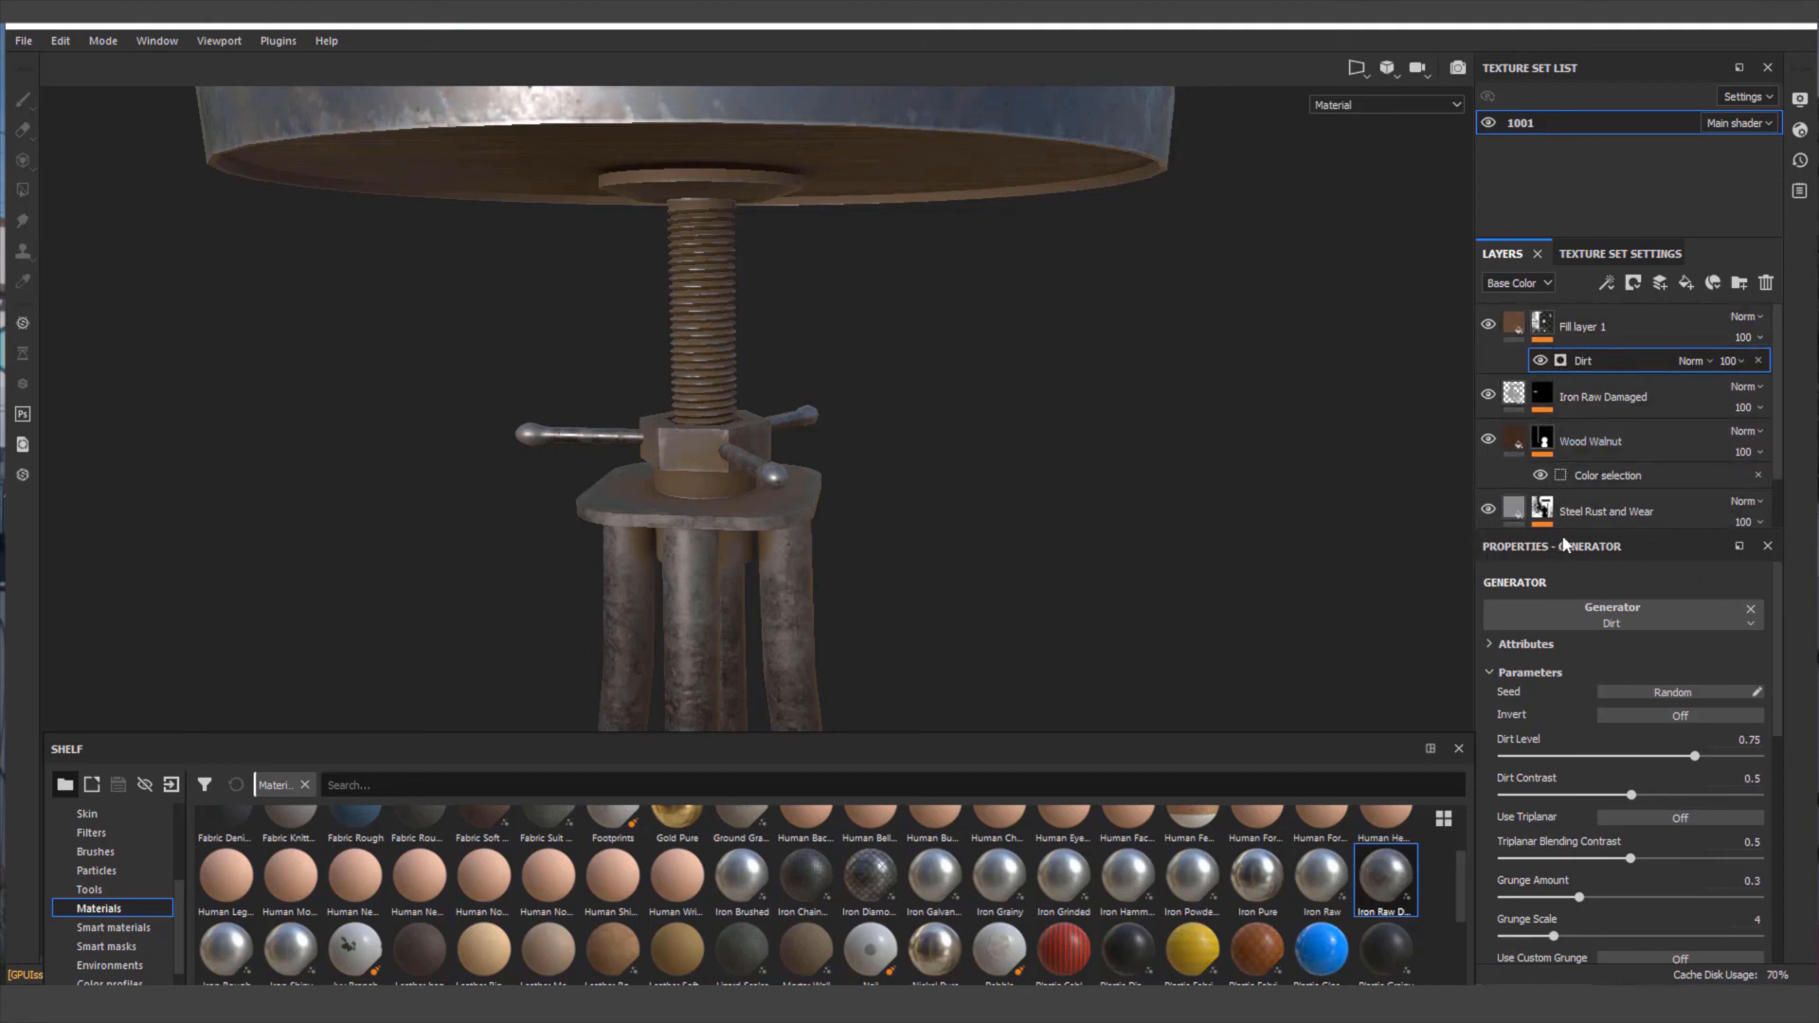
pyautogui.moveTo(1777, 606); pyautogui.dragTo(1781, 656)
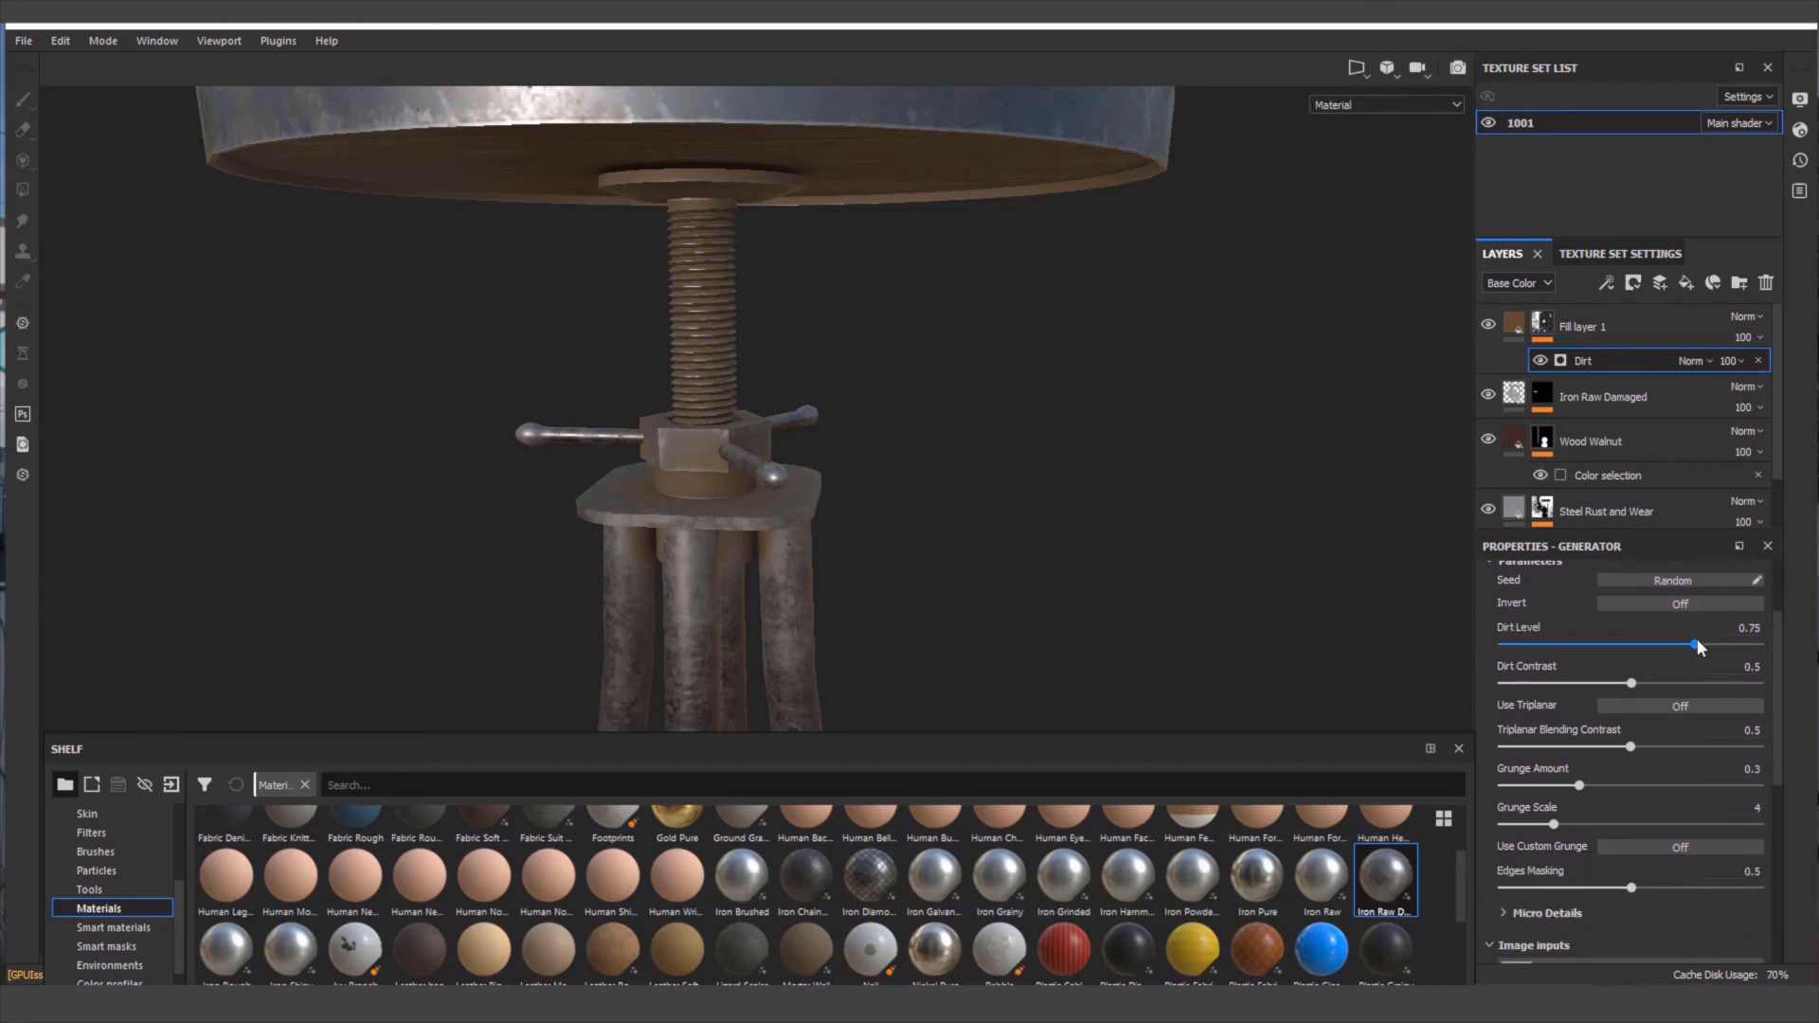
pyautogui.moveTo(1696, 639); pyautogui.dragTo(1761, 645)
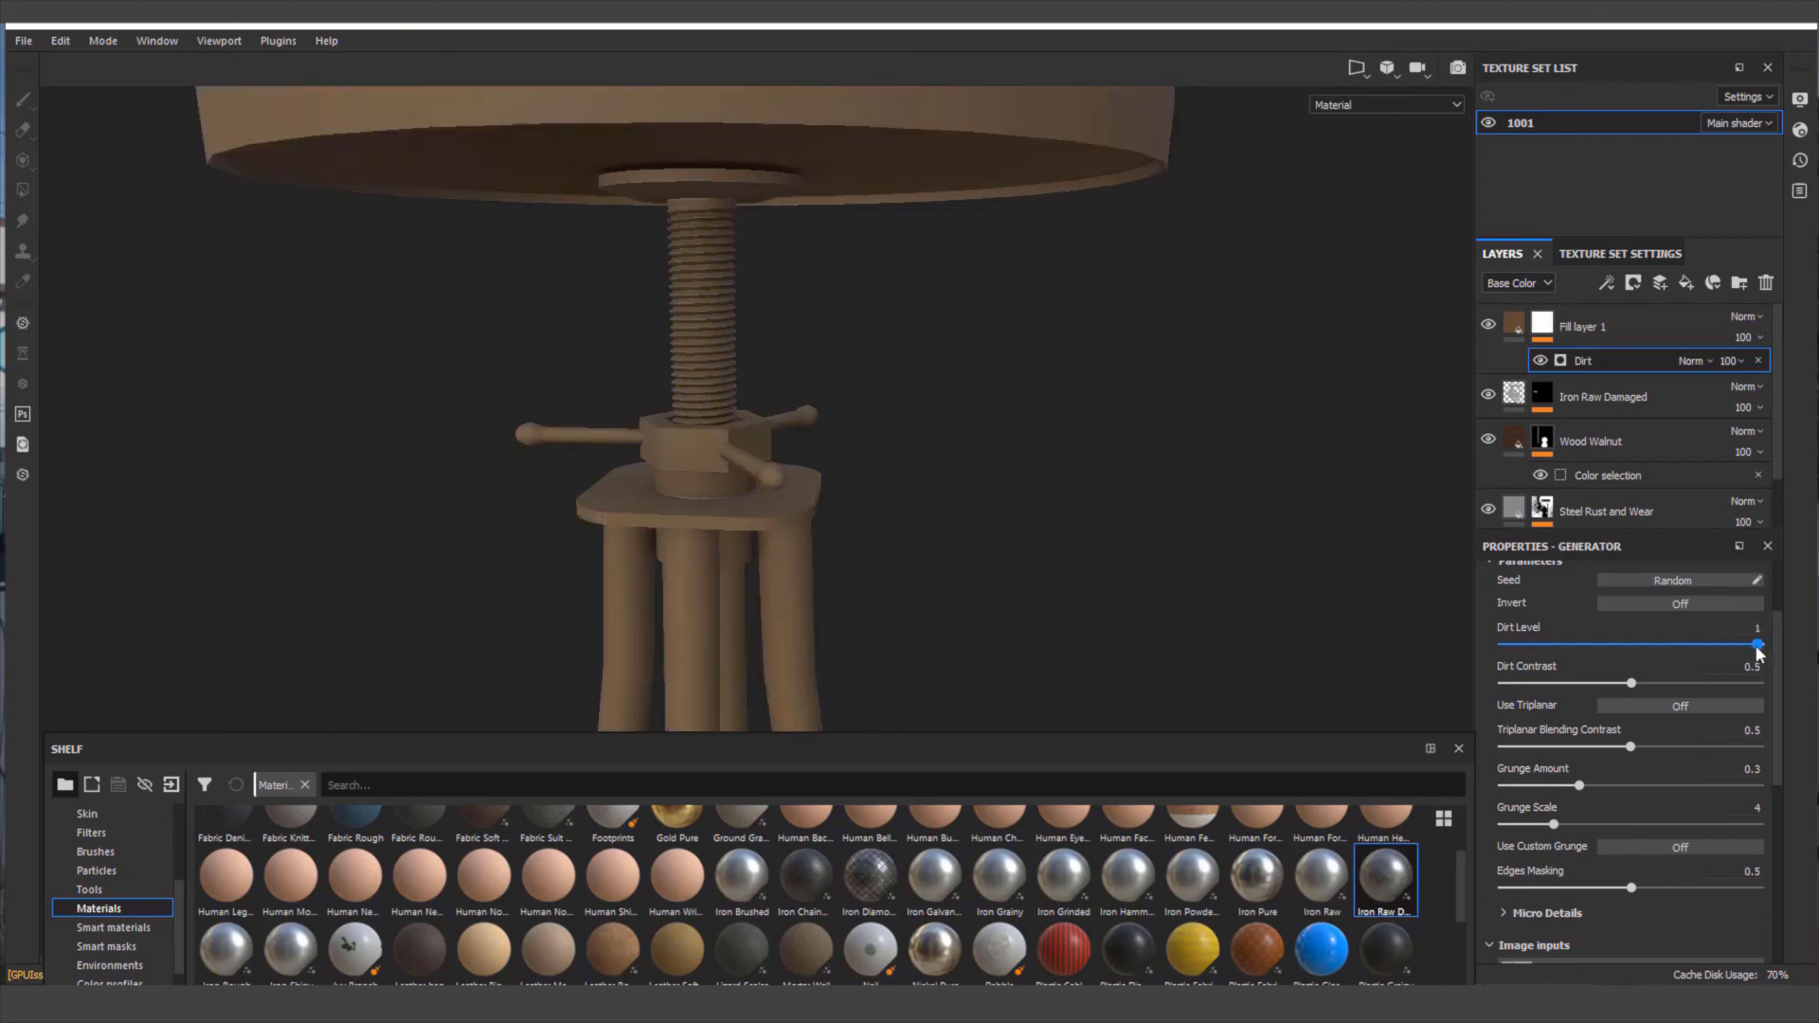
pyautogui.moveTo(1734, 648); pyautogui.dragTo(1662, 652)
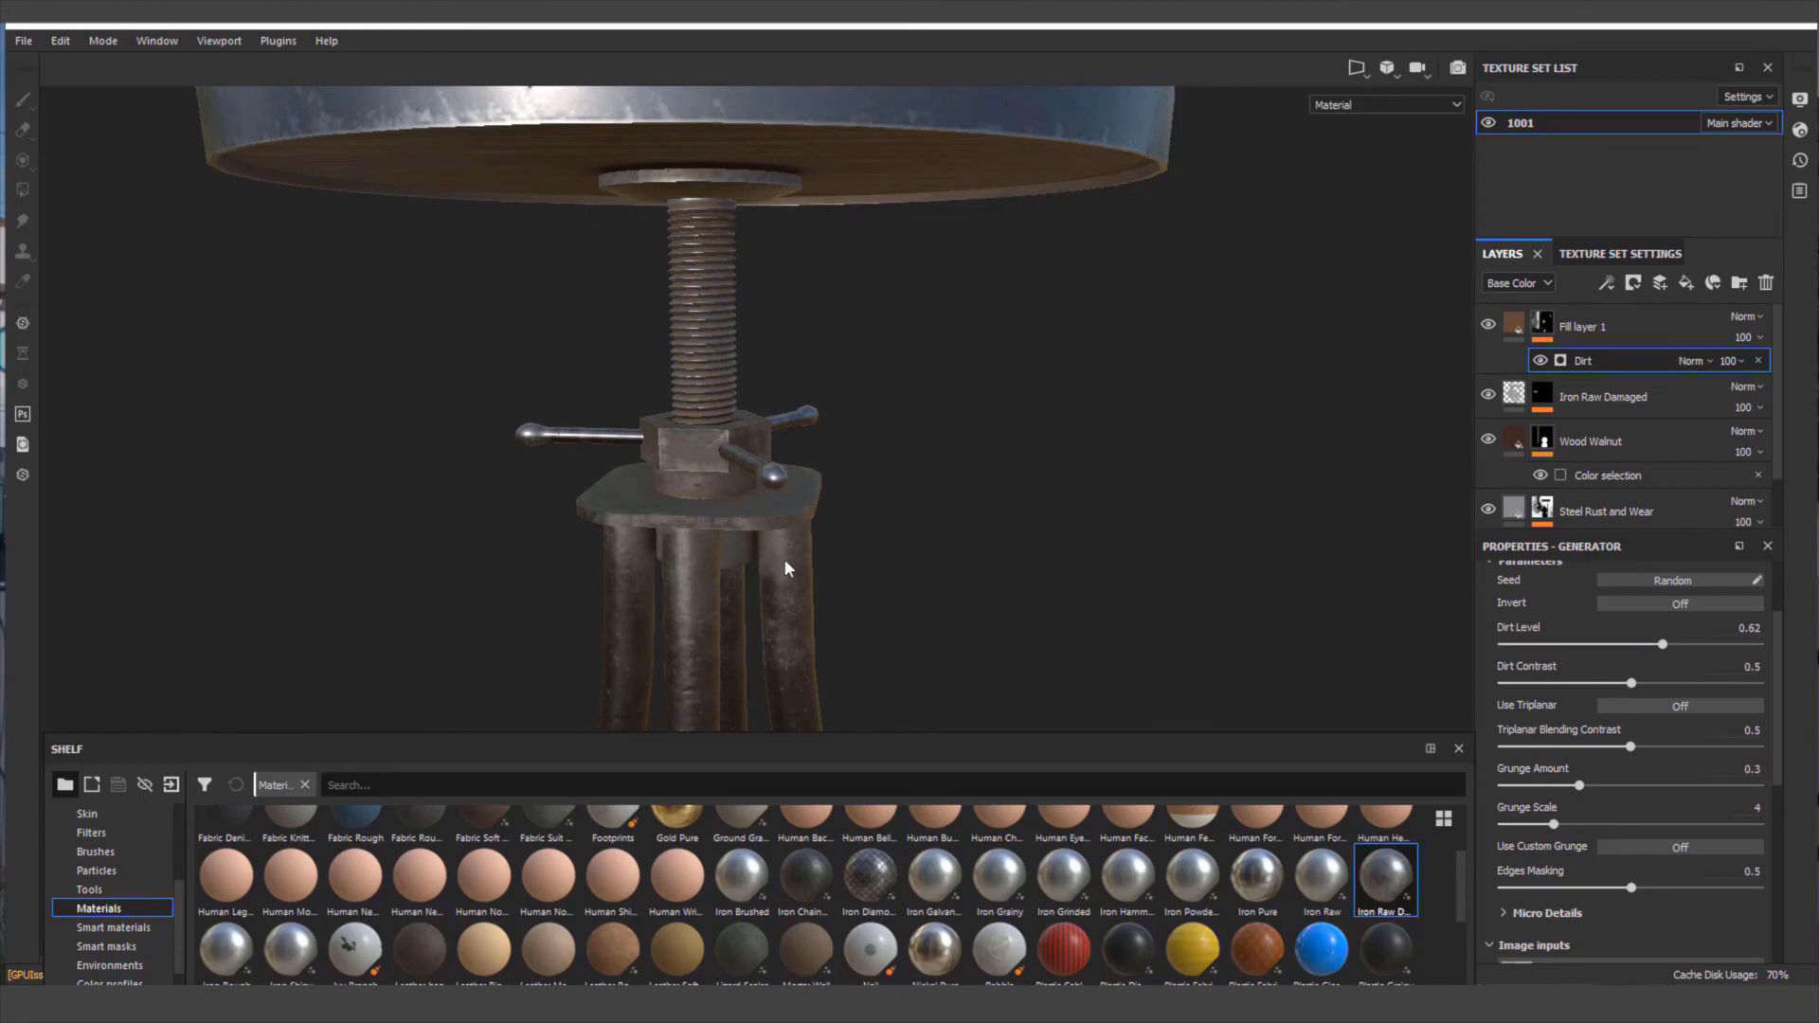
pyautogui.scroll(5, 785, 561)
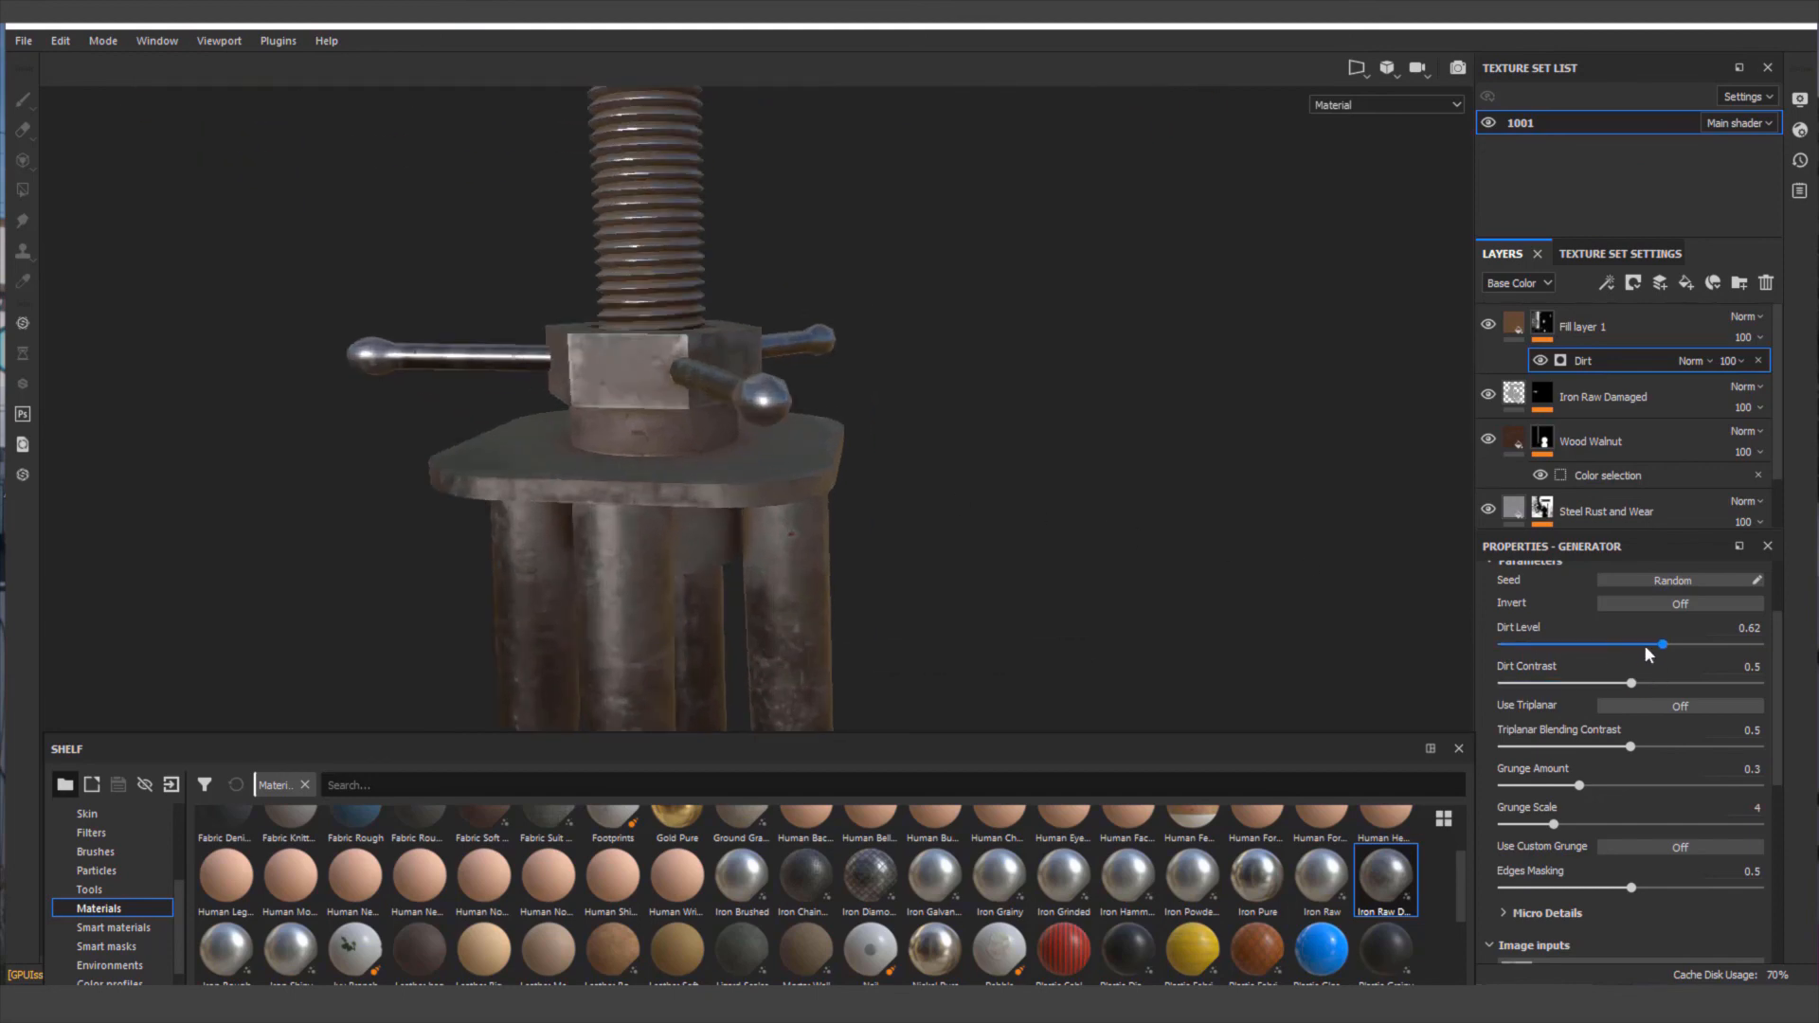
pyautogui.moveTo(1634, 680); pyautogui.dragTo(1725, 676)
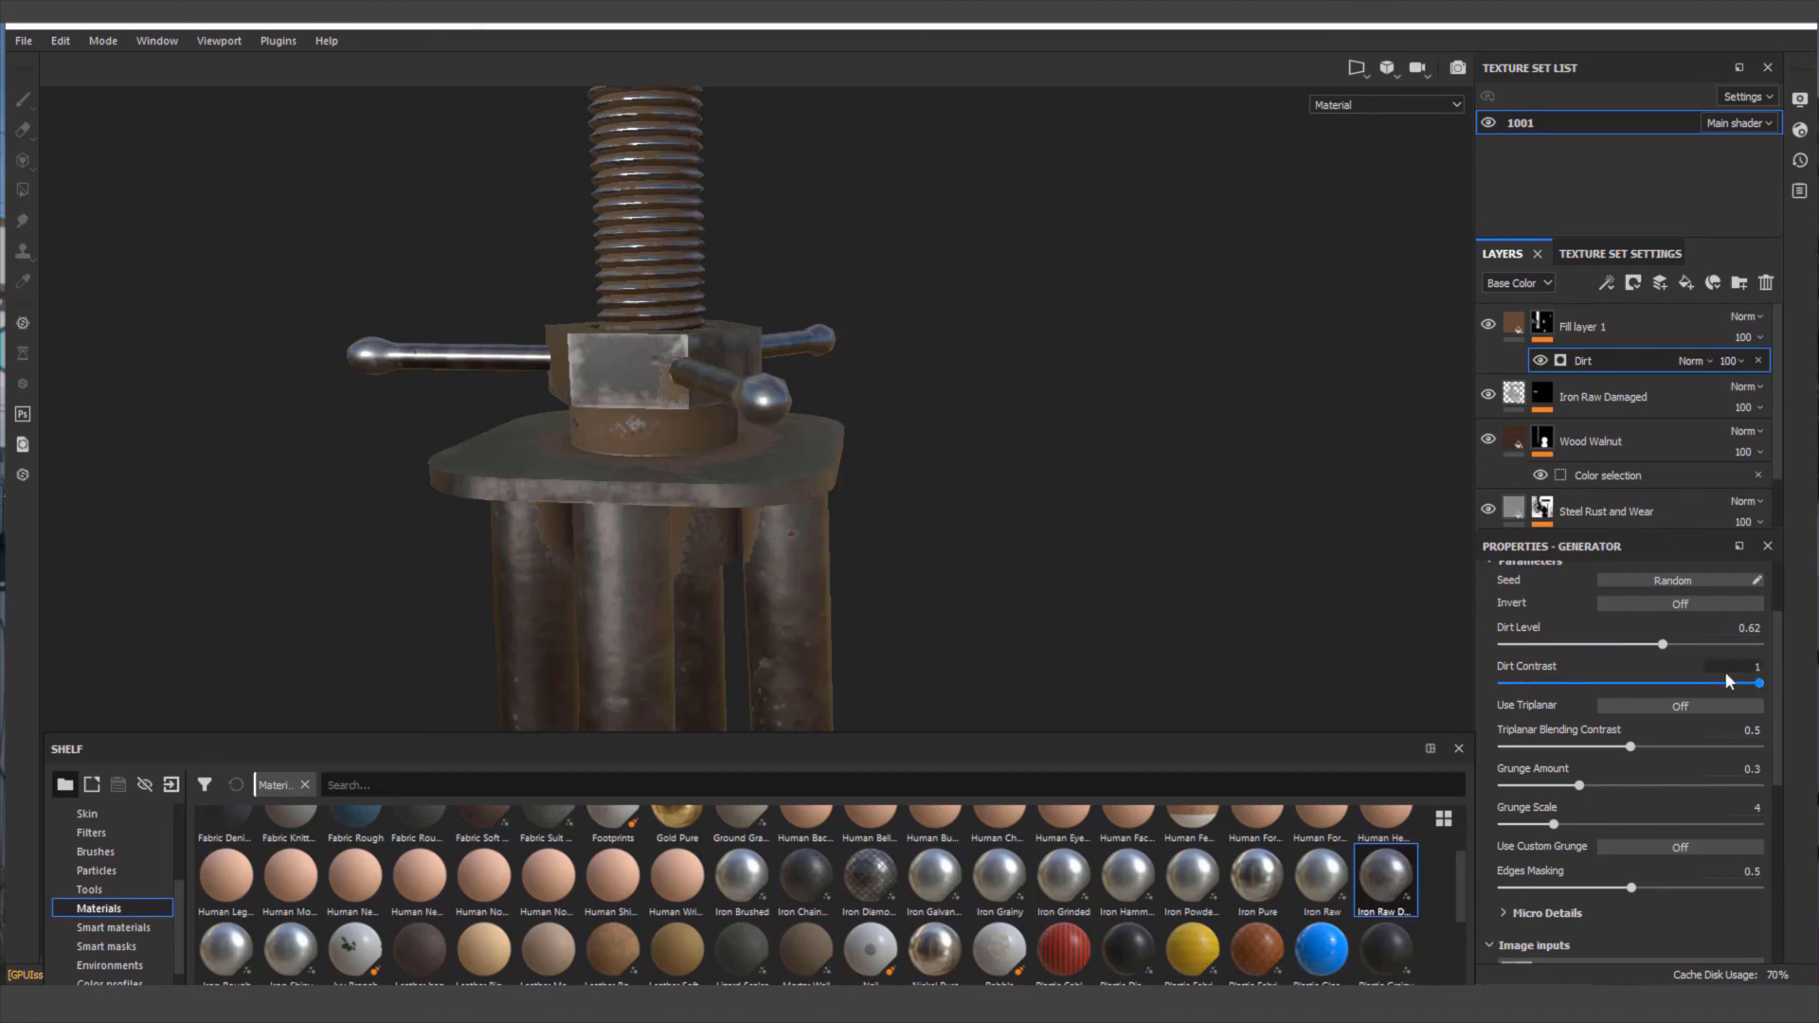
pyautogui.moveTo(1748, 685); pyautogui.dragTo(1622, 692)
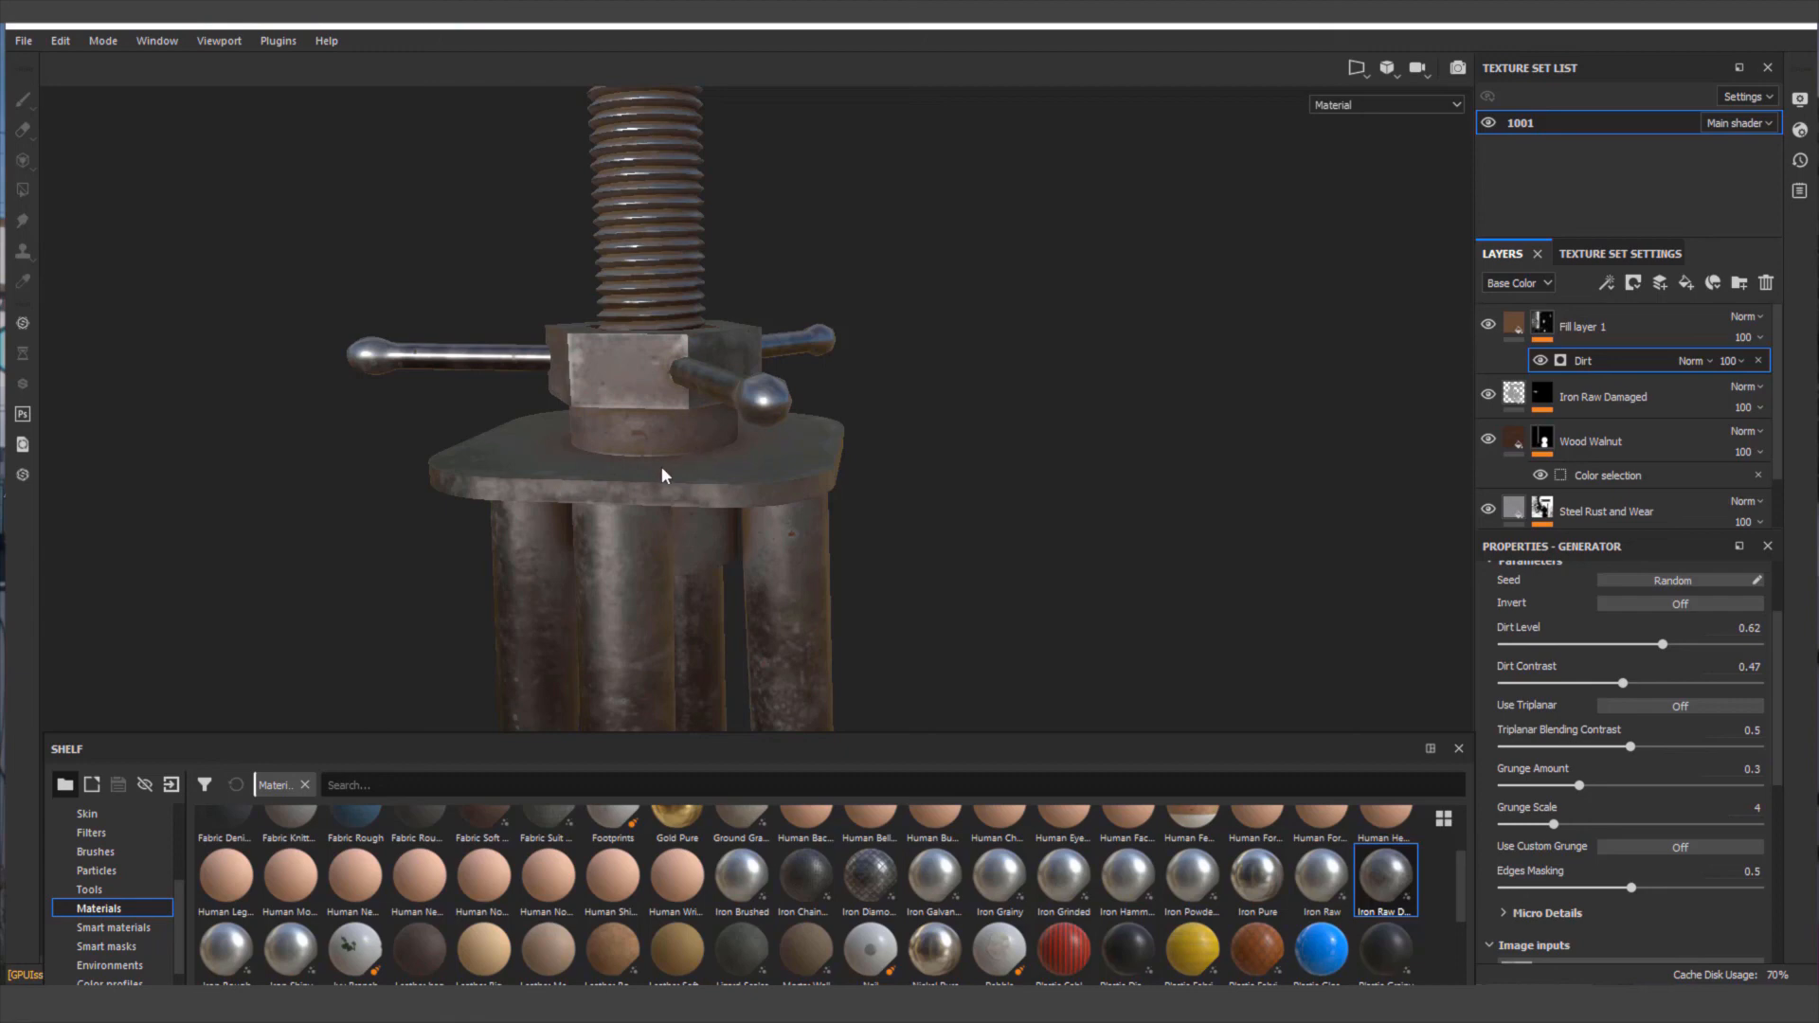
# Examine the dirt effect across the whole stool from above and from the side, including seat, screw and legs
pyautogui.scroll(-6, 661, 381)
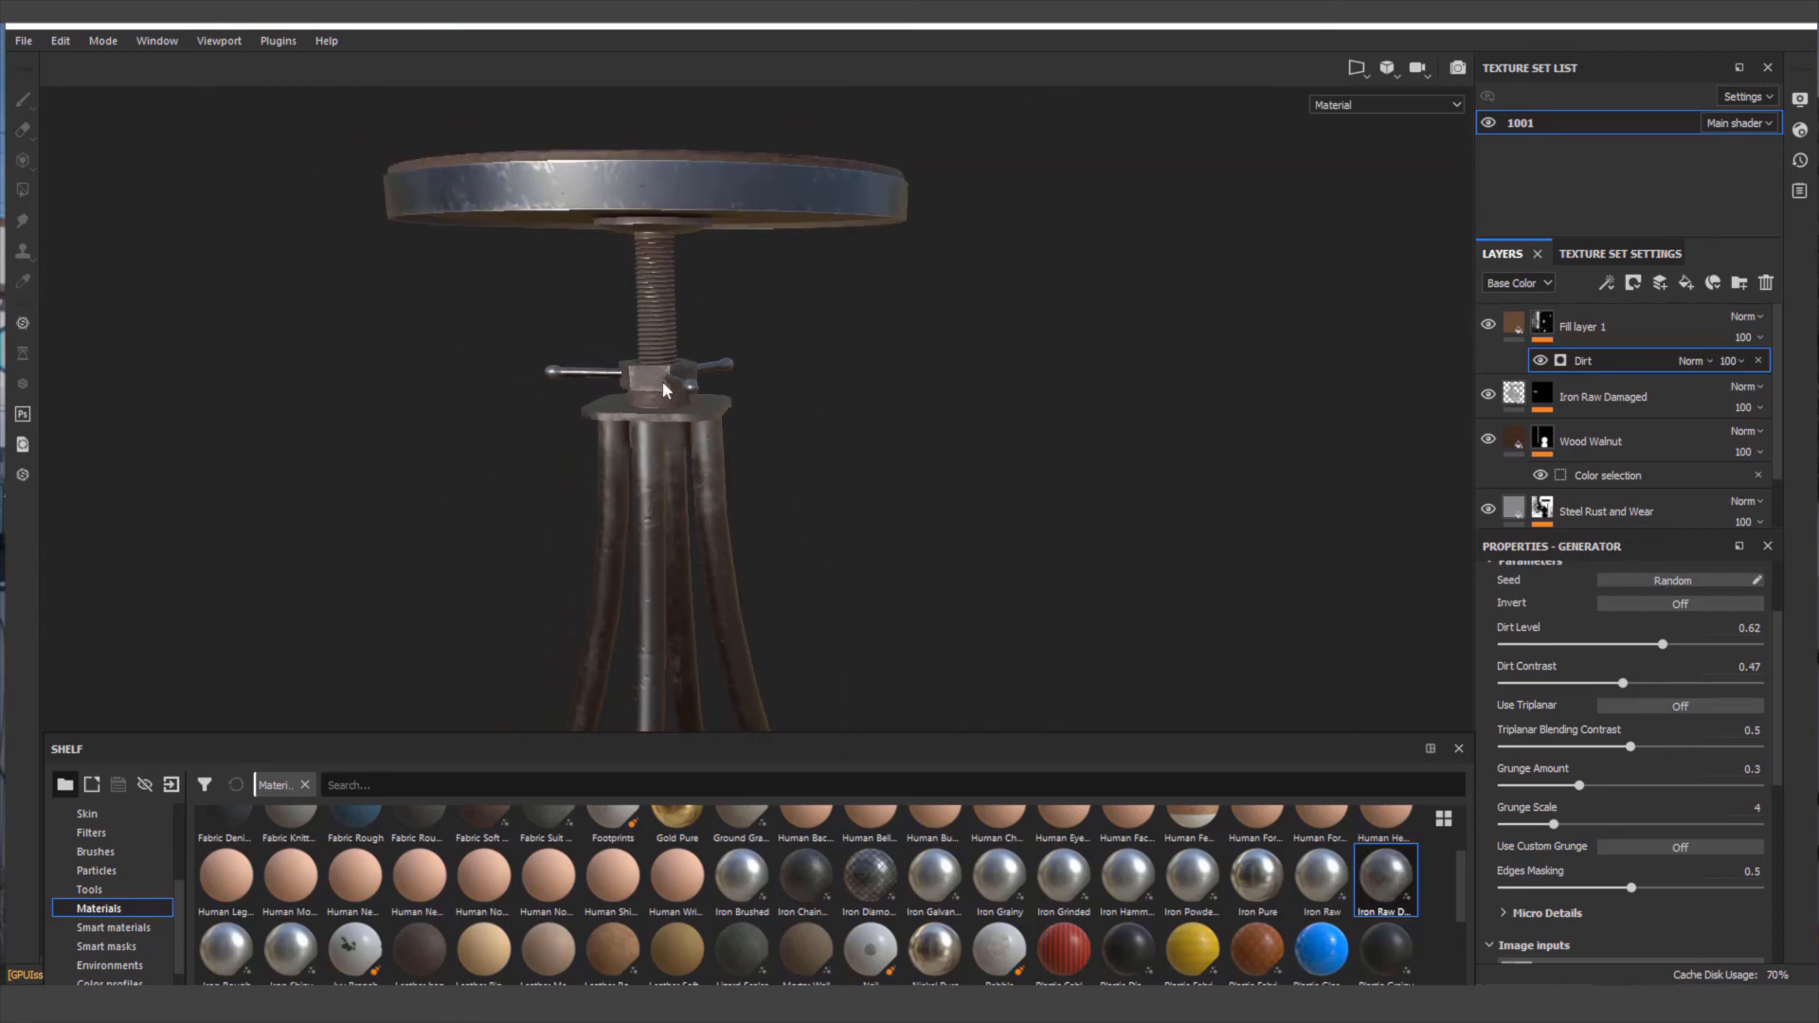
pyautogui.scroll(-5, 662, 381)
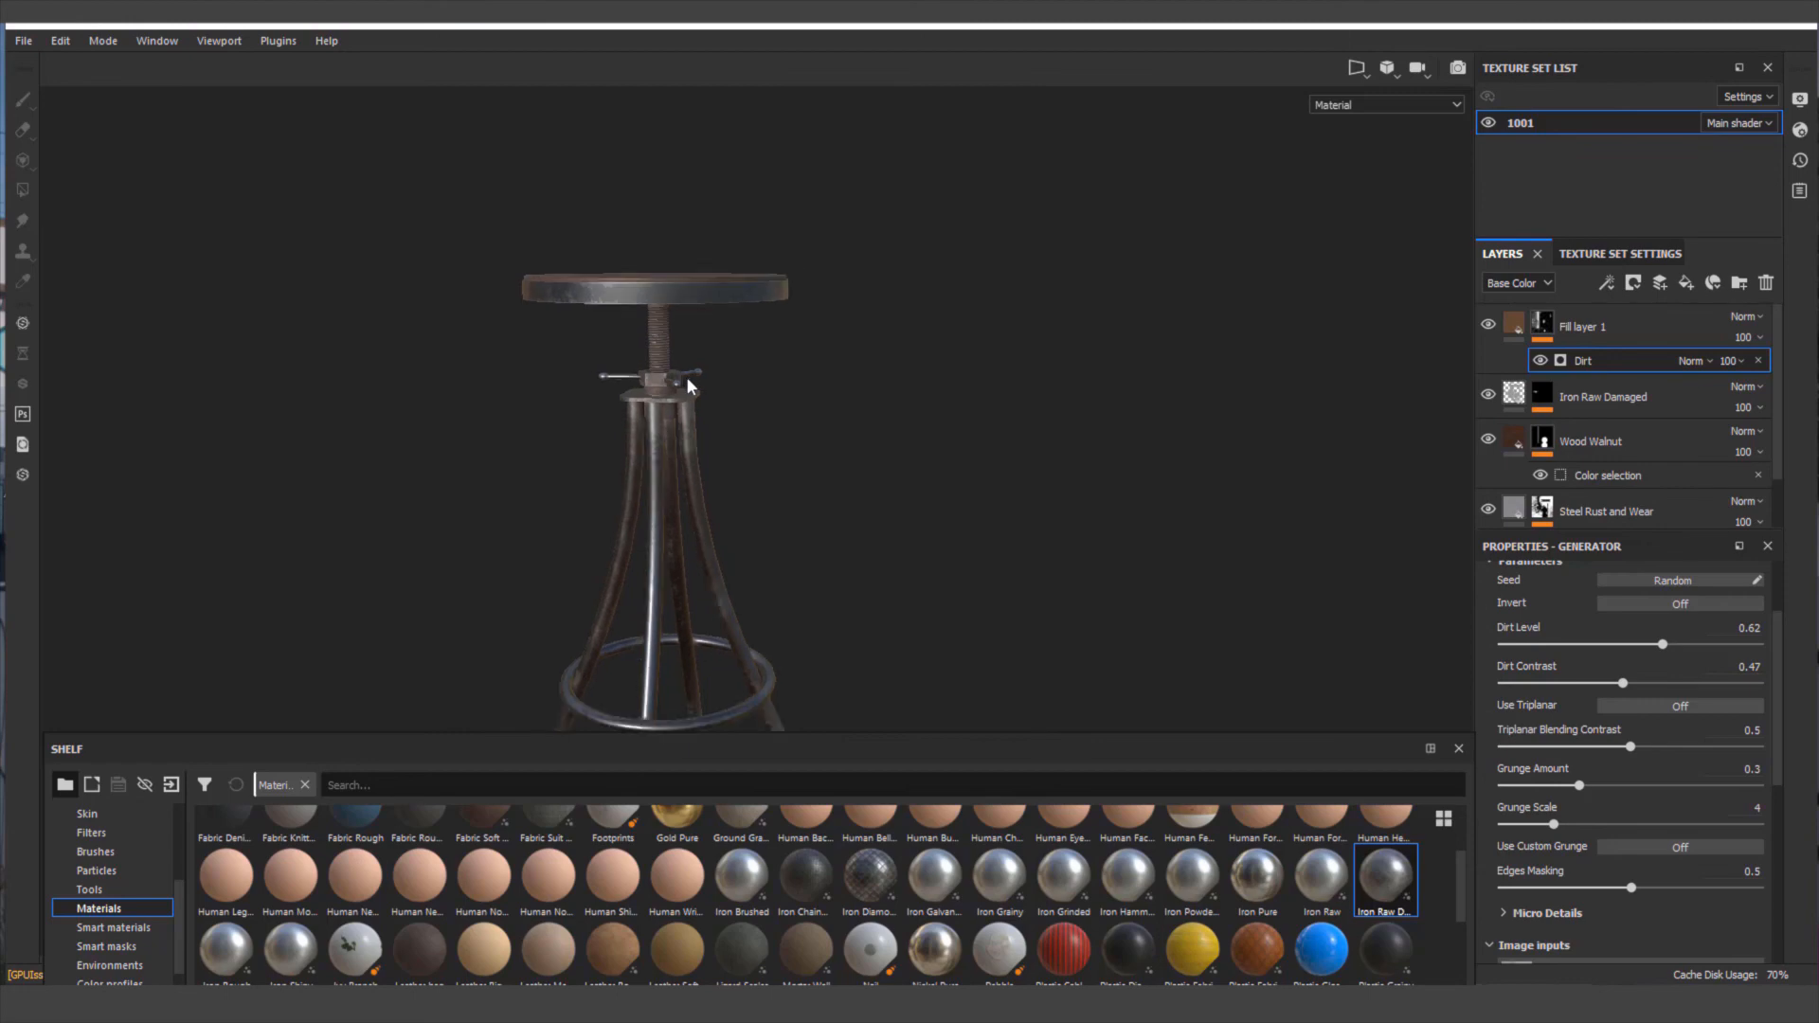
pyautogui.scroll(-2, 792, 288)
pyautogui.keyDown('alt'); pyautogui.moveTo(689, 377); pyautogui.dragTo(813, 279, button='middle'); pyautogui.keyUp('alt')
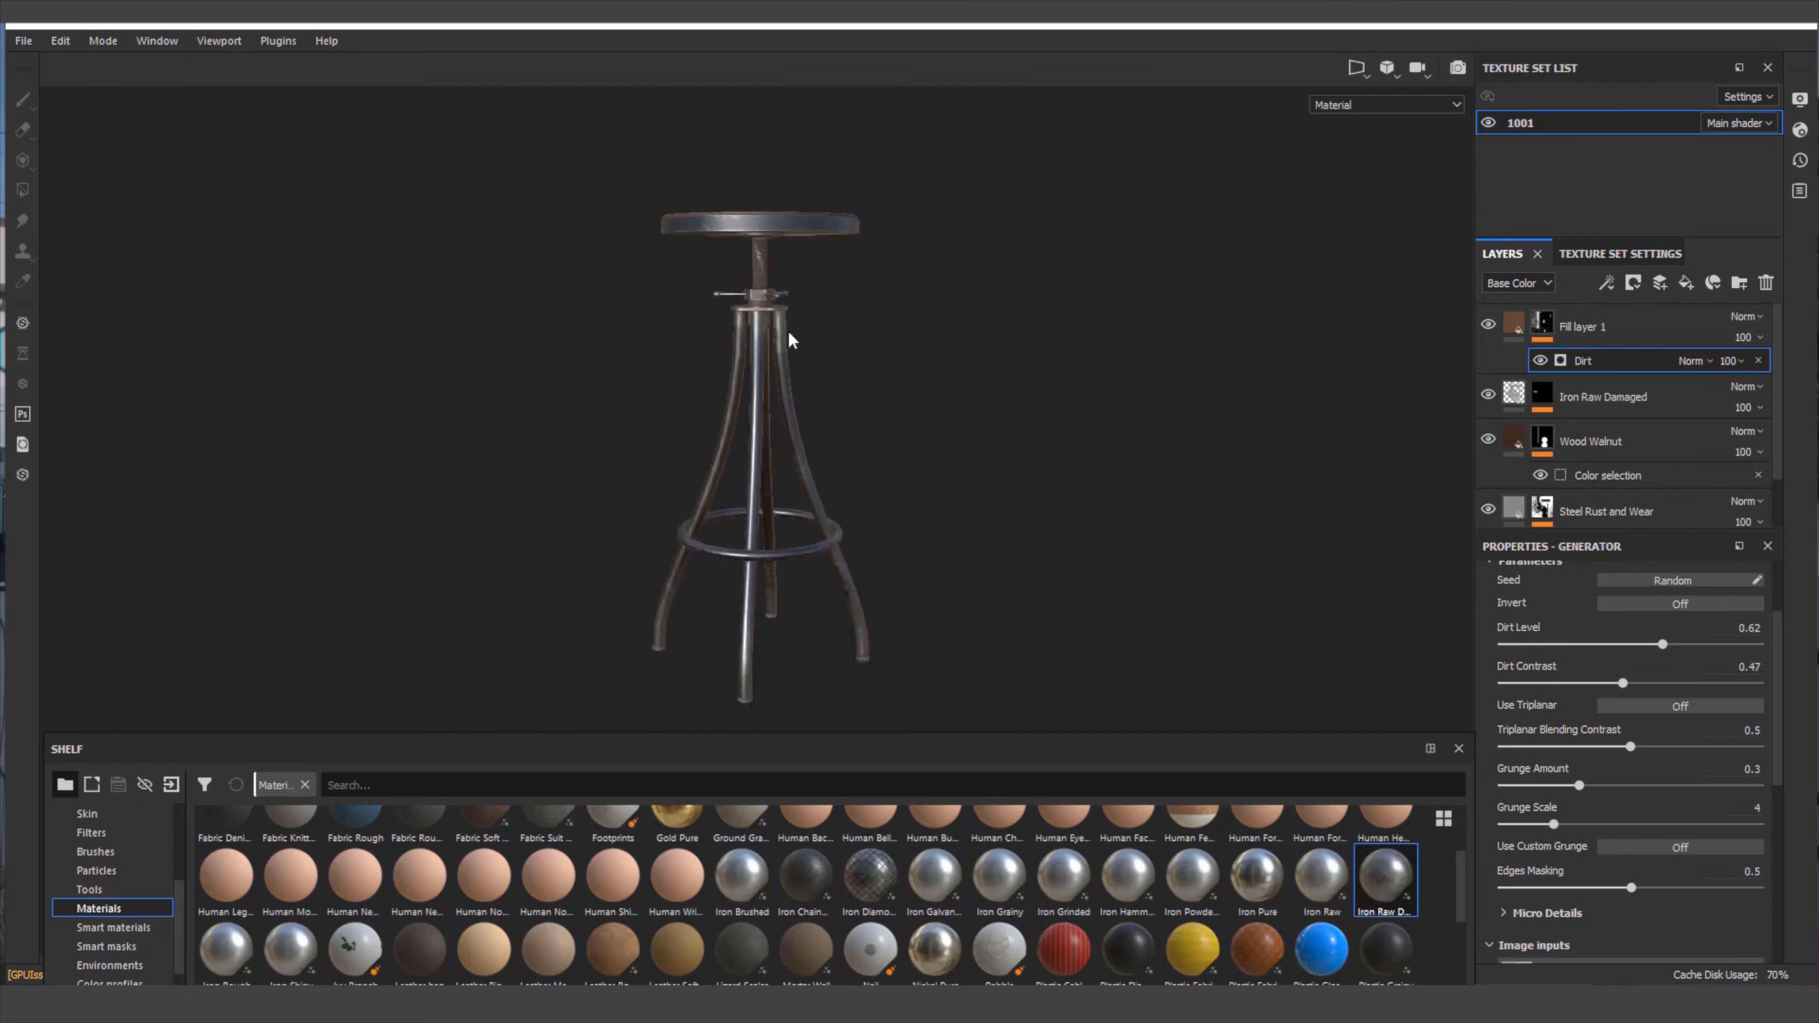
pyautogui.keyDown('alt'); pyautogui.moveTo(787, 329); pyautogui.dragTo(684, 405); pyautogui.keyUp('alt')
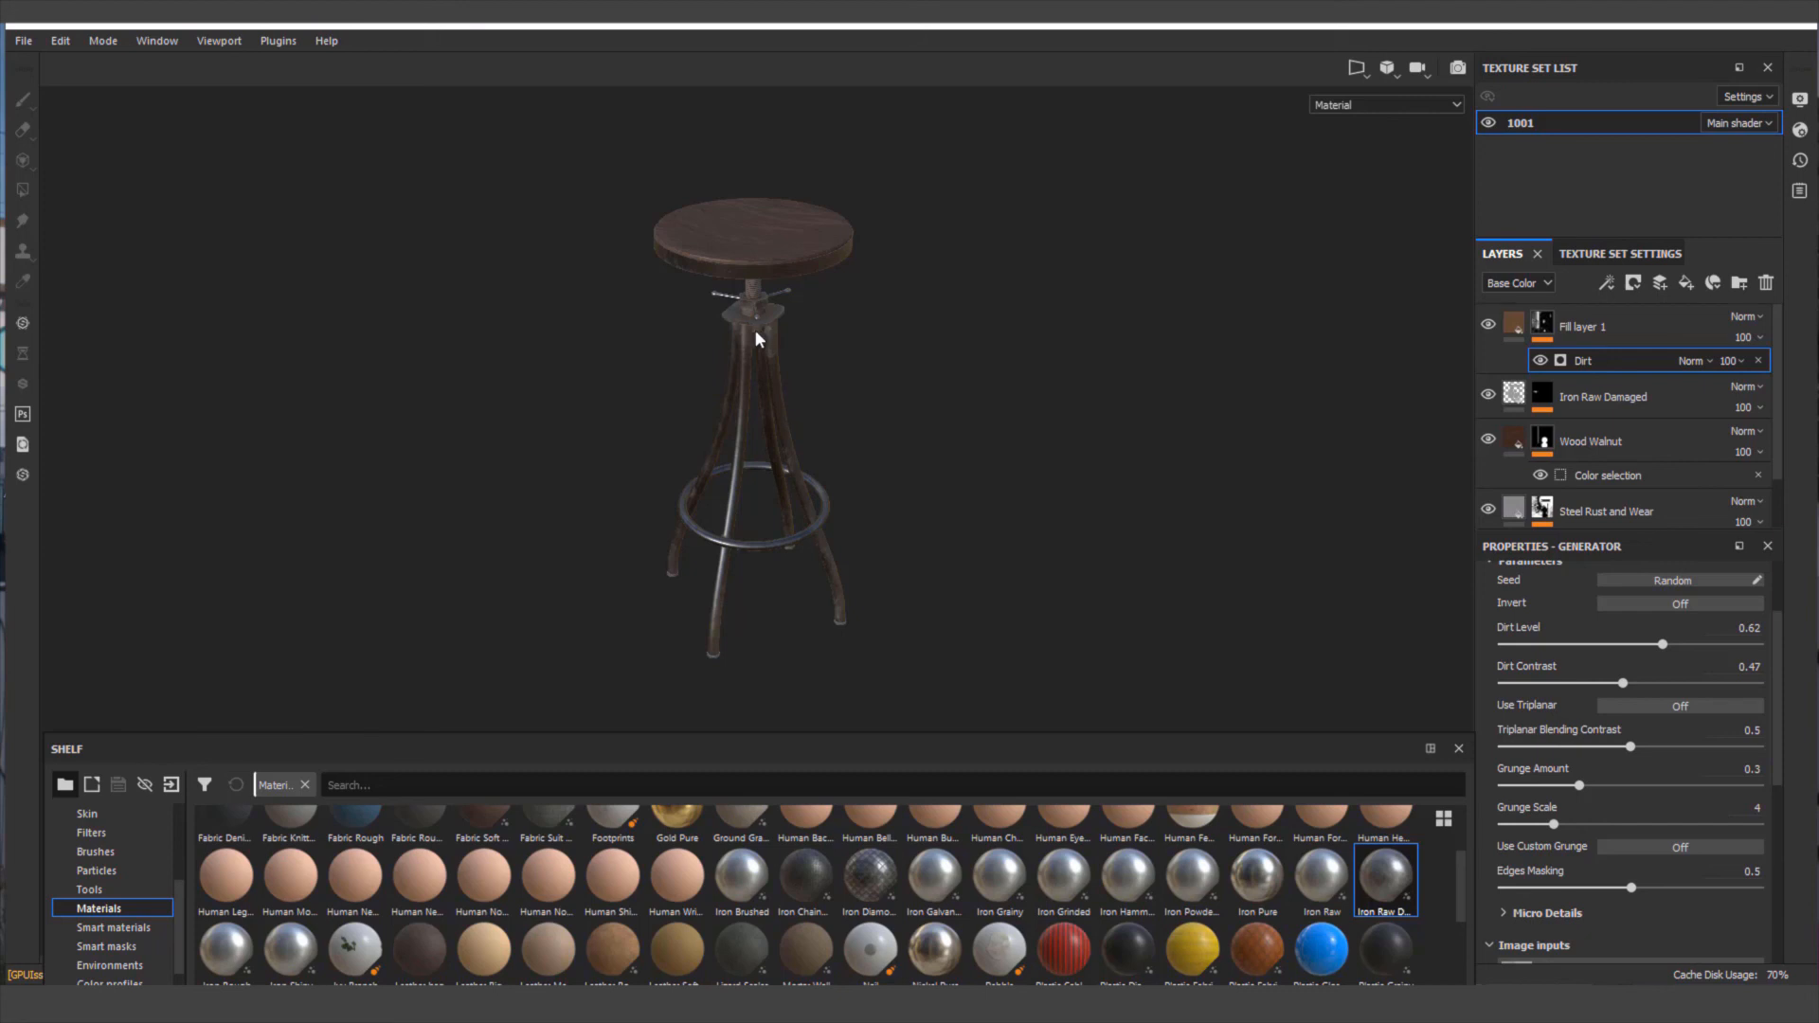
pyautogui.scroll(4, 763, 324)
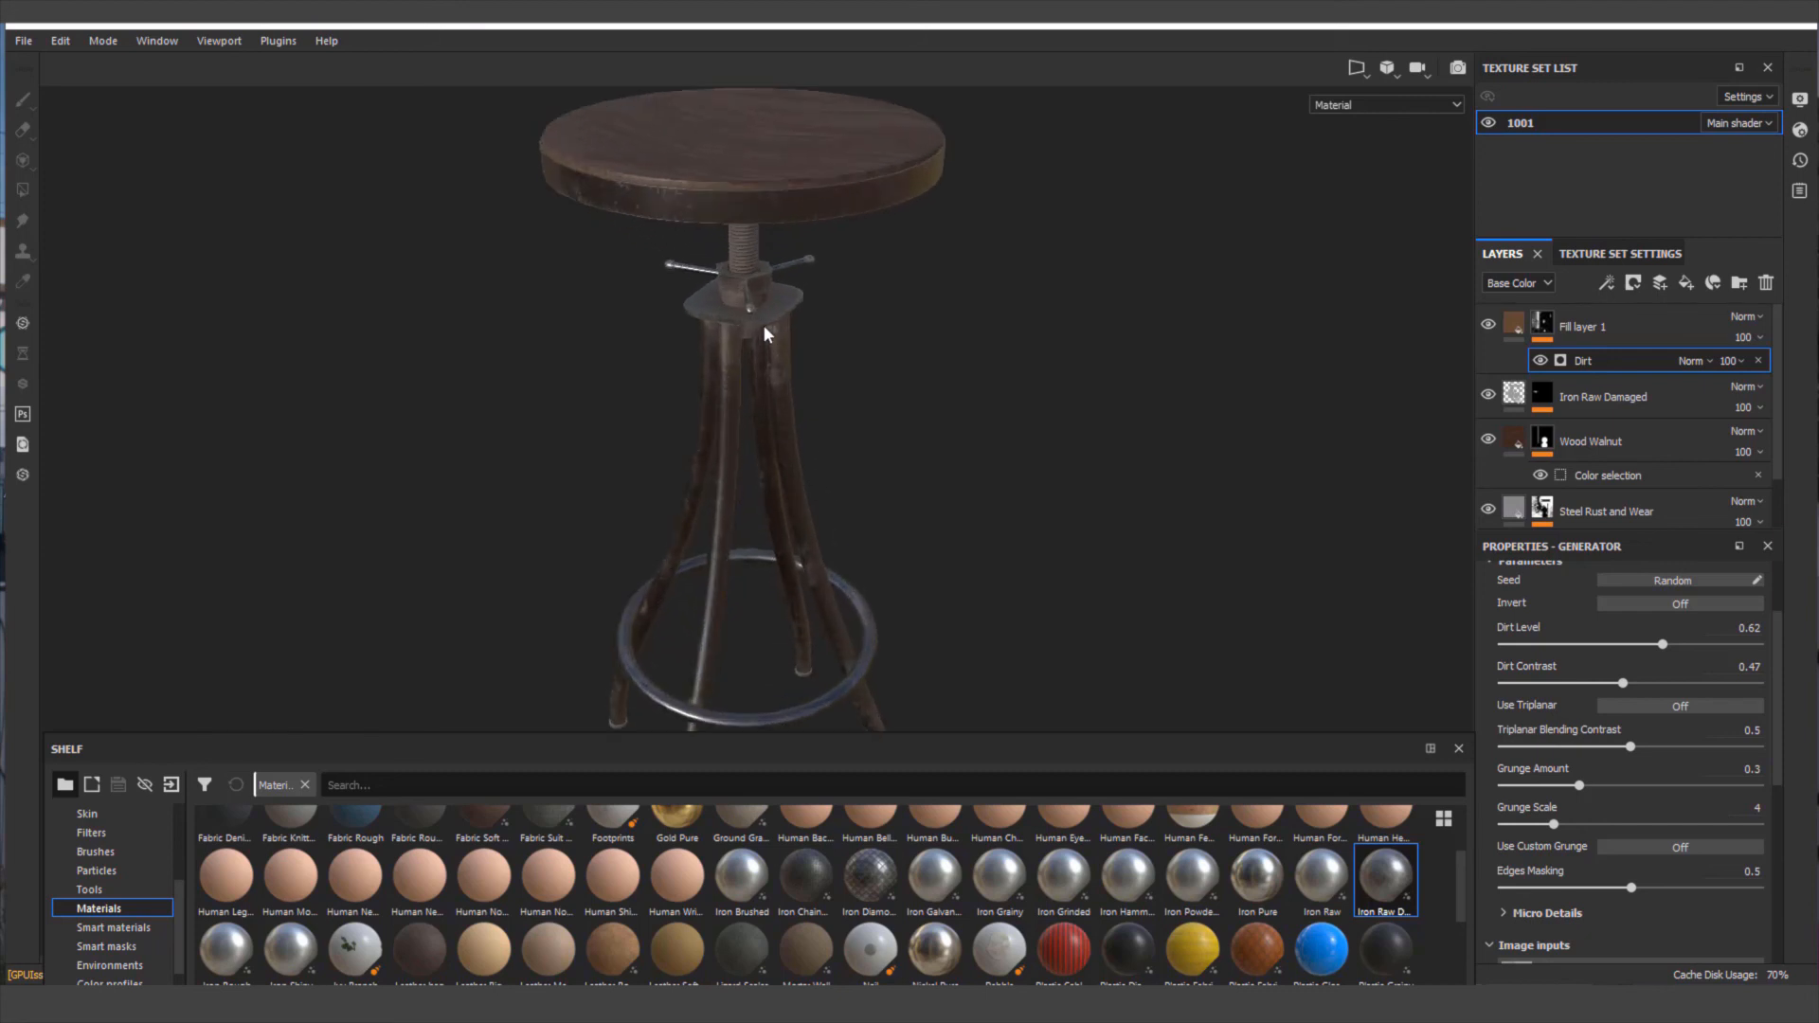
pyautogui.keyDown('alt'); pyautogui.moveTo(765, 345); pyautogui.dragTo(746, 280); pyautogui.keyUp('alt')
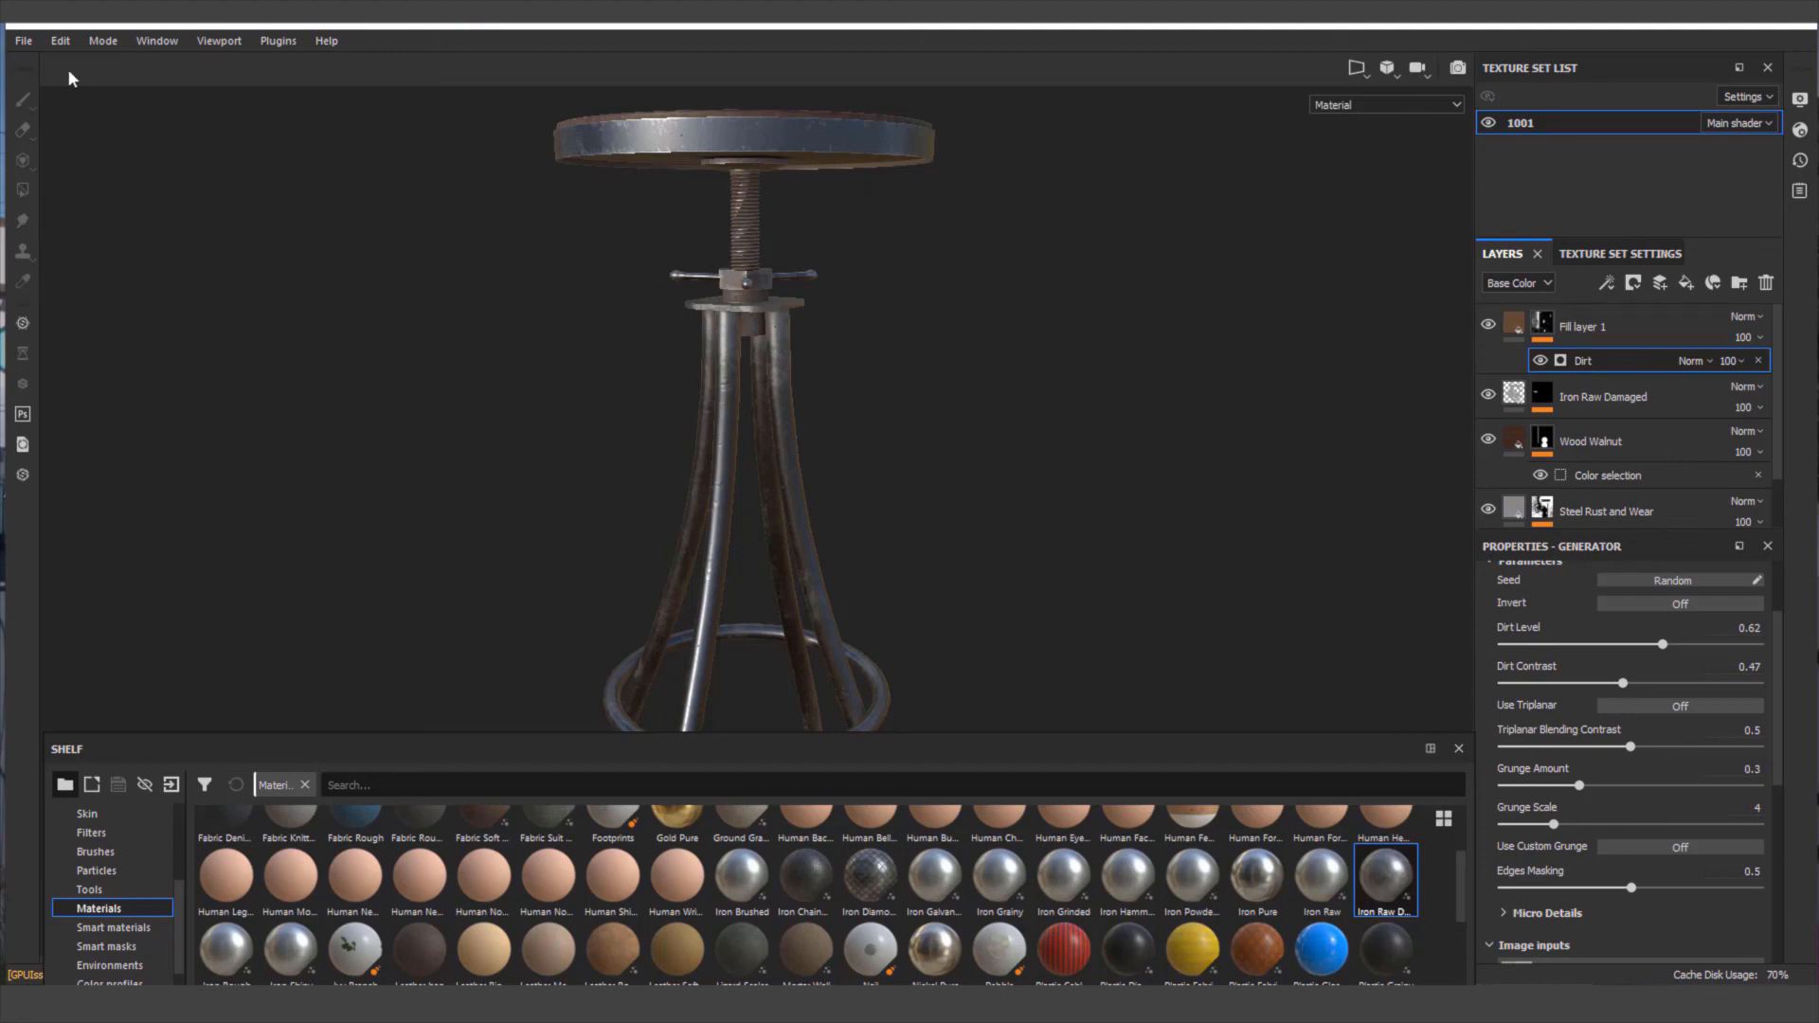
# Start a texture export and choose the stool_toot folder on the Desktop as its destination
pyautogui.click(26, 44)
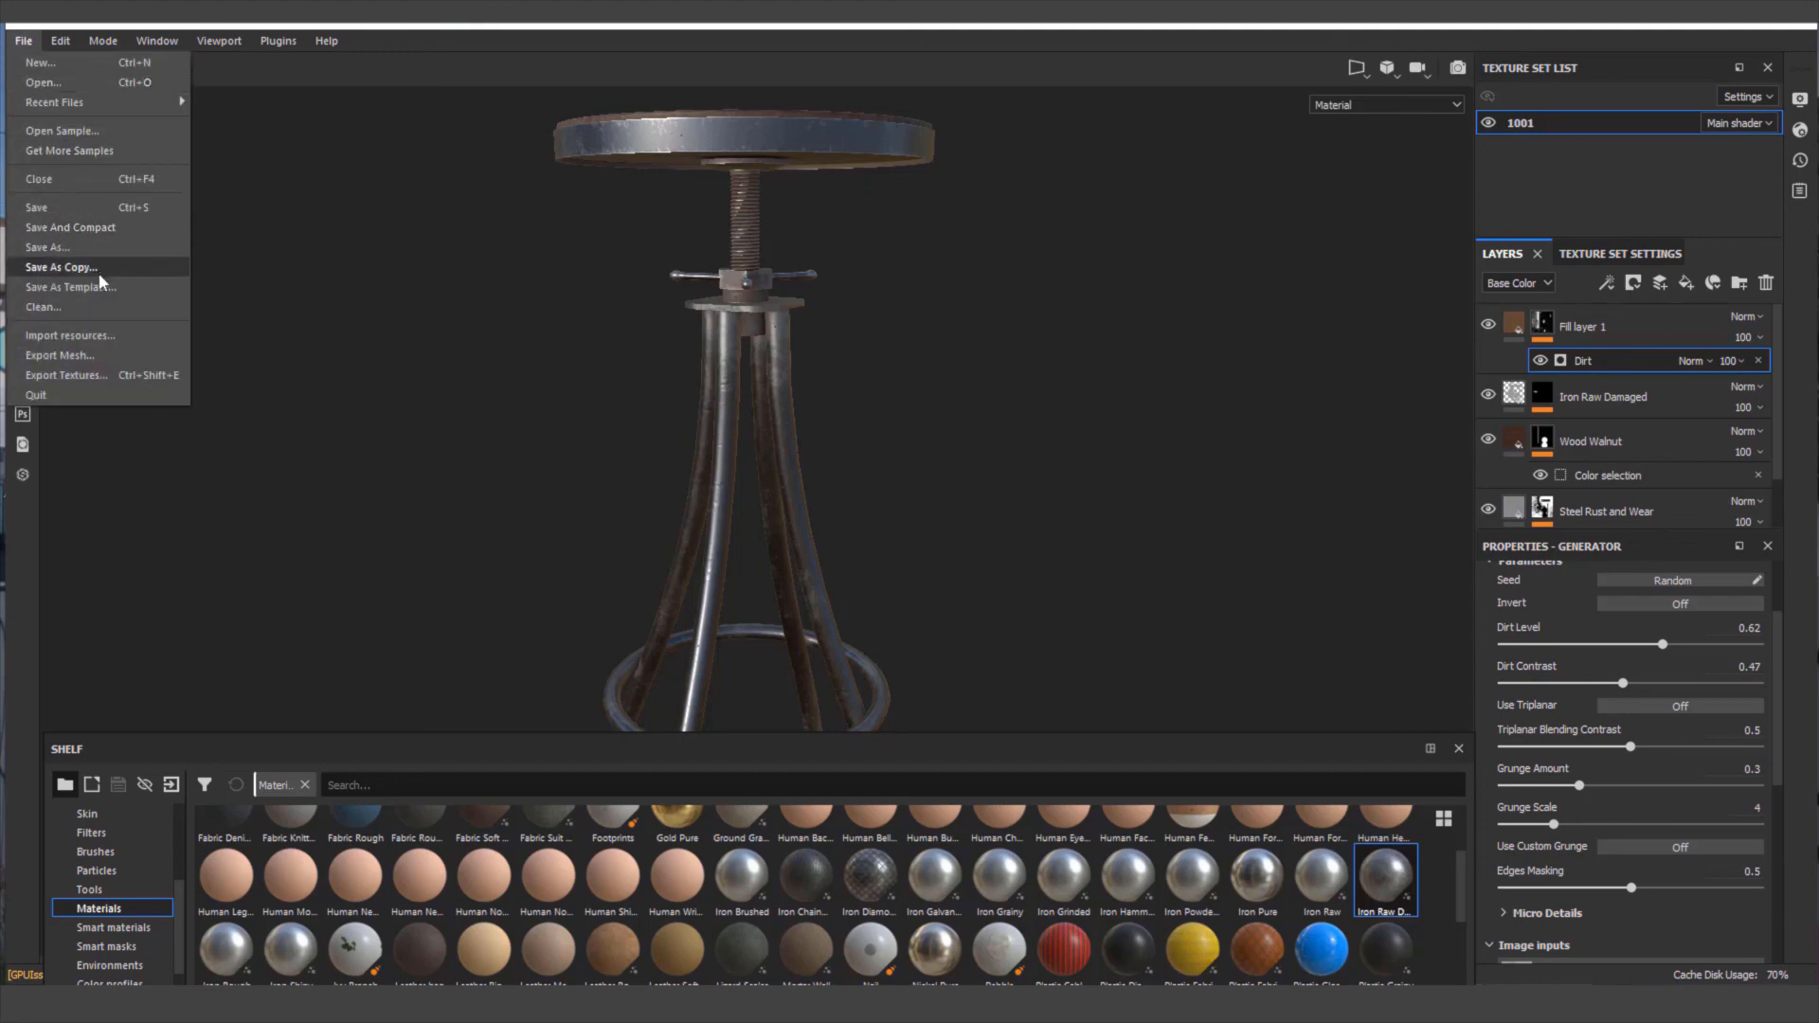
pyautogui.click(86, 376)
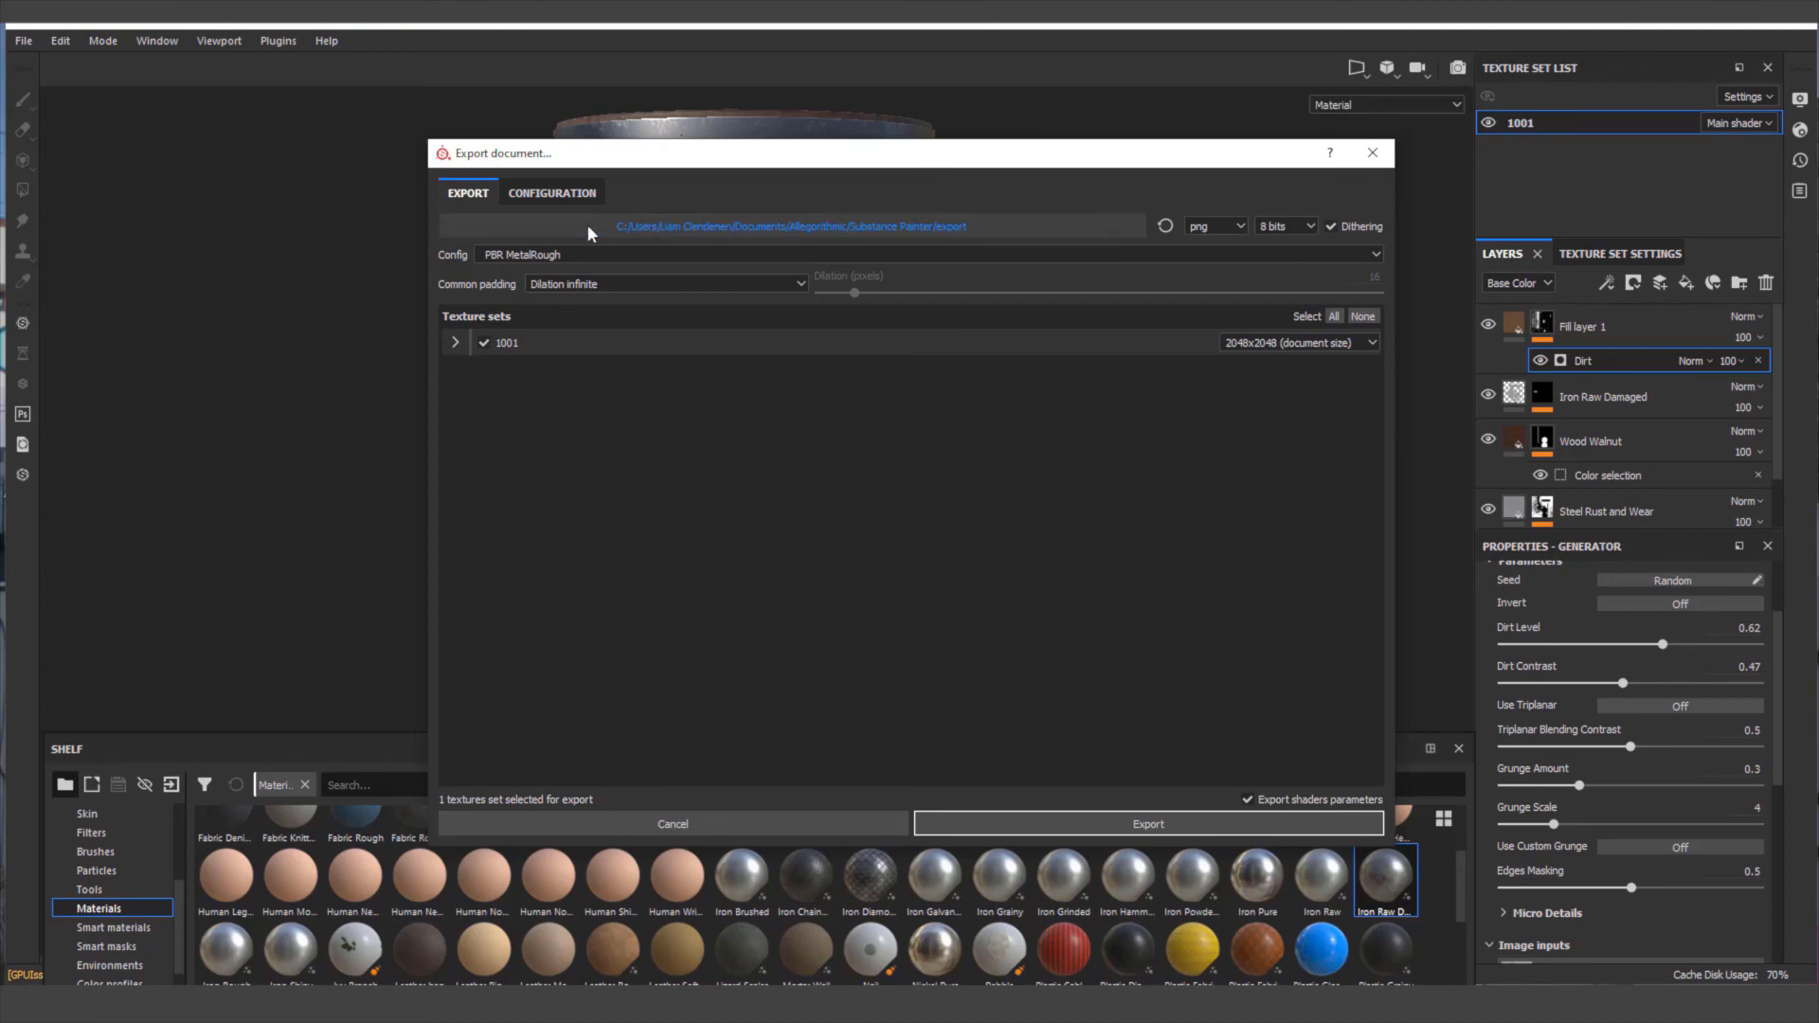
pyautogui.click(1008, 226)
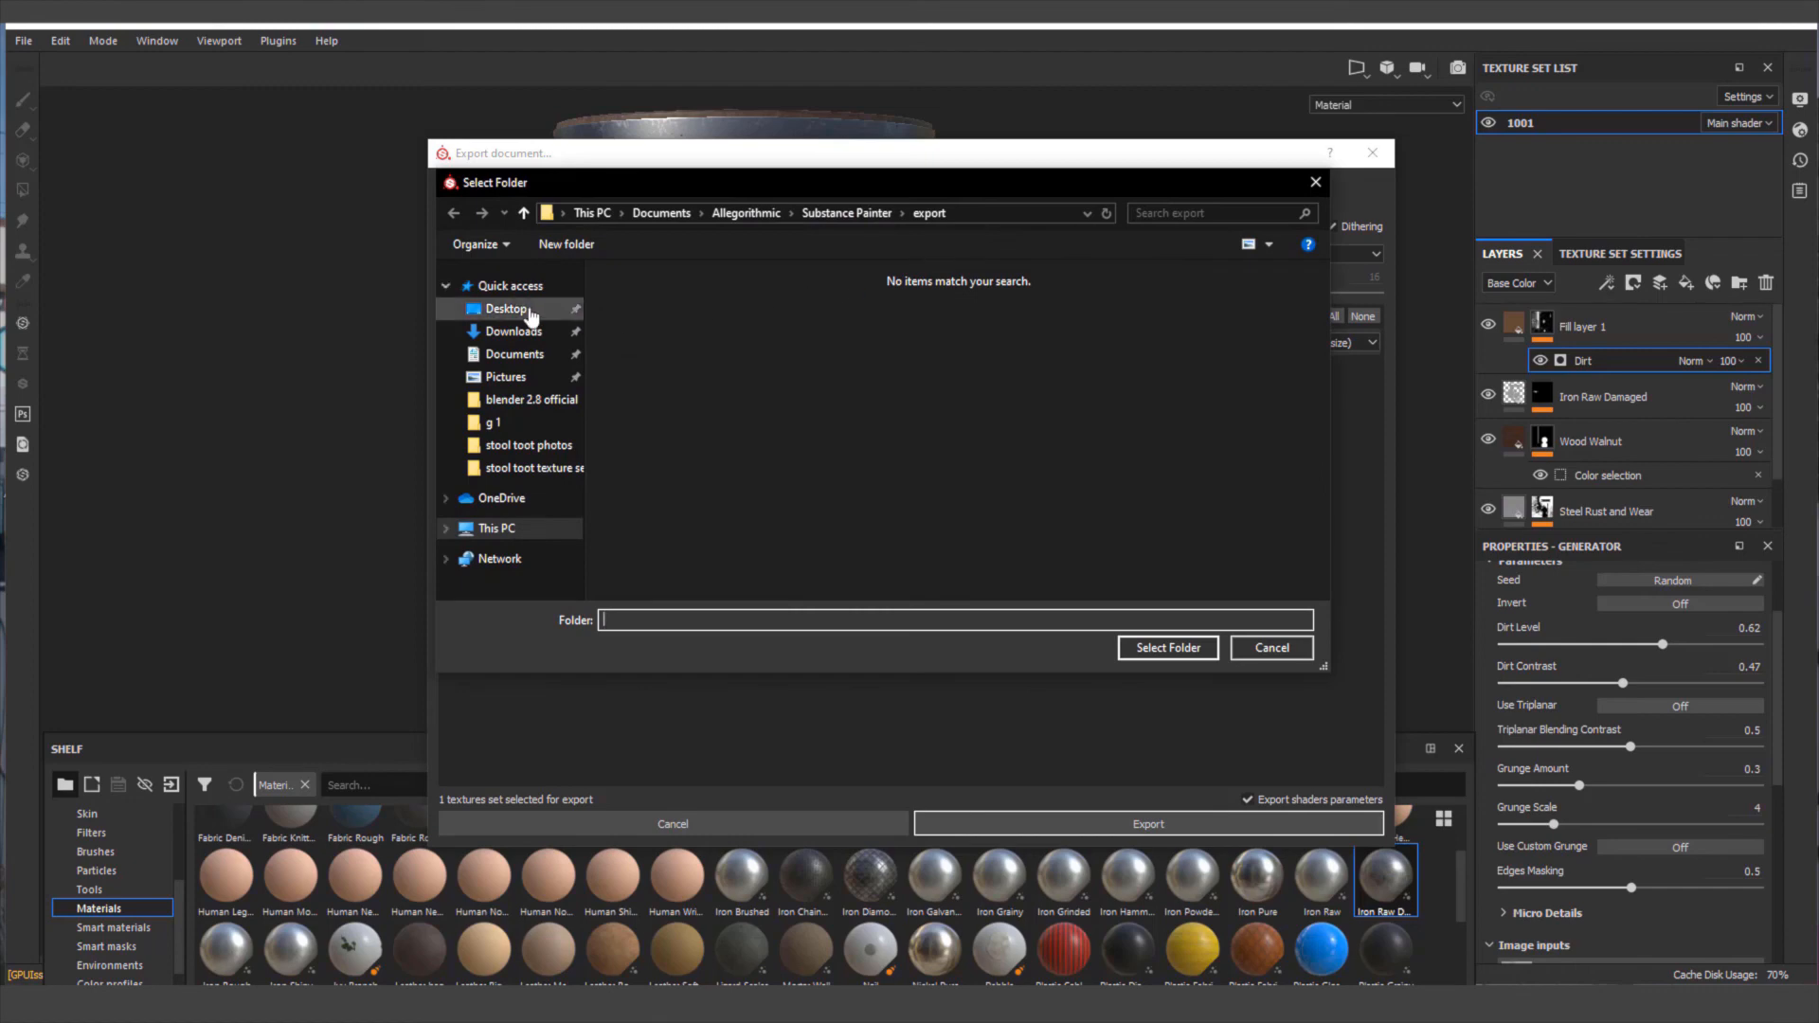
pyautogui.click(528, 313)
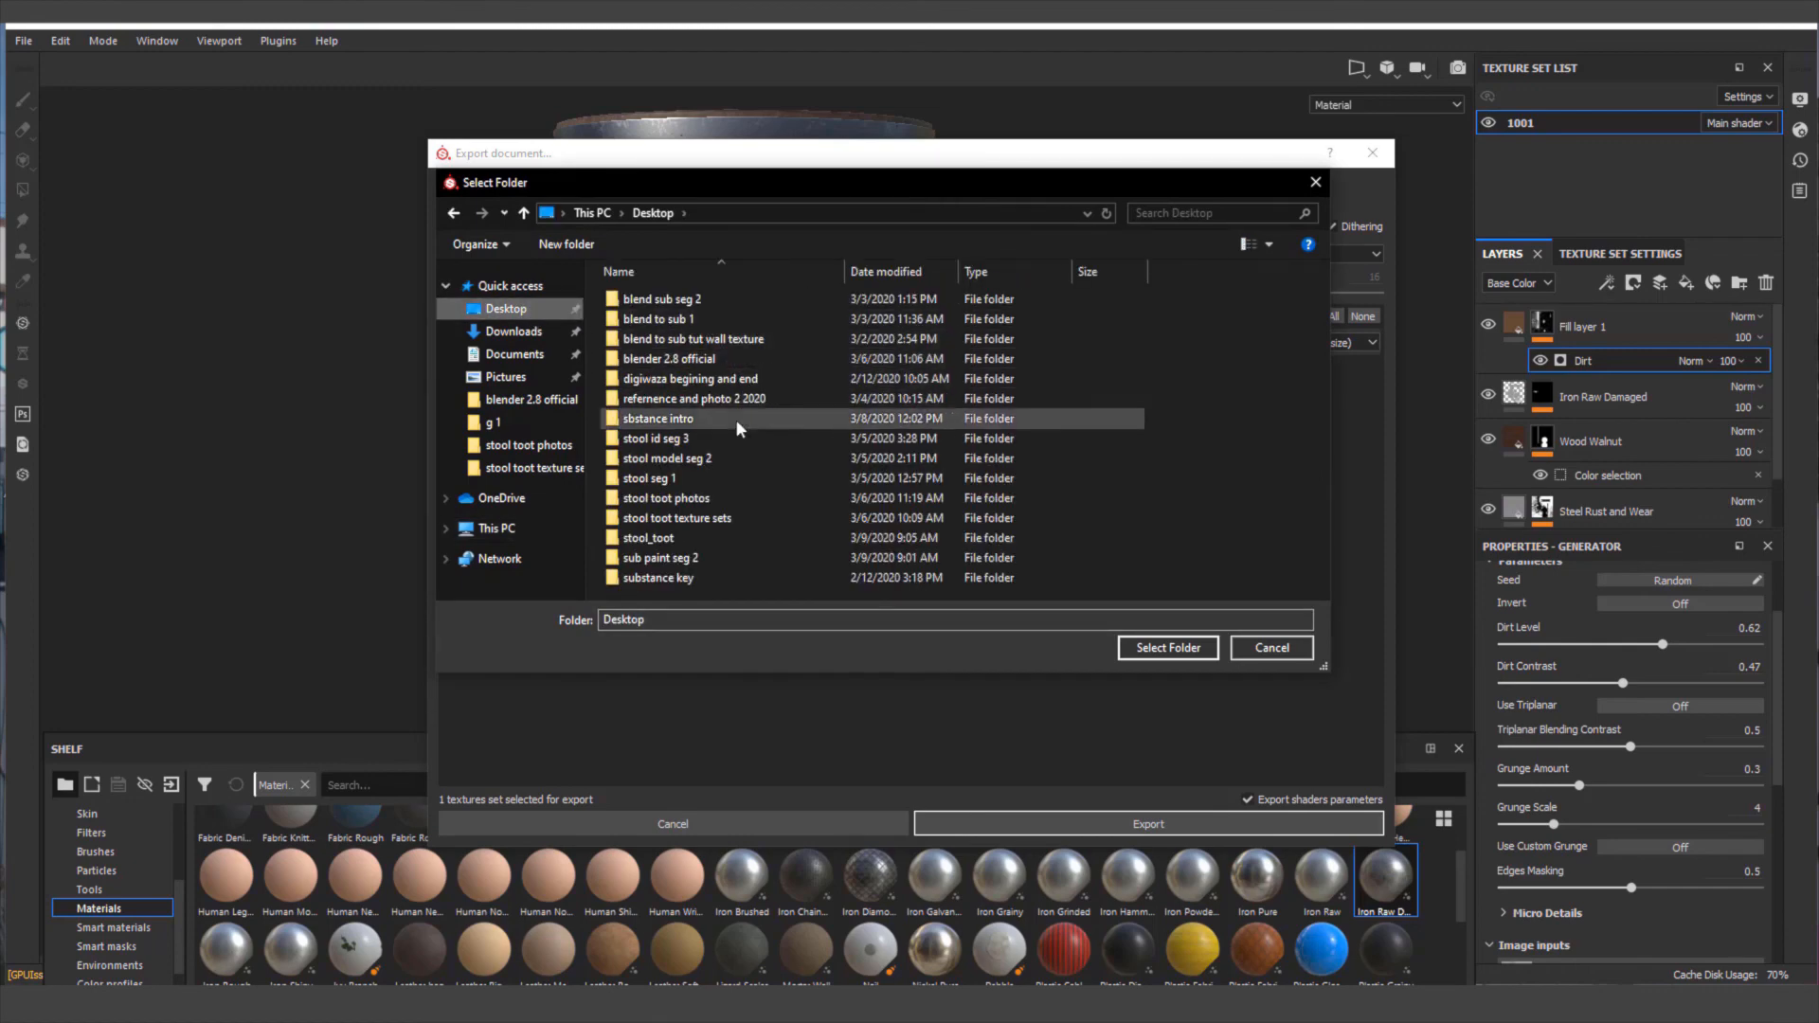
pyautogui.click(664, 538)
pyautogui.click(1173, 648)
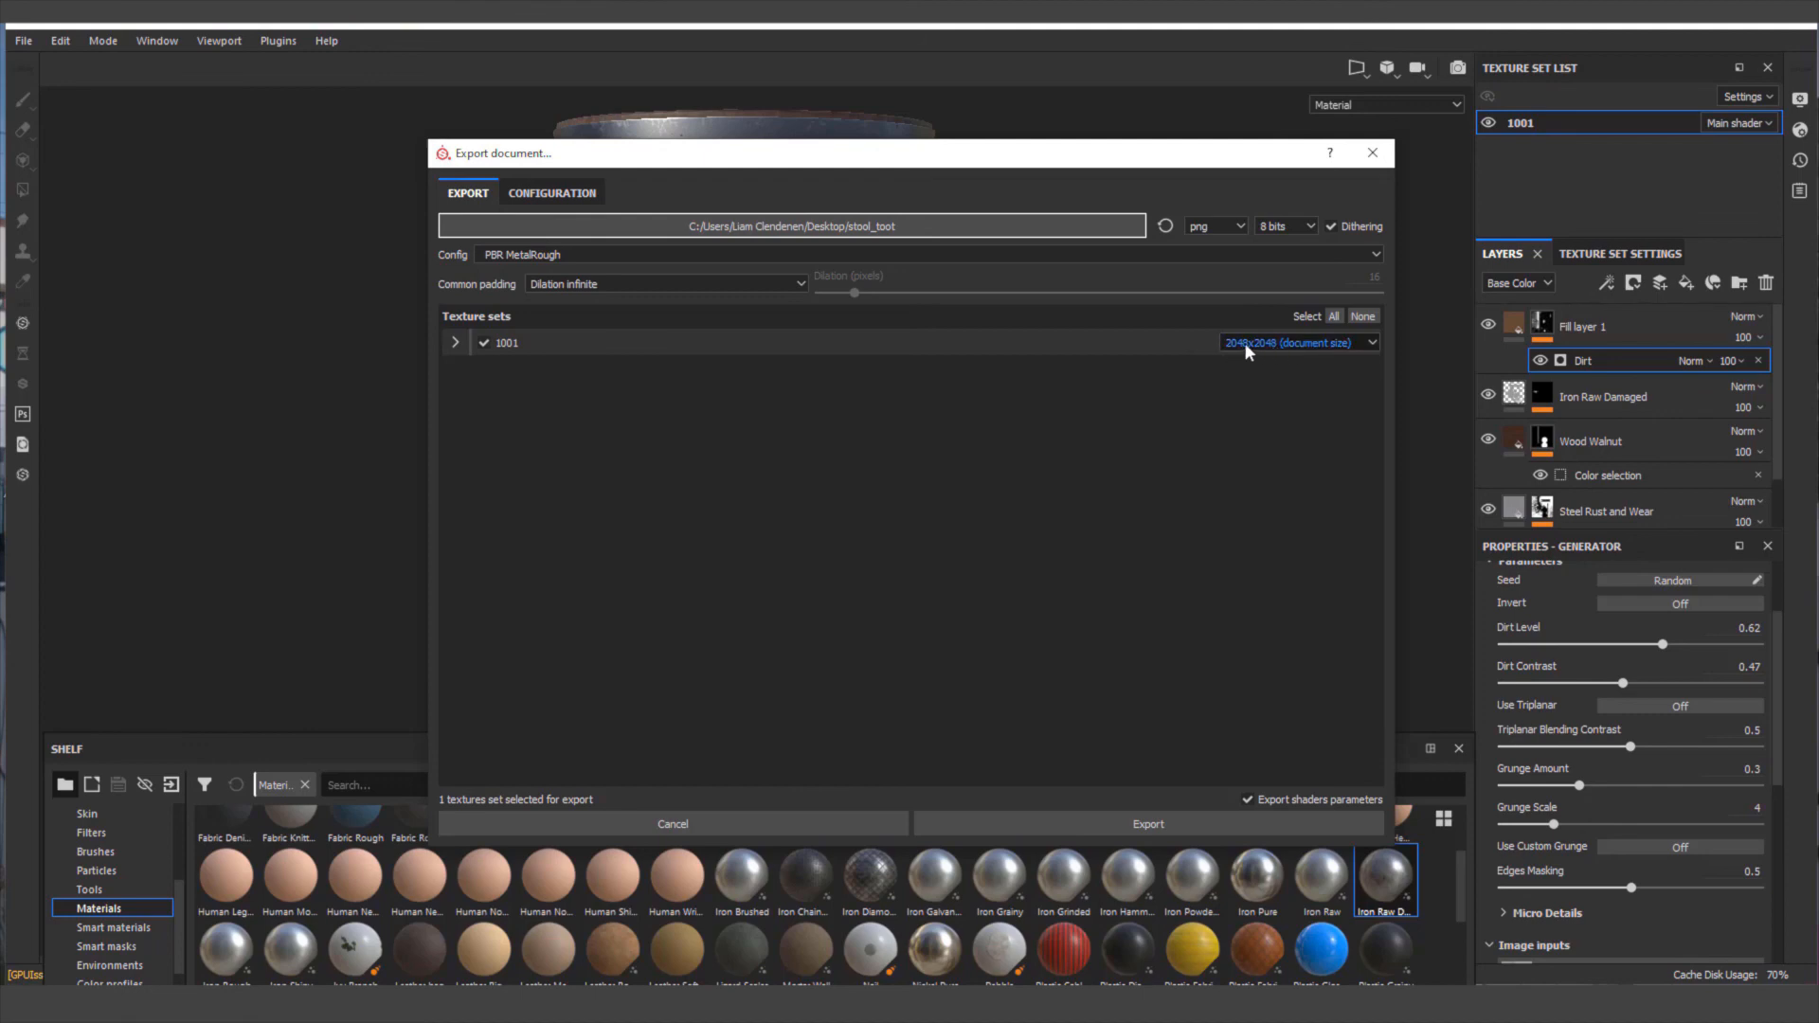
# Set the export size of texture set 1001 to 4096x4096 and export the textures as PNG with PBR MetalRough
pyautogui.click(1287, 342)
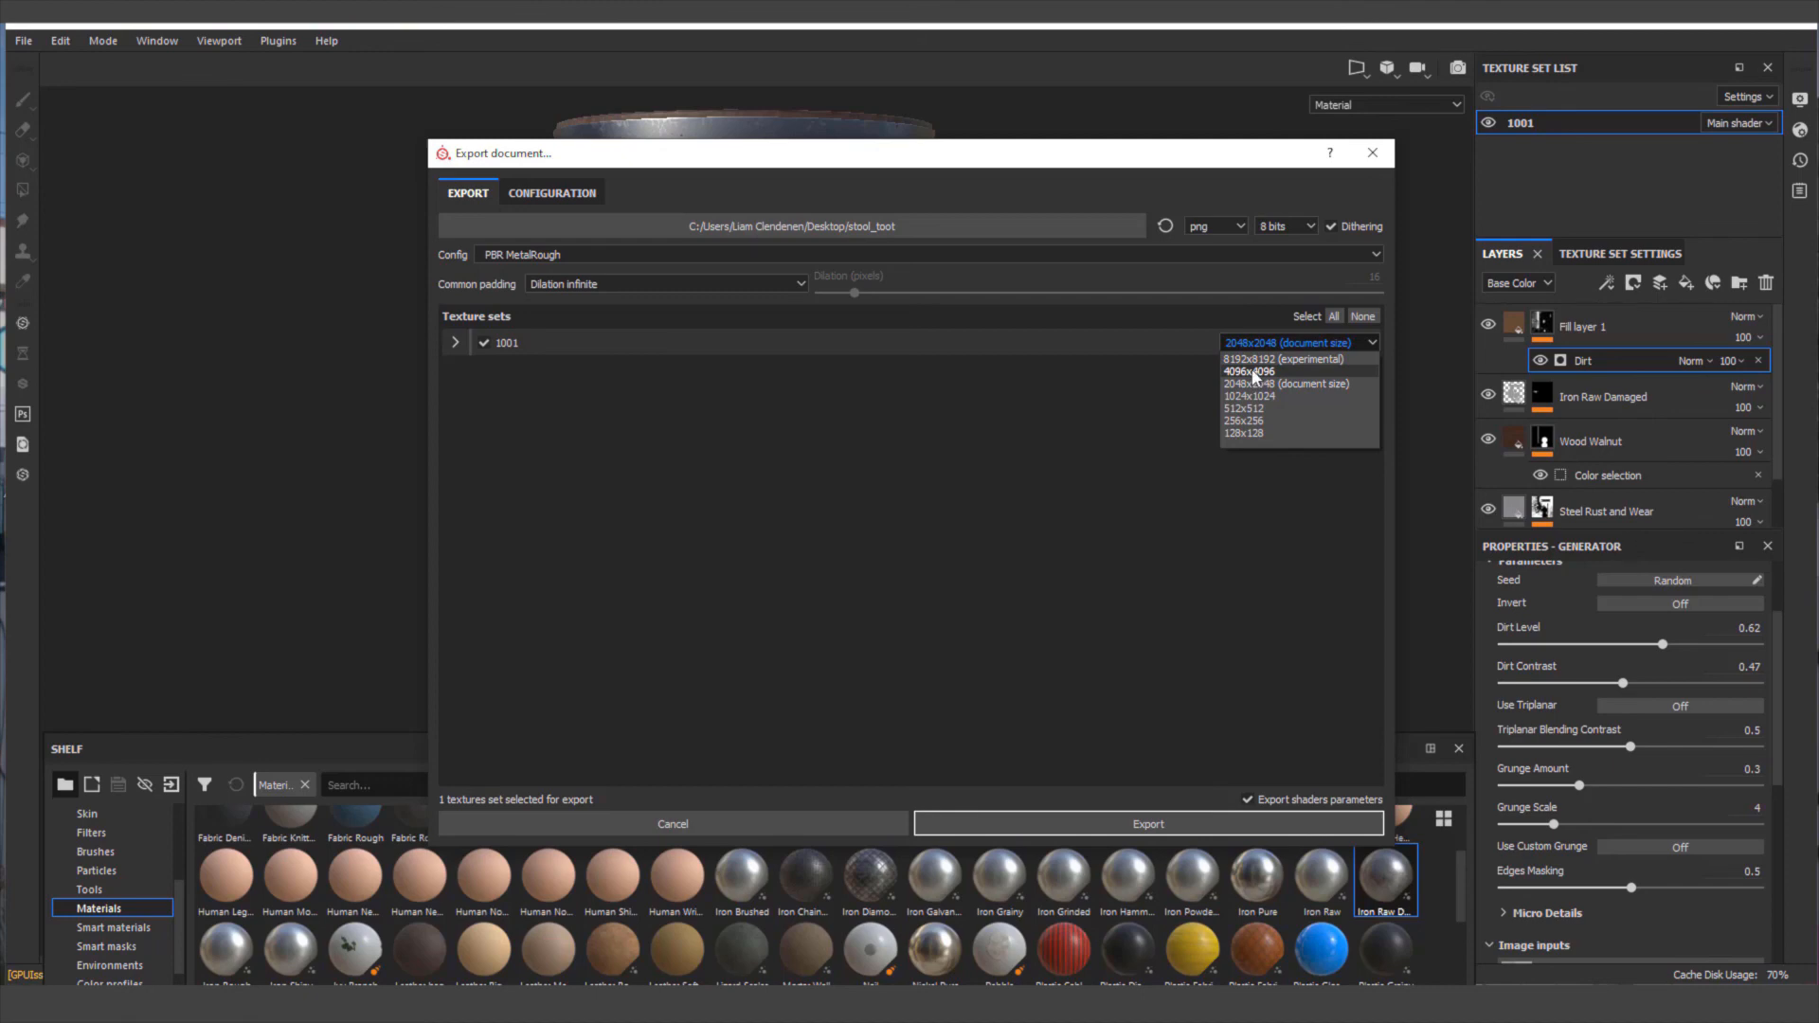
pyautogui.click(1252, 370)
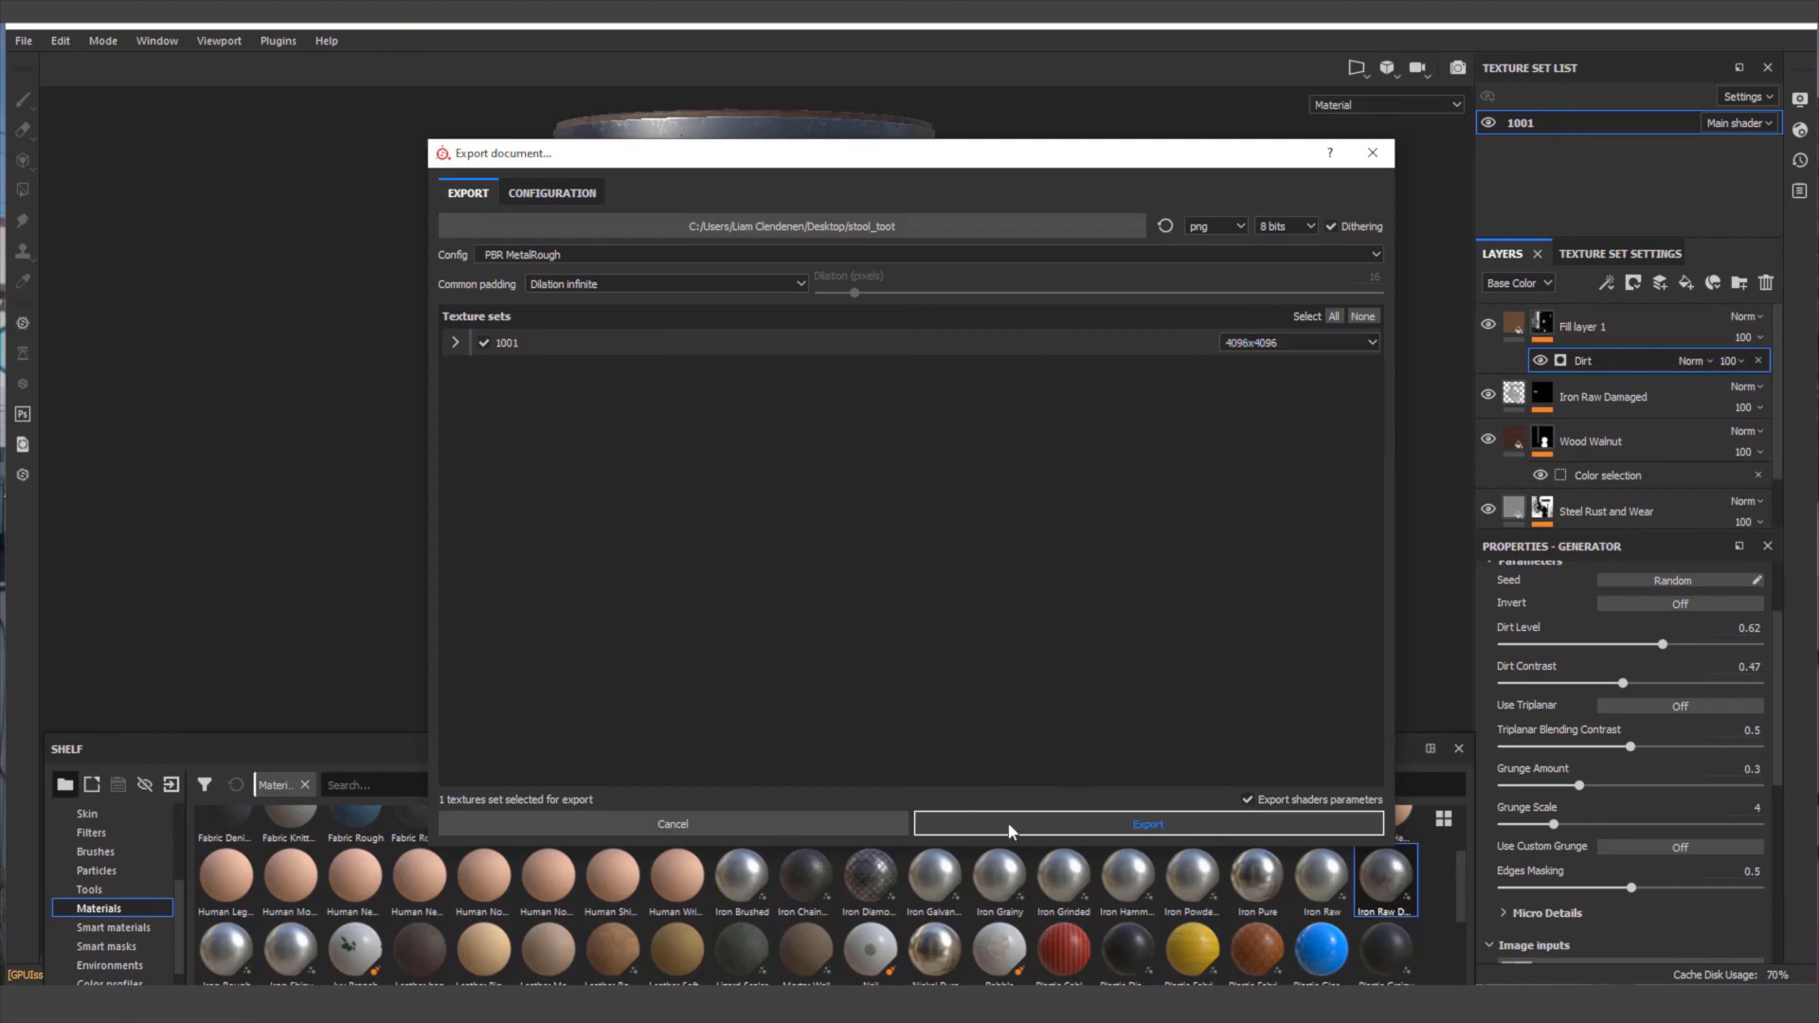
pyautogui.click(1112, 827)
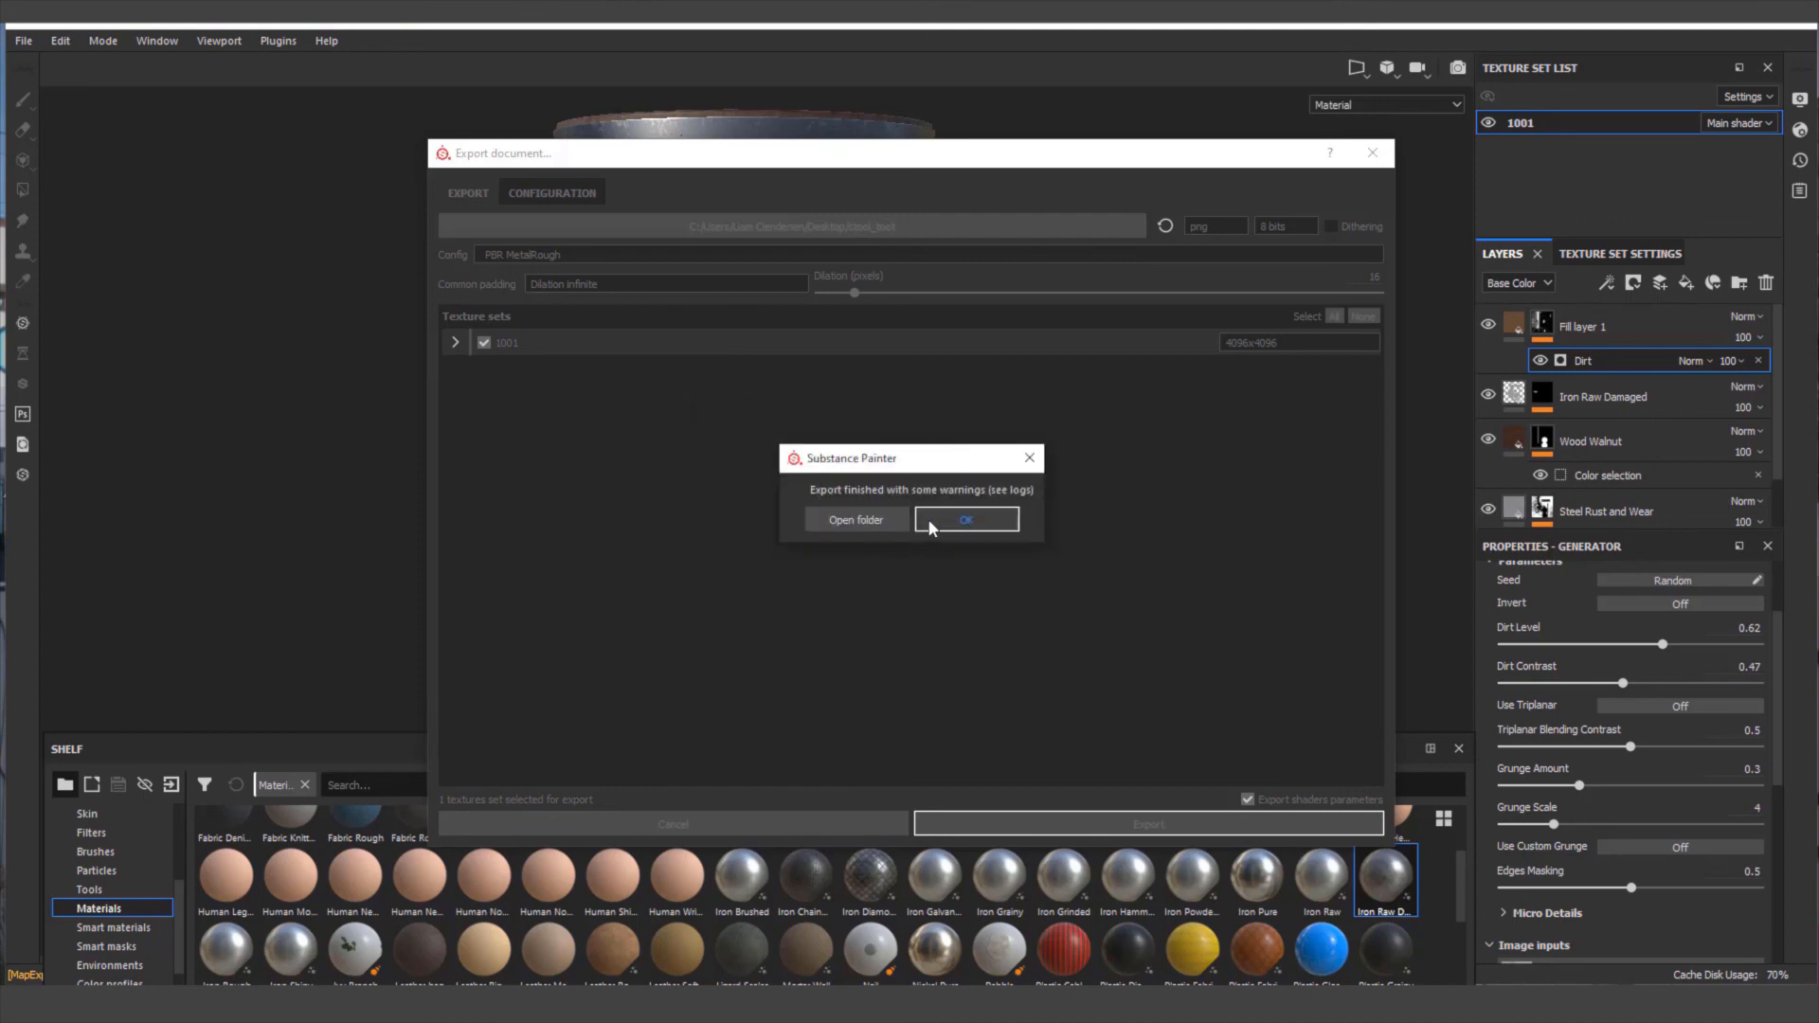
pyautogui.click(965, 521)
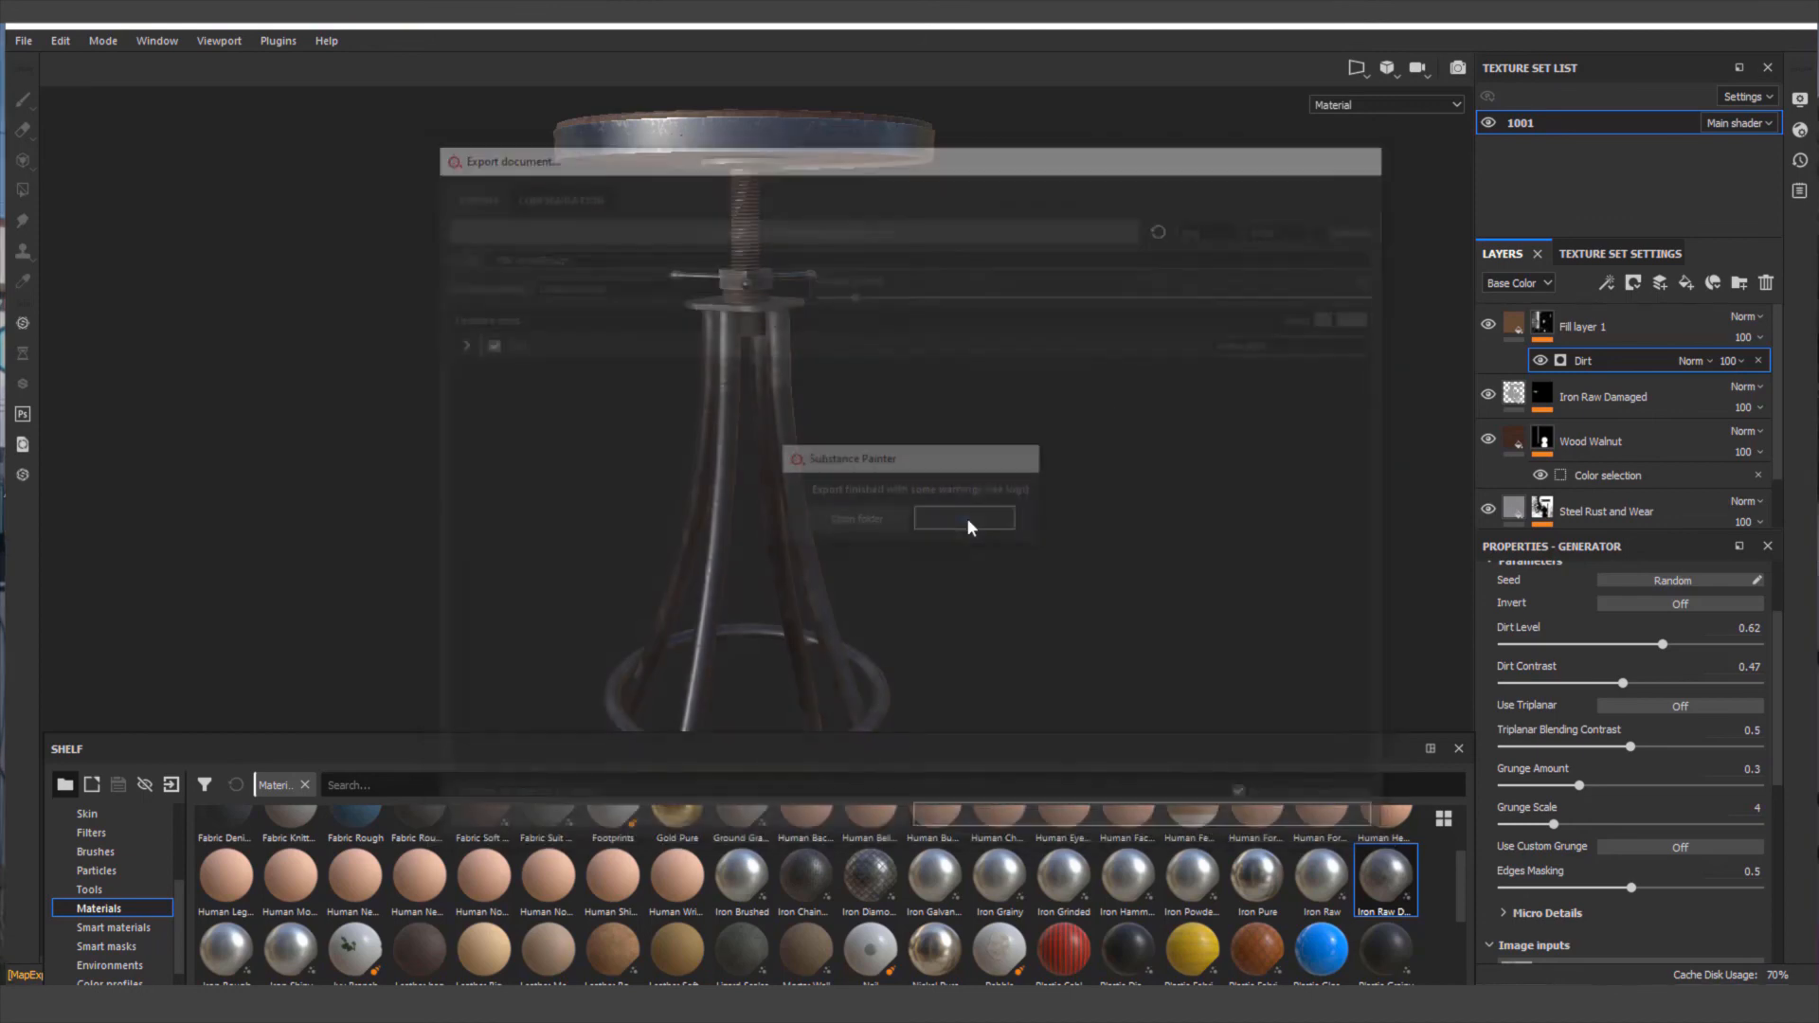